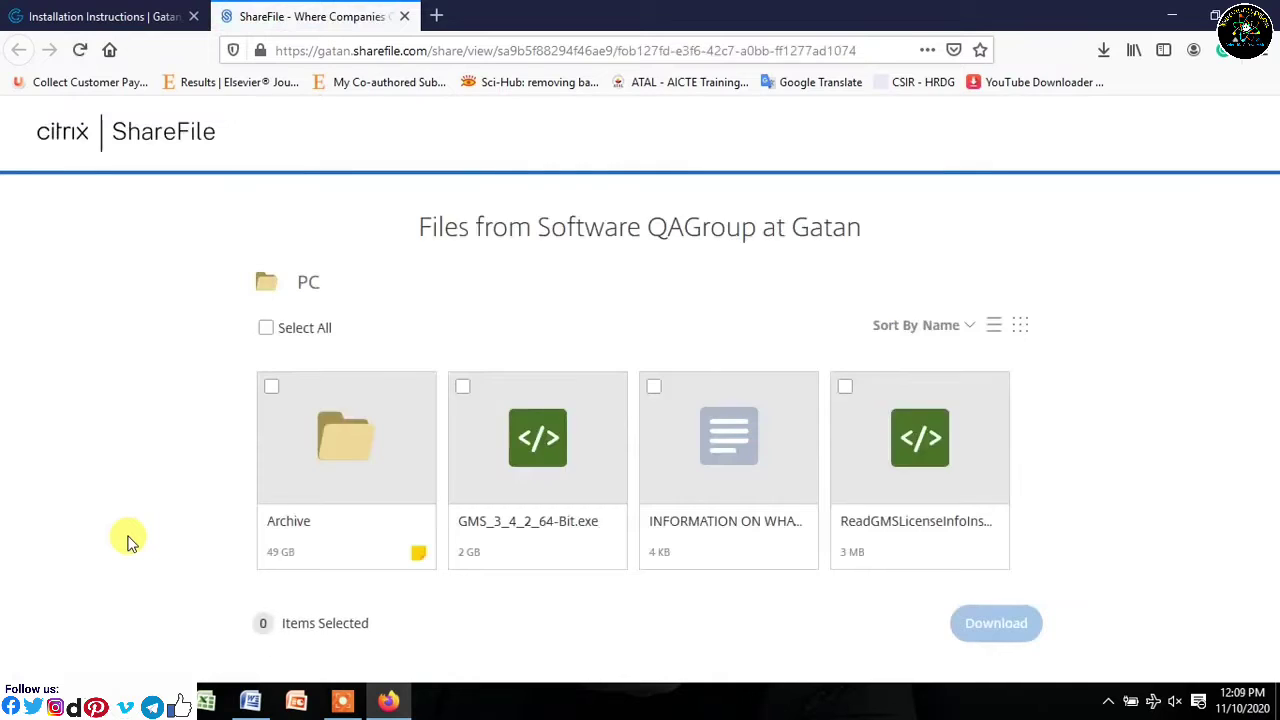
- Download and save GMS_3_4_2_64-Bit.exe from Citrix ShareFile, then return to the installation instructions
left_click(565, 522)
left_click(565, 522)
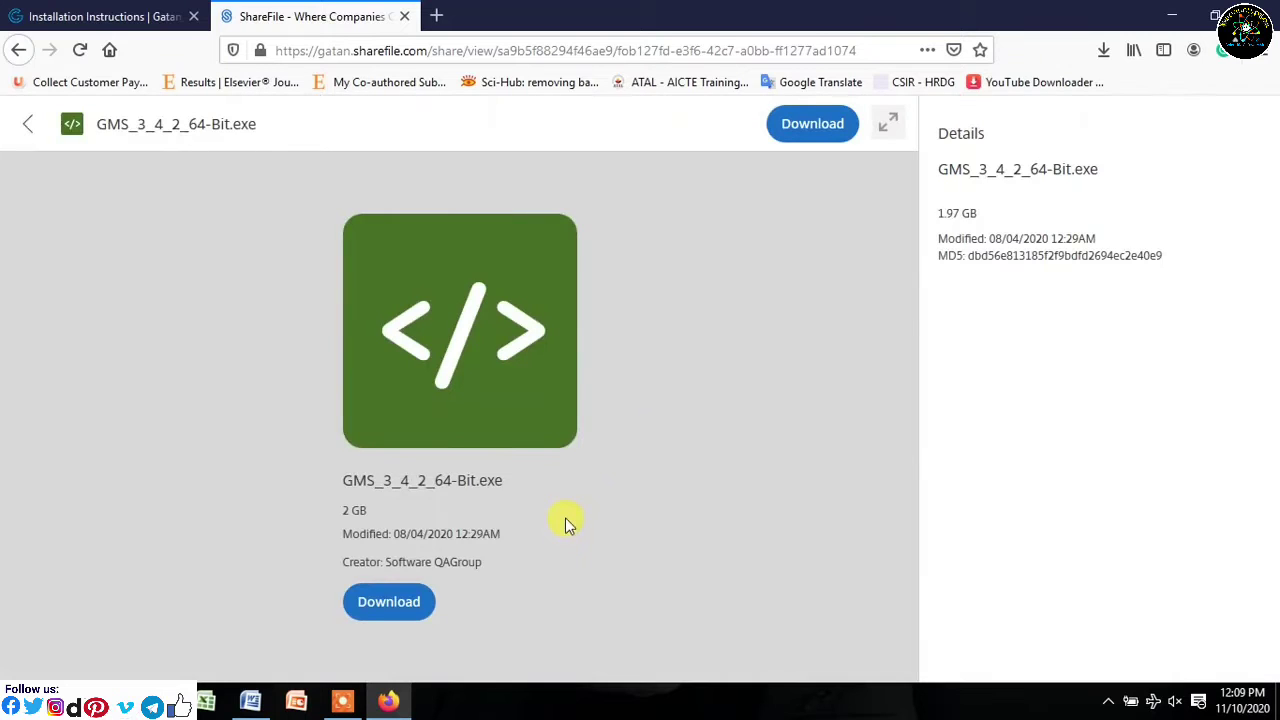
left_click(412, 598)
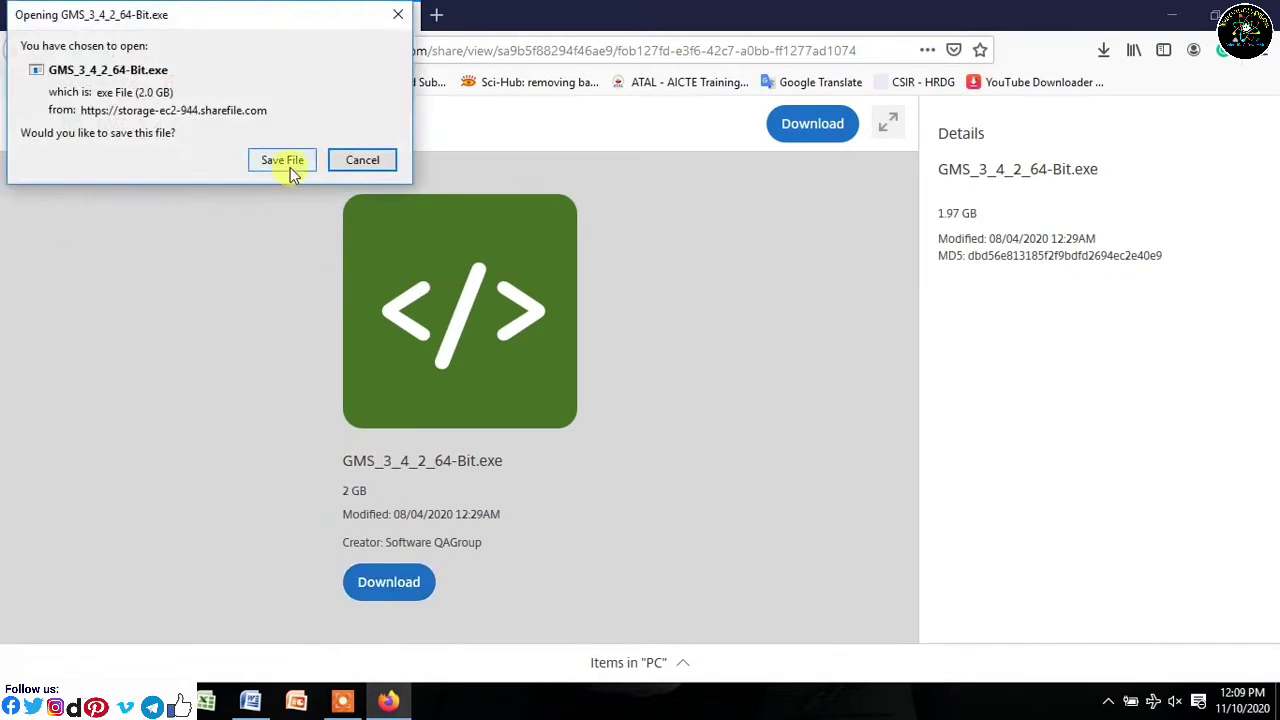
left_click(280, 162)
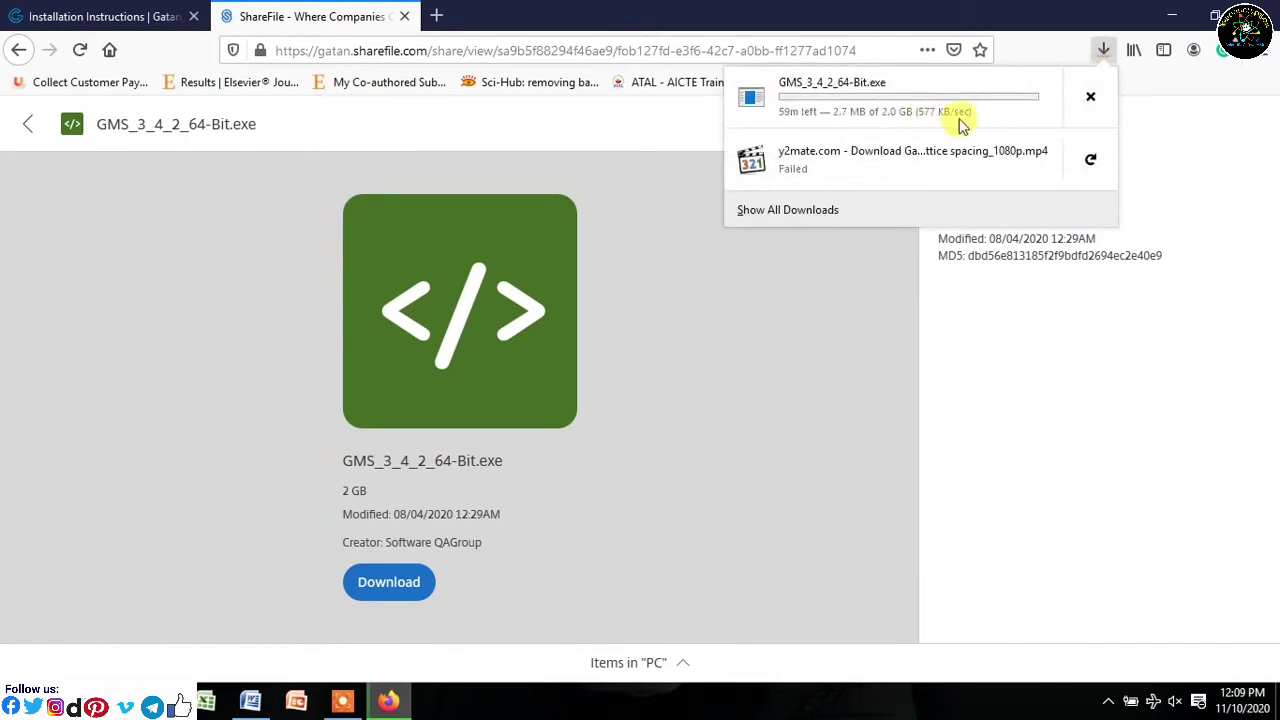
left_click(92, 12)
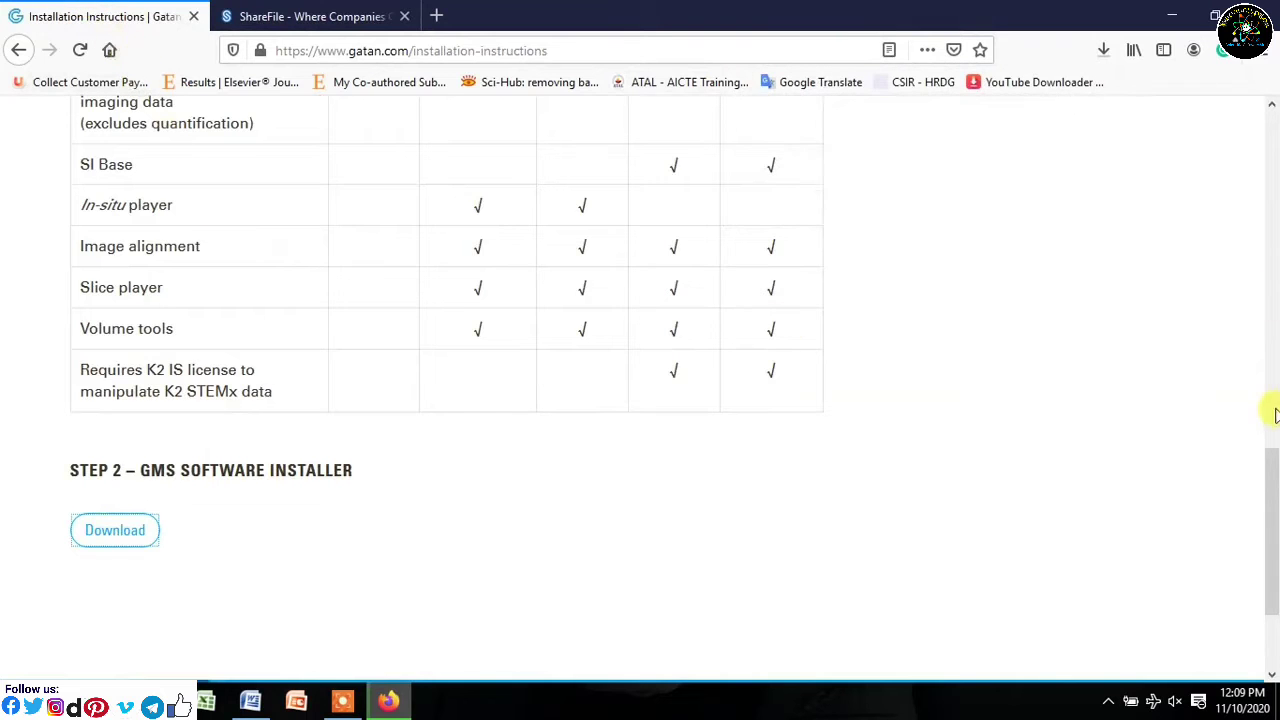
- Go to Step 1 – Install License and open the SI Viewer registration form
left_click_drag(1272, 495, 1272, 245)
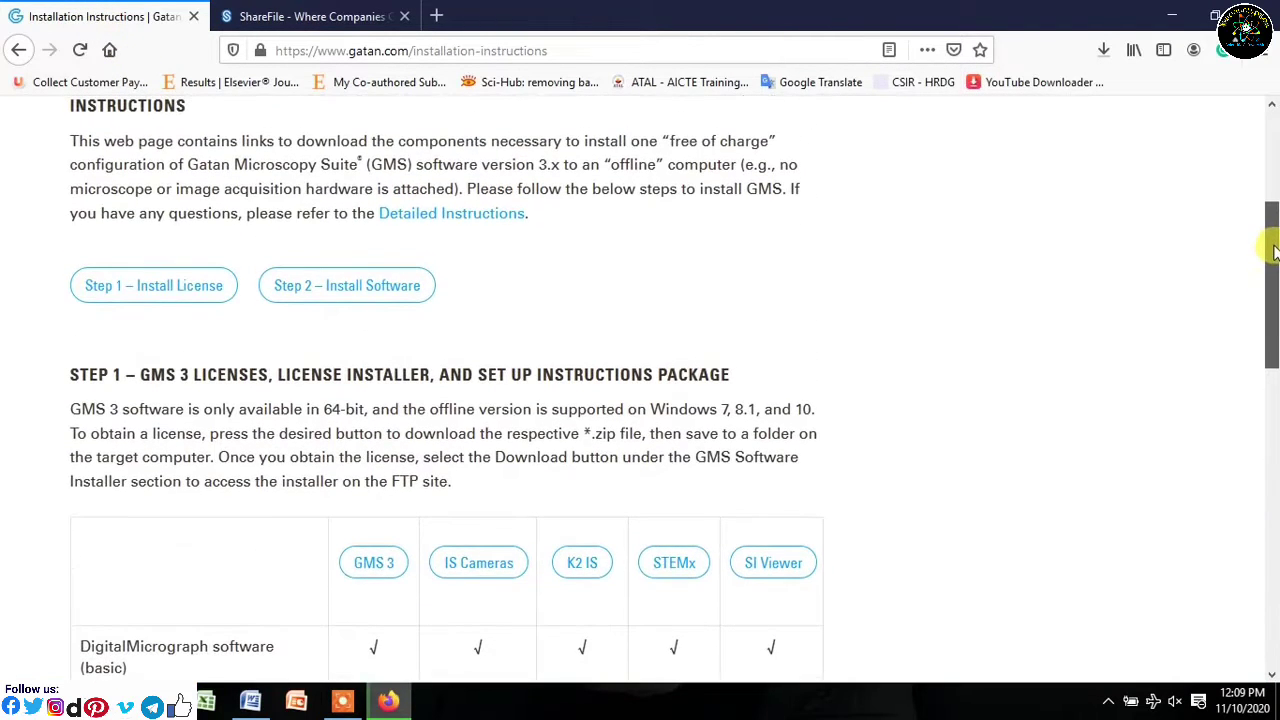
left_click(120, 288)
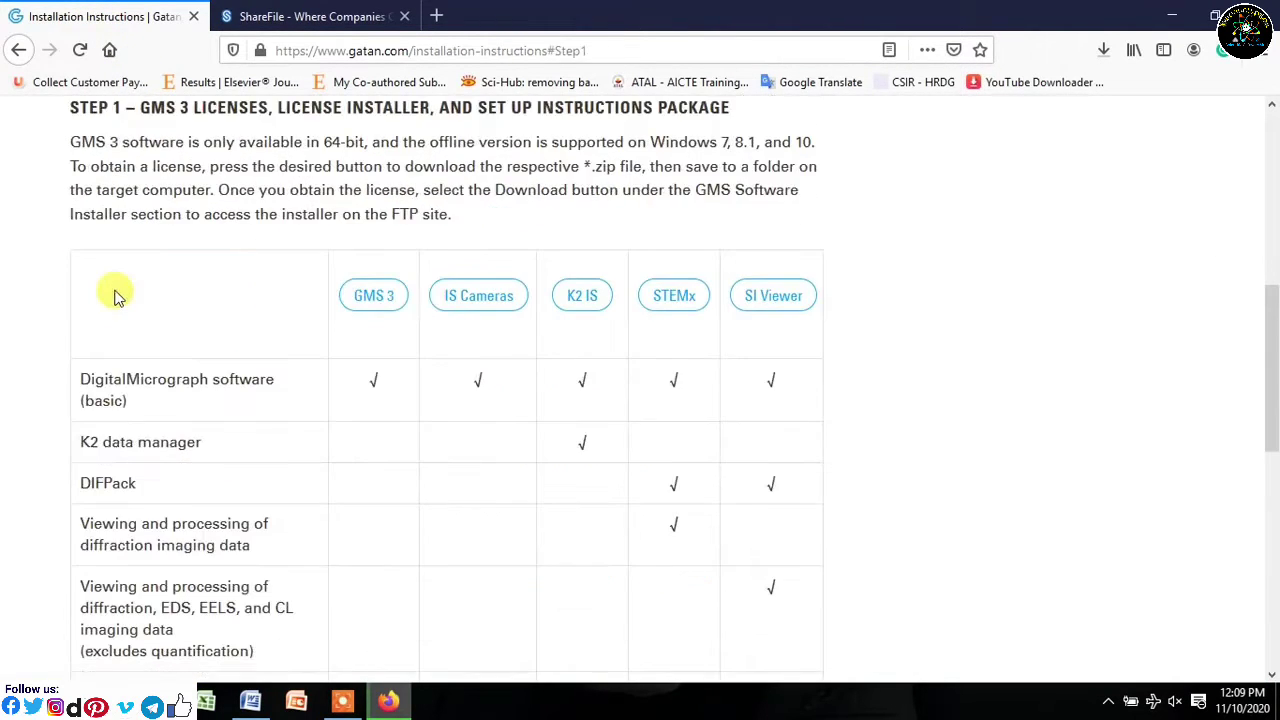
left_click_drag(1271, 320, 1271, 263)
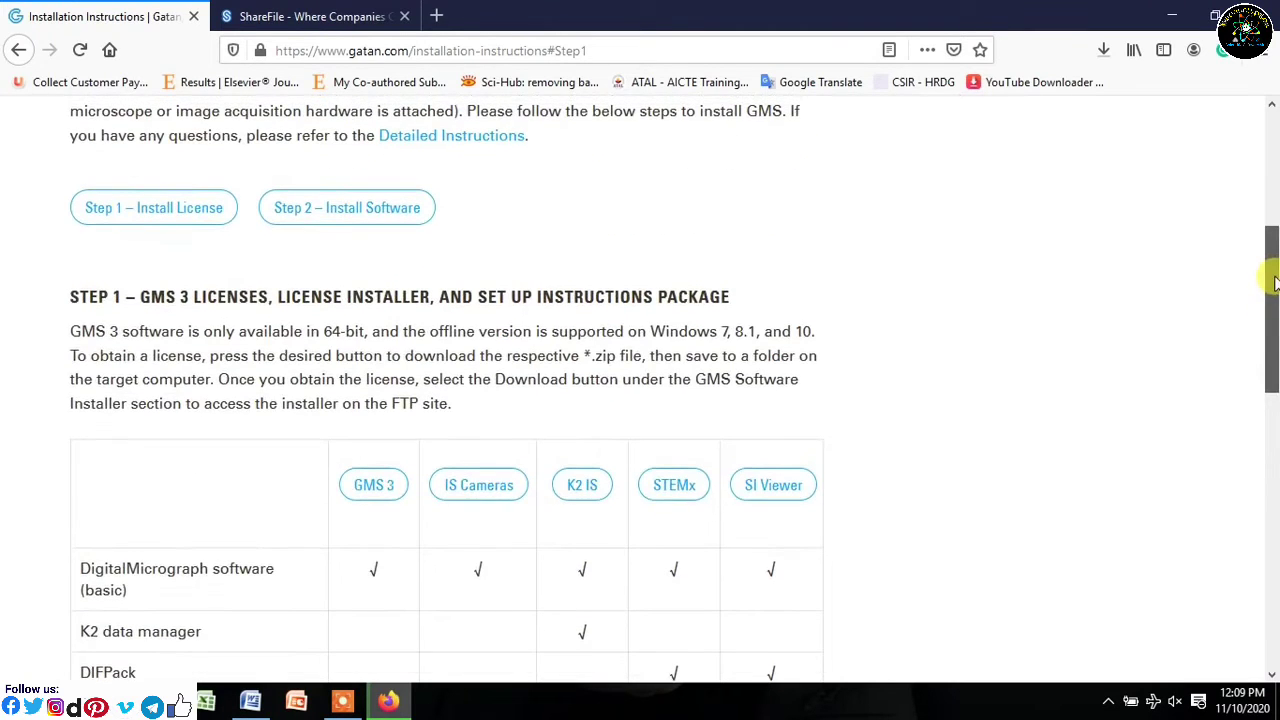
left_click(790, 486)
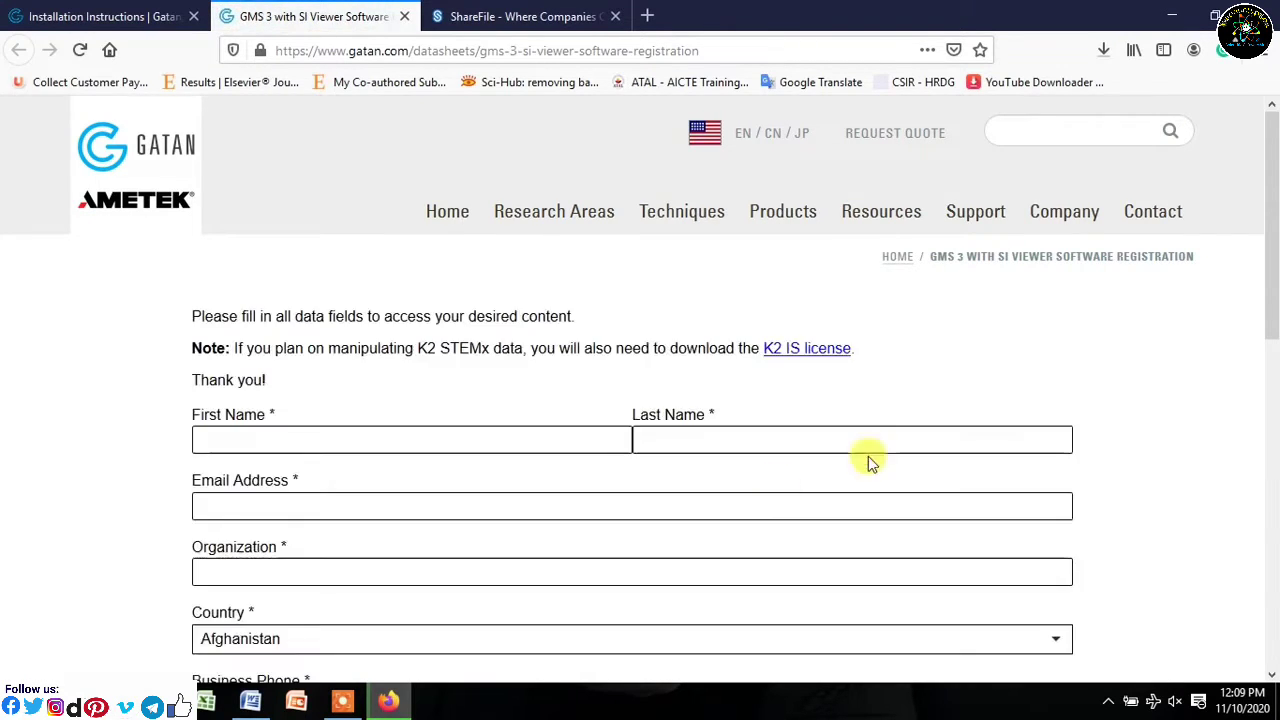
- Enter first name, last name, e-mail and other required fields, then submit the registration
left_click_drag(1268, 300, 1262, 370)
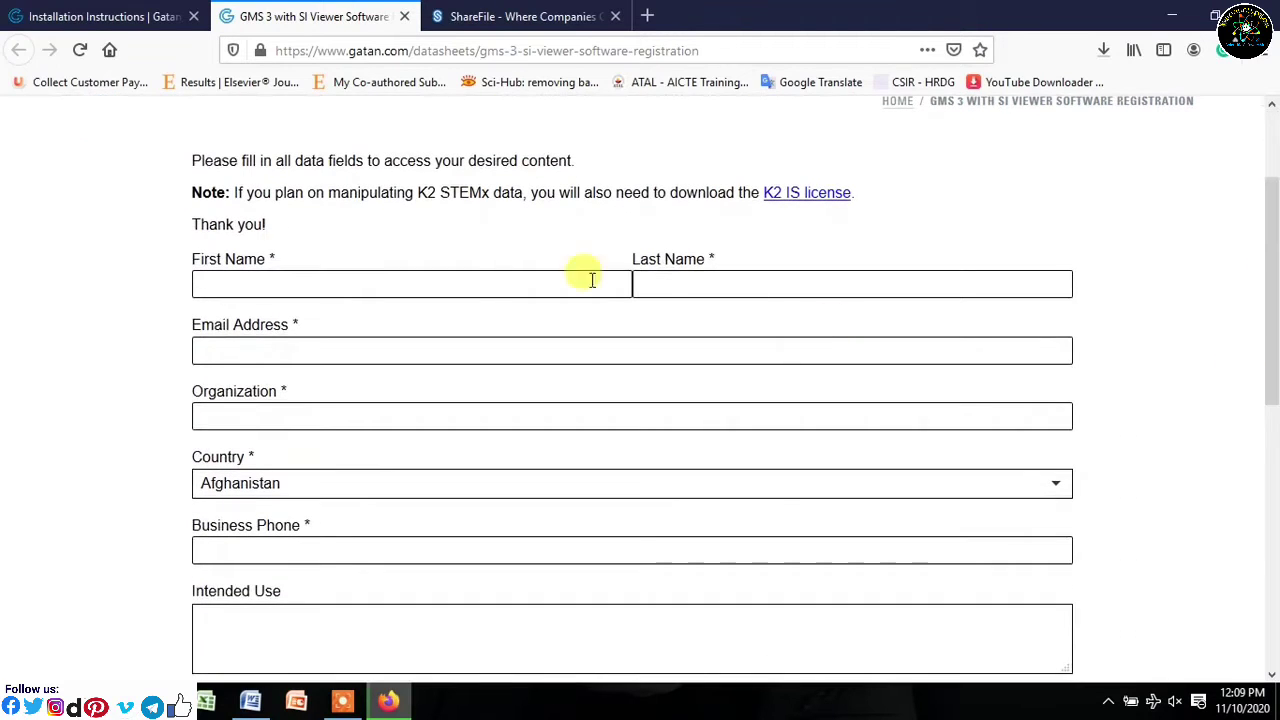
left_click(469, 281)
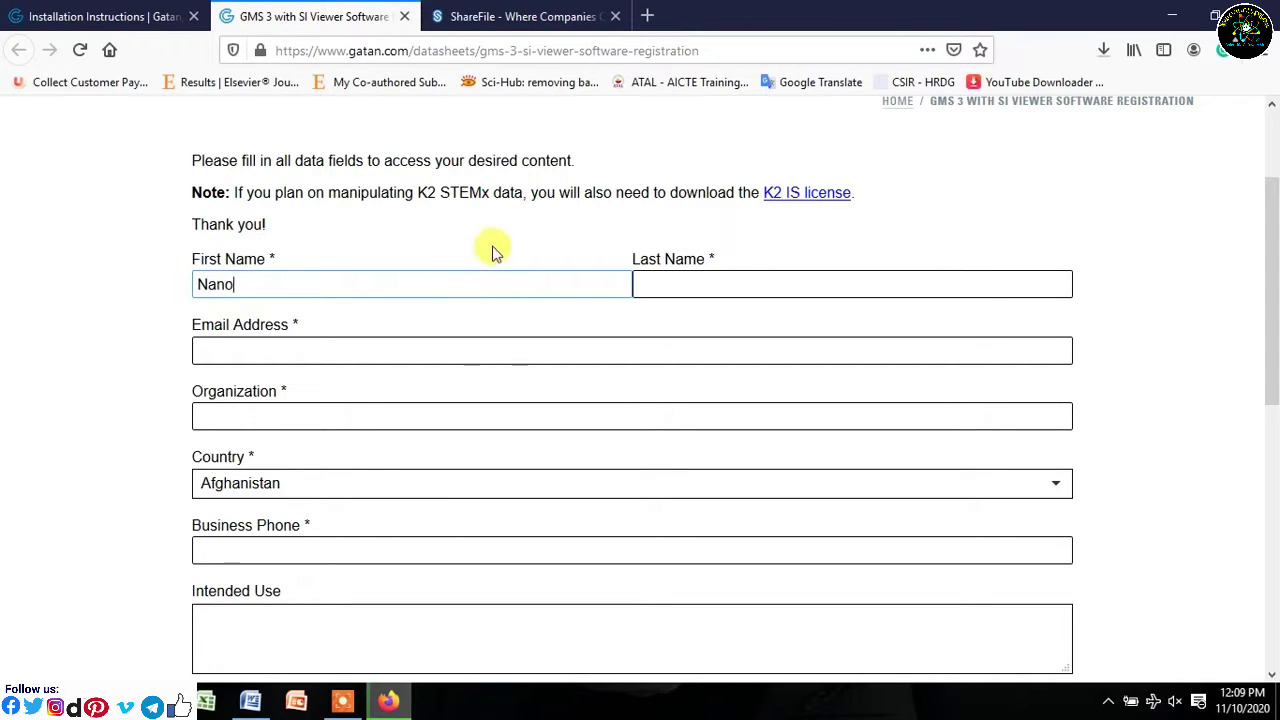
left_click(637, 286)
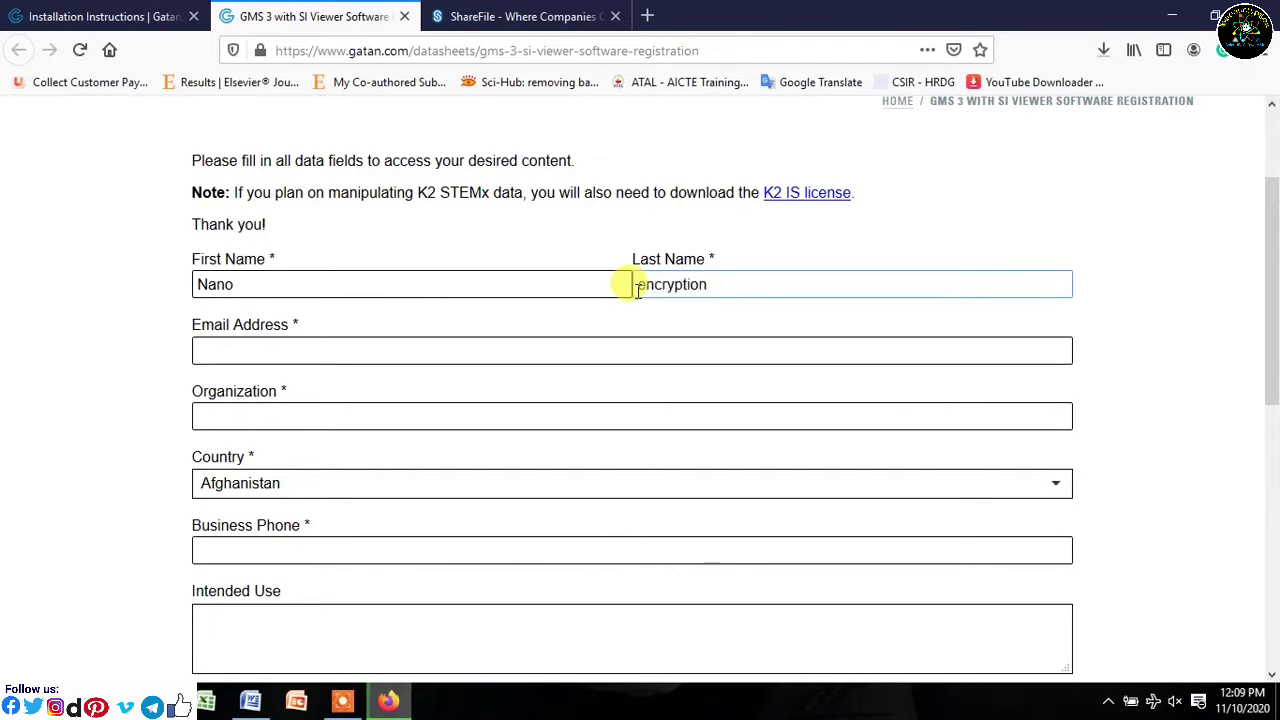
left_click(355, 352)
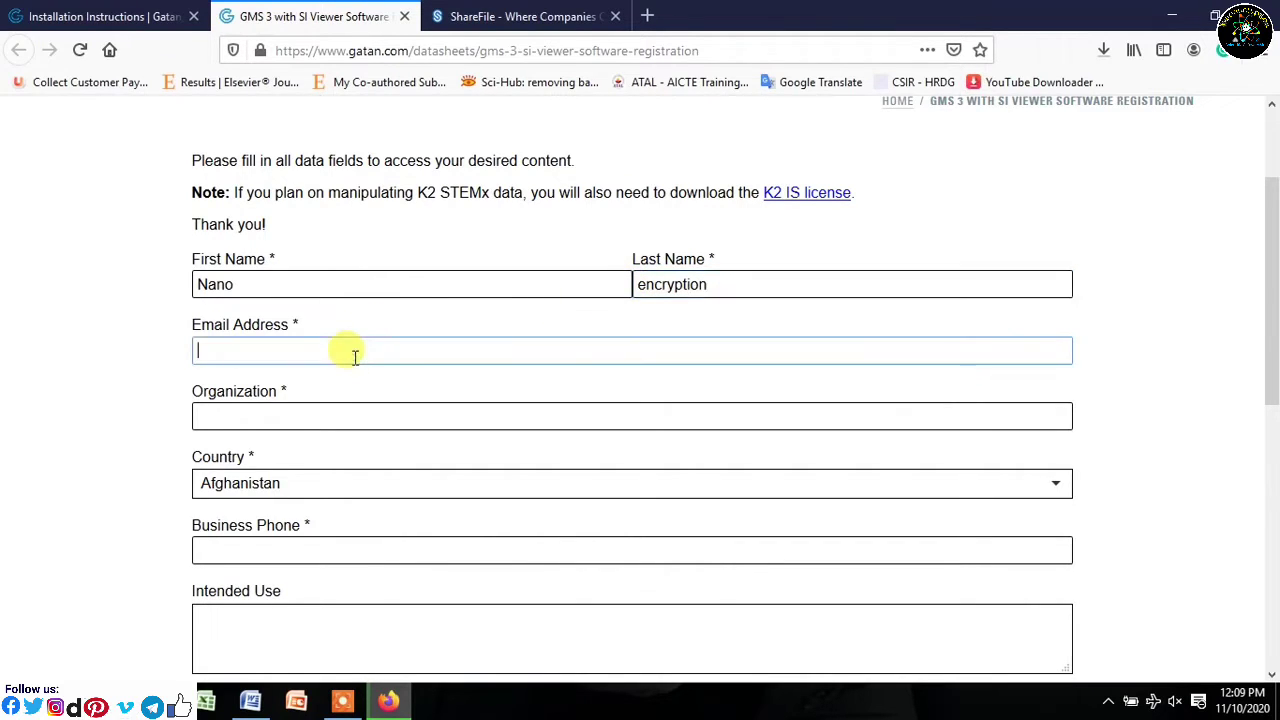
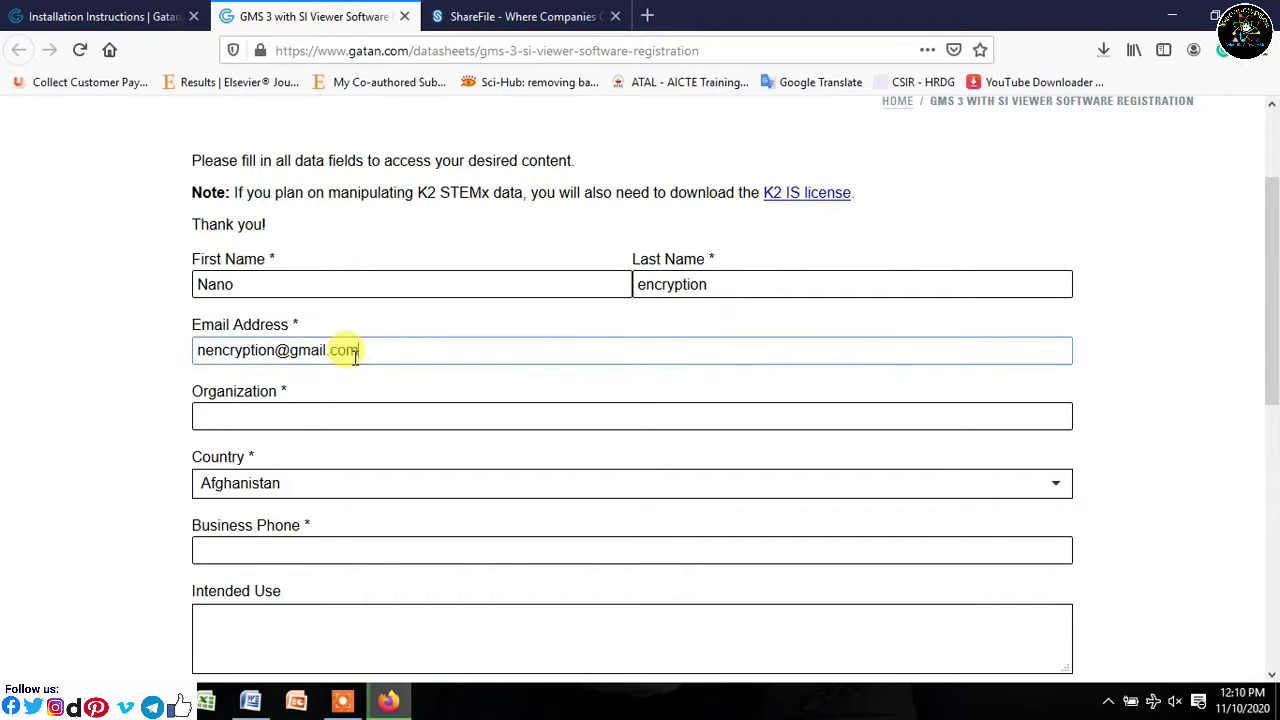
left_click(634, 432)
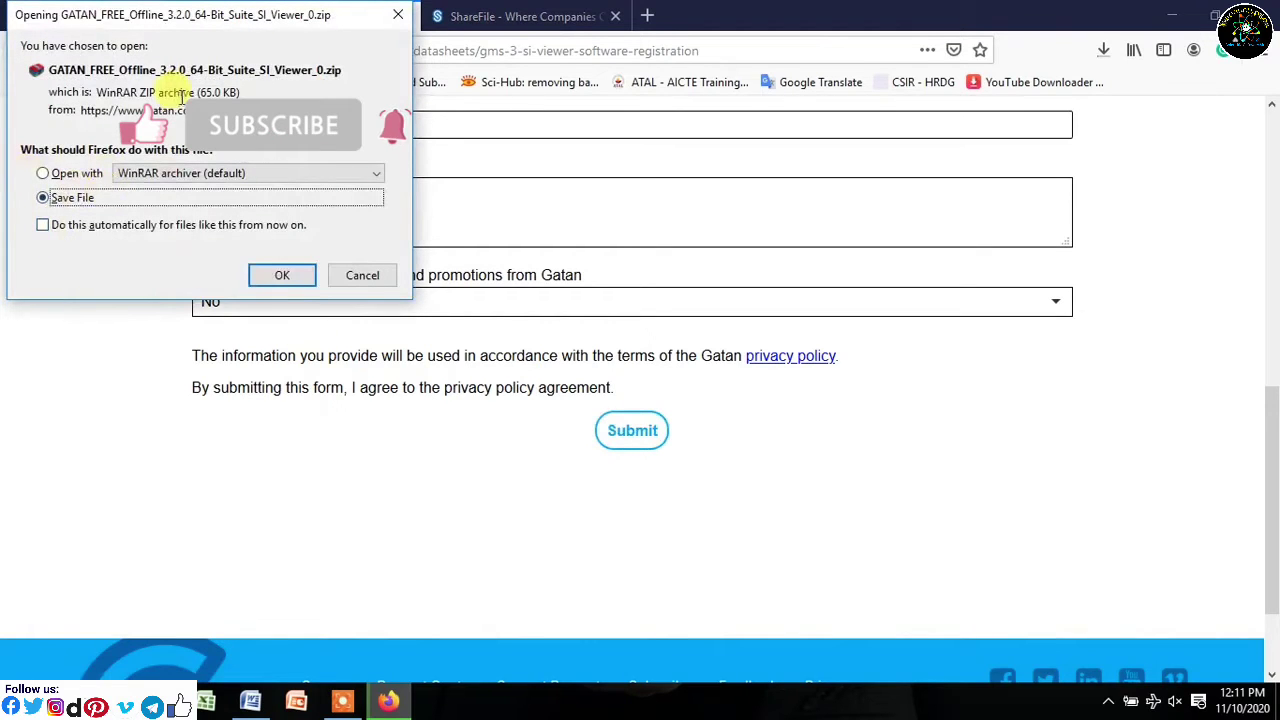
- Save GATAN_FREE_Offline_3.2.0_64-Bit_Suite_SI_Viewer_0.zip and open its containing Downloads folder
left_click(281, 277)
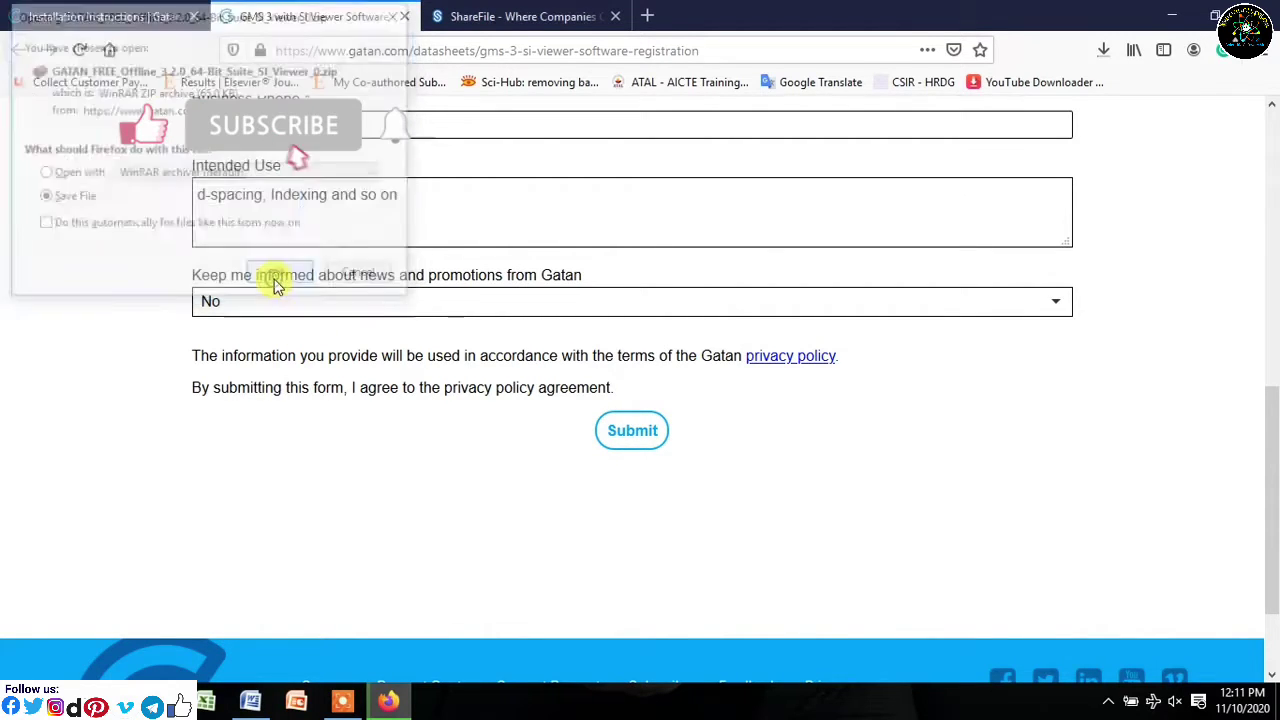
left_click(1100, 50)
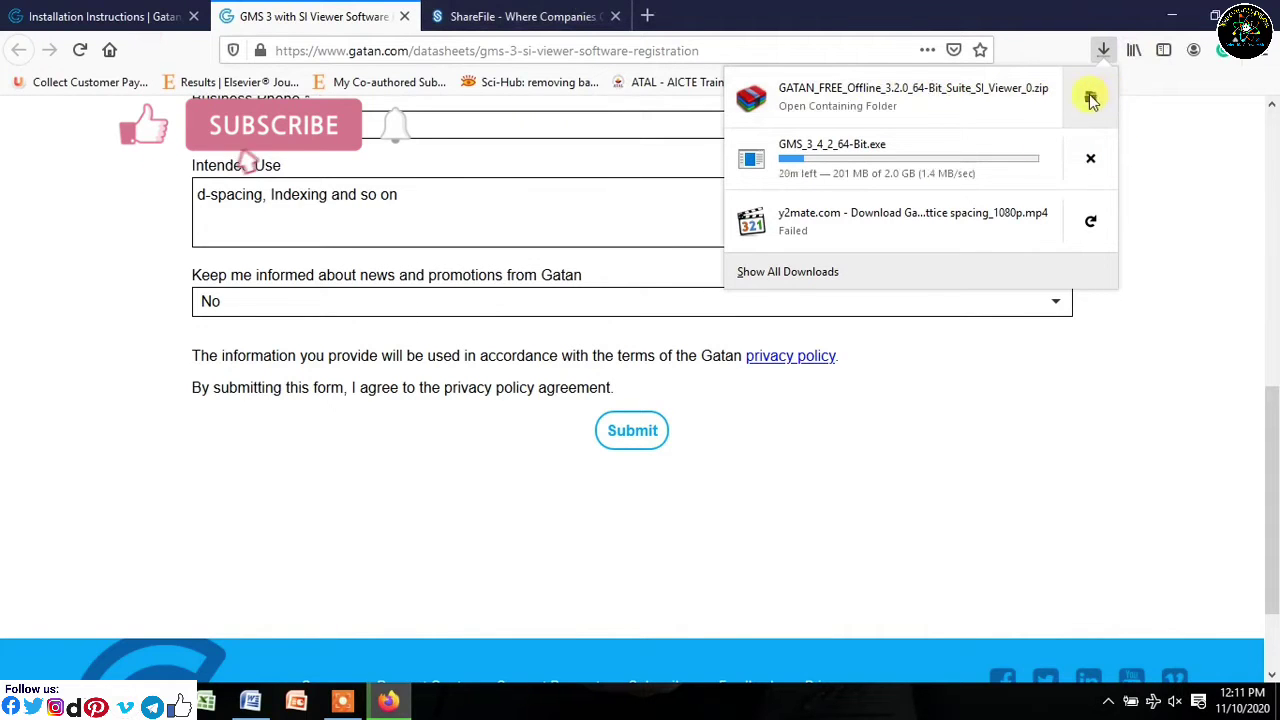
left_click(1090, 96)
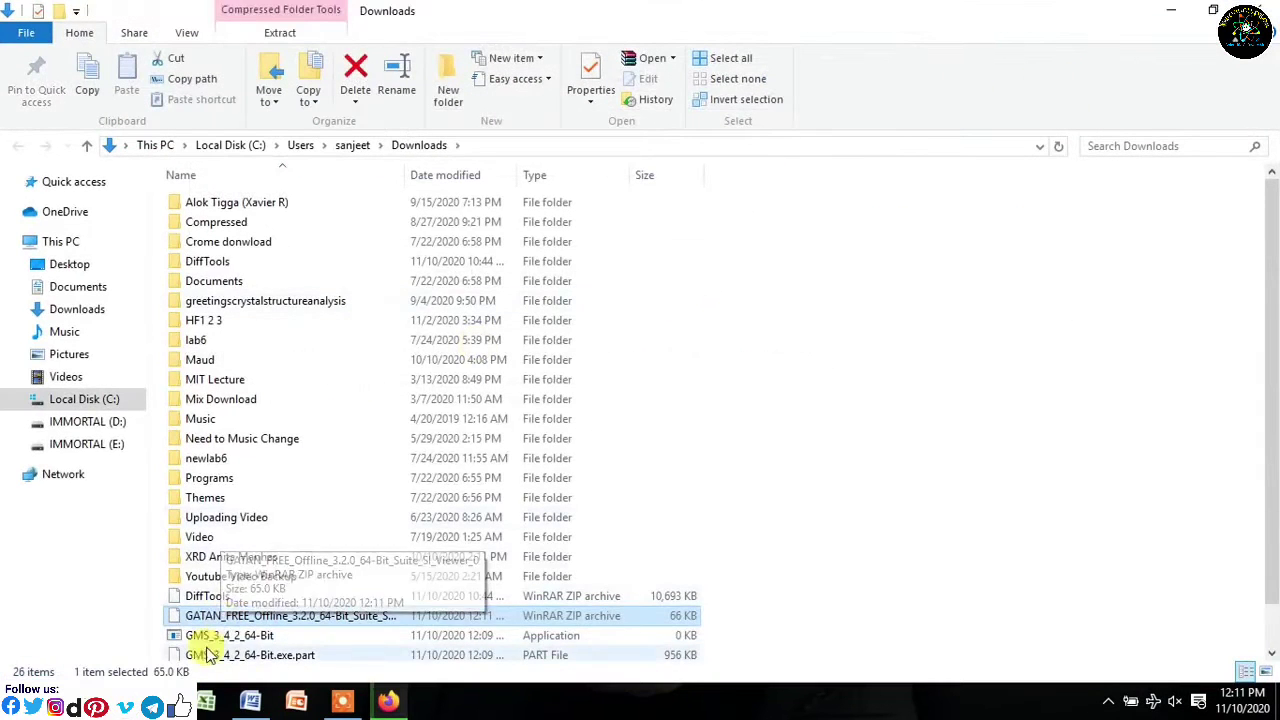
- Cancel the unfinished GMS_3_4_2_64-Bit.exe download in Firefox and minimize the browser
scroll(1183, 374, "down", 1)
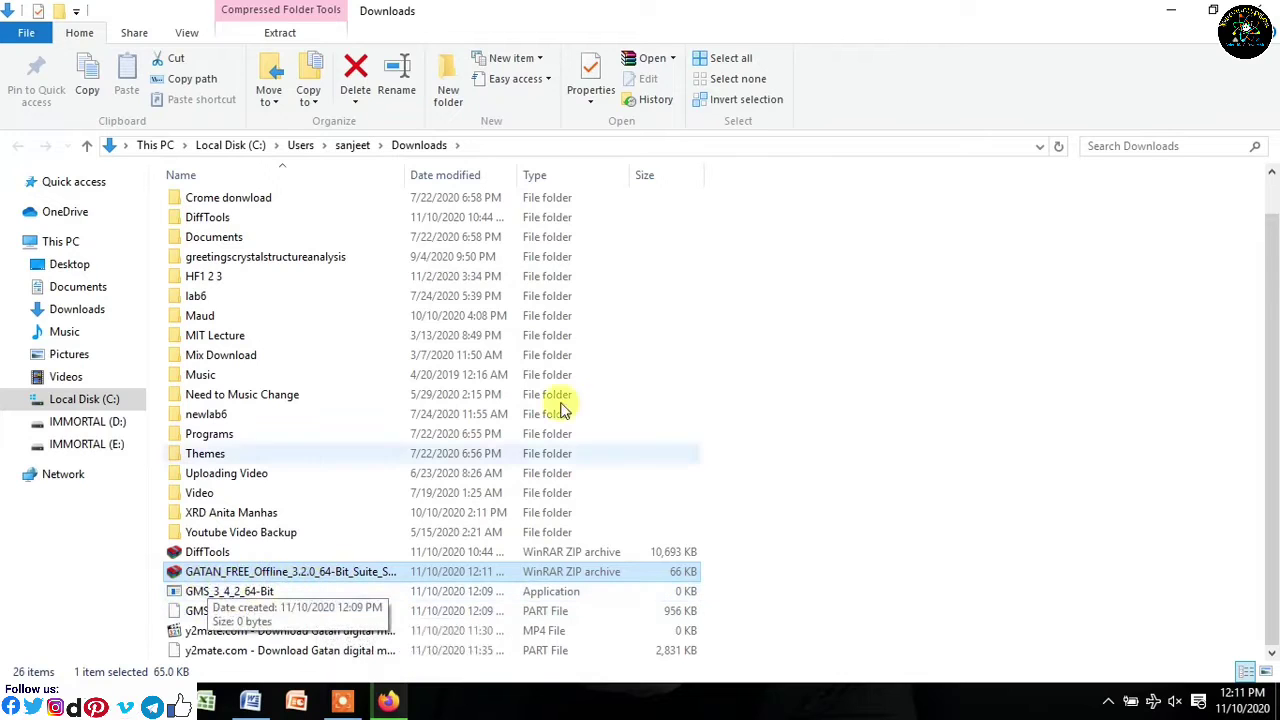
left_click(410, 700)
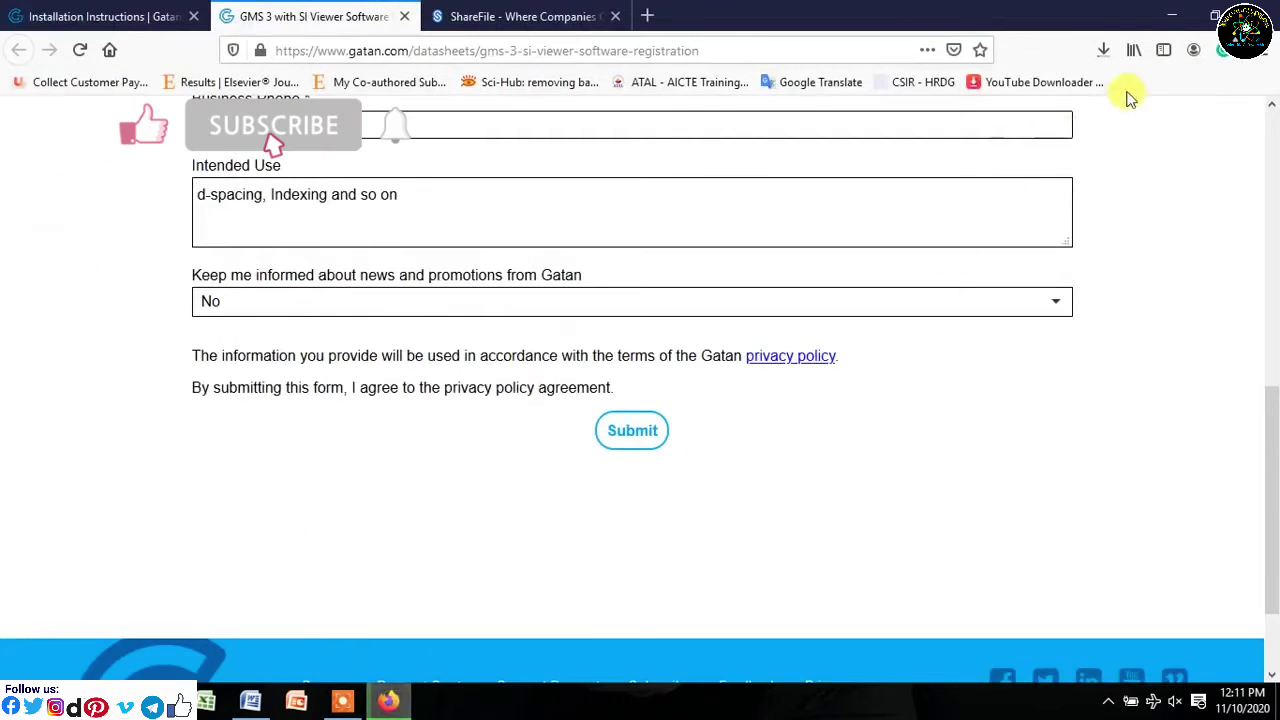
left_click(1102, 52)
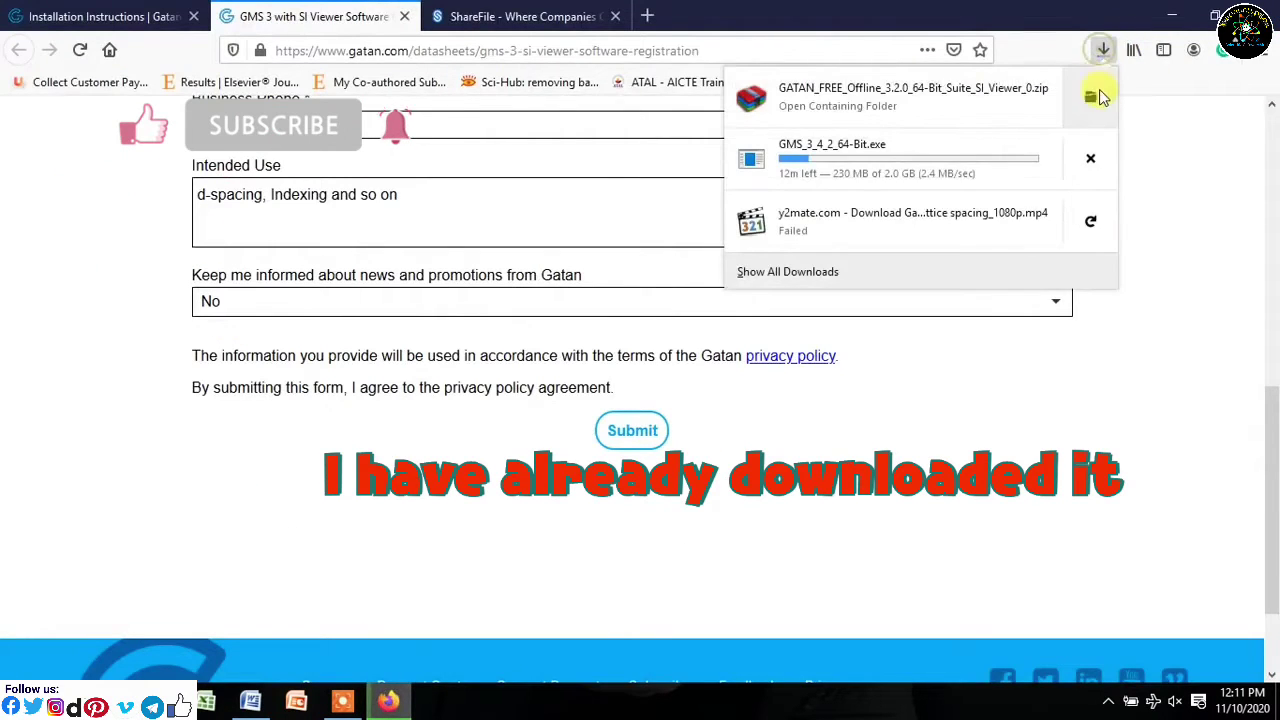
left_click(1090, 158)
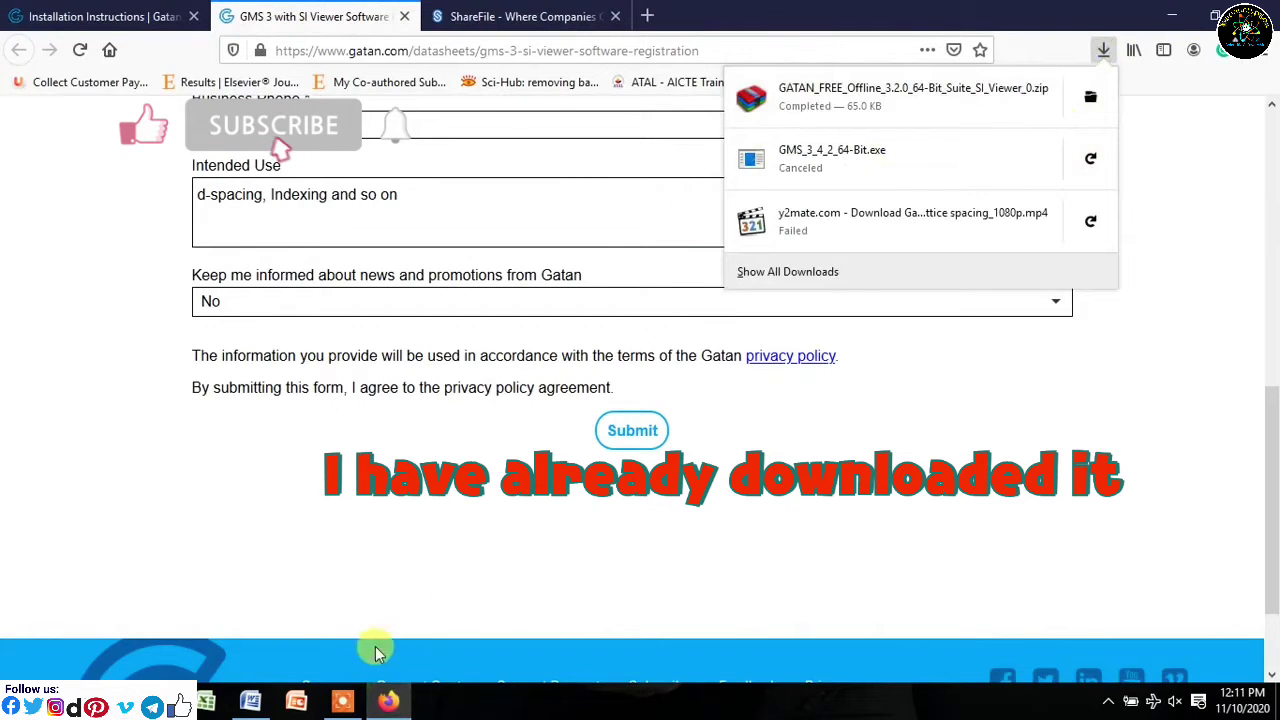
left_click(1188, 14)
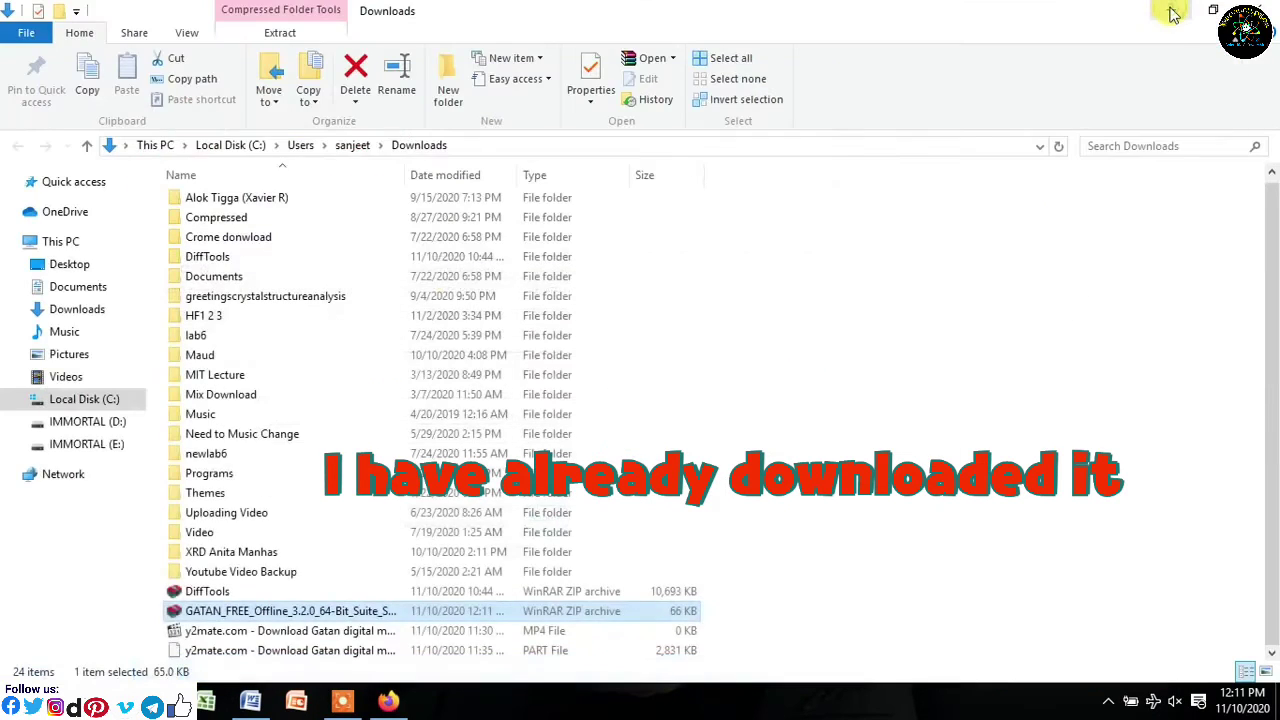
- Browse This PC to E:\Software\Gatan Digital Micrograph and select the GATAN and GMS folders
left_click(1171, 14)
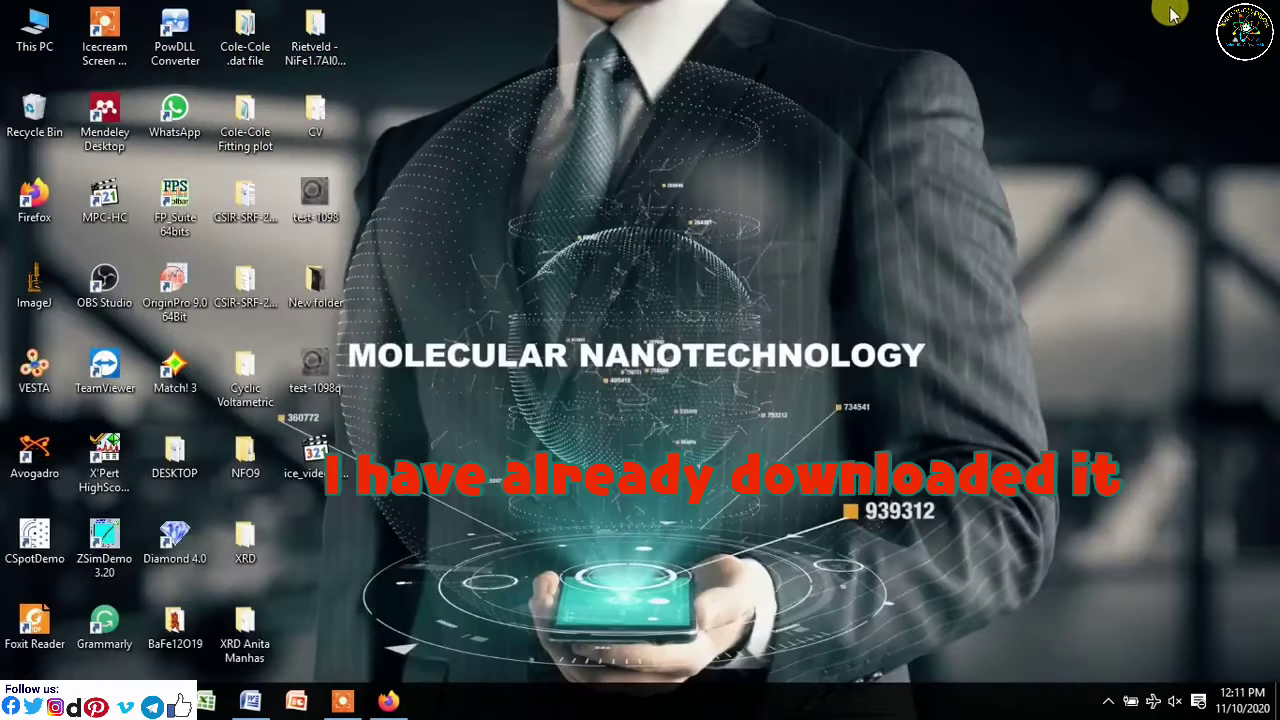
double_click(36, 35)
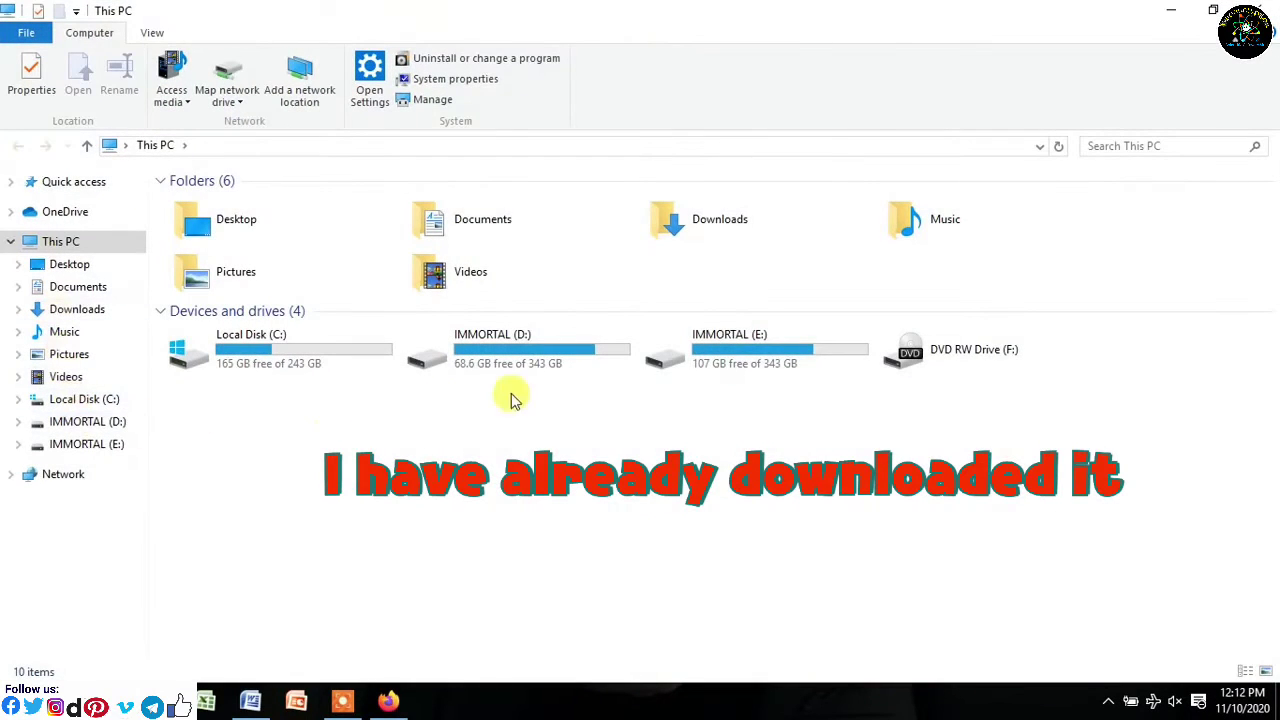
double_click(810, 362)
double_click(232, 388)
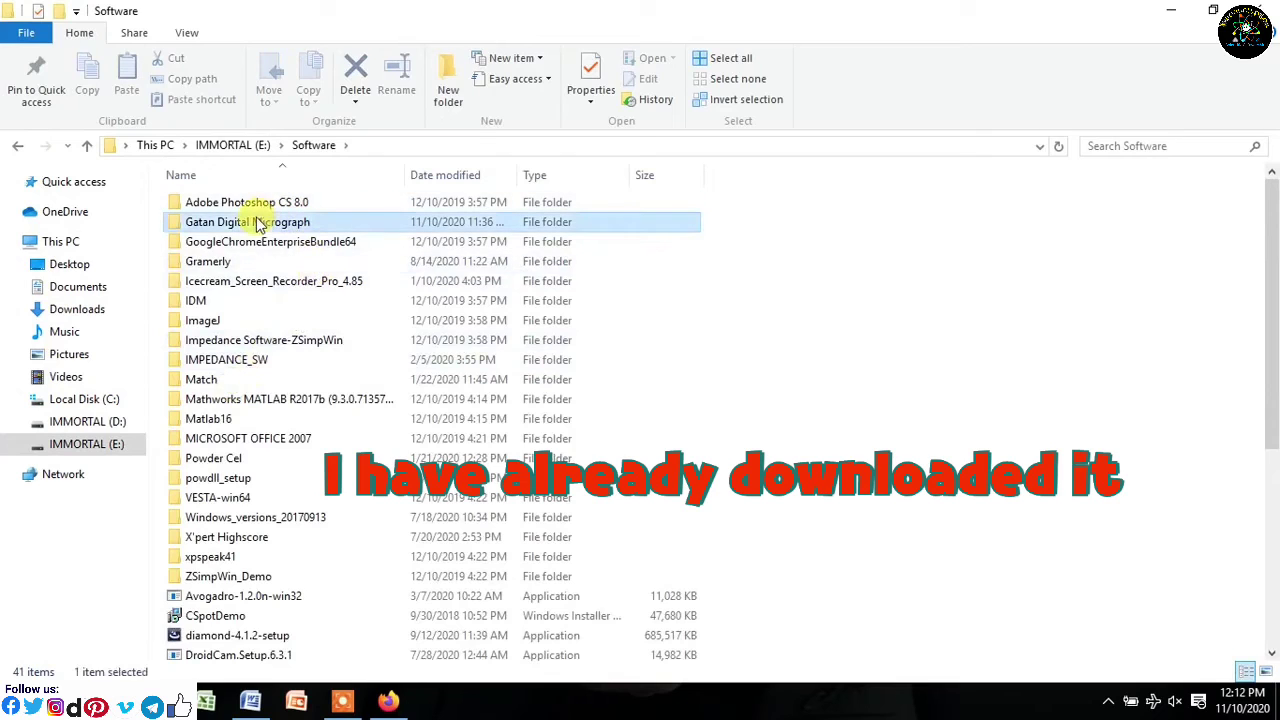
double_click(258, 221)
left_click_drag(342, 288, 258, 222)
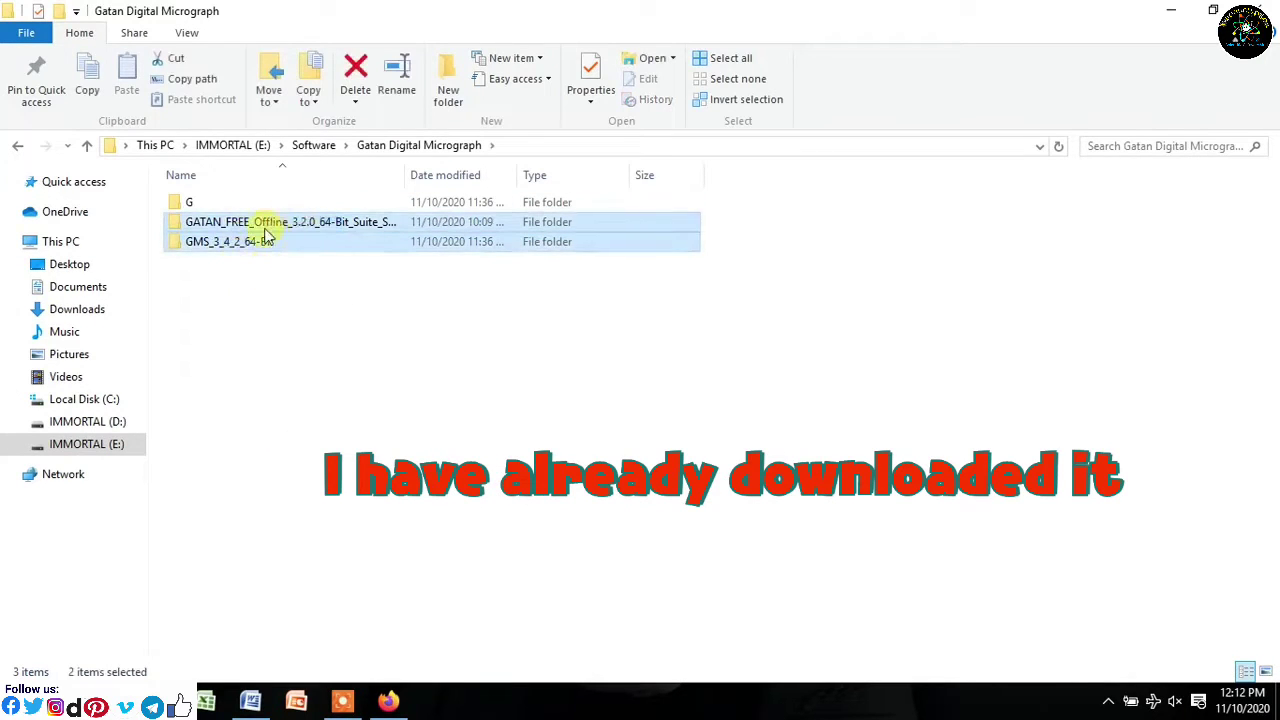
- Check the browser downloads, then open GATAN_FREE_Offline_3.2.0_64-Bit_Suite_SI_Viewer_0 and select LicenseInstaller
left_click(392, 703)
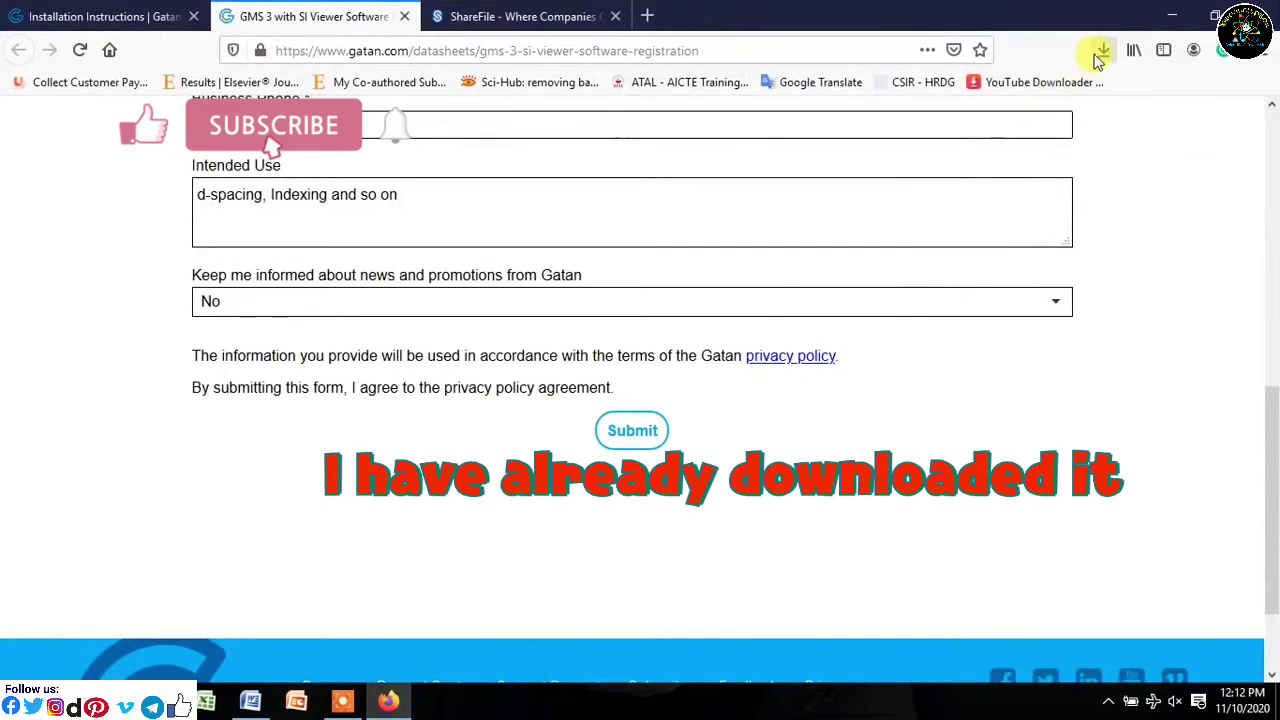
left_click(1103, 50)
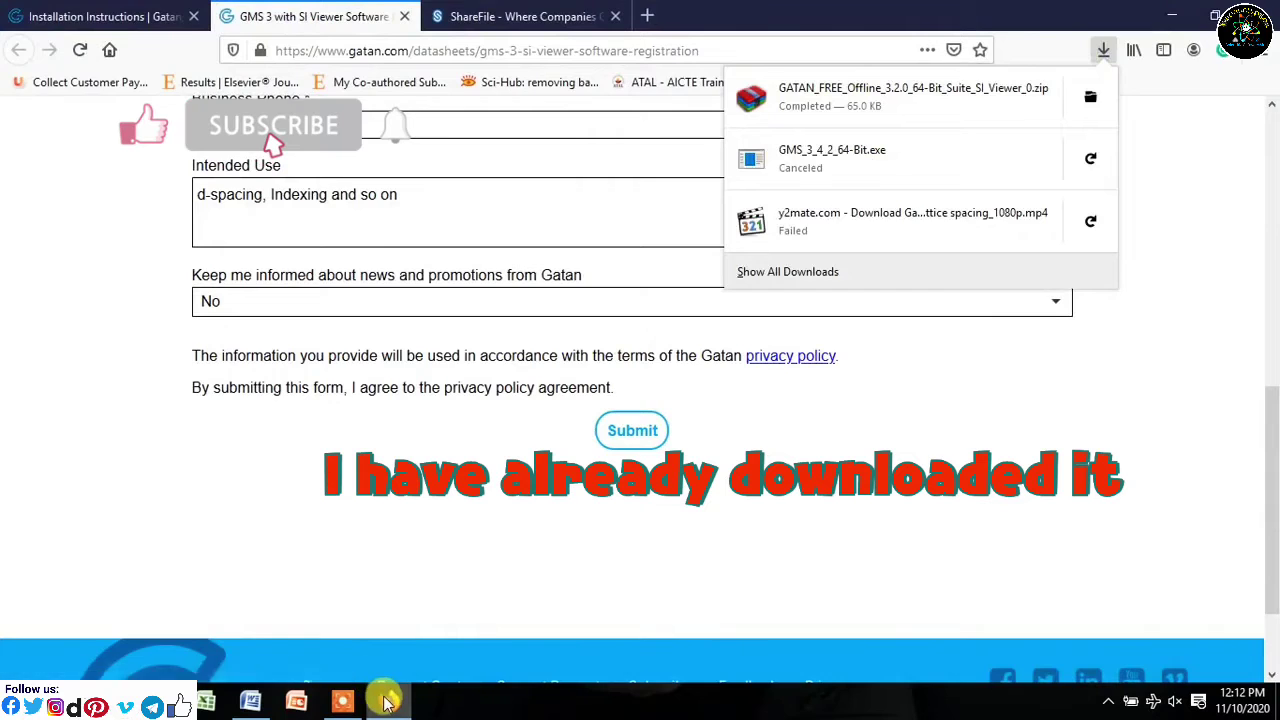
left_click(342, 701)
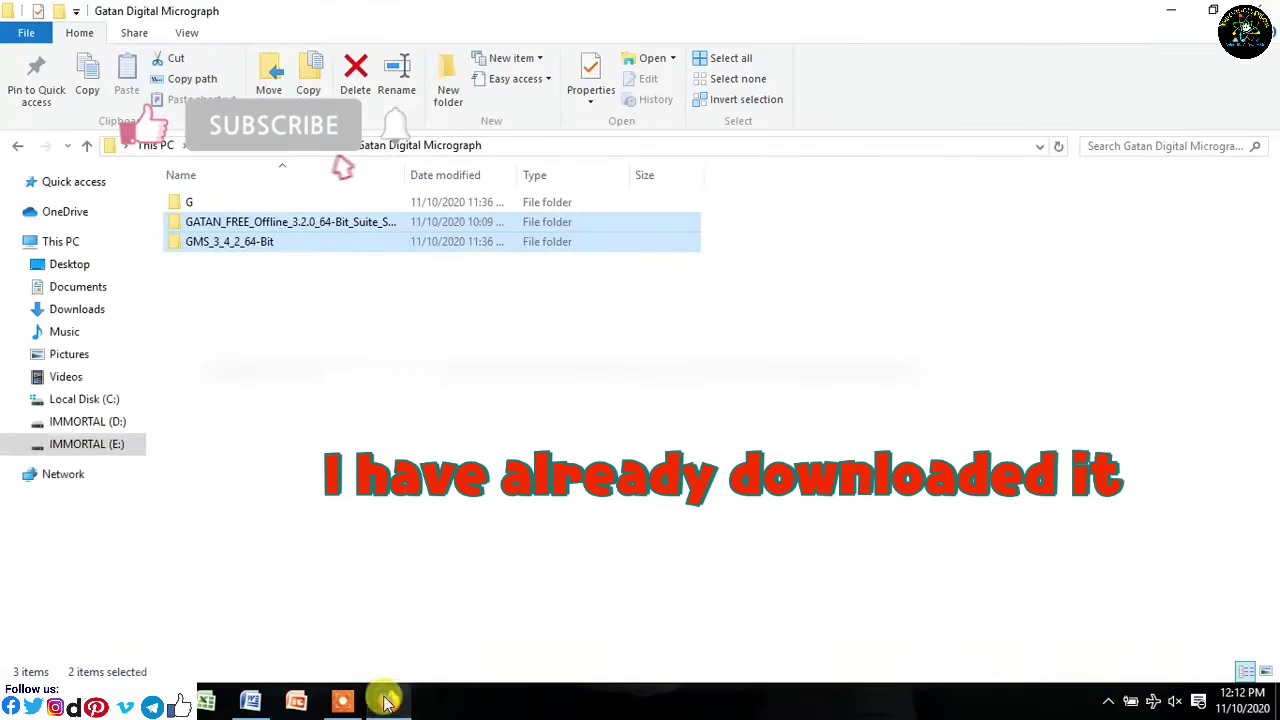
left_click(336, 221)
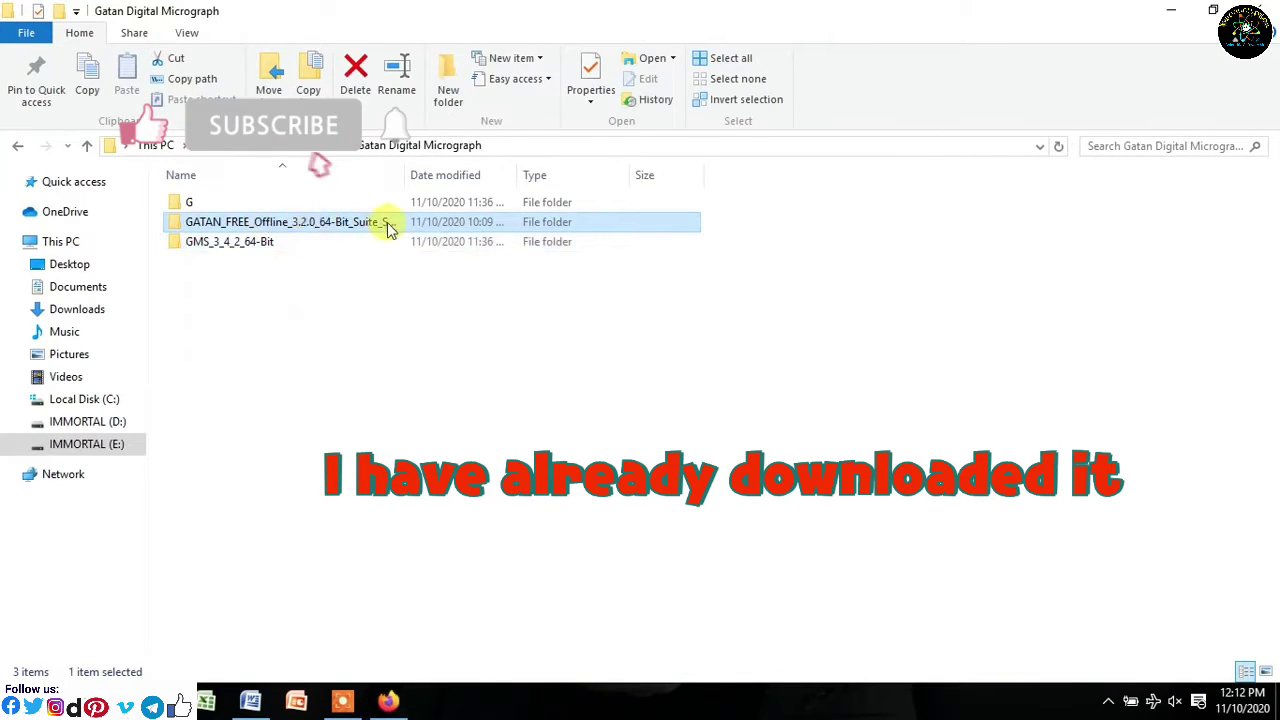
double_click(386, 223)
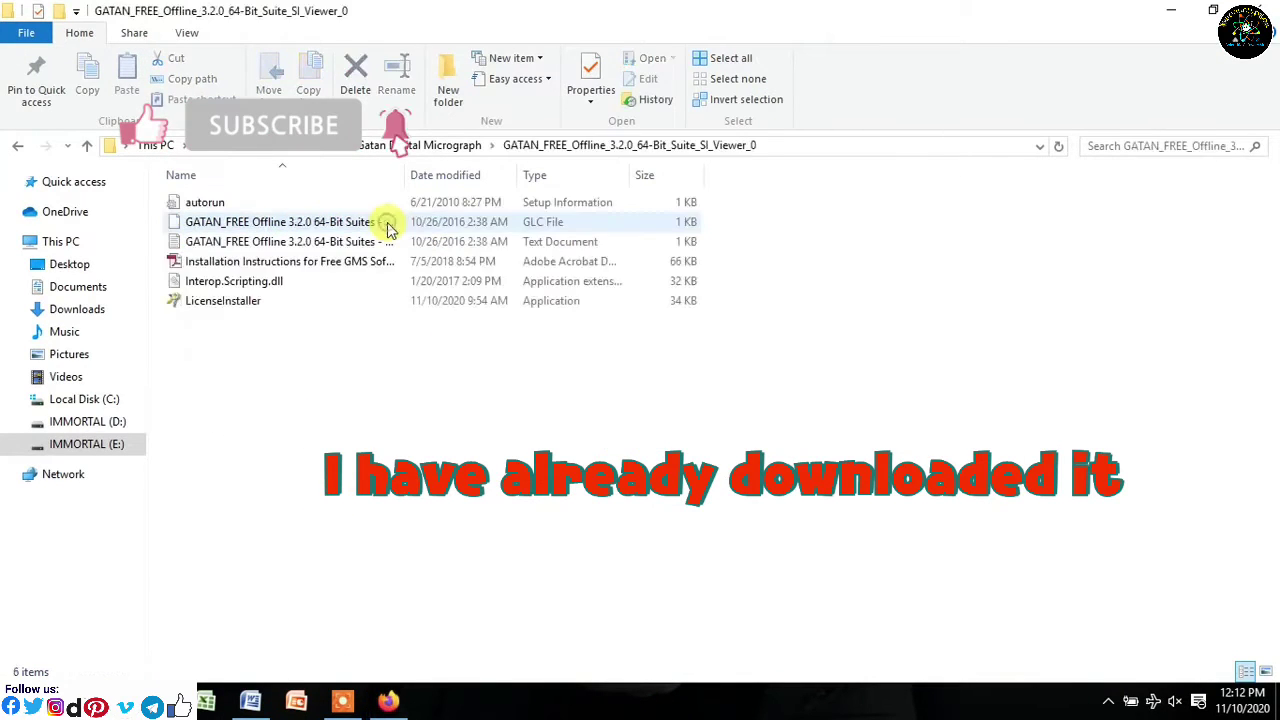
left_click(235, 308)
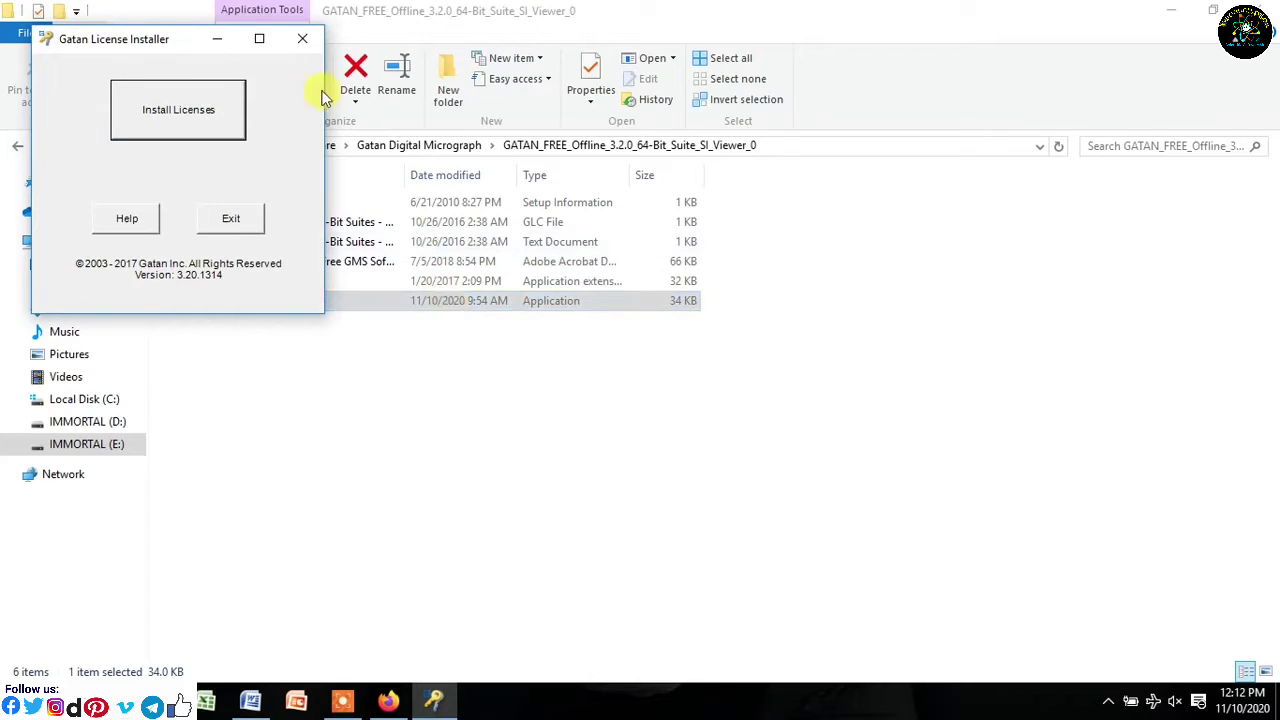
- Install the license file with Gatan License Installer, getting one license installed
left_click(203, 111)
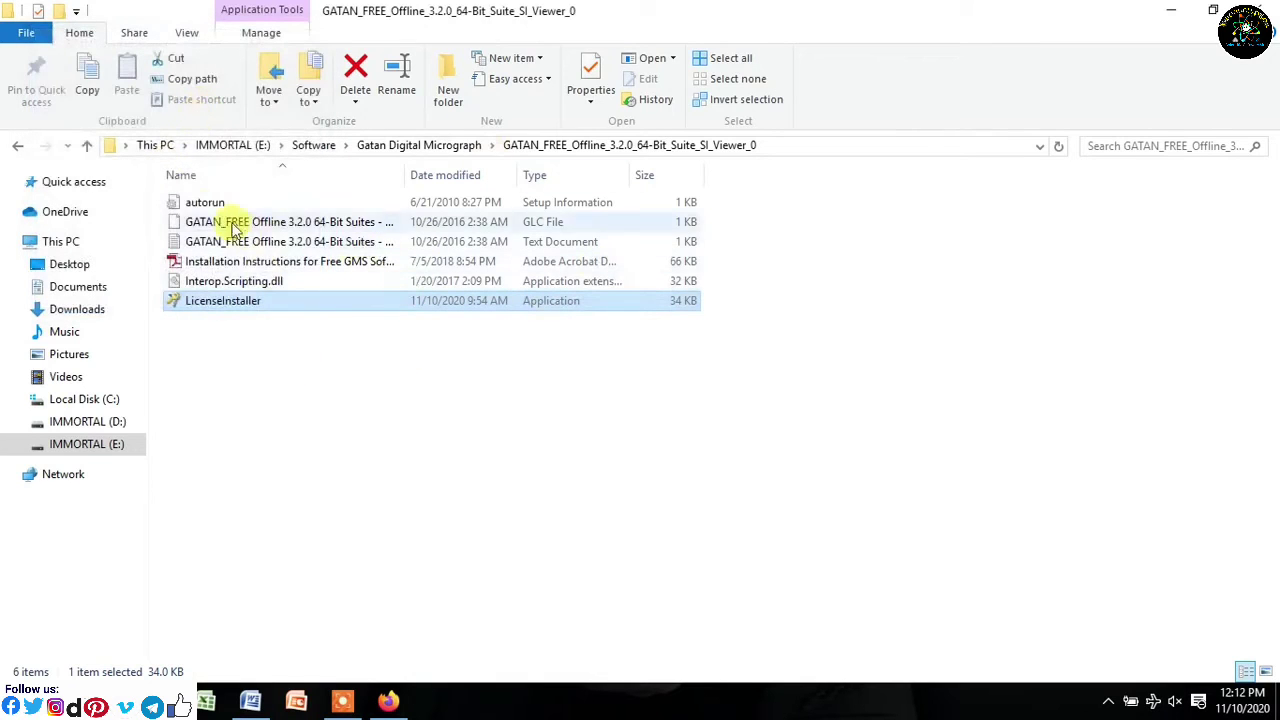
- Open GMS_3_4_2_64-Bit from the Gatan Digital Micrograph folder and select Setup
left_click(88, 145)
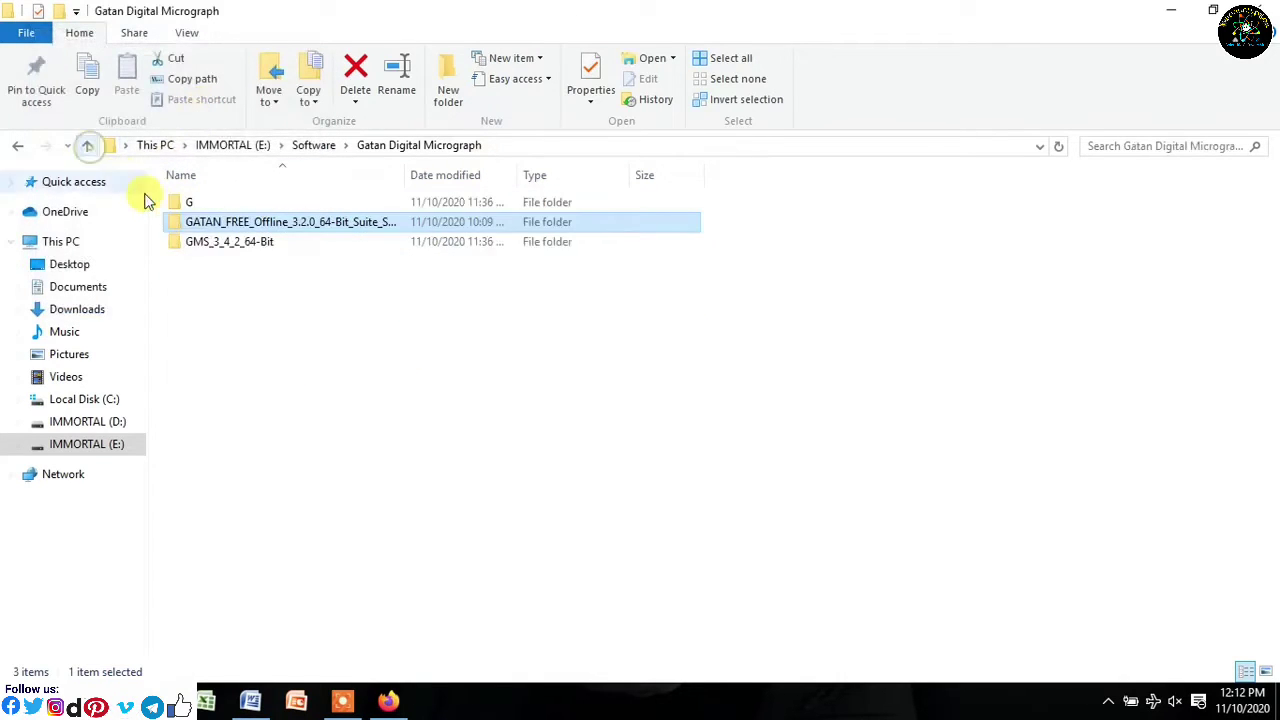
double_click(234, 248)
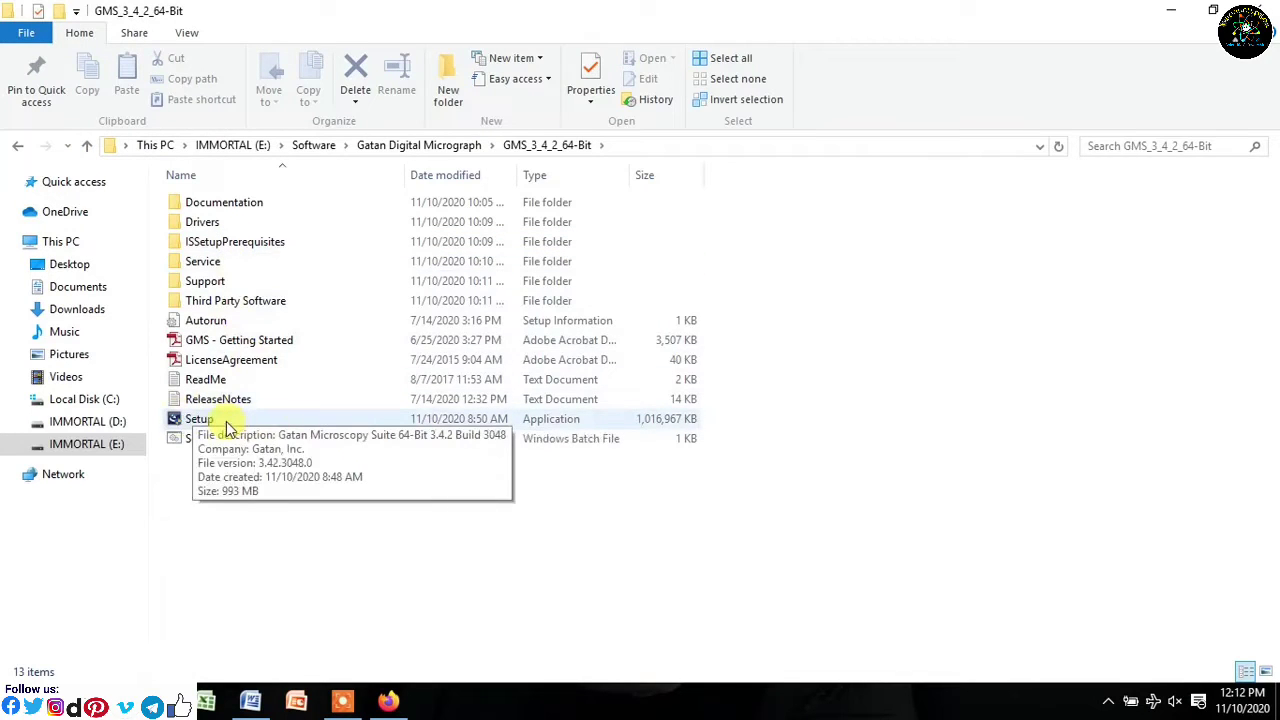
left_click(228, 428)
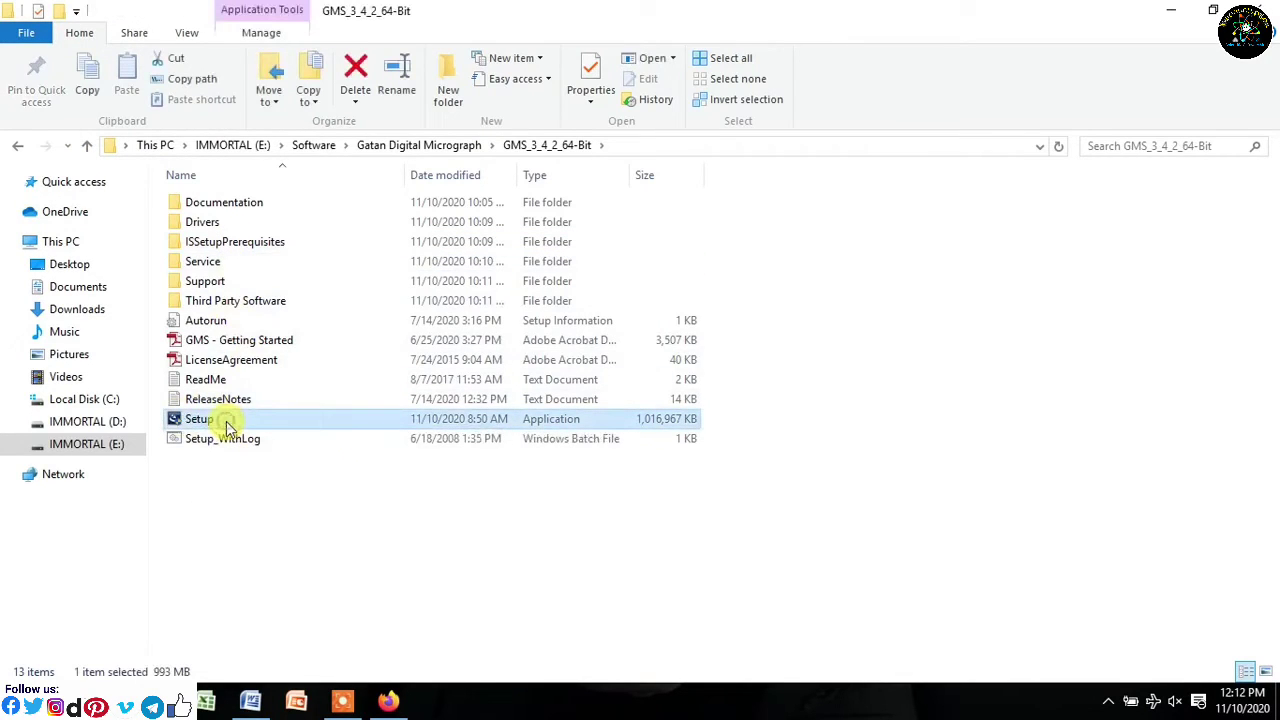
- Launch the Gatan Microscopy Suite Setup and refresh the folder listing several times while waiting
double_click(228, 425)
left_click(1172, 12)
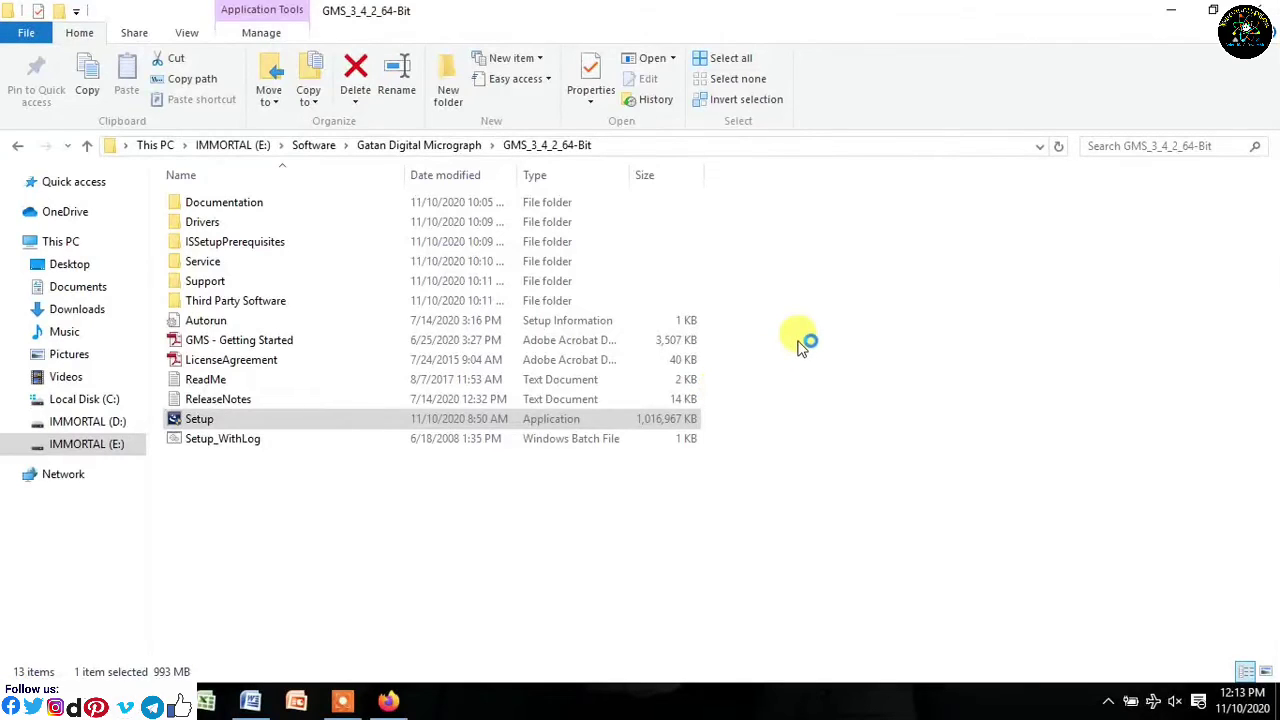
right_click(801, 335)
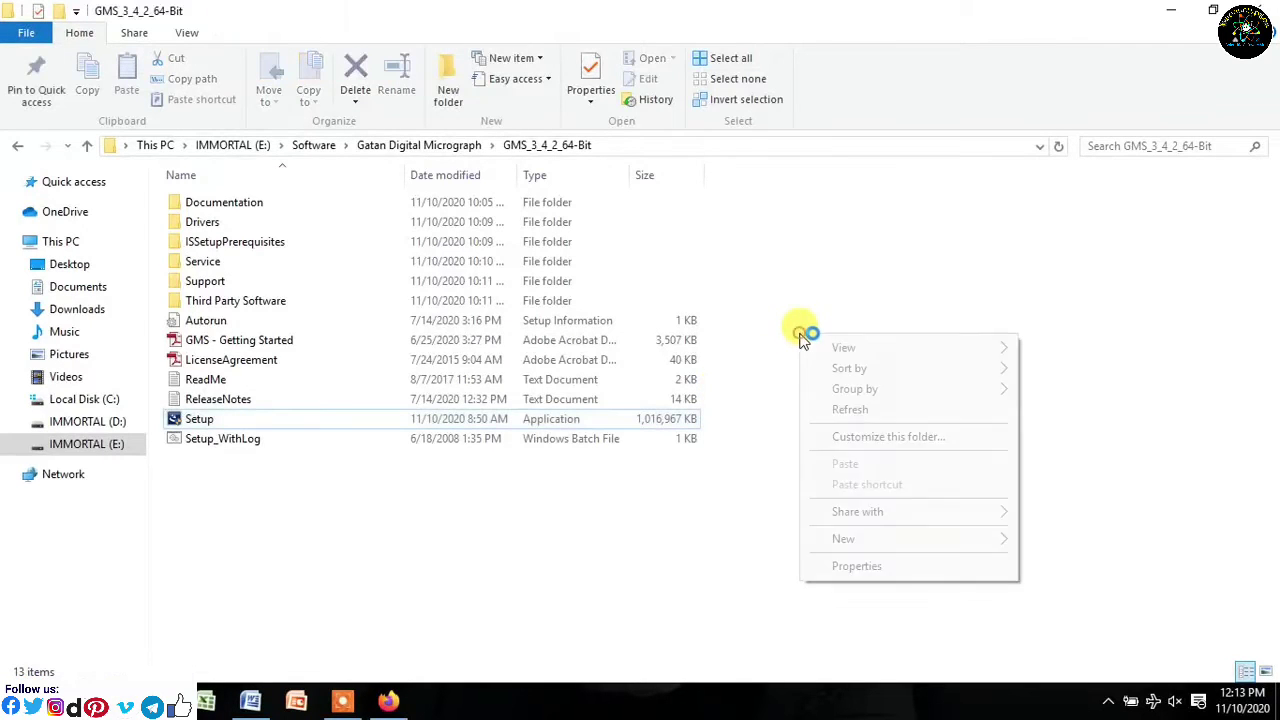
right_click(870, 268)
left_click(893, 343)
right_click(893, 300)
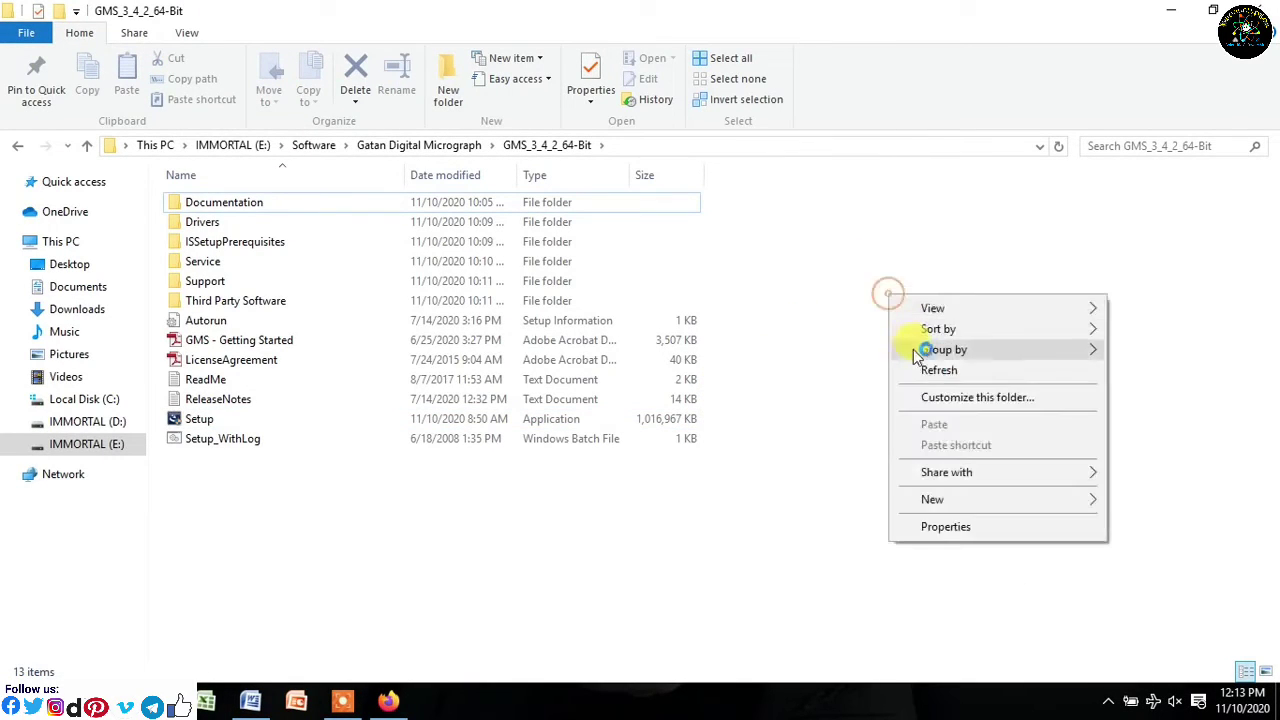
left_click(915, 369)
right_click(908, 300)
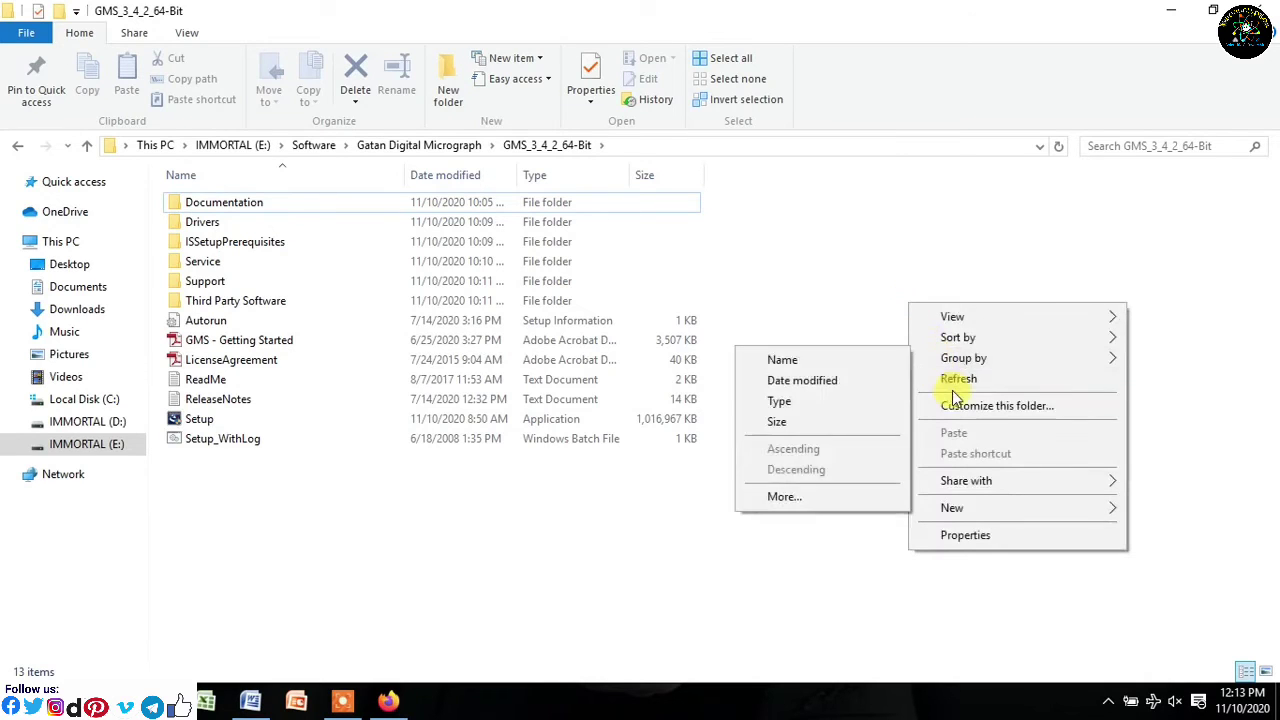
left_click(950, 379)
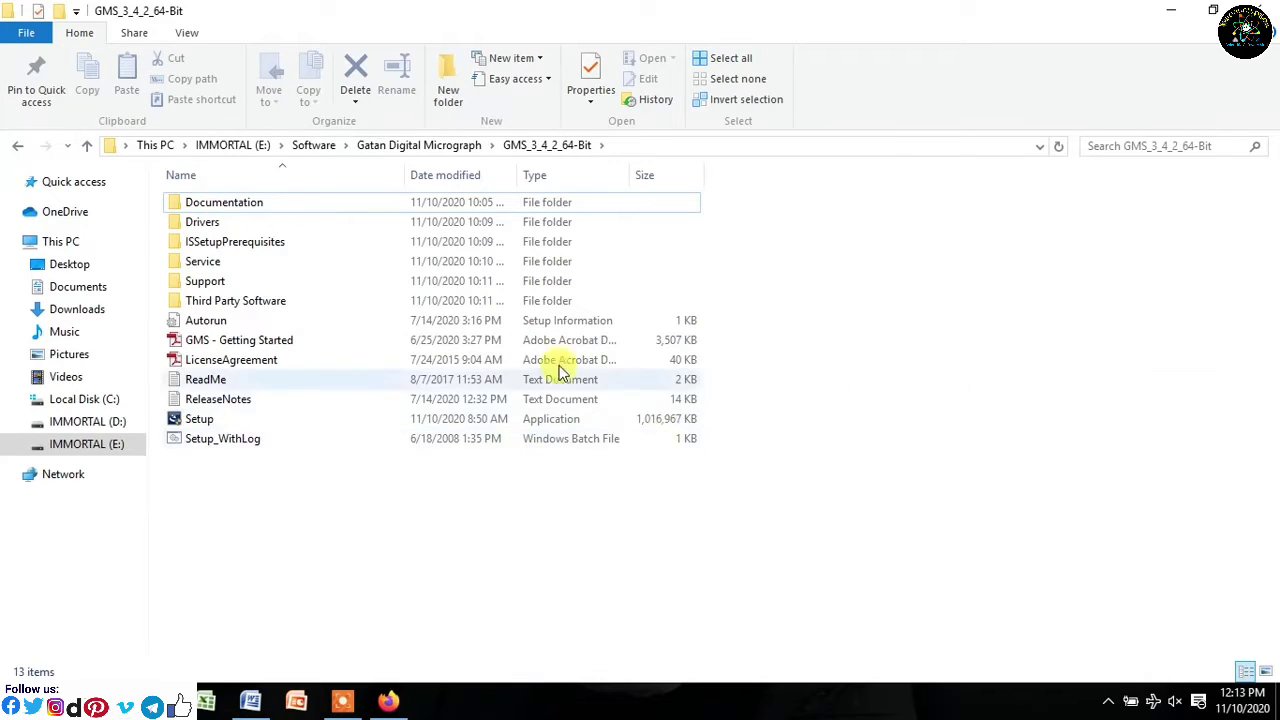
- Restore the GMS_3_4_2_64-Bit window, refresh it, and run Setup again
left_click(1170, 10)
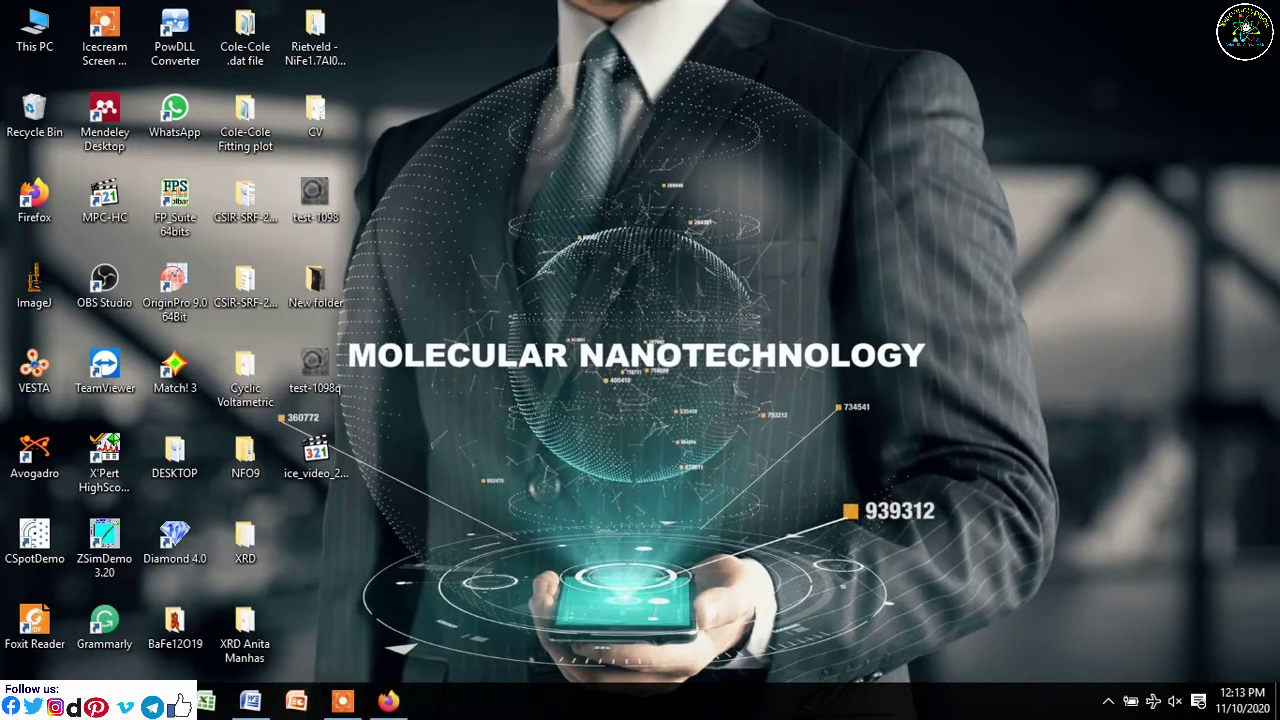
mouse_move(160, 702)
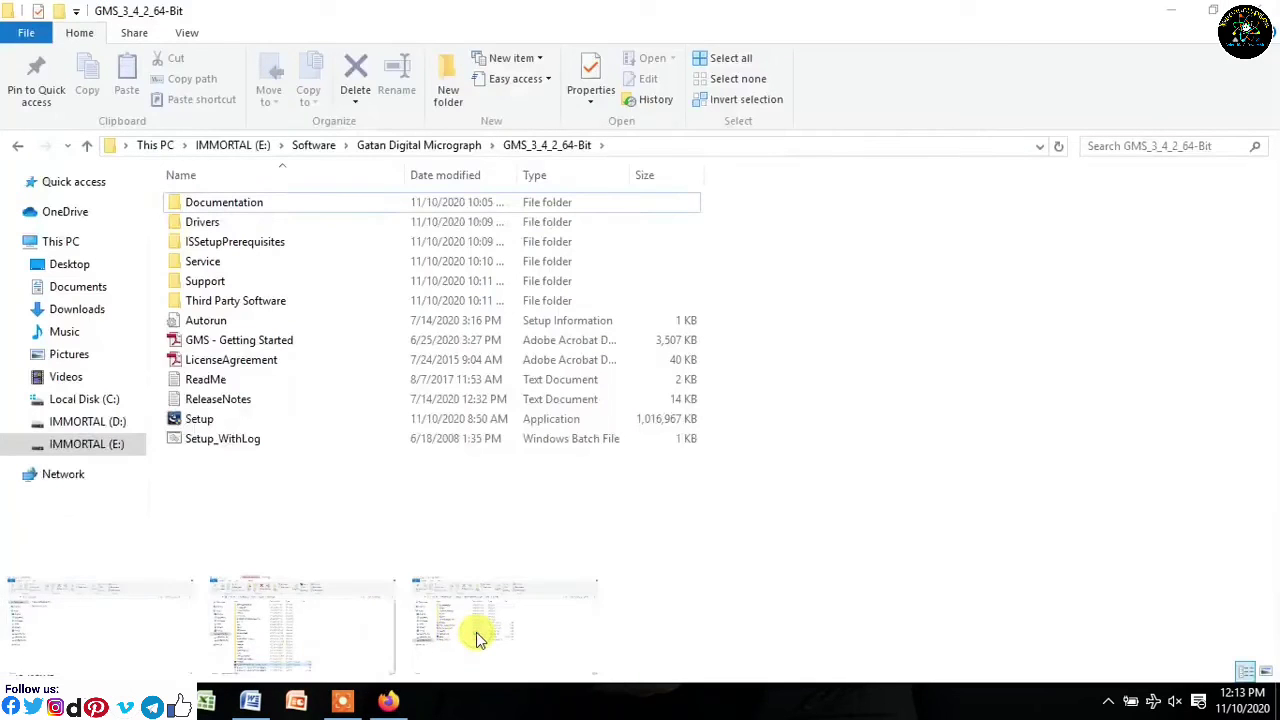
left_click(478, 638)
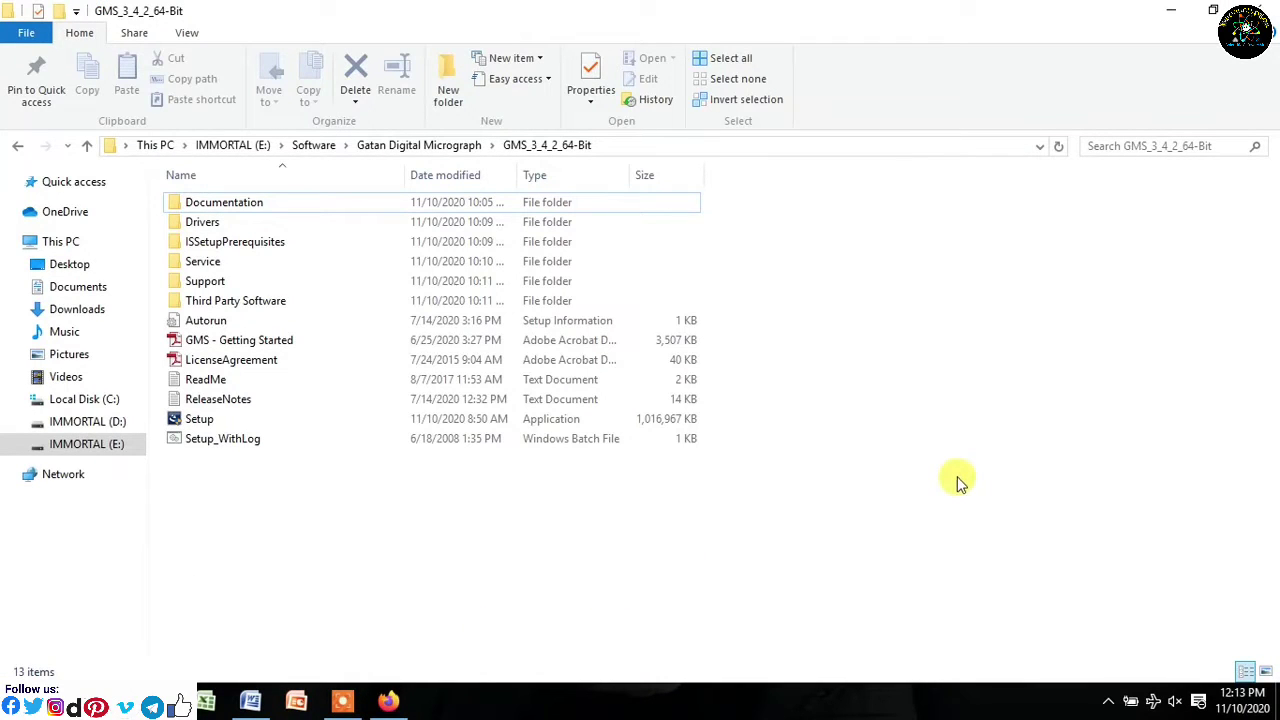
right_click(825, 489)
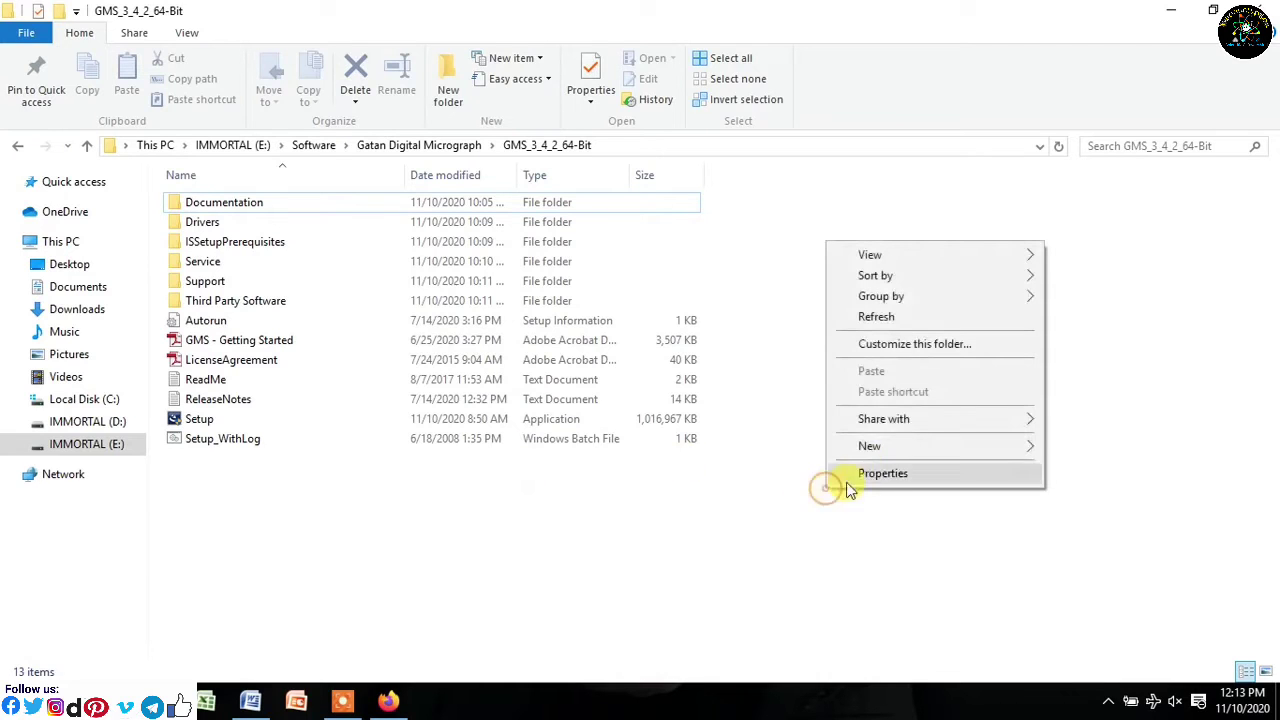
left_click(884, 320)
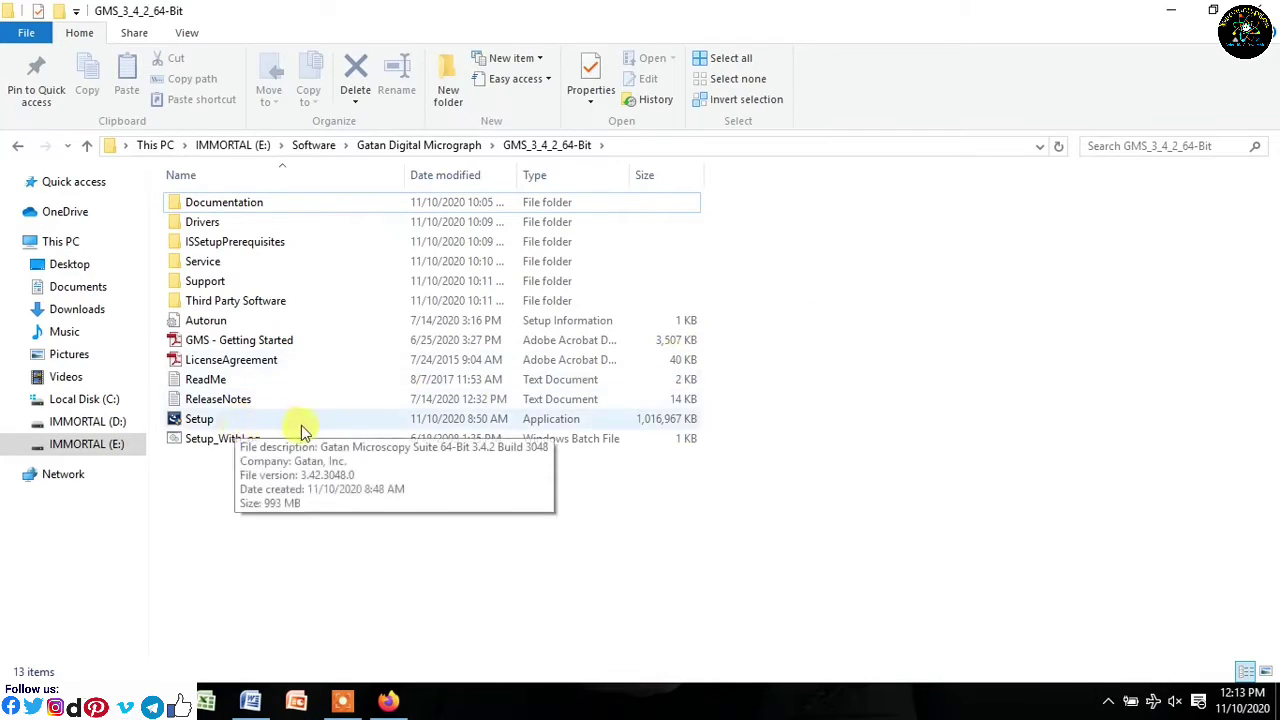
double_click(238, 424)
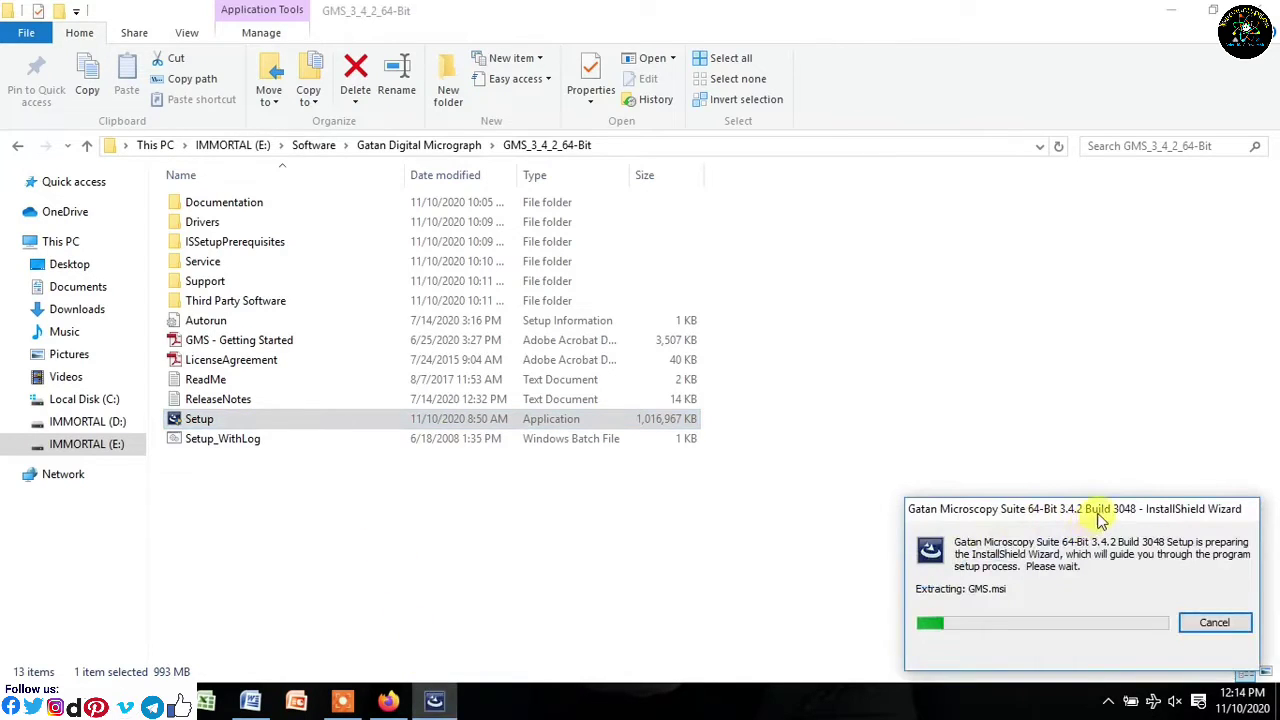
- Move the InstallShield dialog to mid-screen and minimize Explorer while GMS.msi extracts
left_click_drag(1107, 515, 1045, 339)
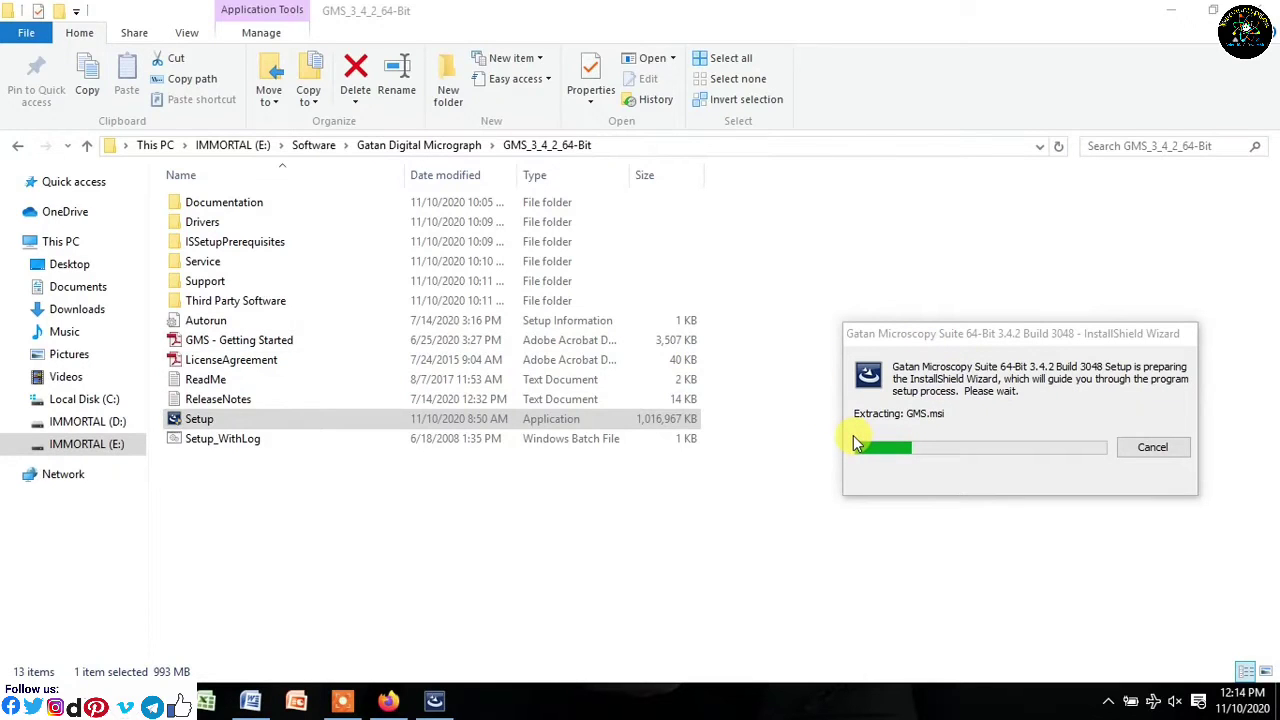
left_click(1157, 9)
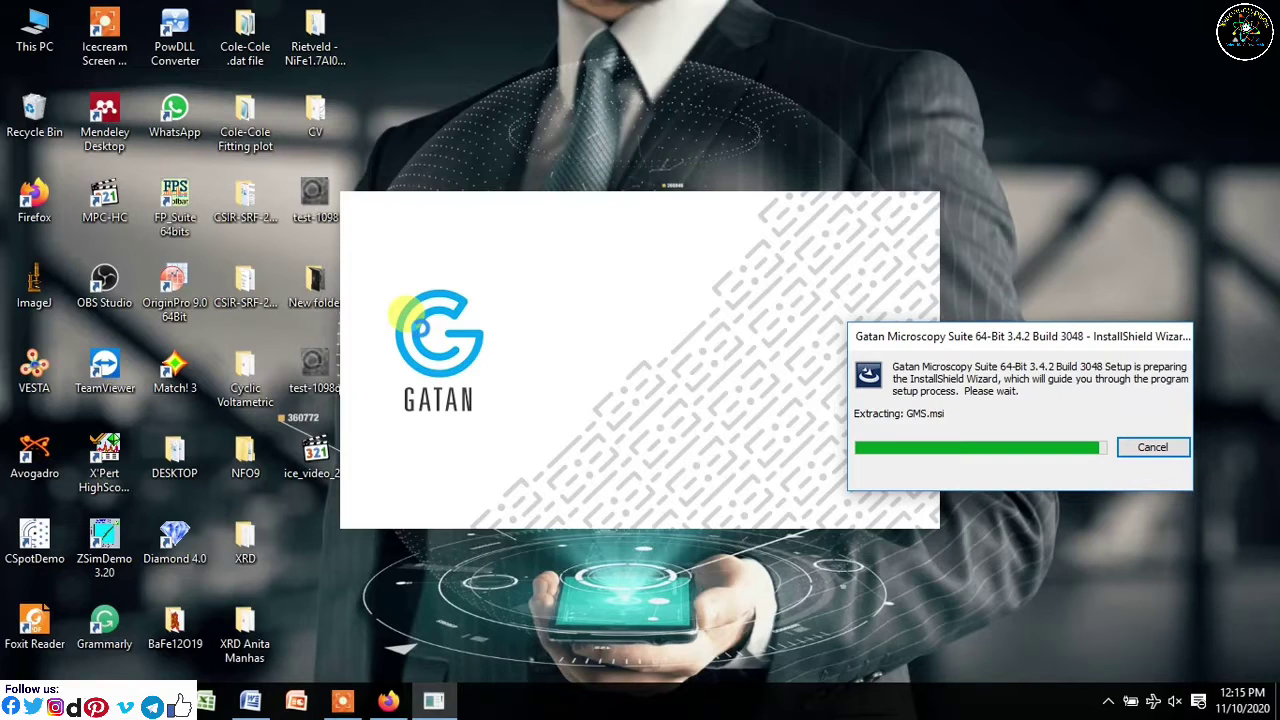
- Refresh the desktop repeatedly while Windows Installer prepares the Gatan Microscopy Suite install
right_click(737, 84)
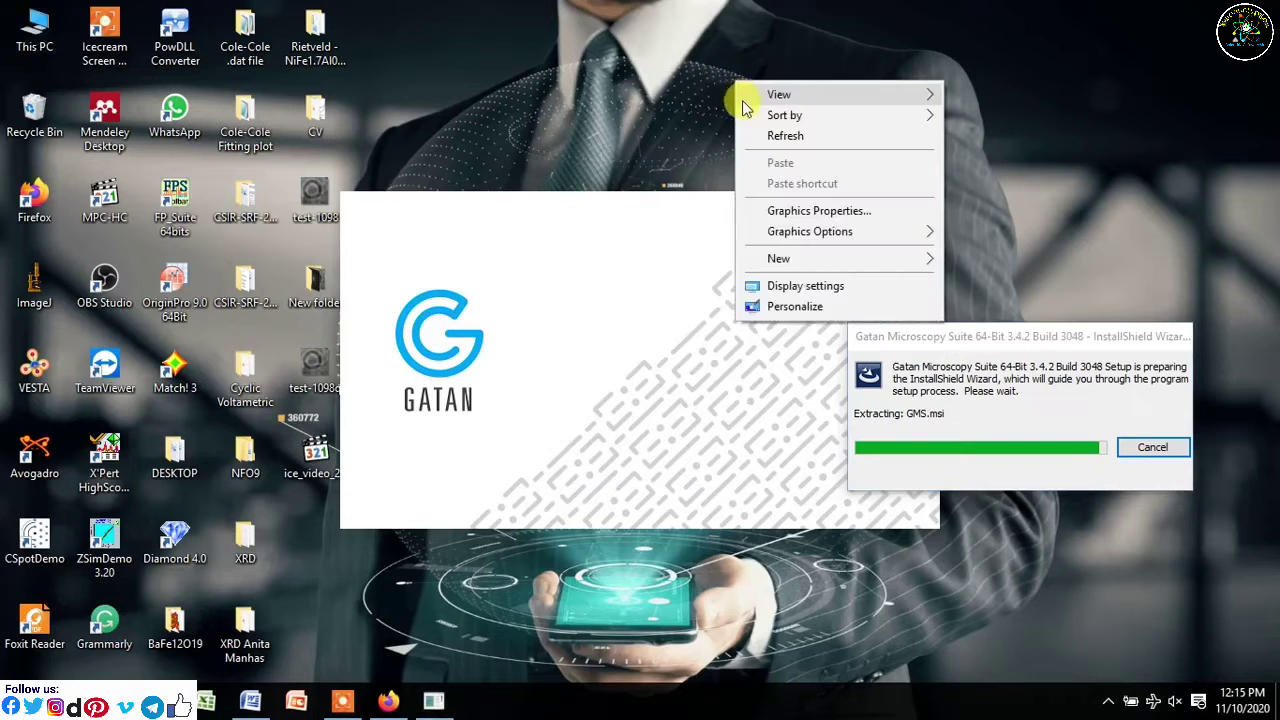
left_click(775, 135)
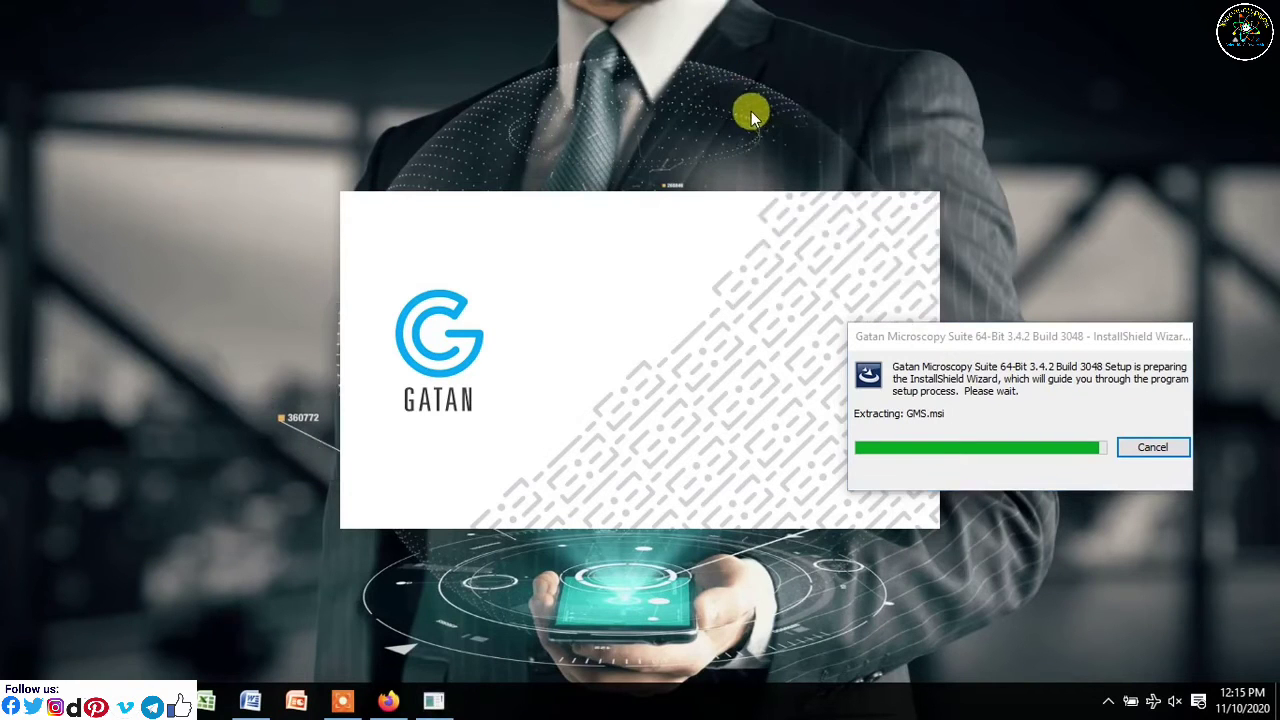
right_click(751, 111)
left_click(808, 167)
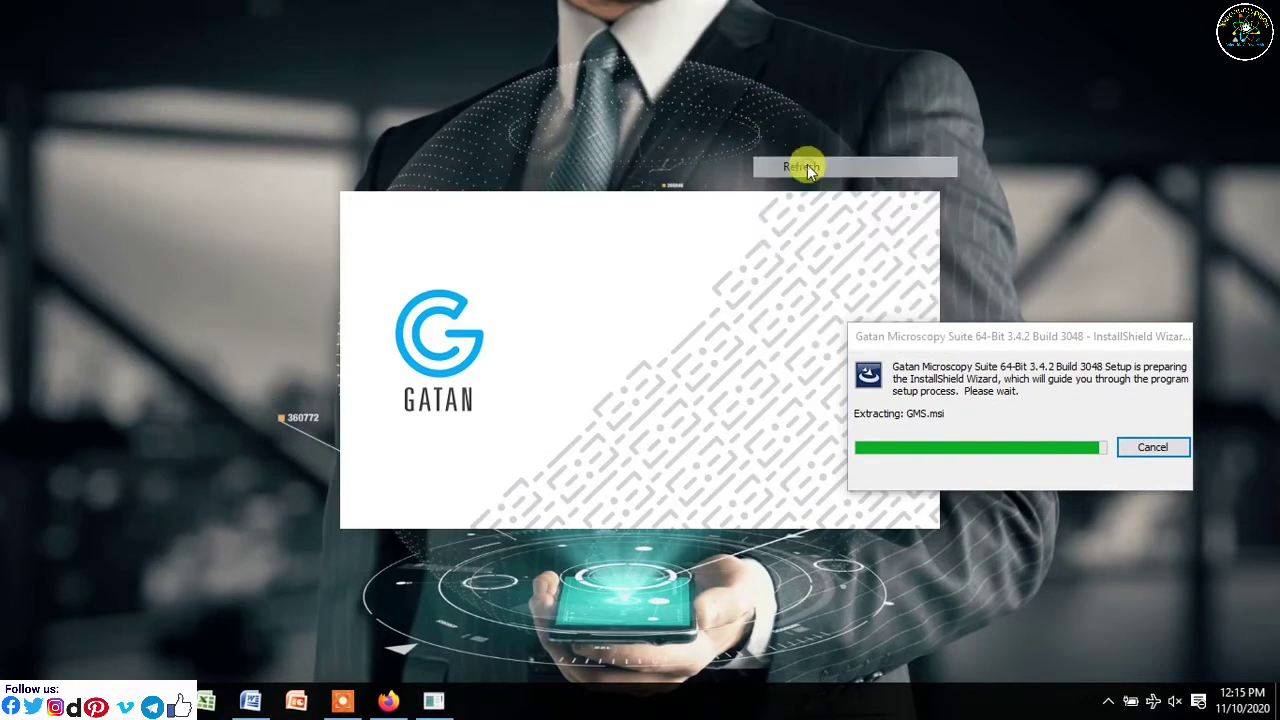
right_click(769, 124)
left_click(810, 180)
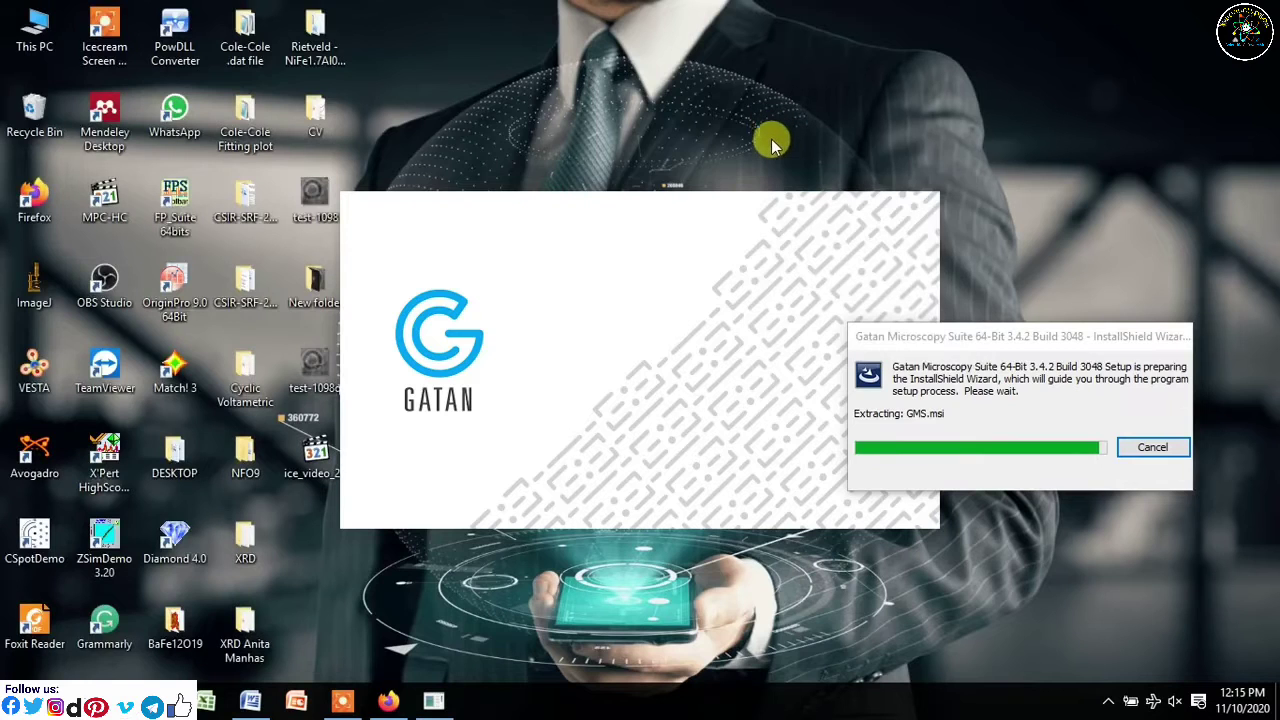
right_click(771, 139)
left_click(806, 190)
right_click(808, 135)
left_click(840, 176)
right_click(842, 107)
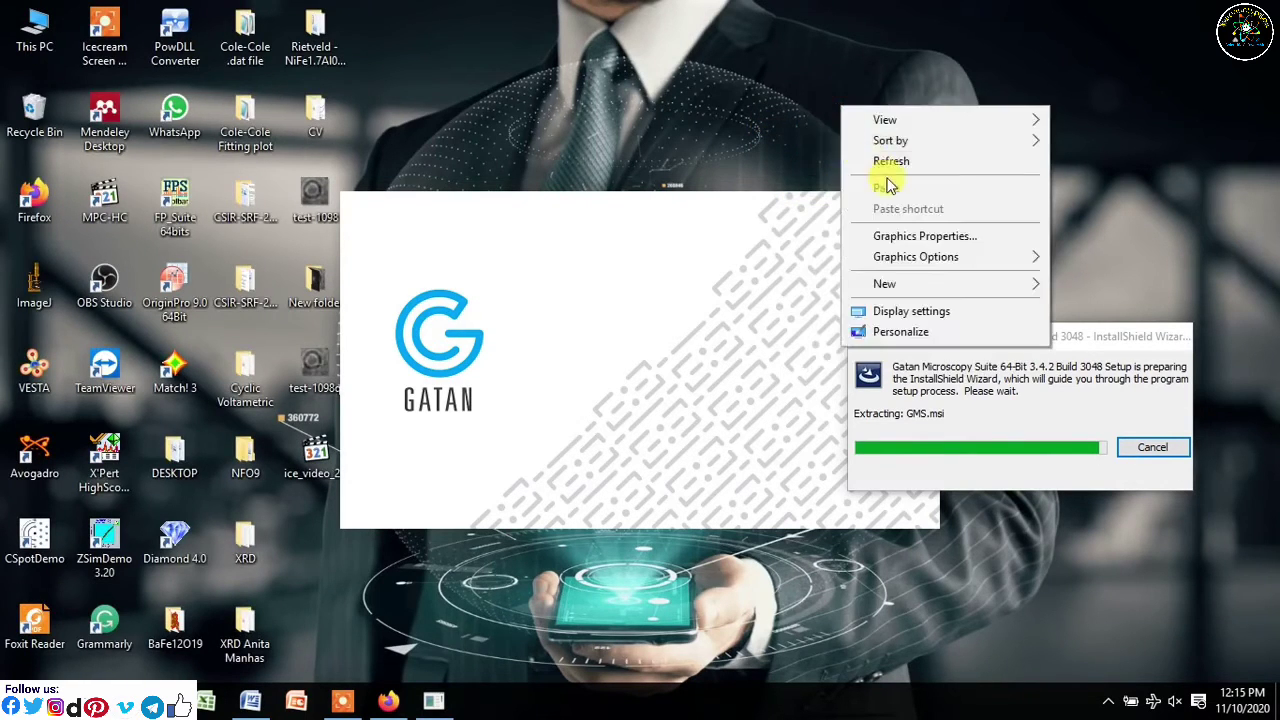
left_click(888, 162)
right_click(1108, 64)
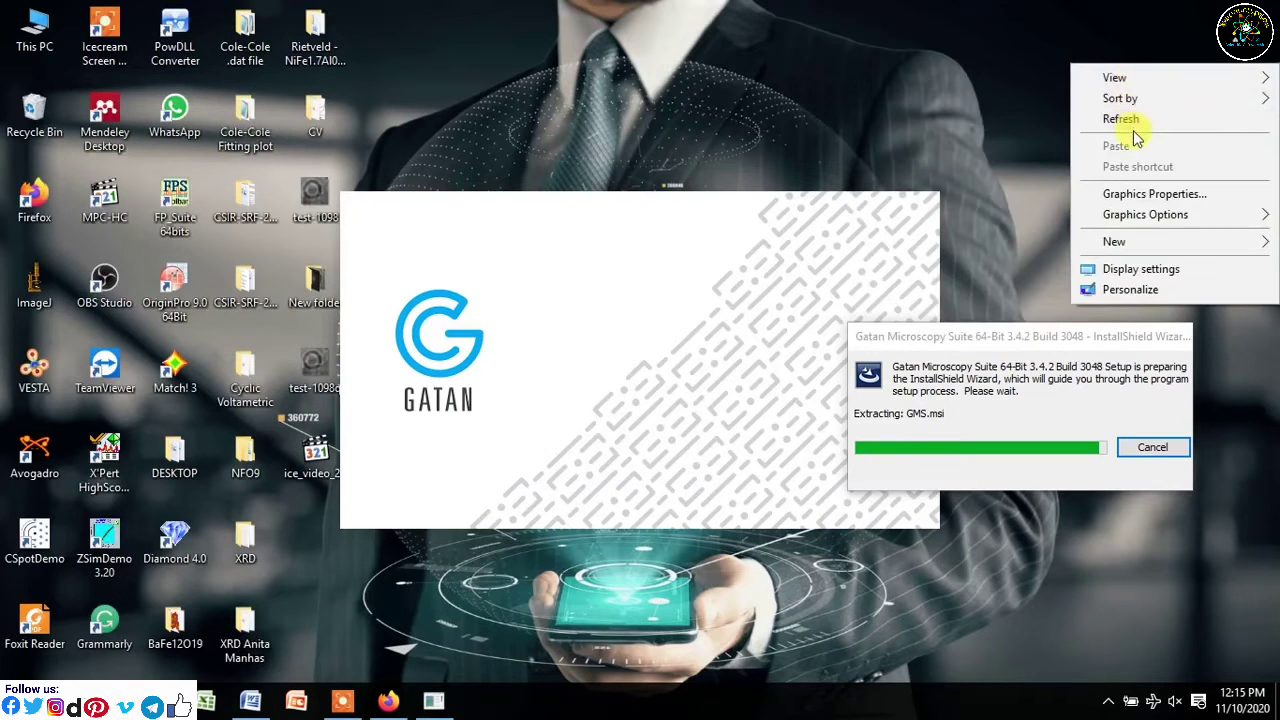
left_click(1131, 122)
right_click(1077, 69)
left_click(1100, 120)
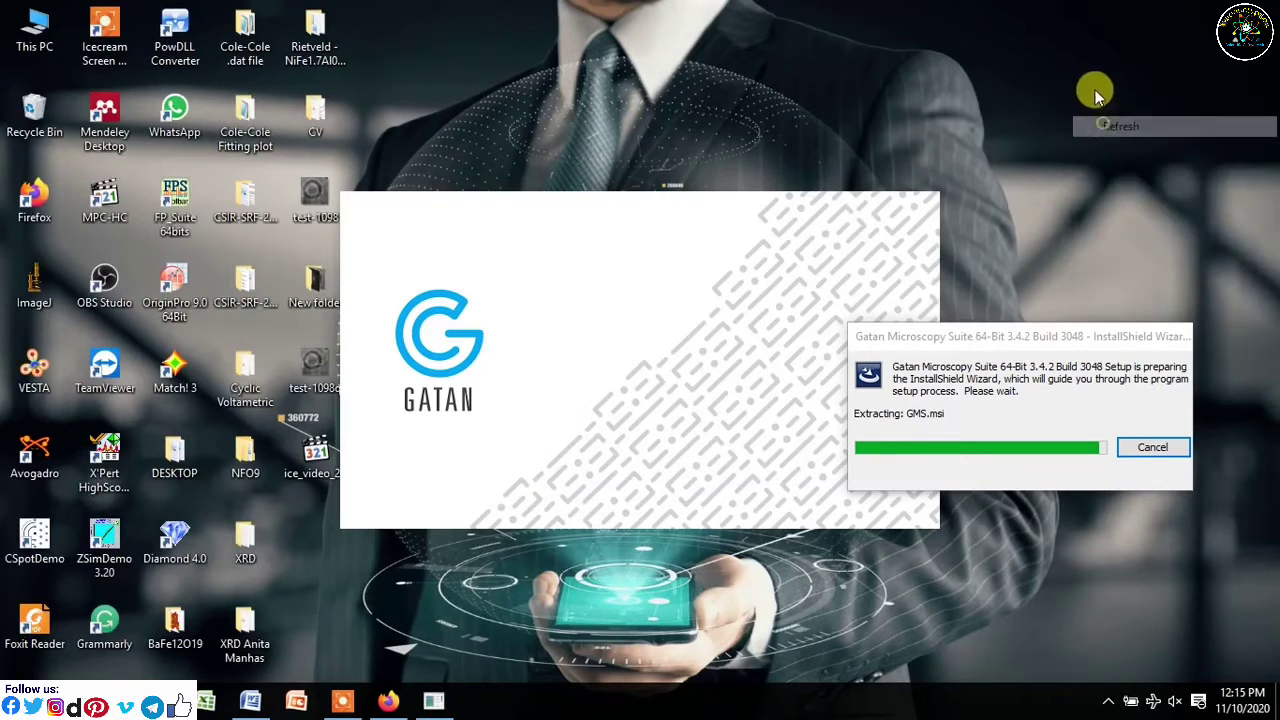
right_click(1096, 92)
left_click(1112, 143)
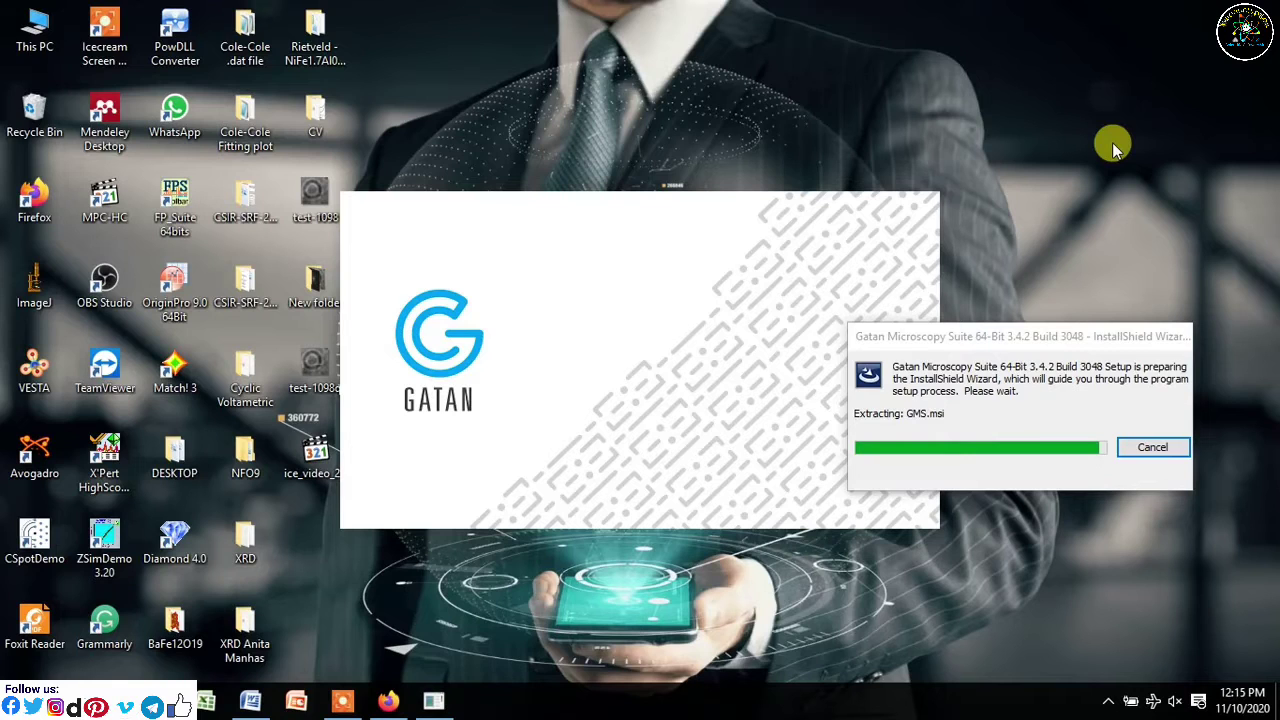
right_click(1112, 142)
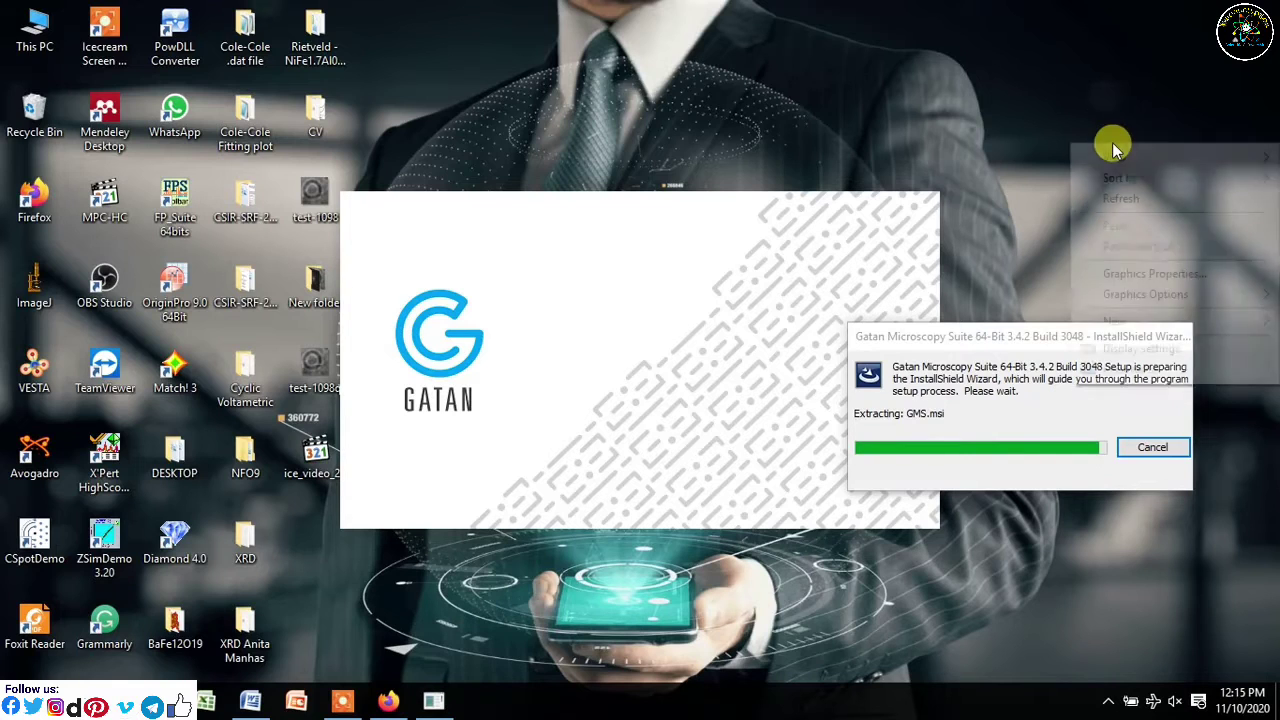
left_click(1123, 206)
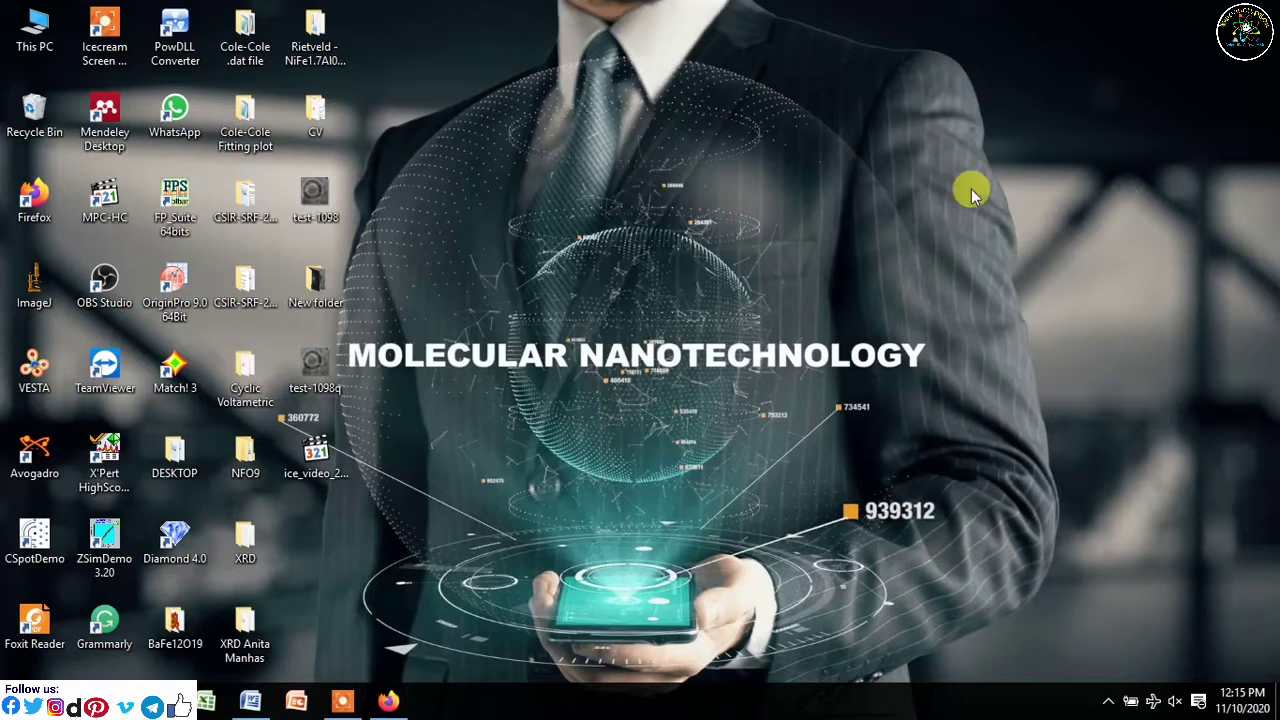
right_click(814, 131)
left_click(862, 189)
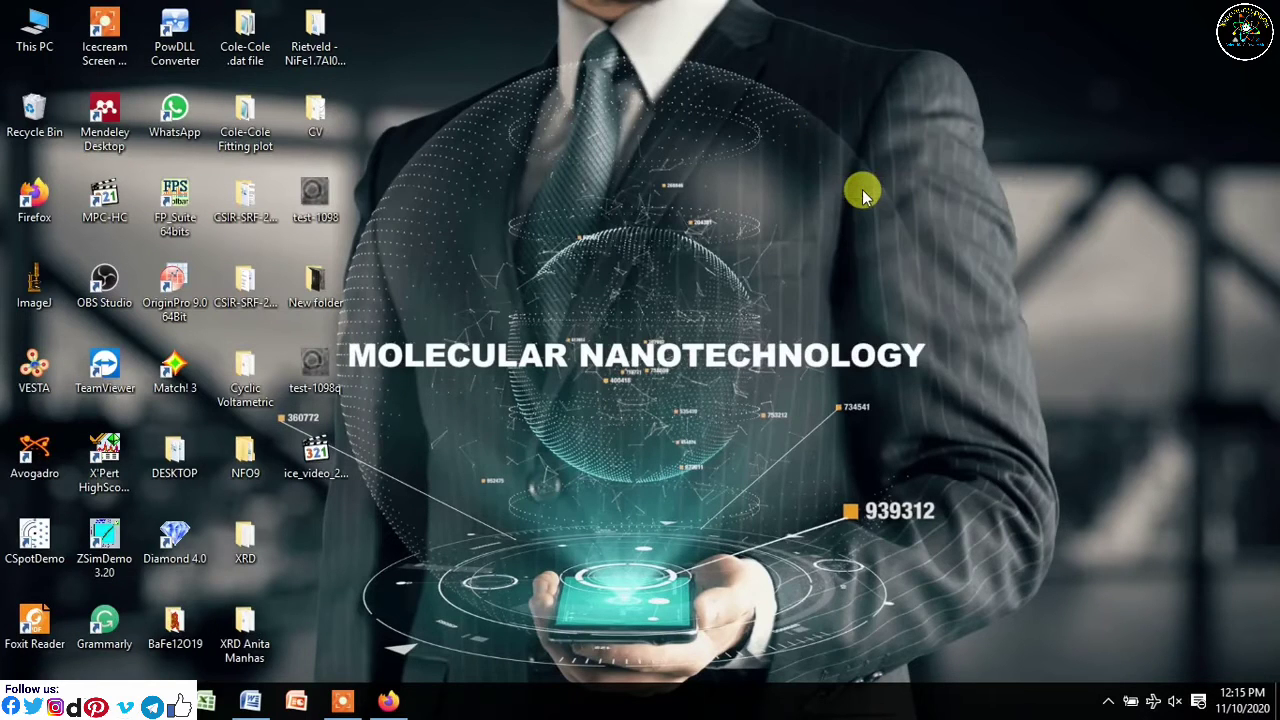
right_click(561, 130)
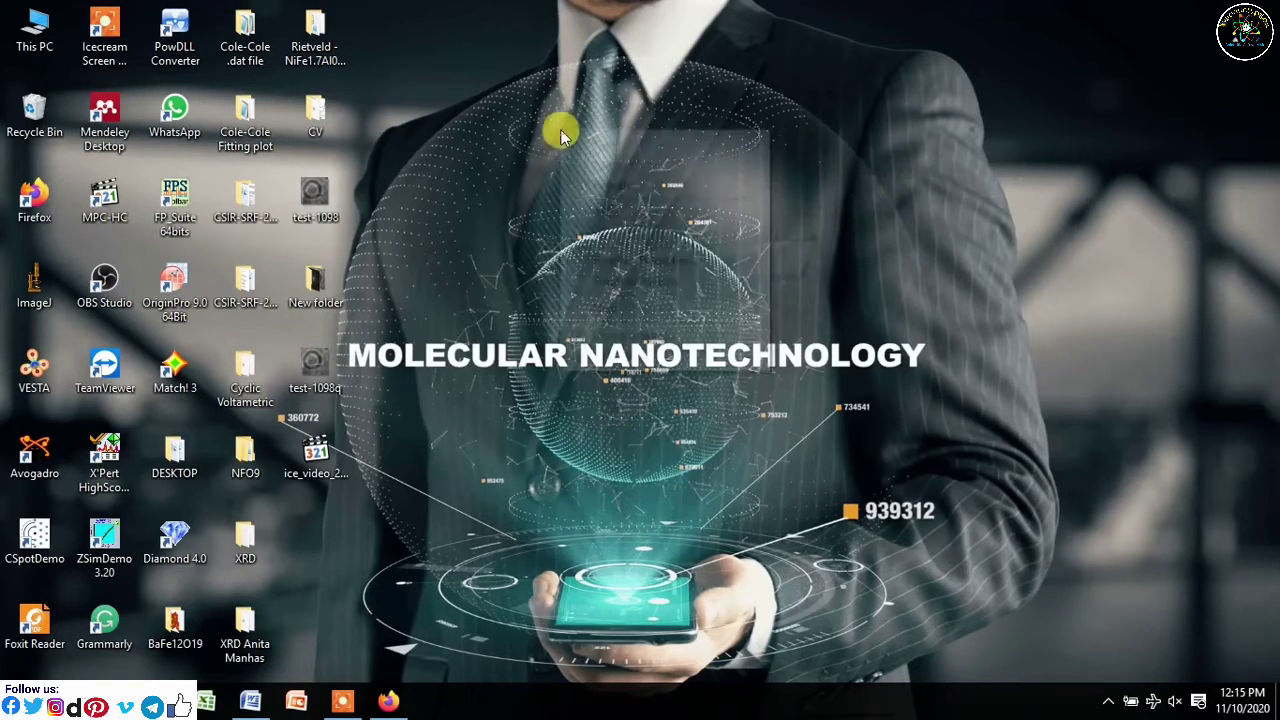
left_click(609, 185)
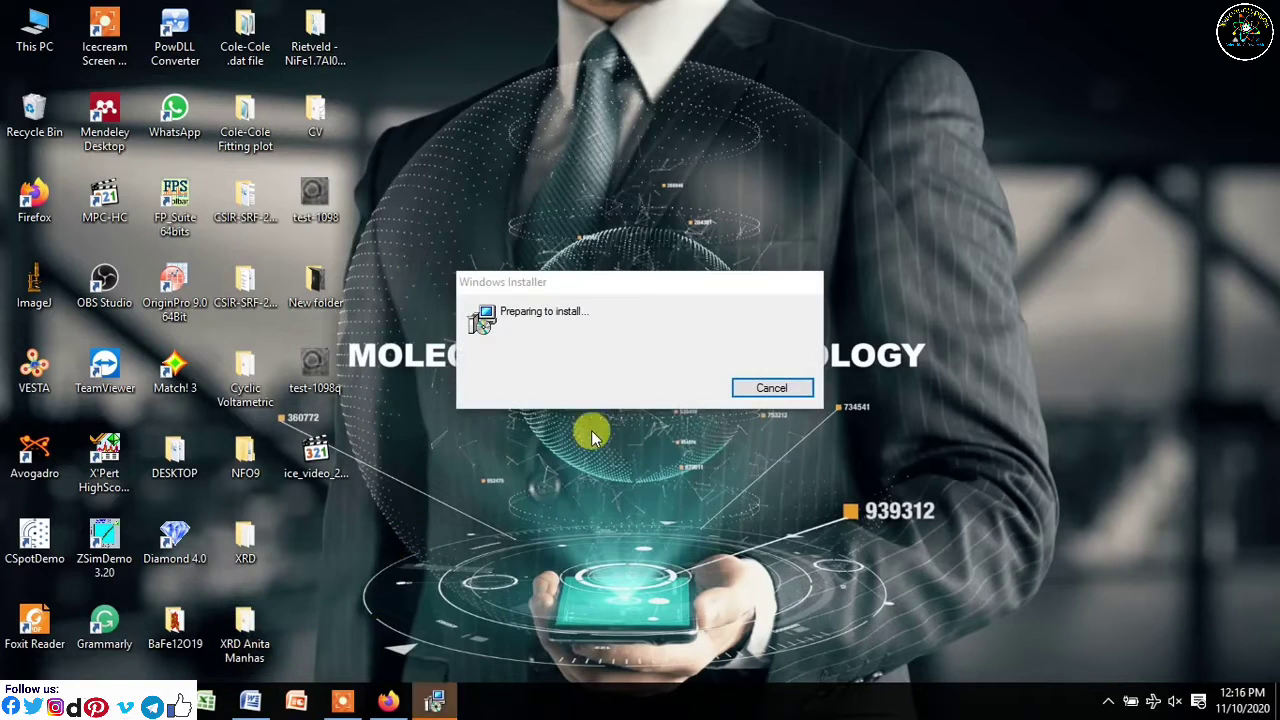
- Bring the installer window forward, refreshing the desktop while the welcome page computes space requirements
right_click(825, 195)
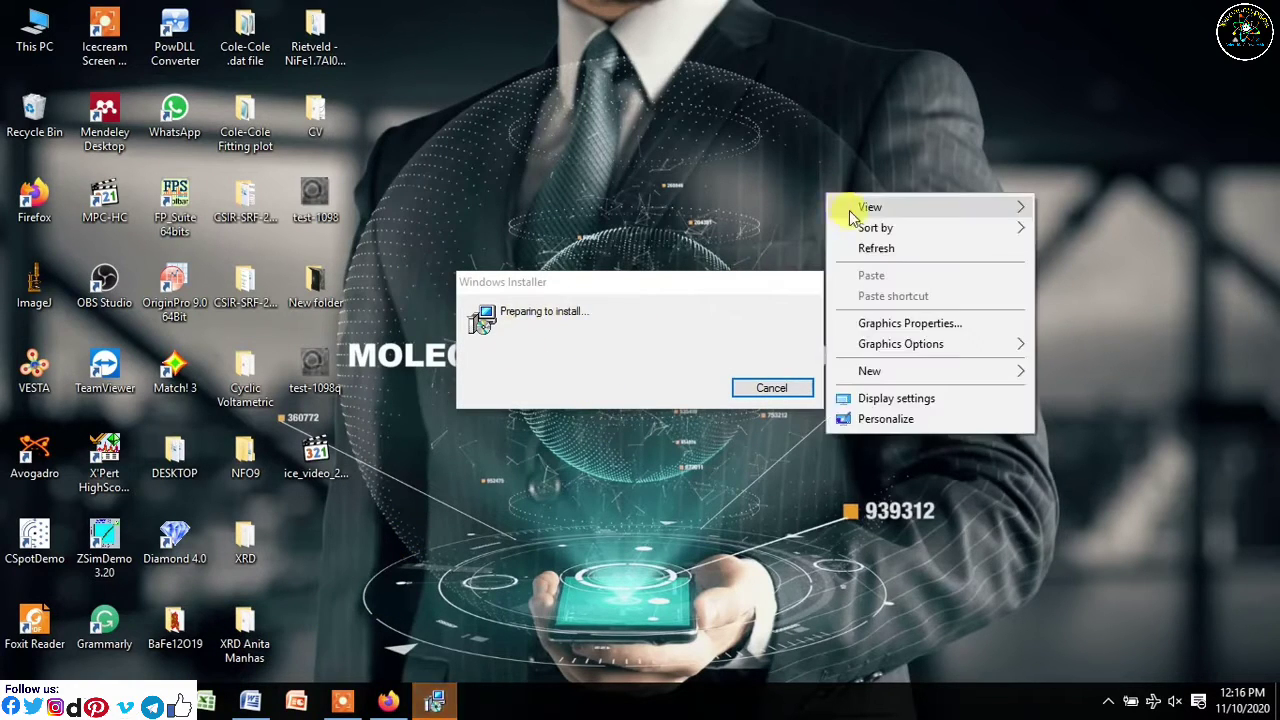
left_click(891, 248)
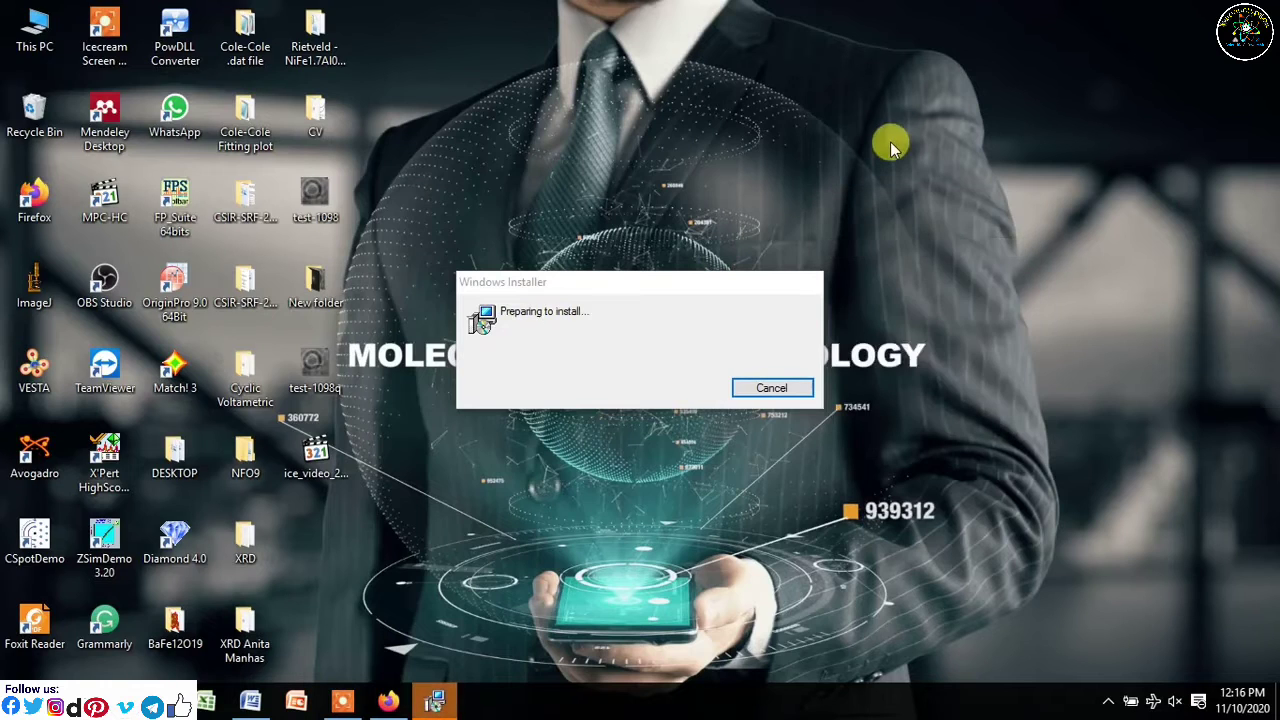
right_click(893, 147)
left_click(929, 196)
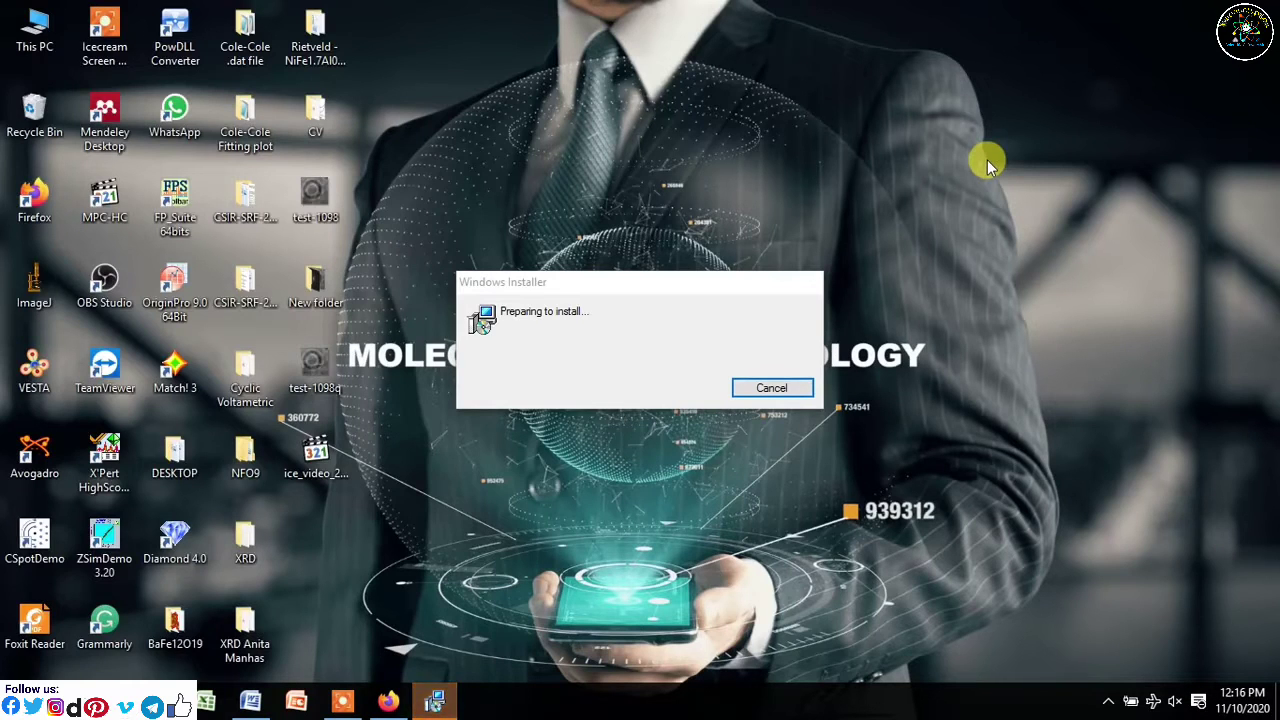
left_click(450, 705)
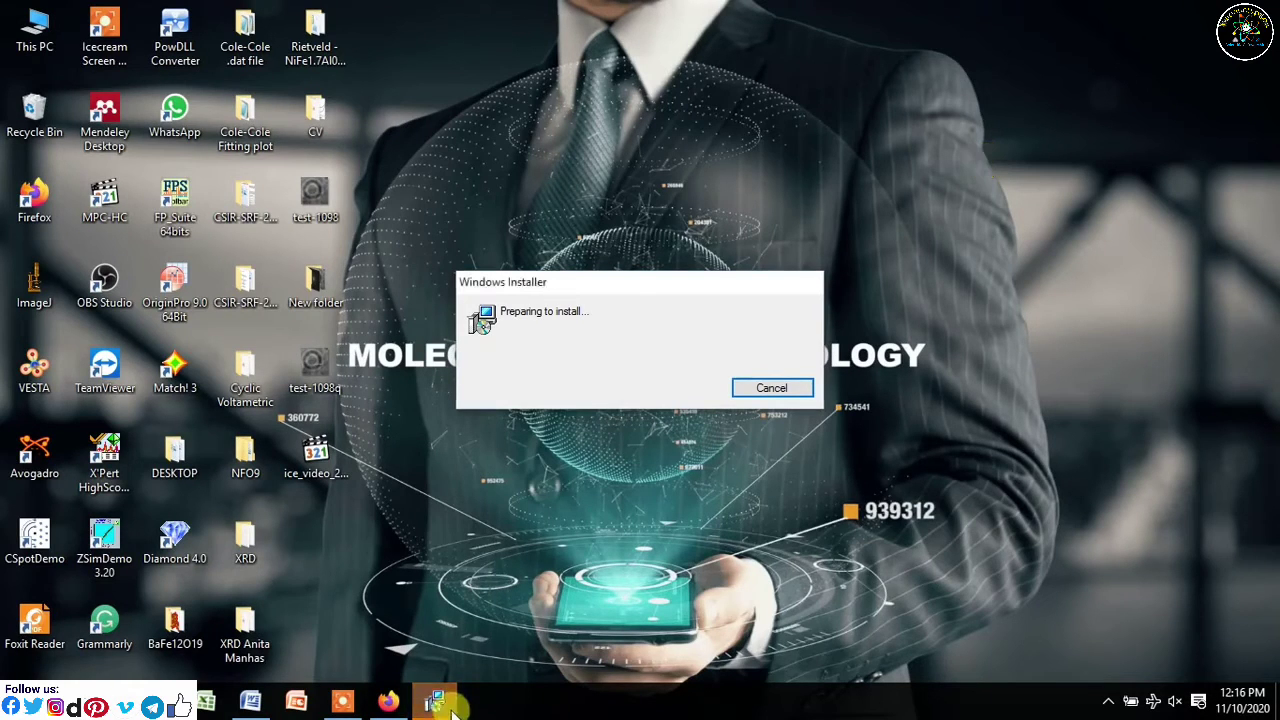
right_click(916, 175)
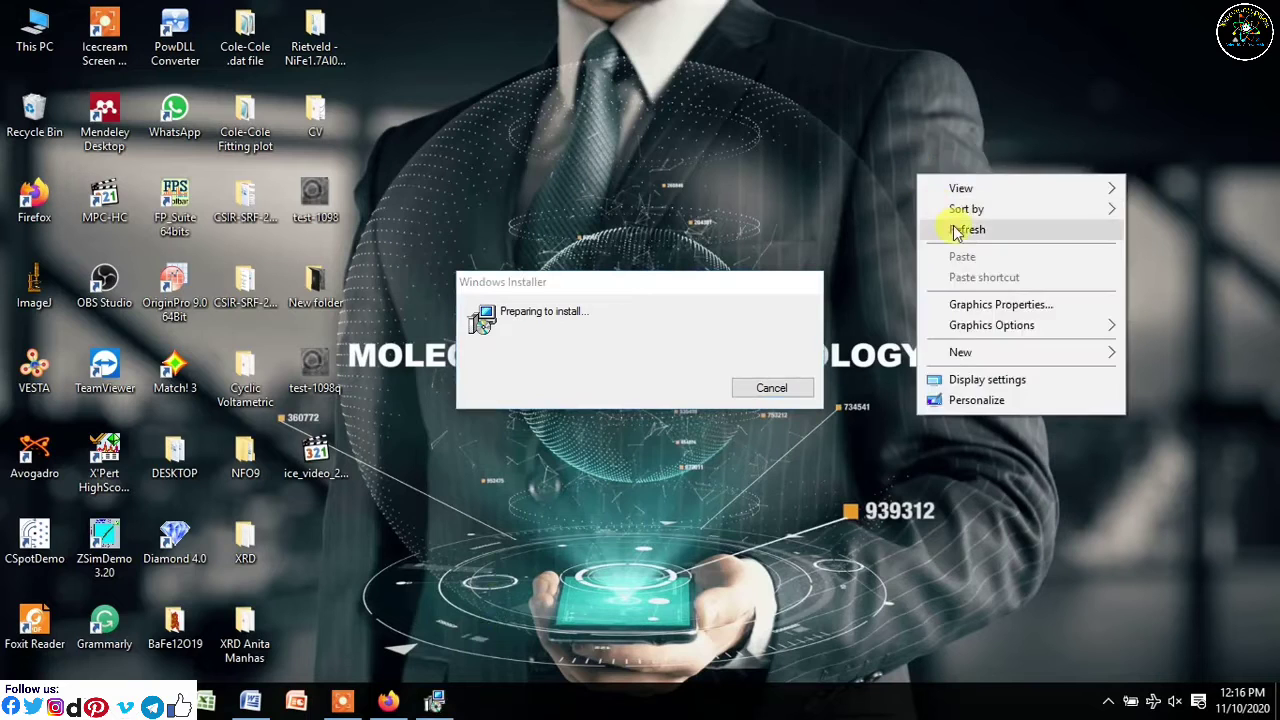
left_click(957, 229)
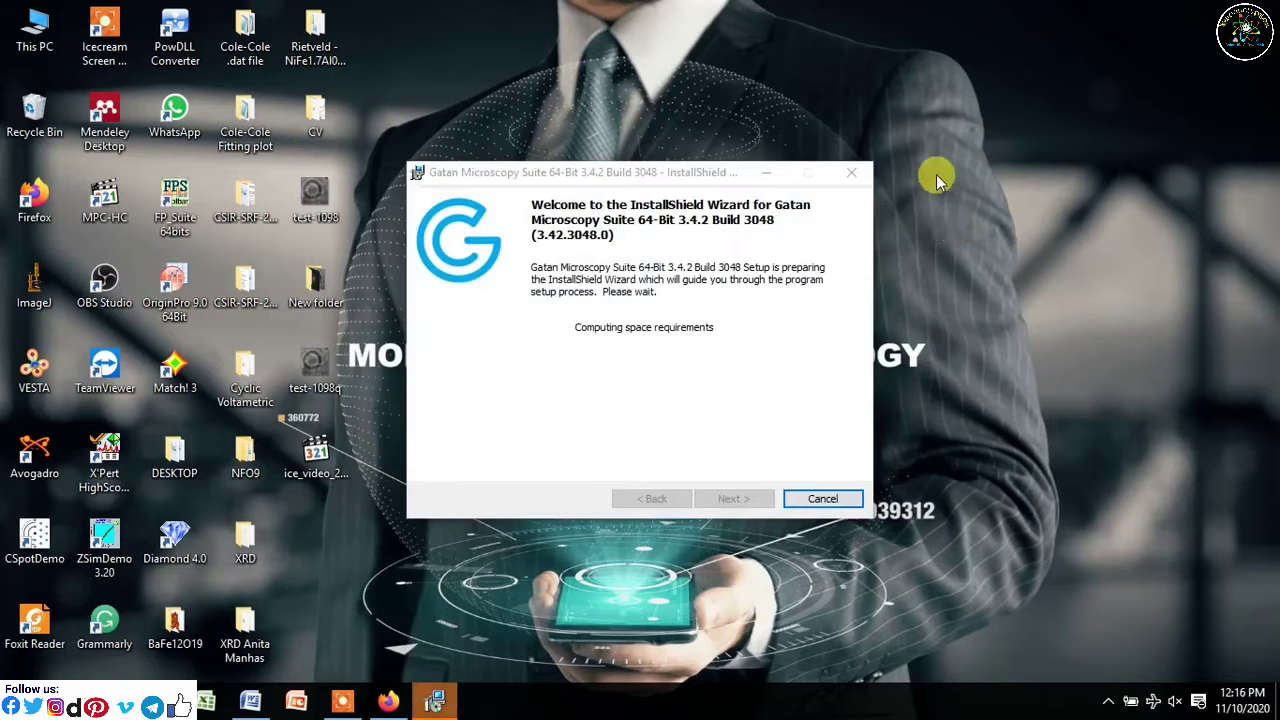
- Continue past the welcome page and accept the license agreement terms
right_click(936, 175)
left_click(976, 232)
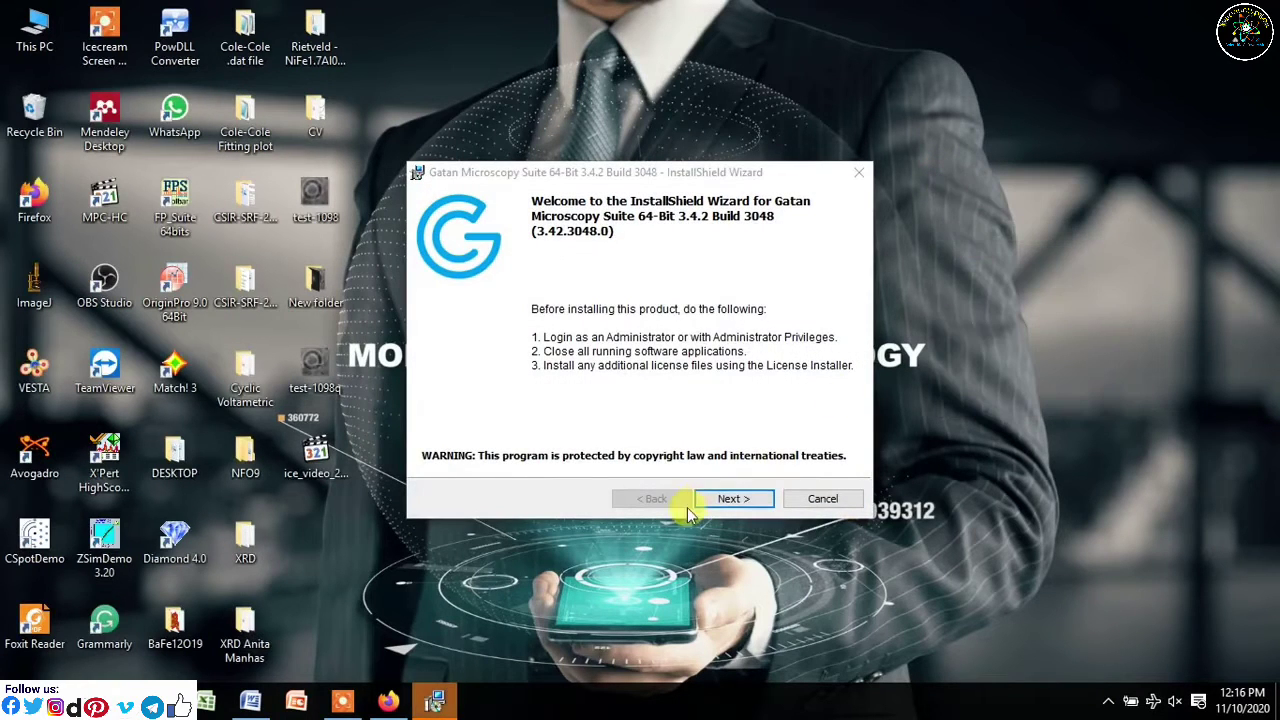
left_click(729, 499)
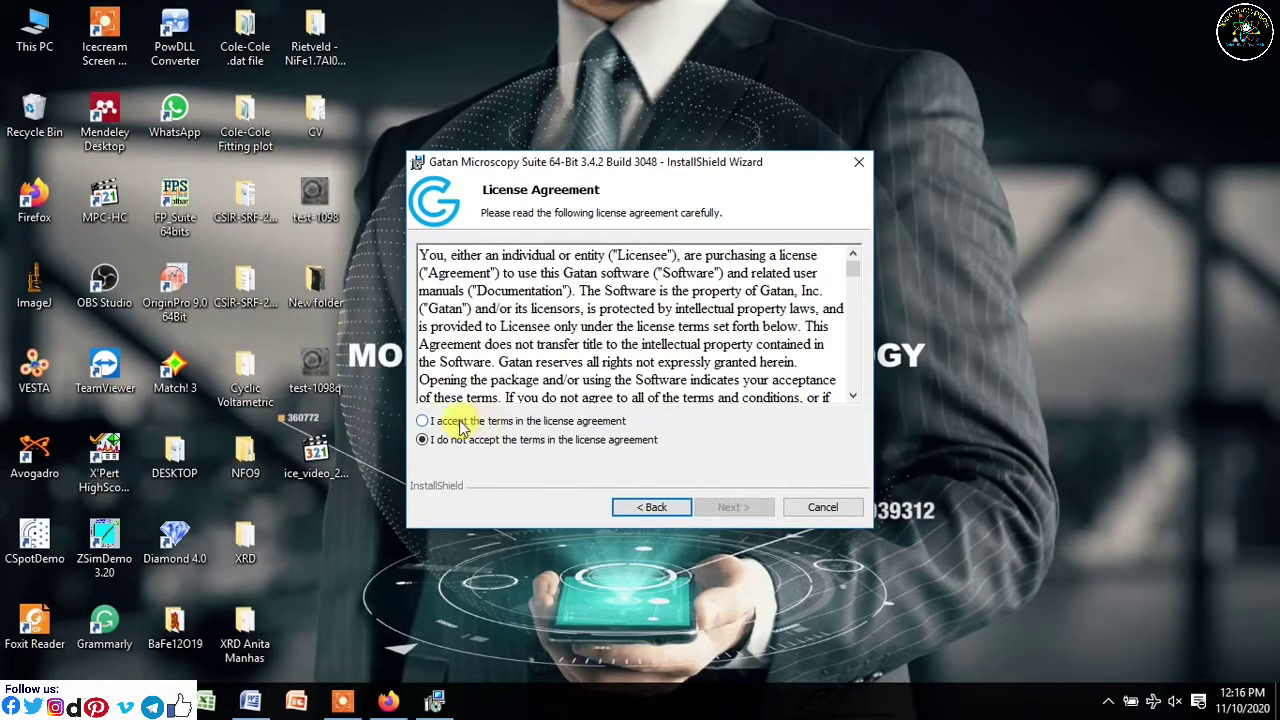
left_click(468, 422)
left_click_drag(853, 272, 846, 417)
left_click(728, 508)
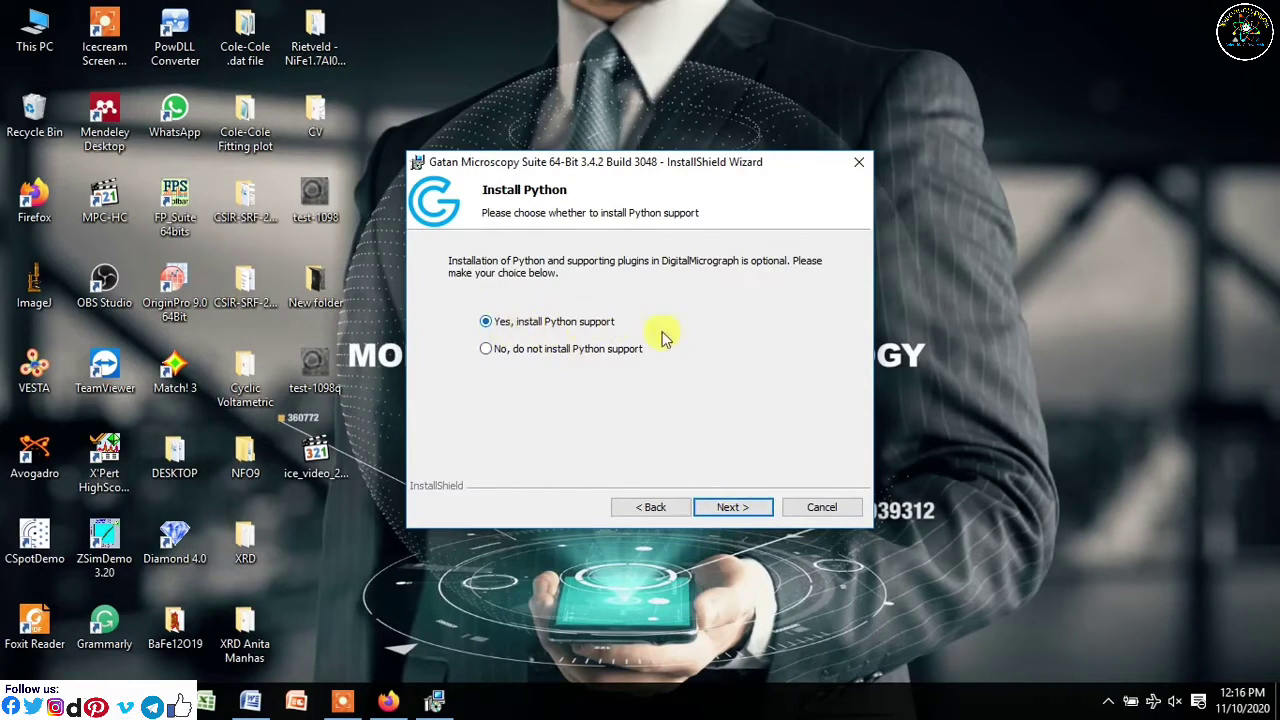
- Keep 'Yes, install Python support', then expand and collapse the Licensed Packages list
left_click(740, 508)
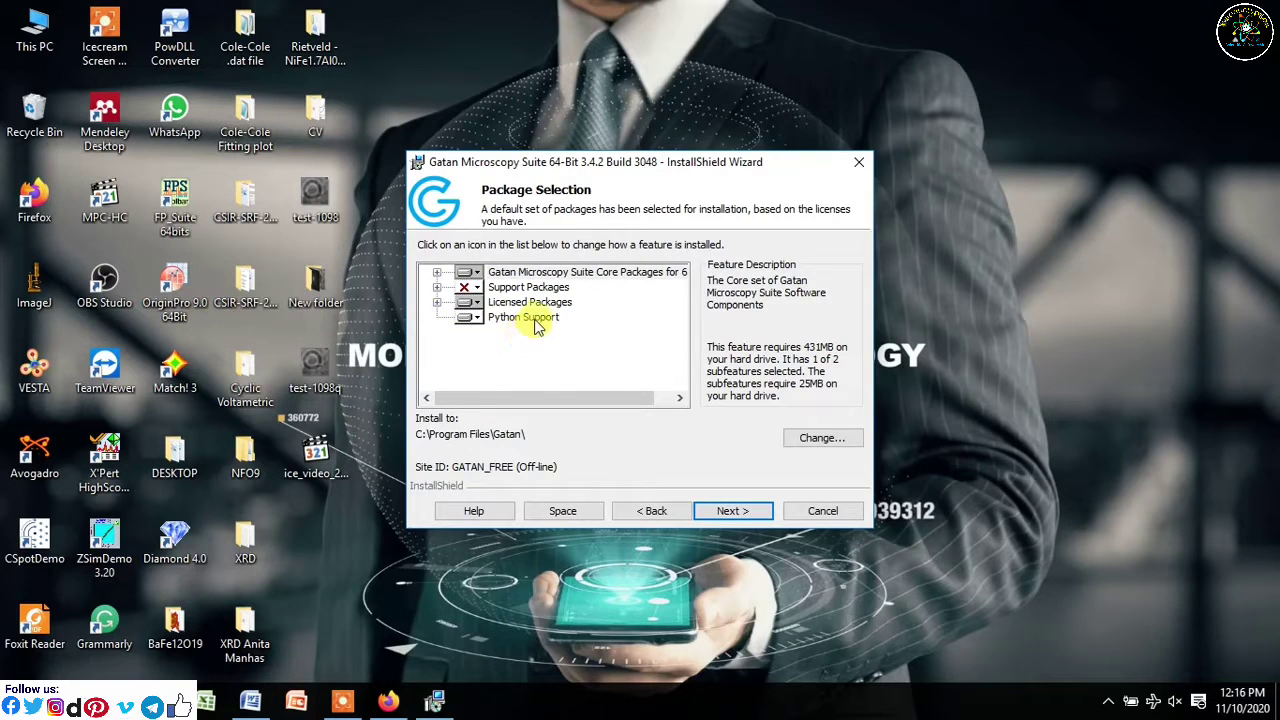
left_click(437, 302)
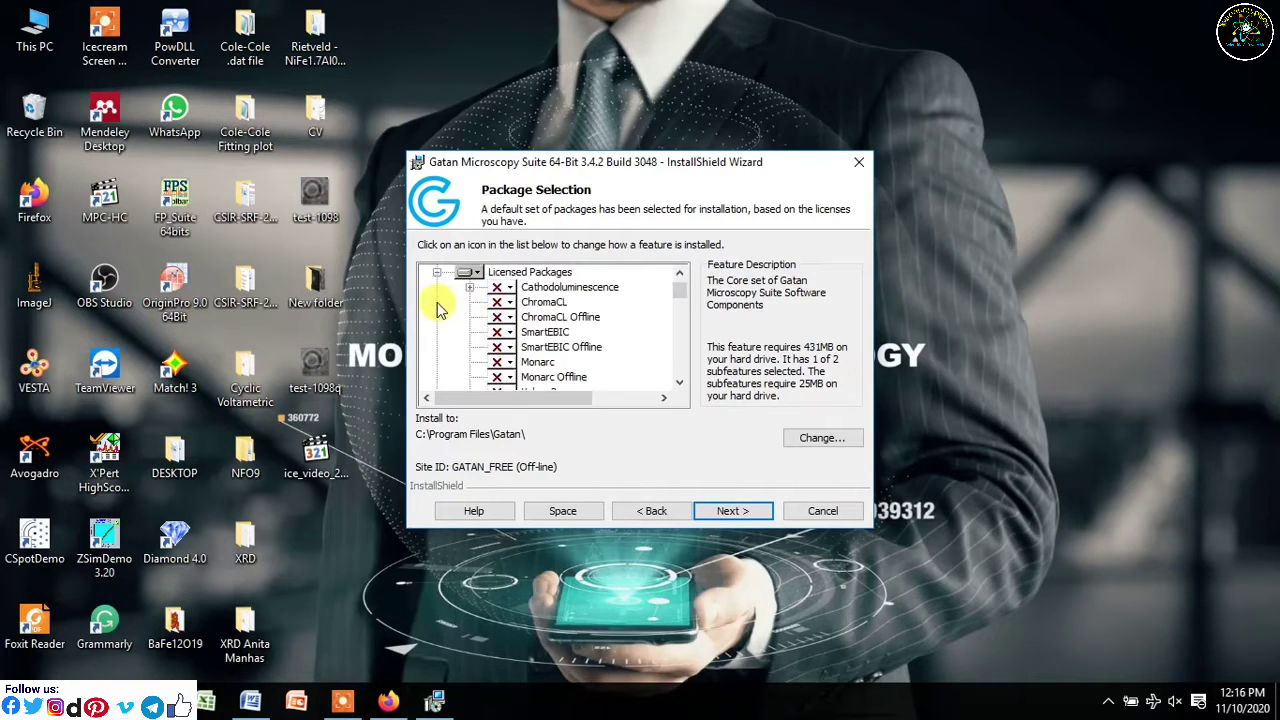
left_click_drag(683, 297, 686, 292)
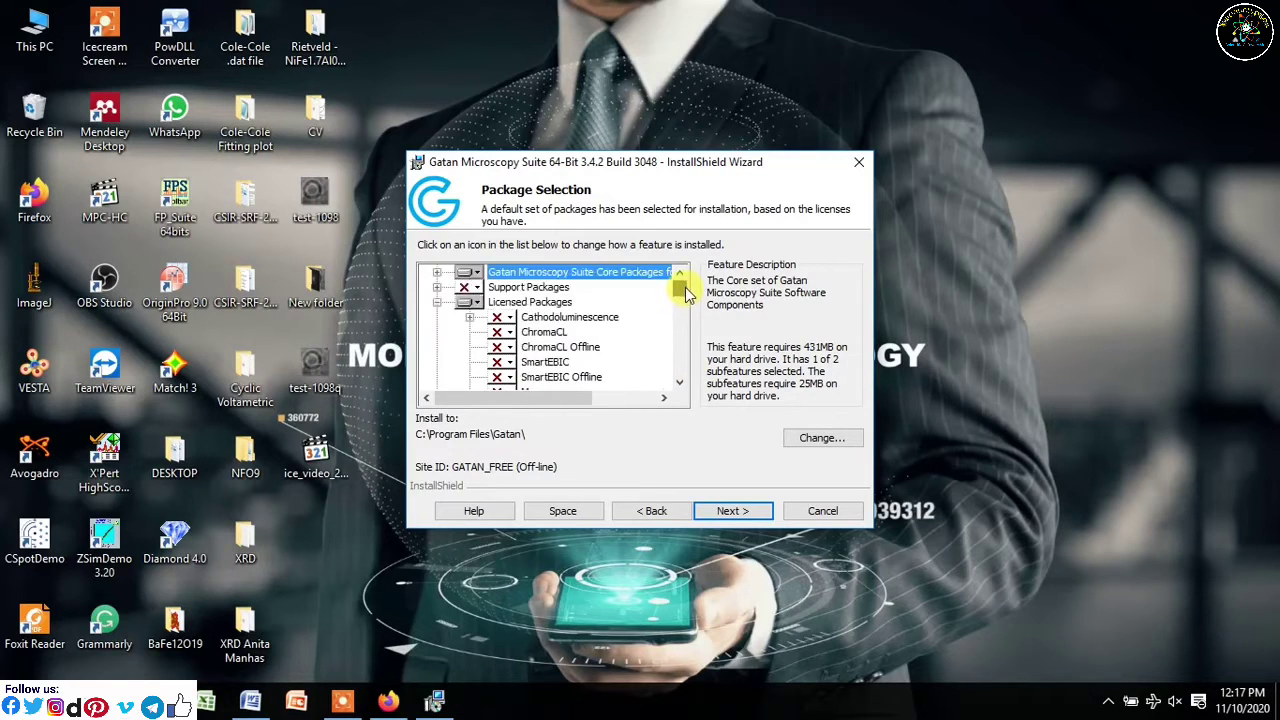
left_click(437, 302)
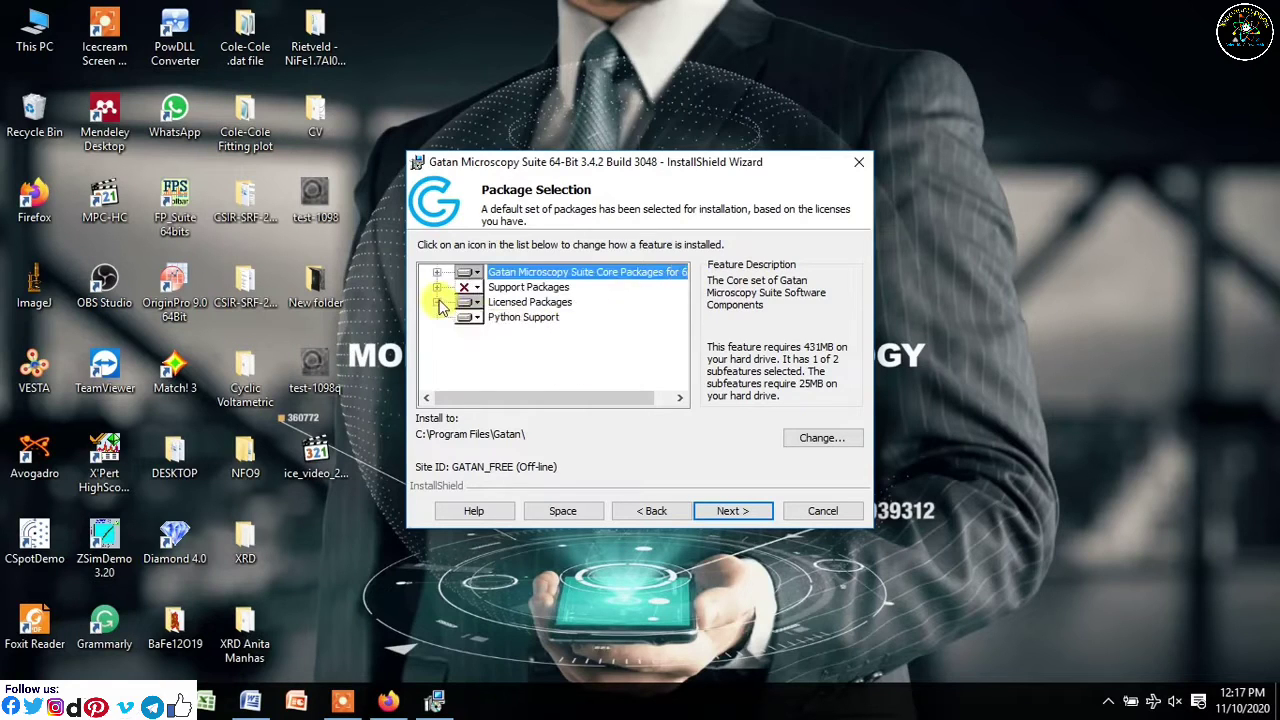
- Accept the default package selection and start the installation
left_click(718, 513)
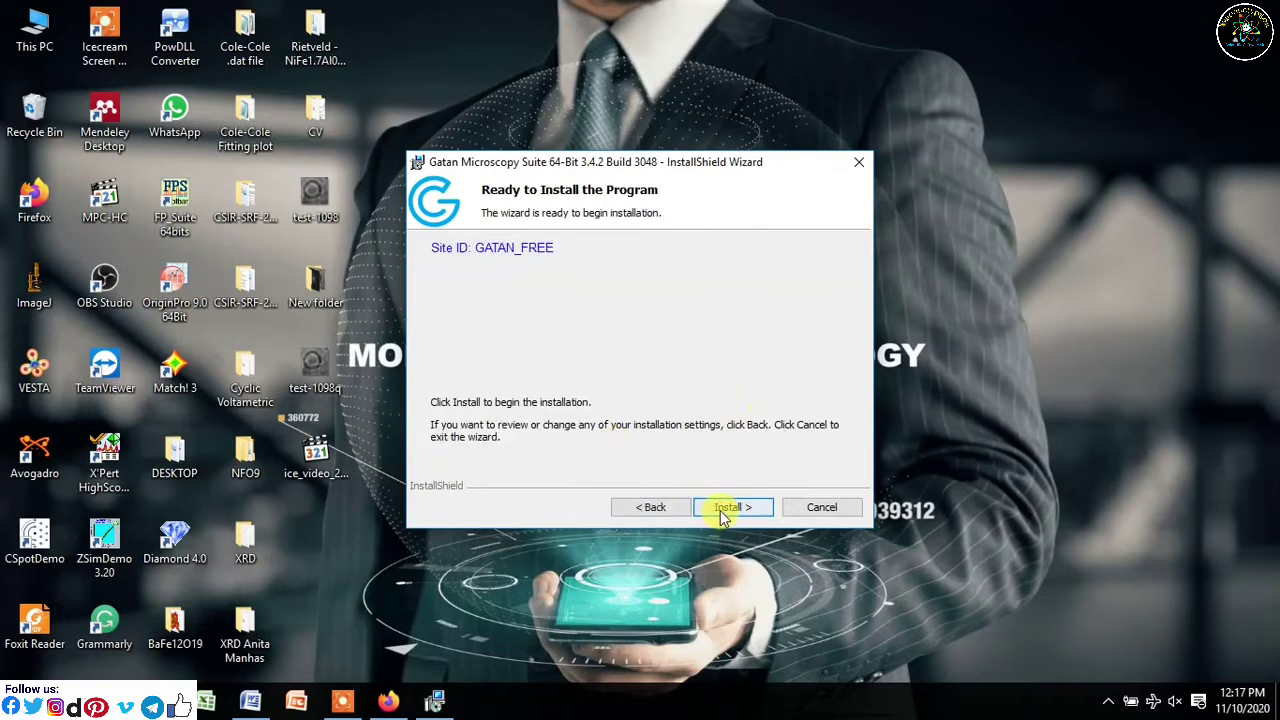
left_click(722, 513)
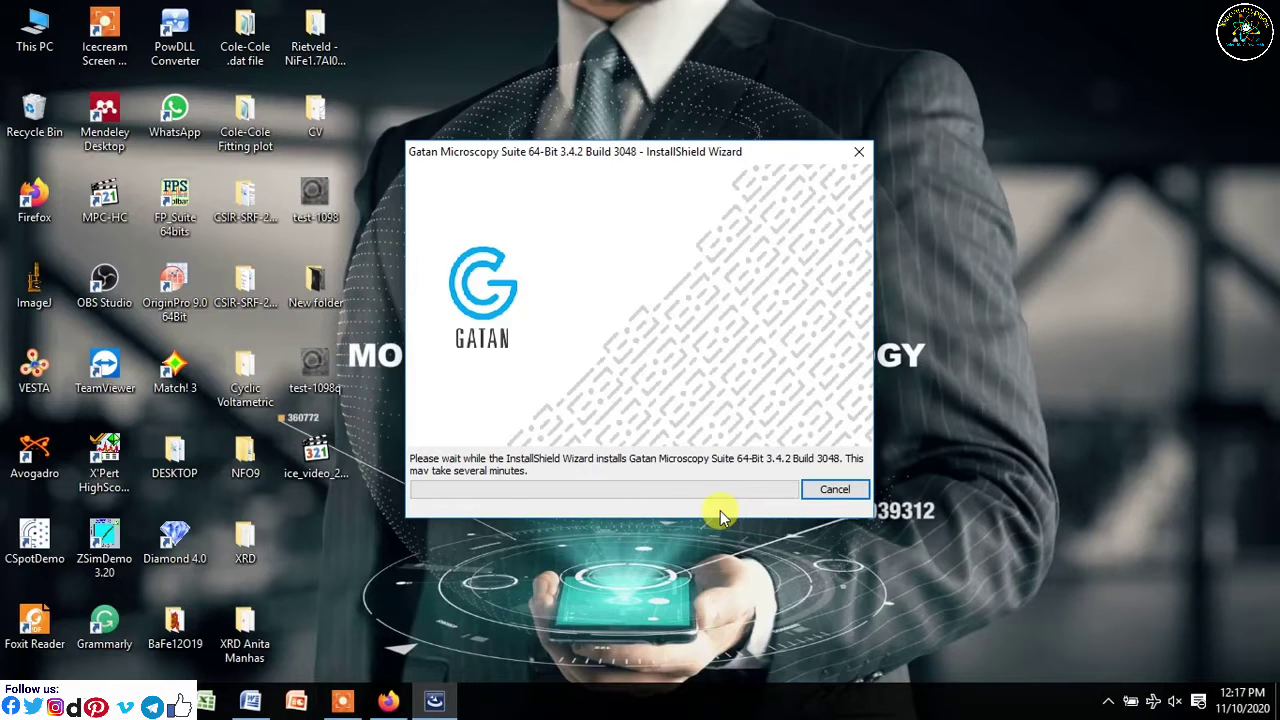
left_click(987, 241)
right_click(988, 239)
left_click(1028, 292)
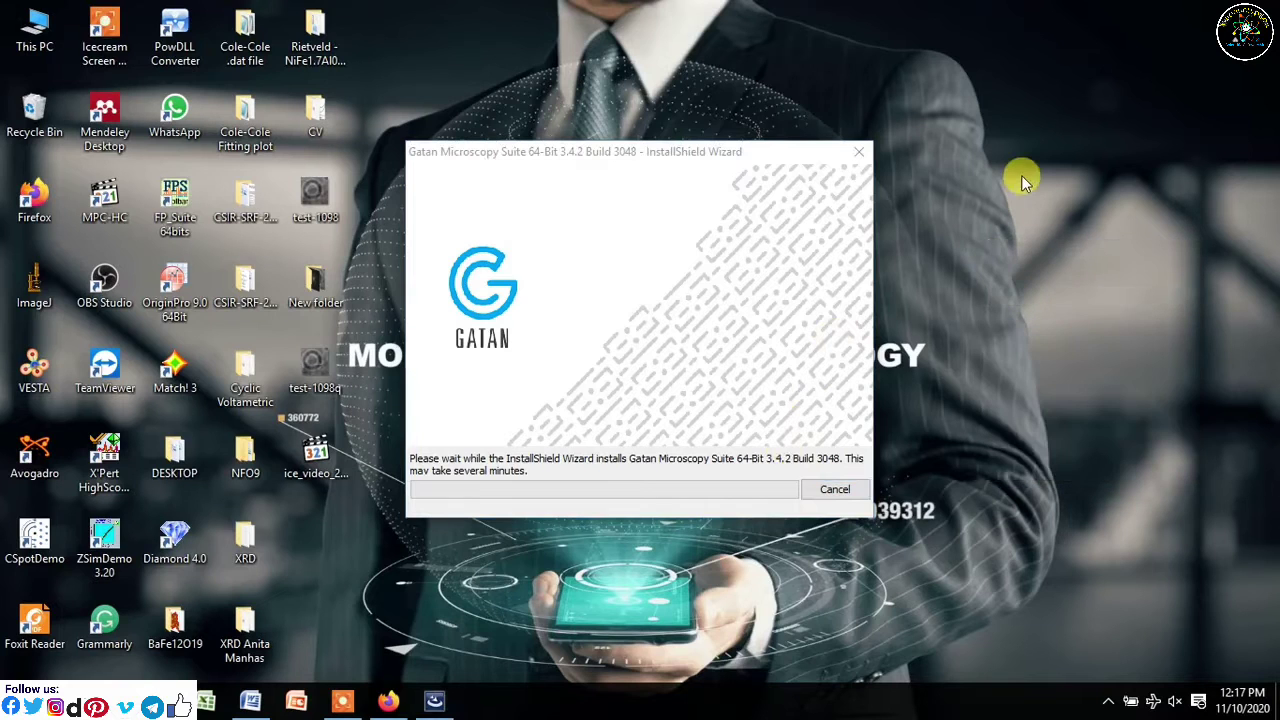
- Refresh the desktop repeatedly while the installation progress bar advances
right_click(1021, 180)
left_click(1050, 226)
right_click(1047, 222)
left_click(1074, 280)
right_click(1040, 219)
left_click(1072, 268)
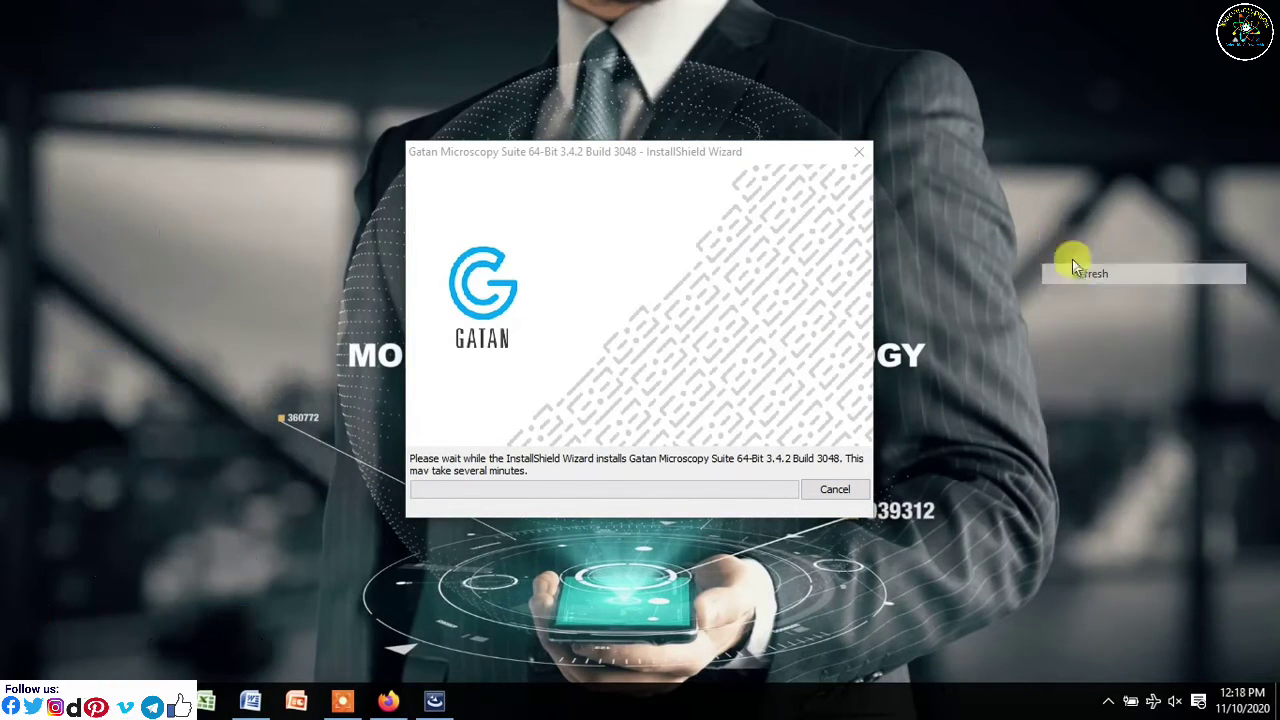
right_click(1048, 213)
left_click(1090, 272)
right_click(1036, 214)
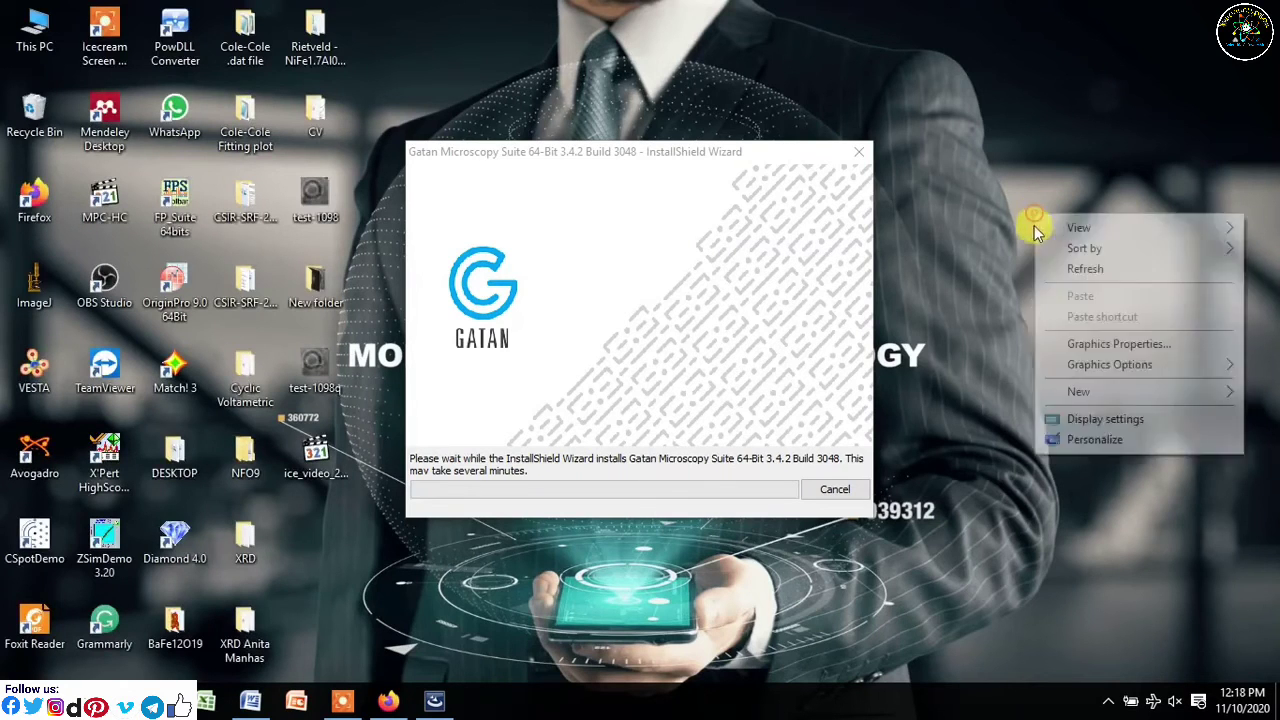
left_click(1068, 272)
right_click(1049, 243)
left_click(1076, 292)
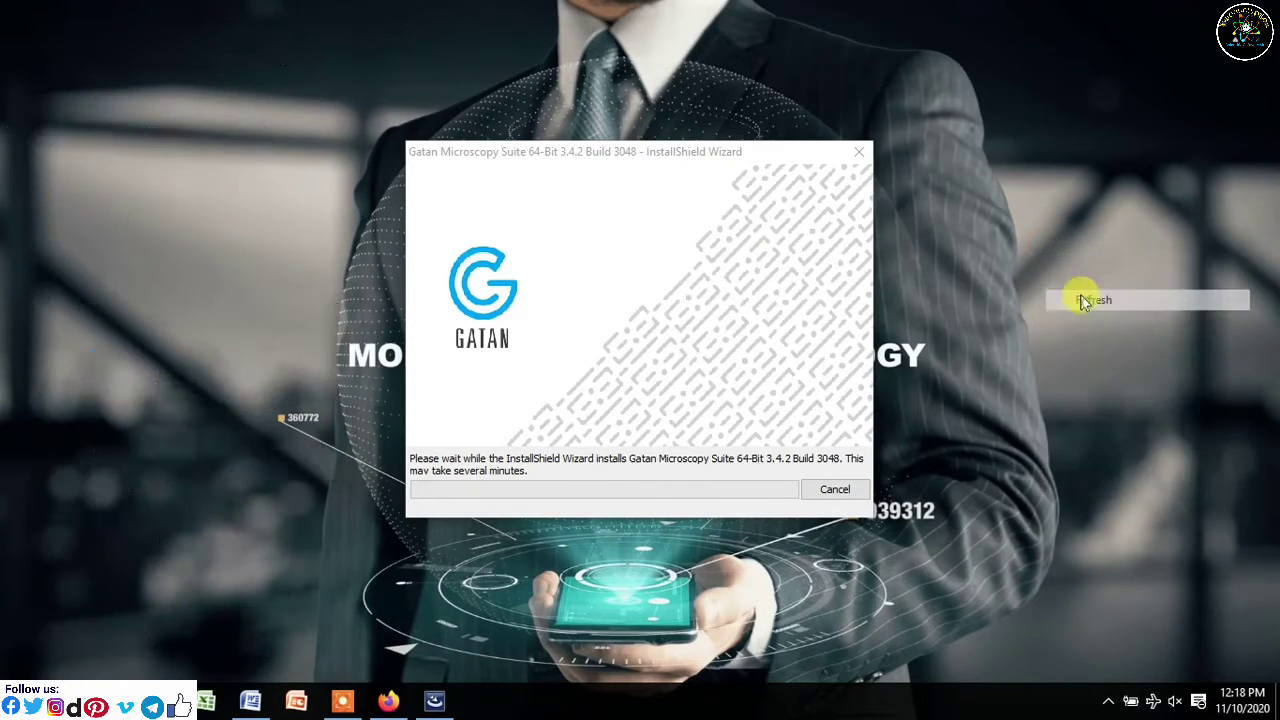
right_click(1055, 264)
left_click(1095, 321)
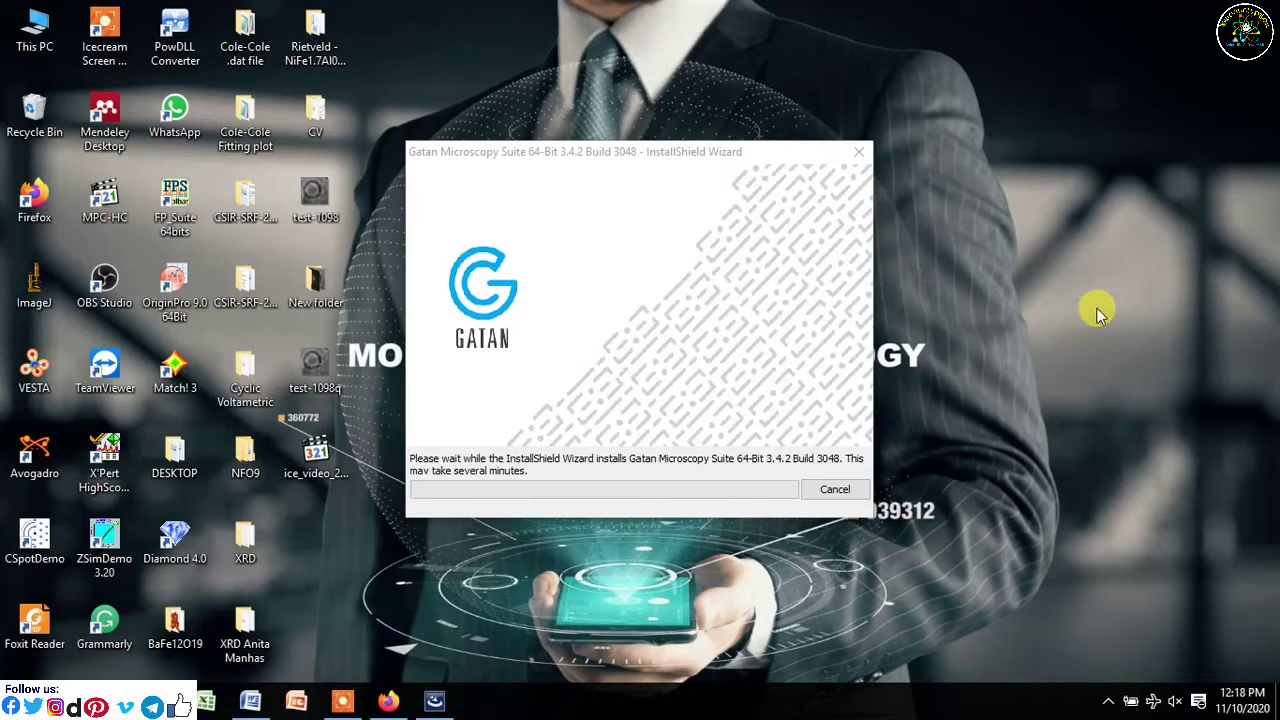
right_click(1064, 240)
left_click(1100, 295)
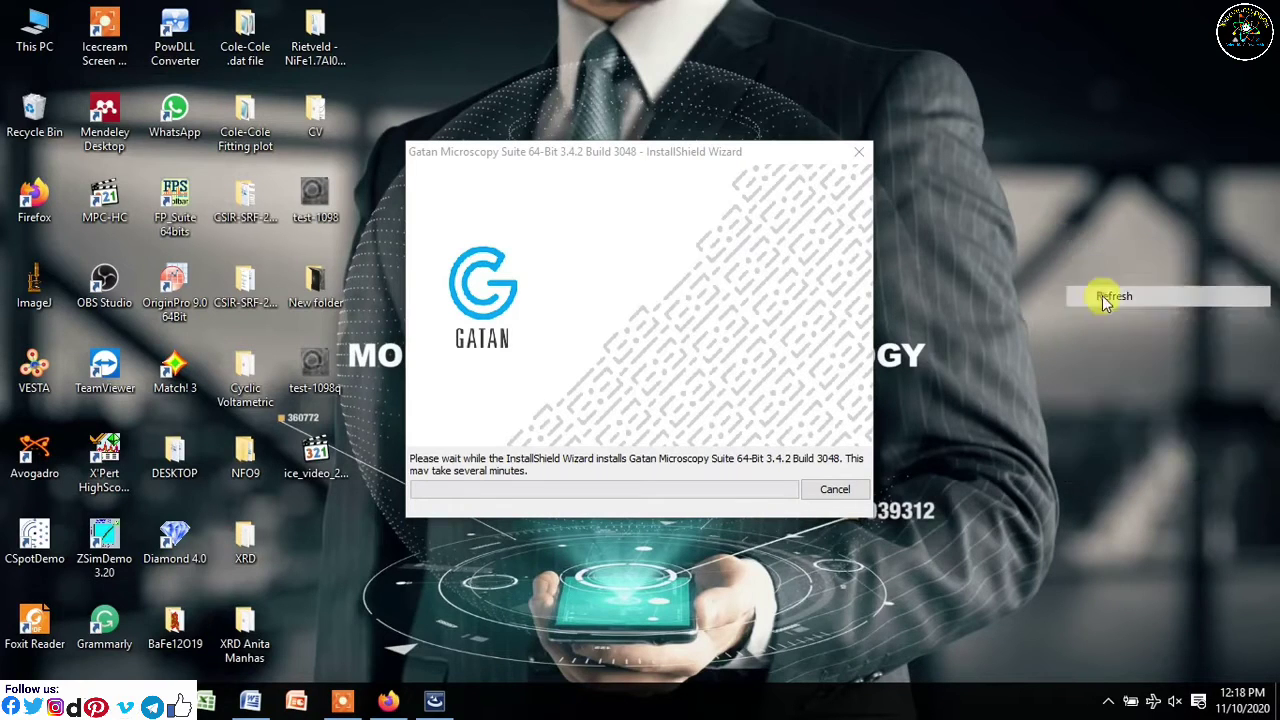
right_click(1036, 224)
left_click(1085, 283)
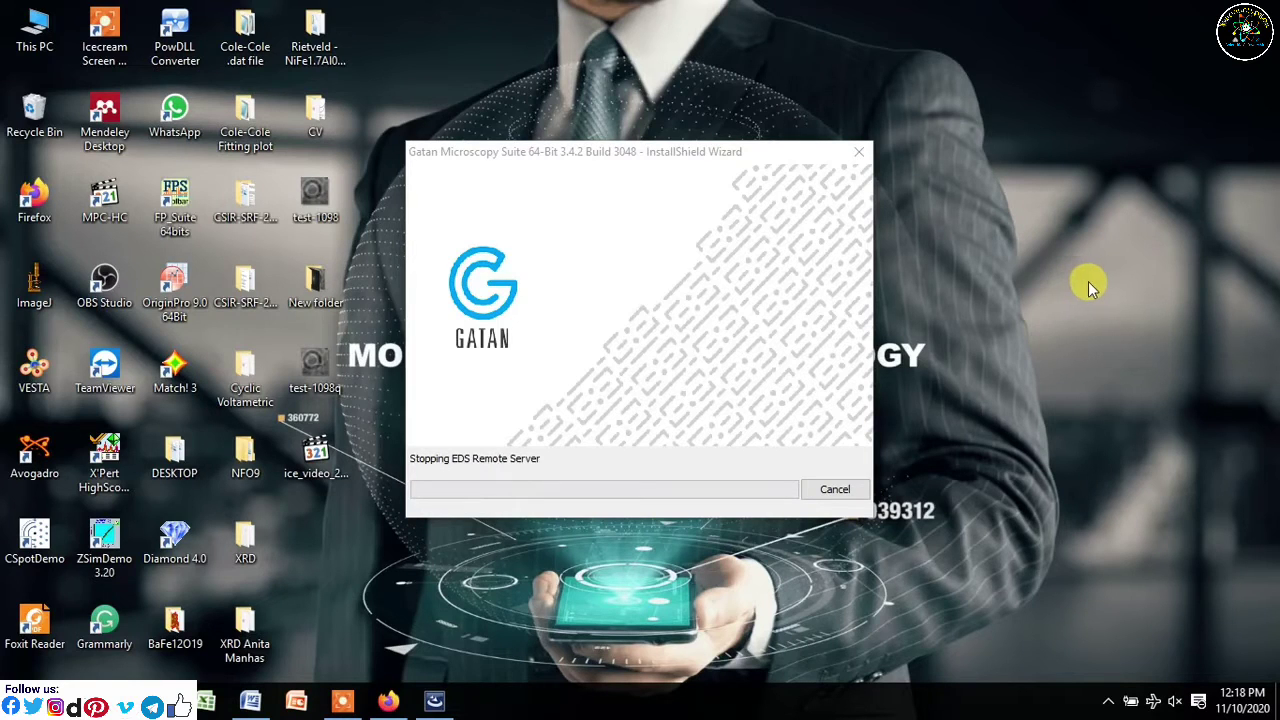
right_click(977, 328)
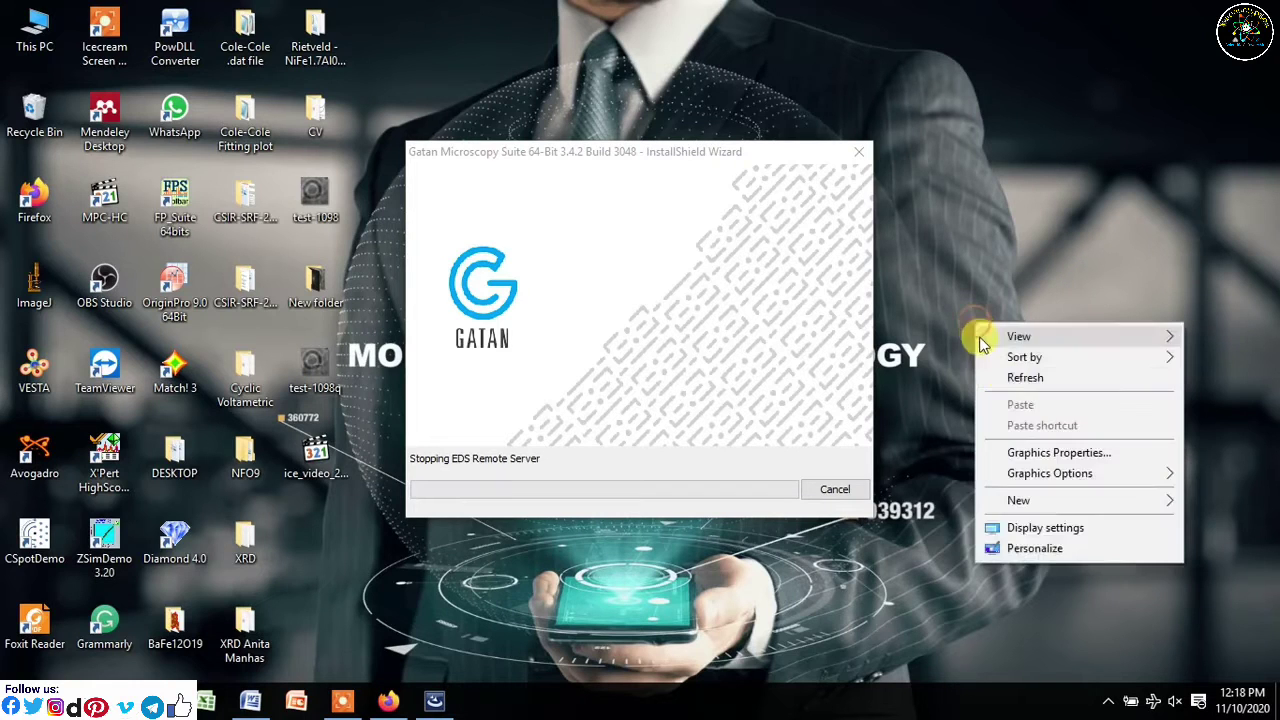
left_click(1000, 372)
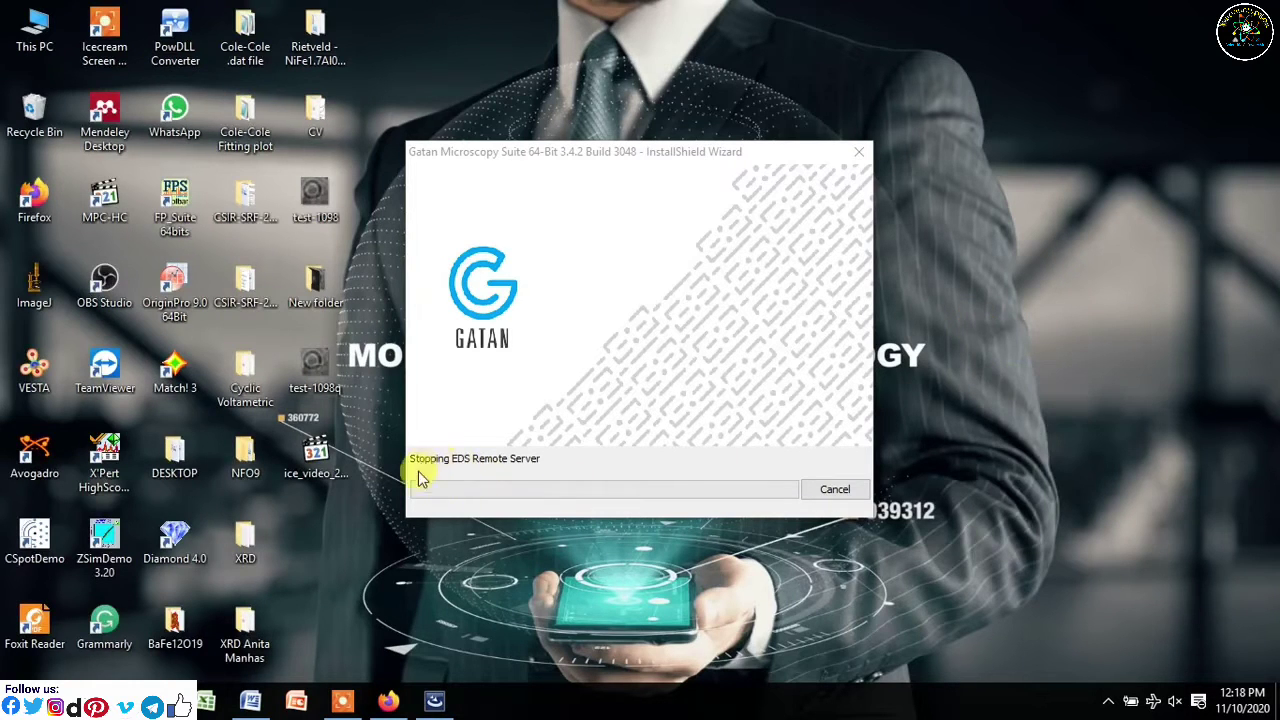
right_click(1001, 279)
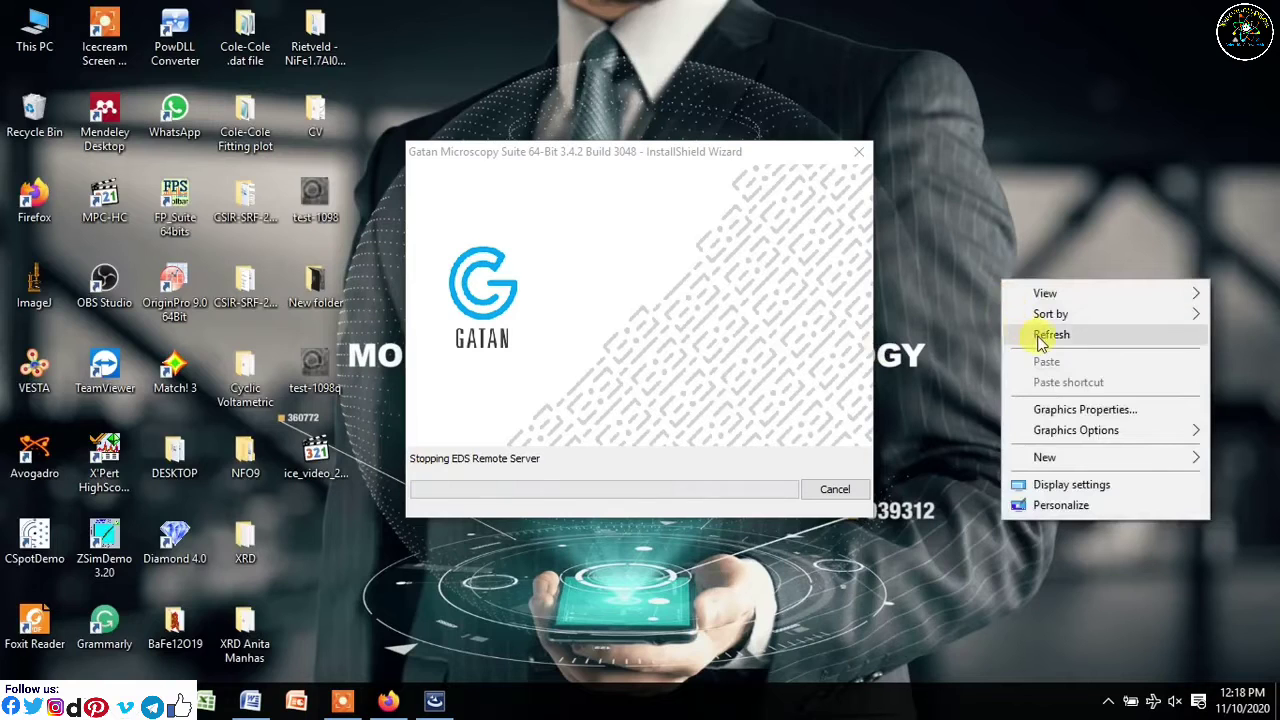
left_click(1043, 334)
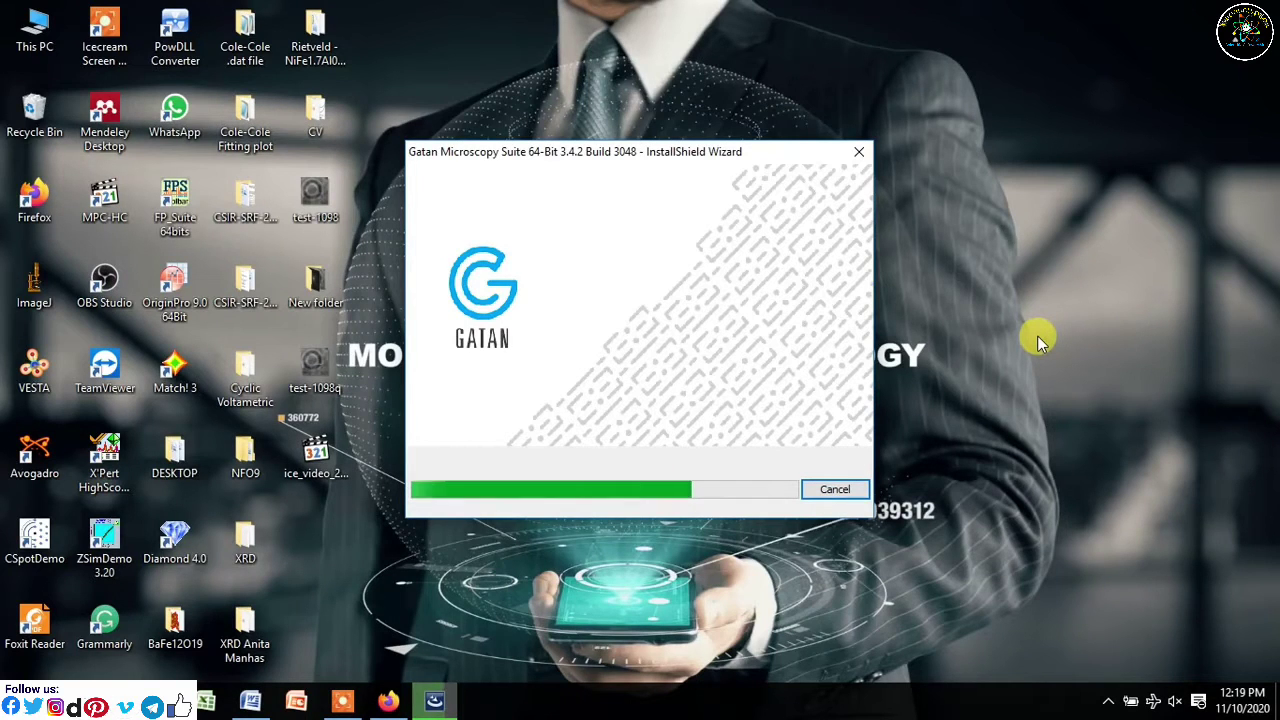
- Refresh the desktop while the installer reaches the Installing Python stage
right_click(981, 264)
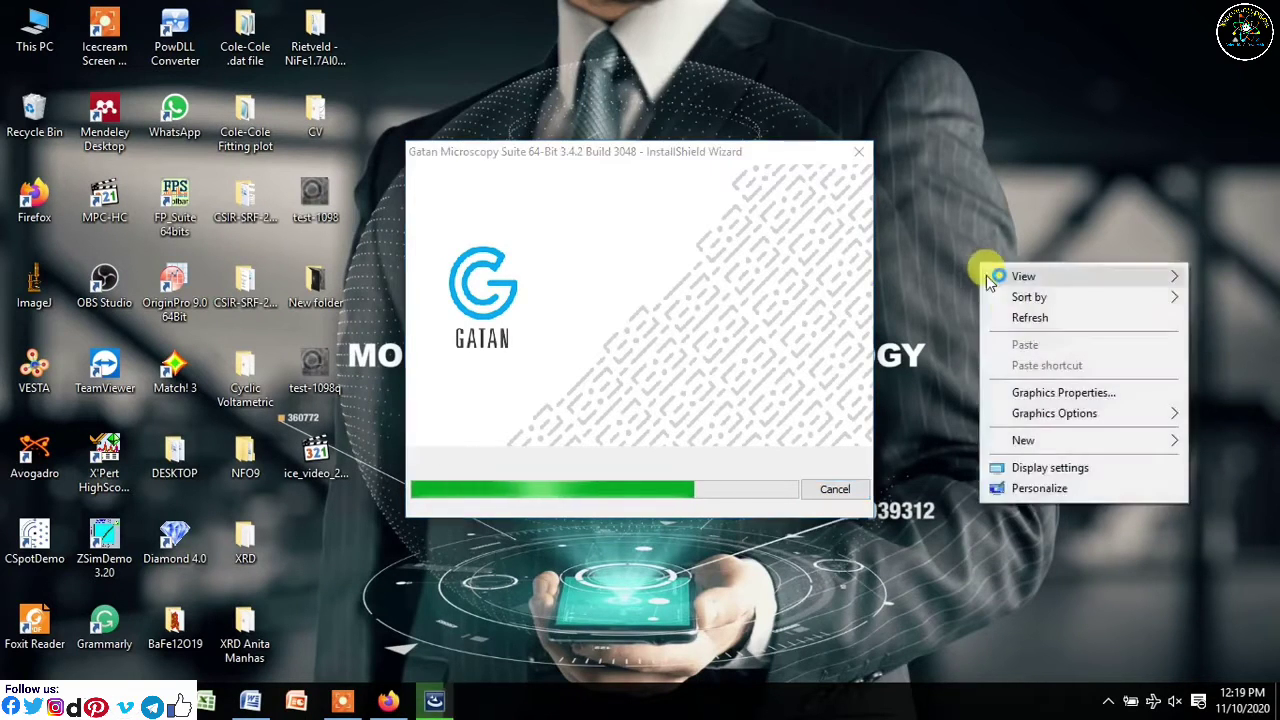
left_click(1020, 322)
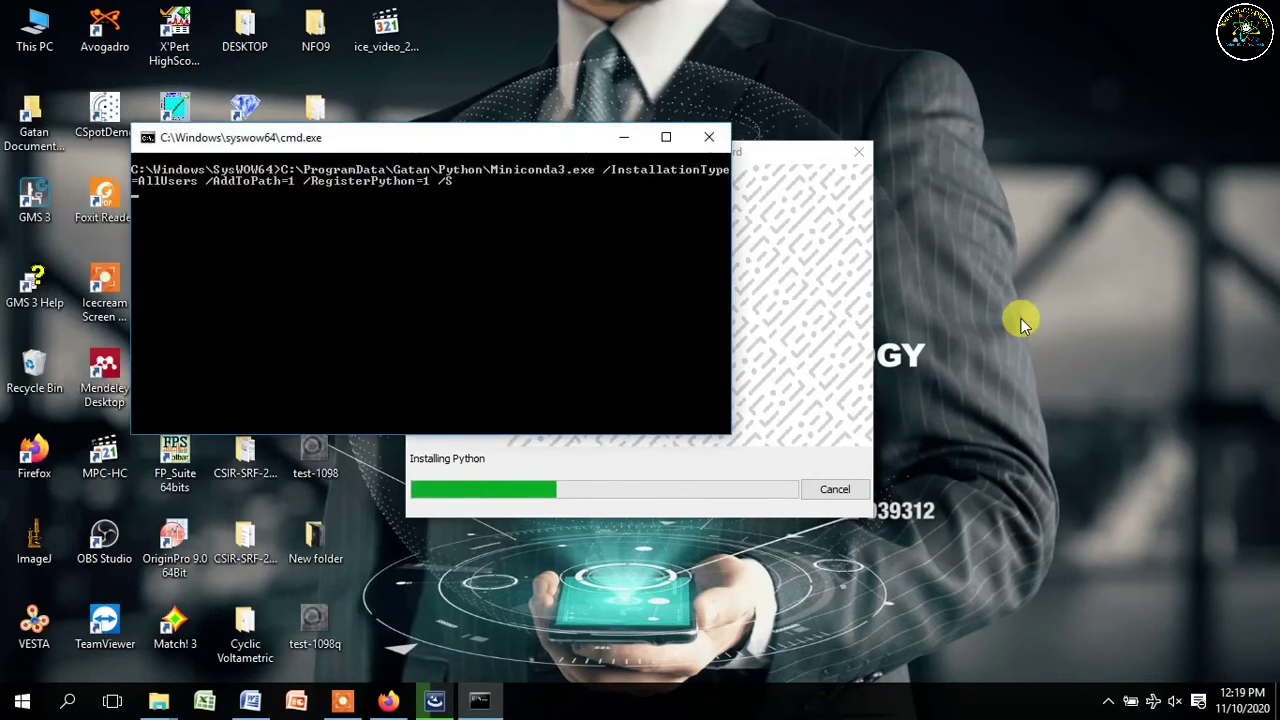
- Move the command window to the upper left and the installer window to its right
right_click(1153, 191)
left_click(1145, 250)
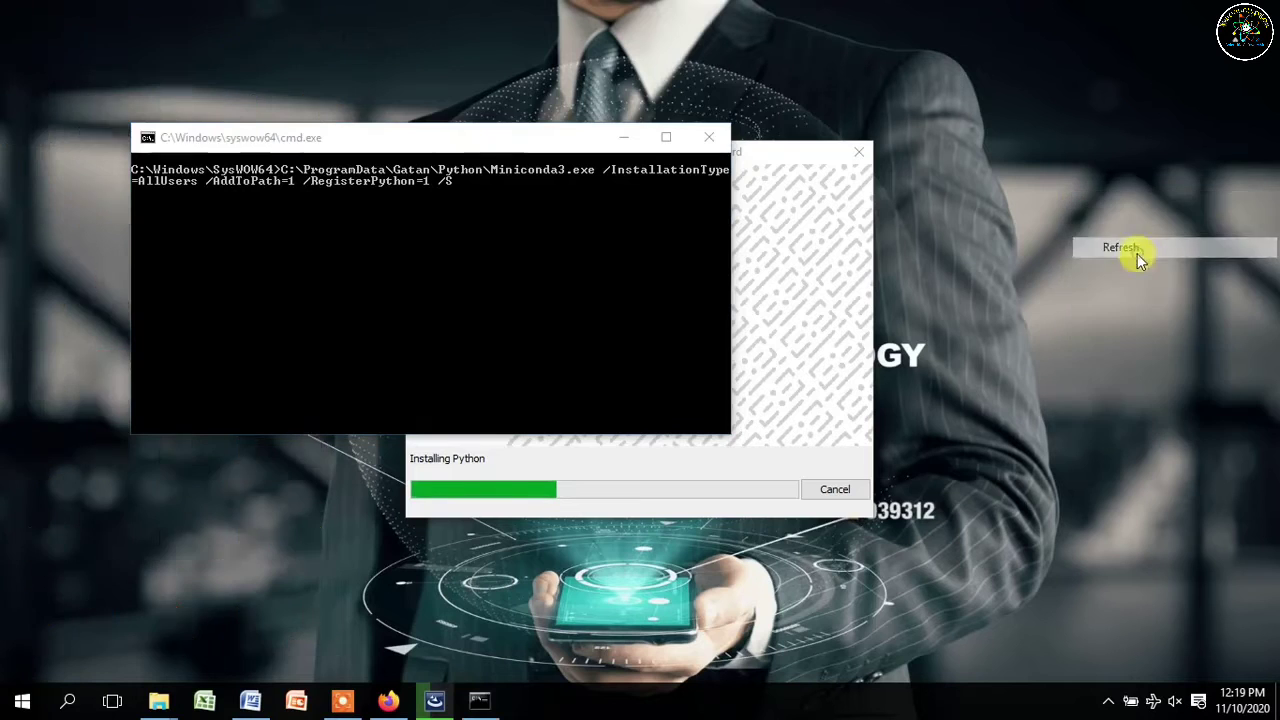
right_click(1025, 176)
left_click(1066, 232)
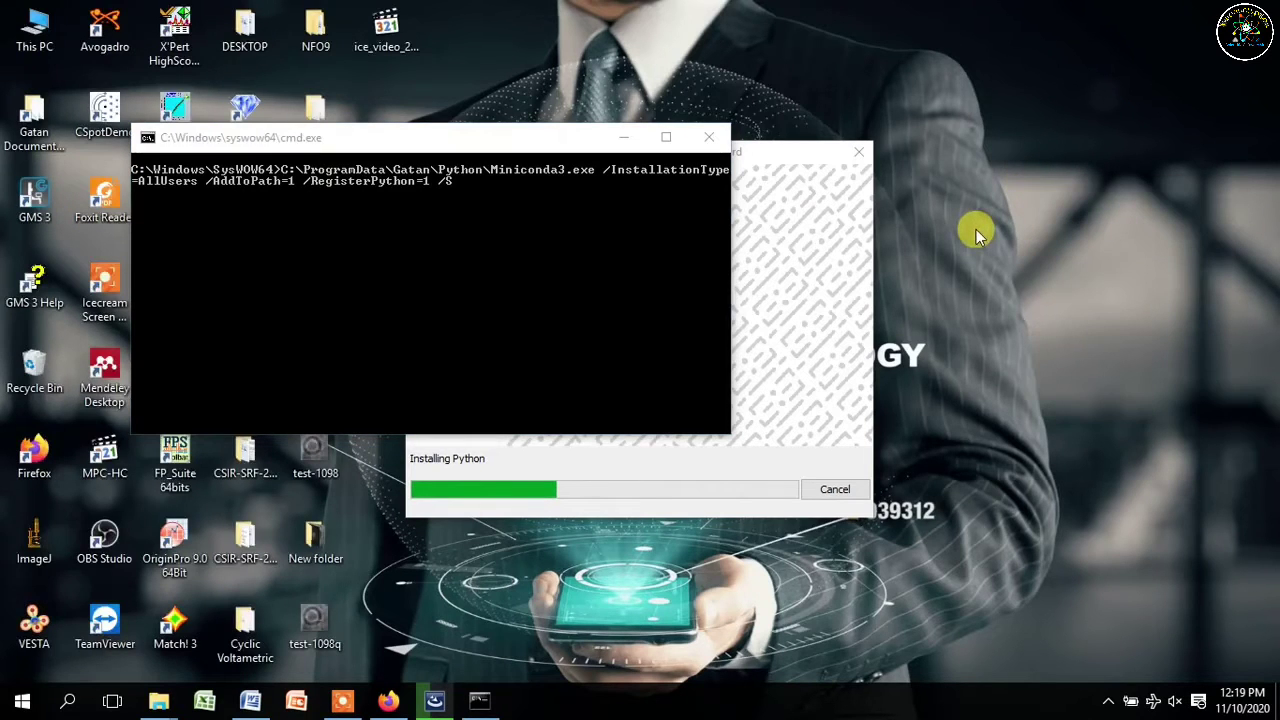
left_click_drag(535, 140, 421, 67)
left_click(737, 186)
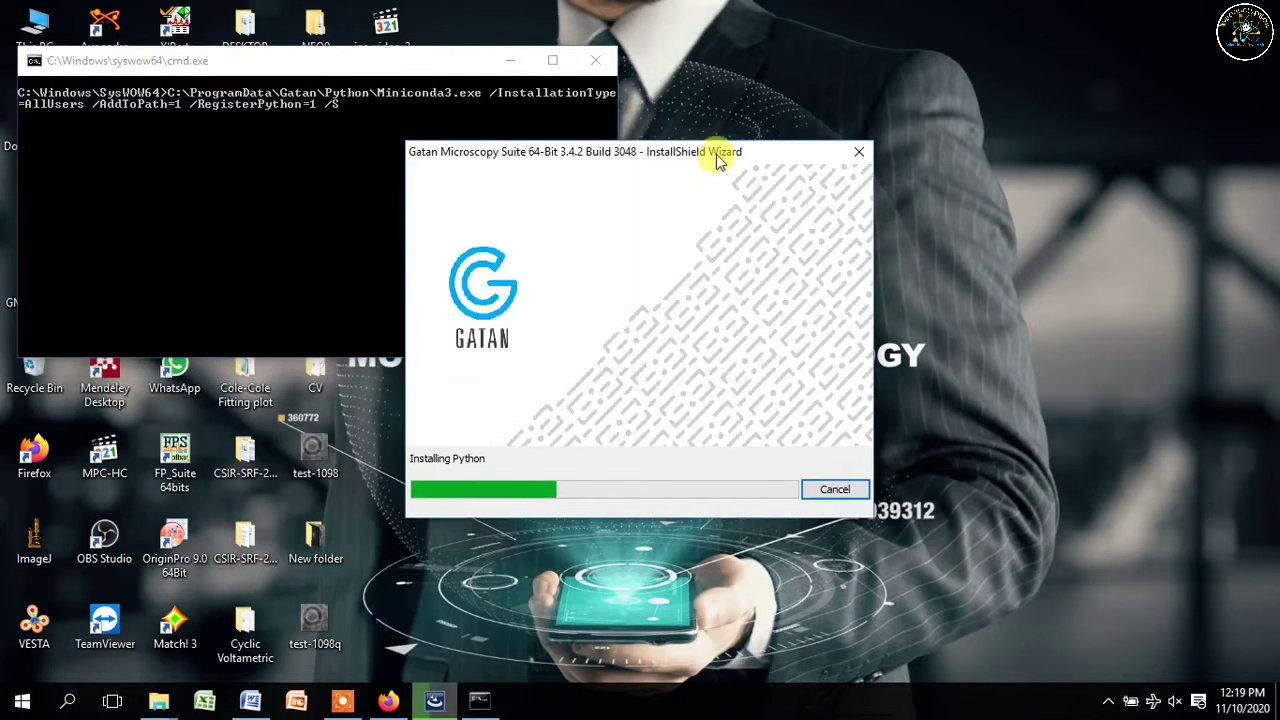
left_click_drag(716, 154, 904, 102)
left_click(471, 104)
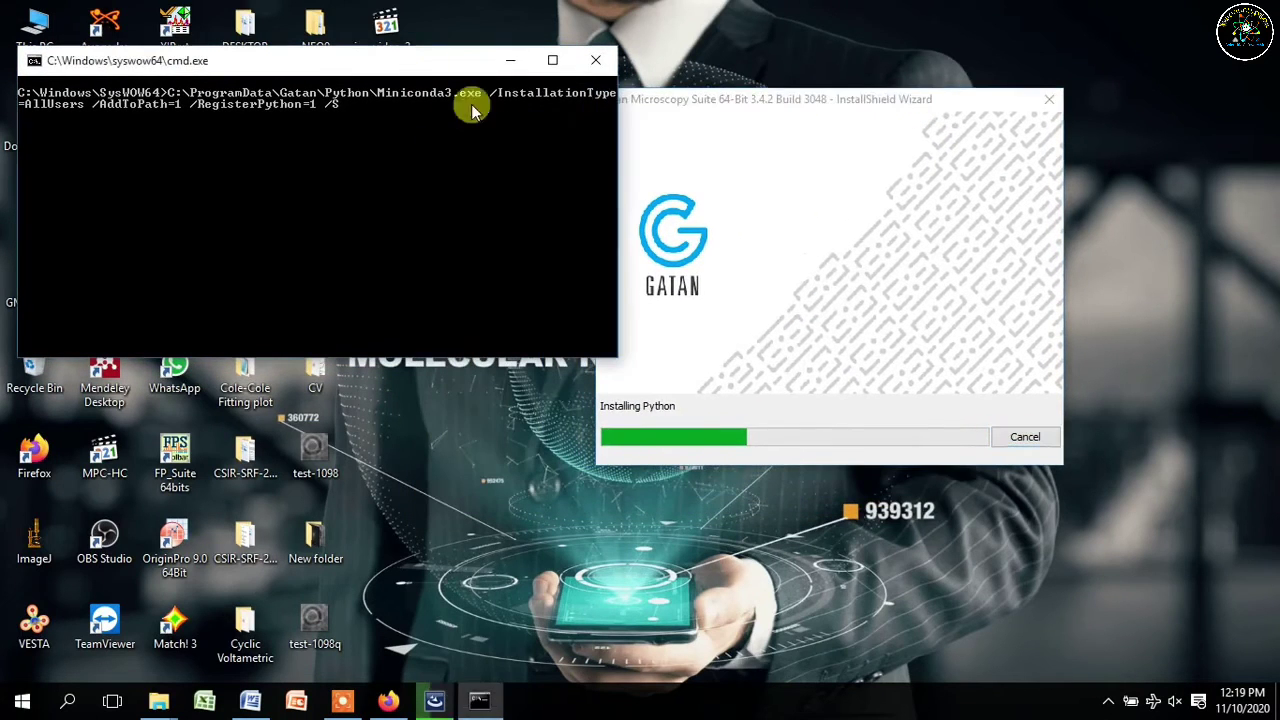
right_click(1129, 237)
left_click(1151, 288)
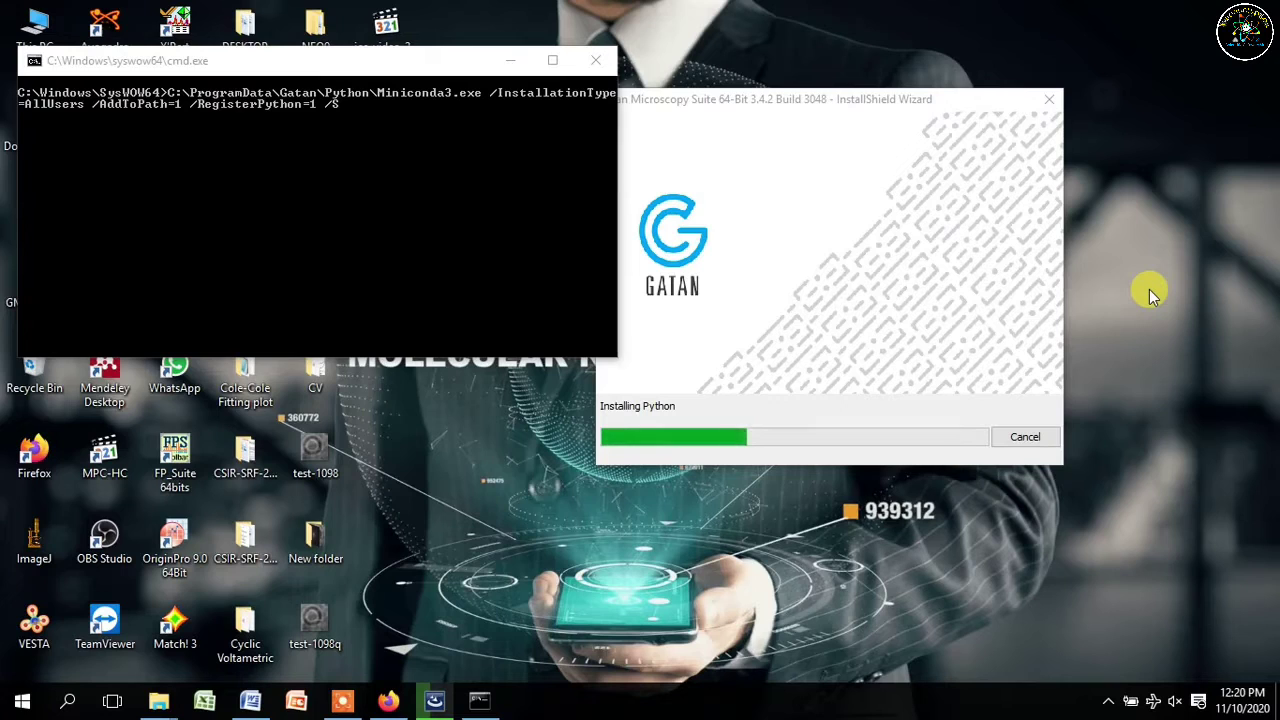
right_click(1149, 289)
left_click(1143, 346)
right_click(1119, 313)
left_click(1134, 366)
right_click(1122, 314)
left_click(1134, 363)
right_click(1142, 253)
left_click(1124, 310)
left_click(386, 215)
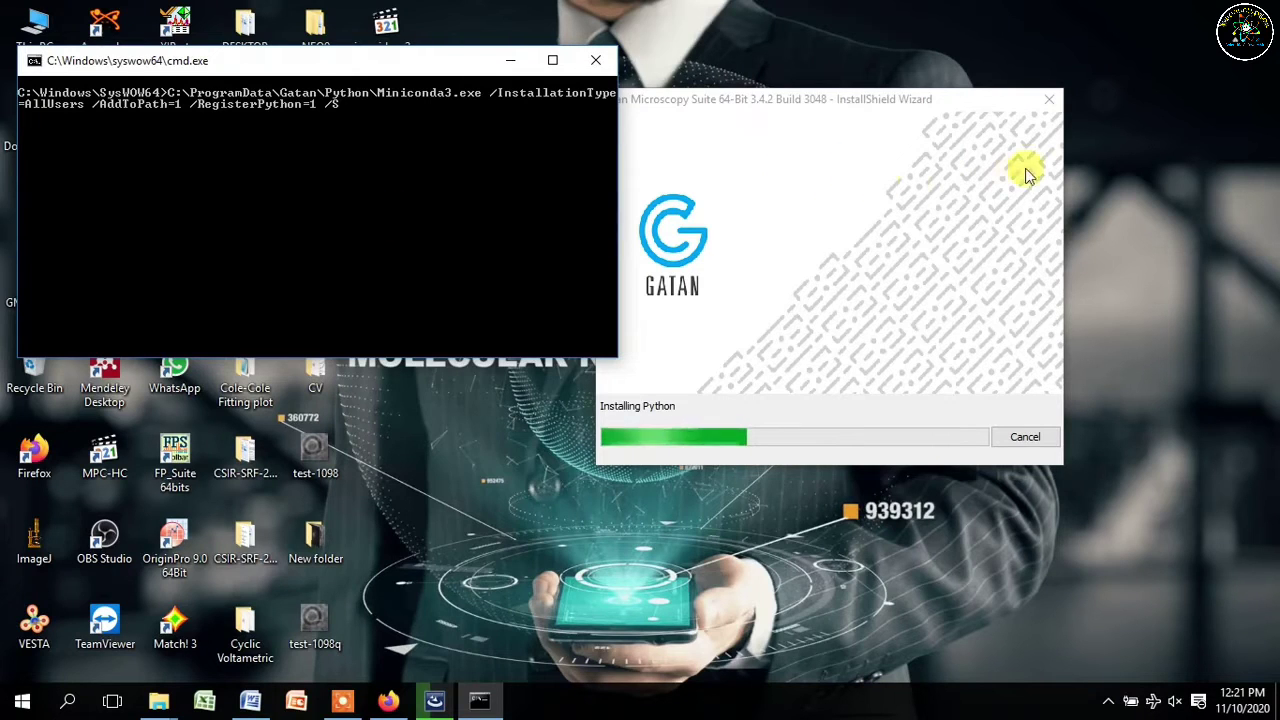
right_click(1155, 152)
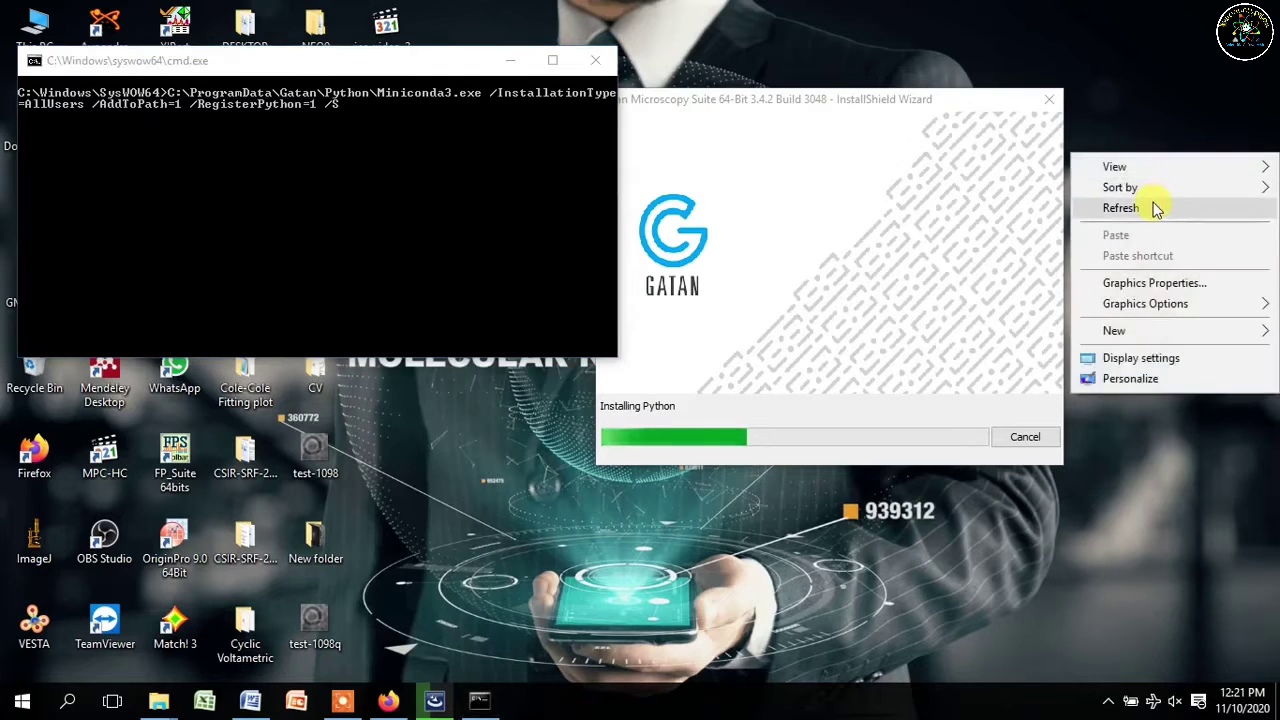
left_click(1152, 205)
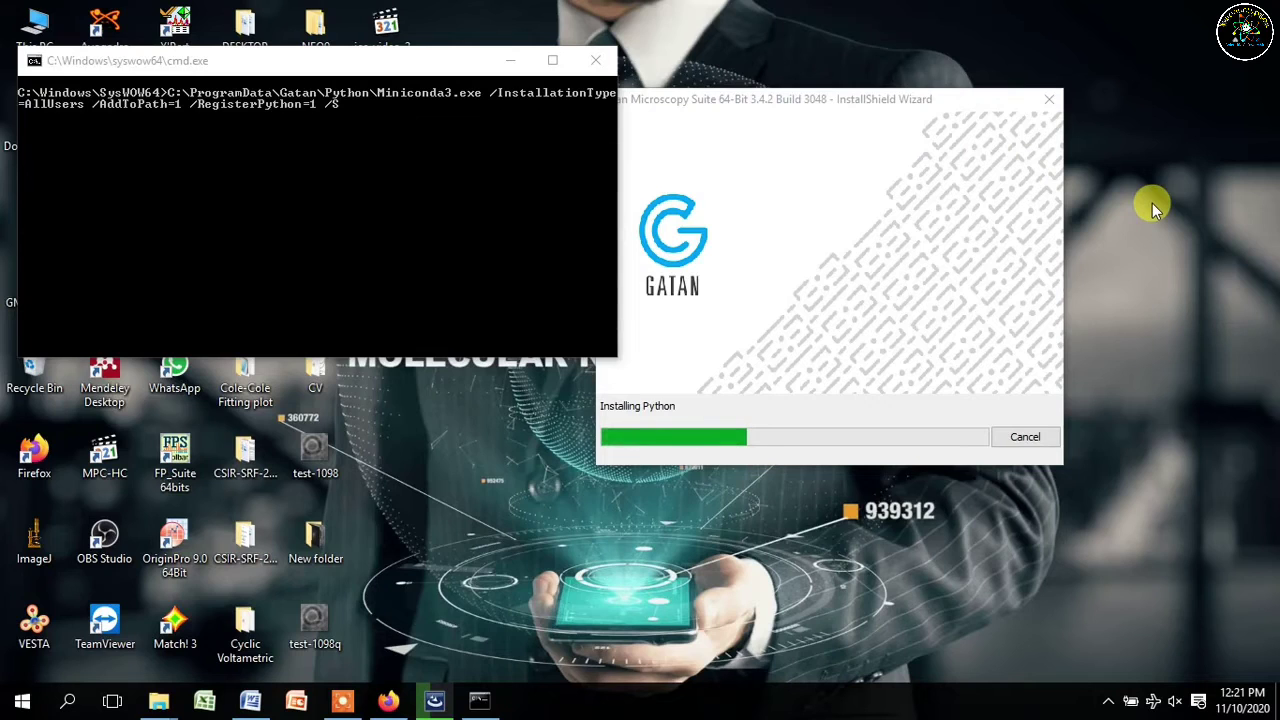
left_click(585, 255)
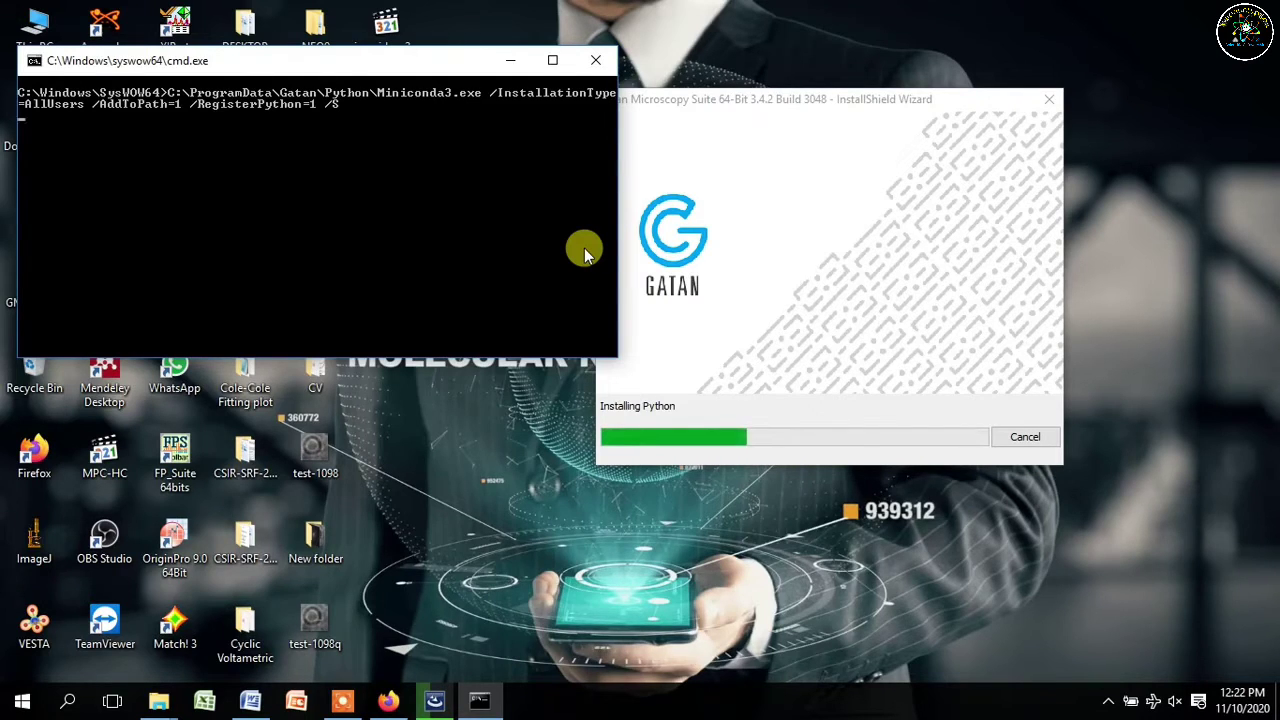
- Keep refreshing the desktop and bring the command window forward while conda installs packages offline
right_click(1143, 289)
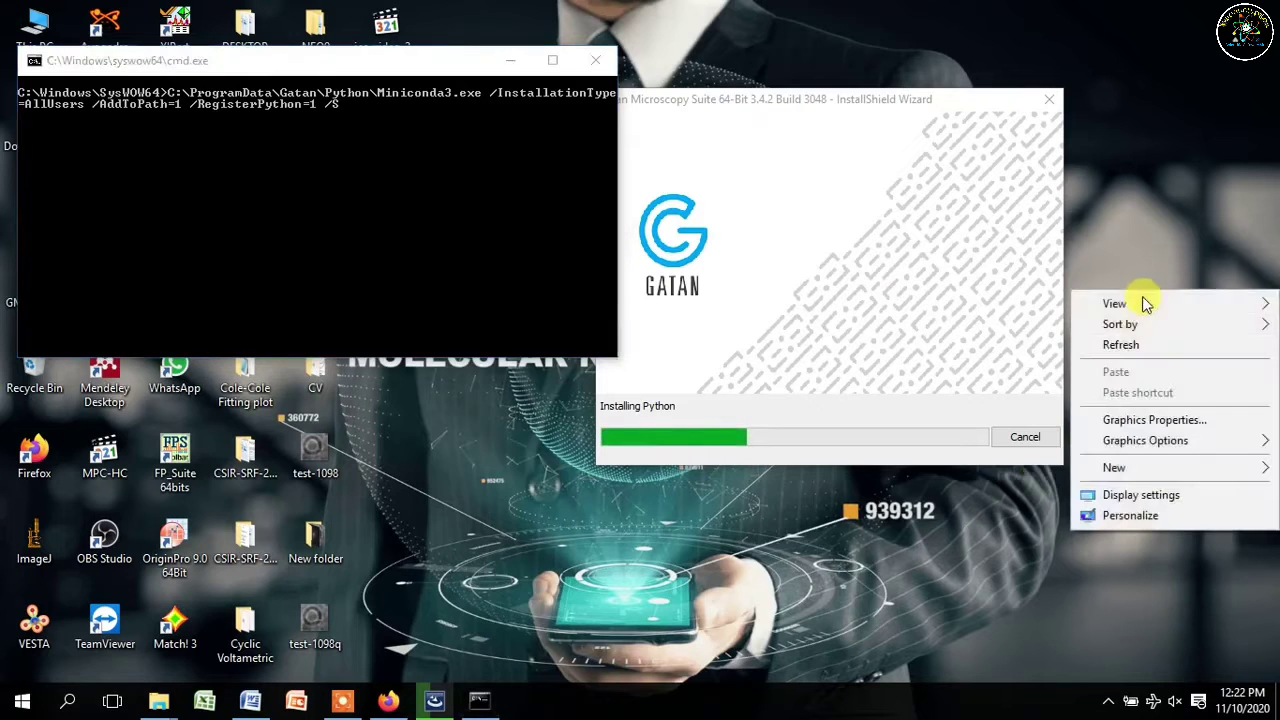
left_click(1125, 343)
right_click(1120, 289)
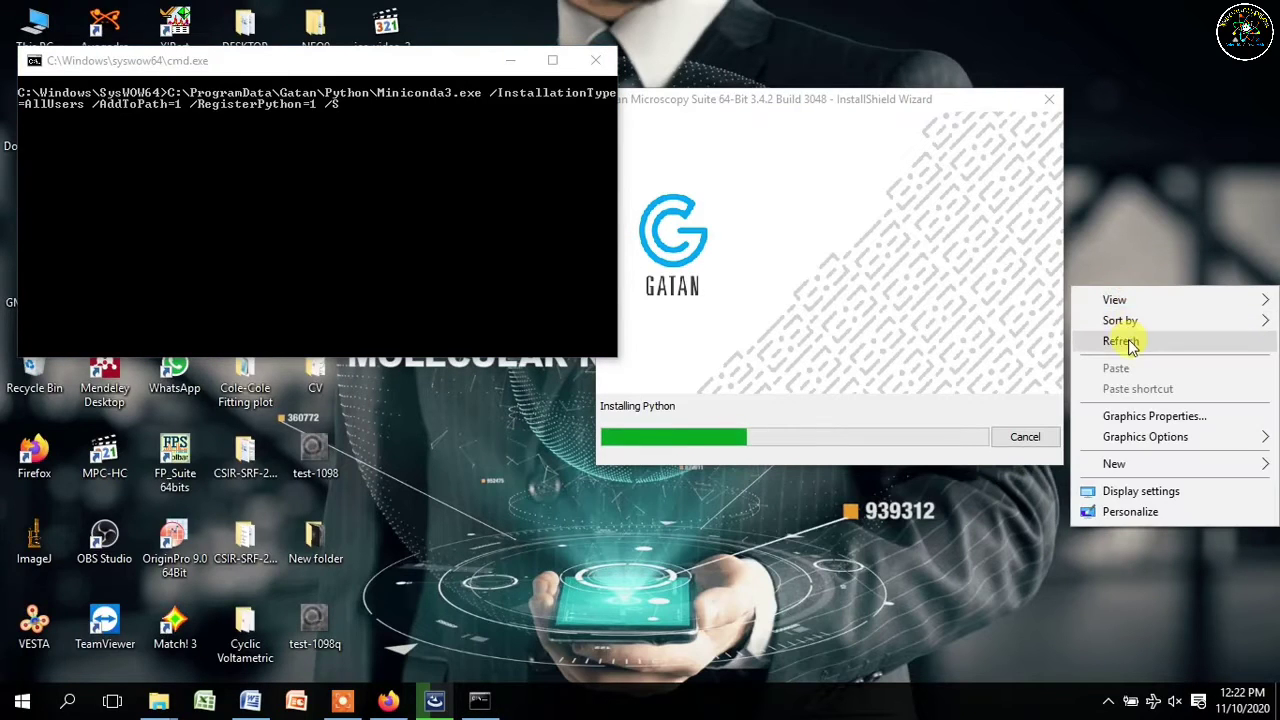
left_click(1128, 342)
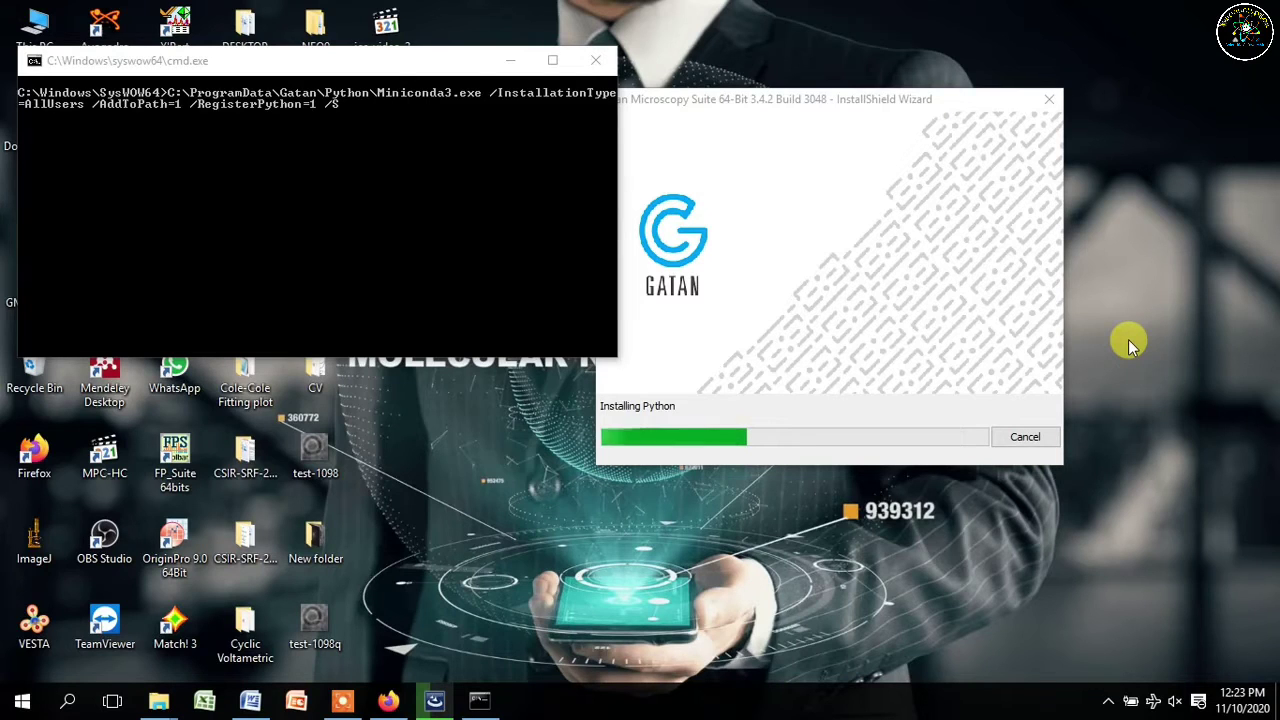
right_click(1130, 345)
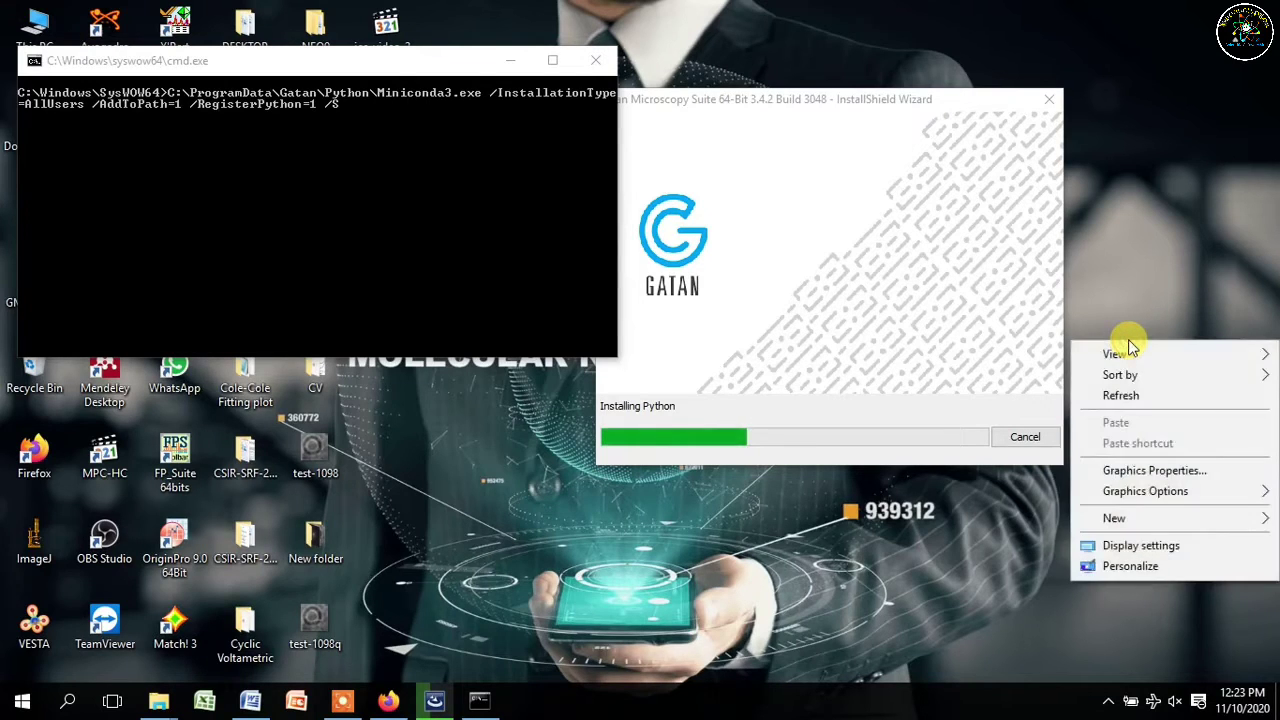
left_click(1154, 396)
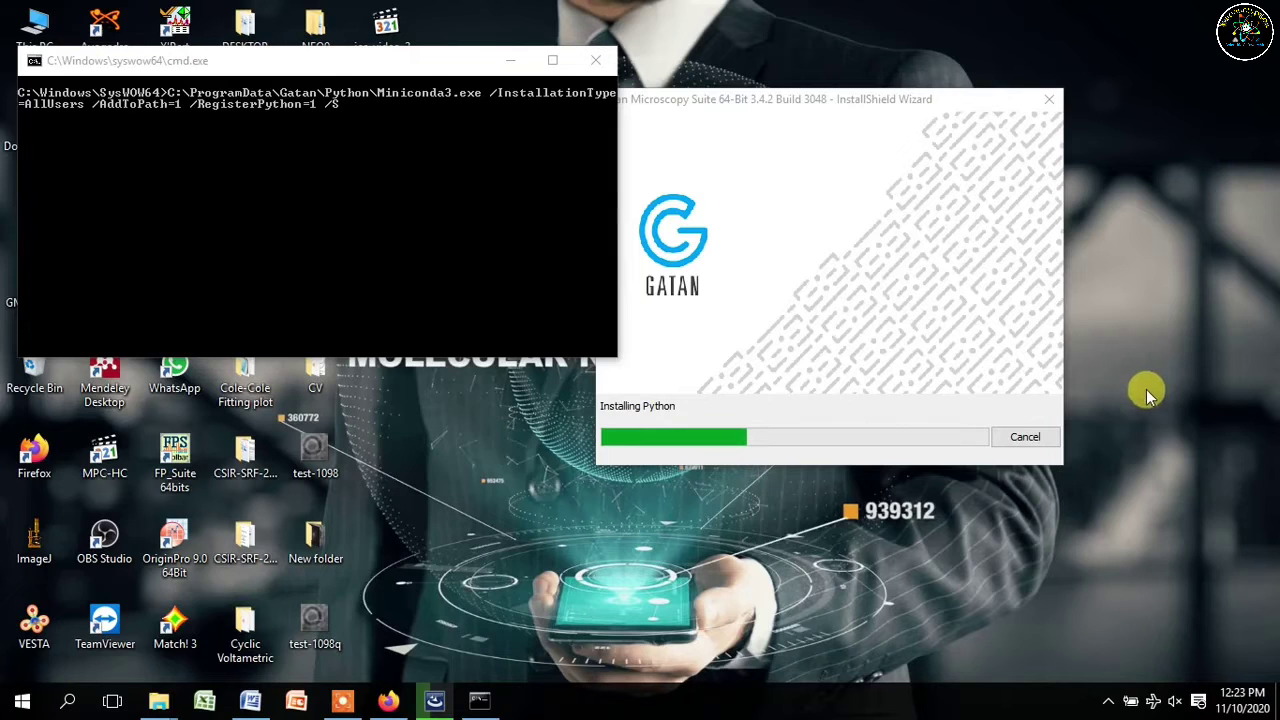
right_click(1147, 393)
left_click(1145, 441)
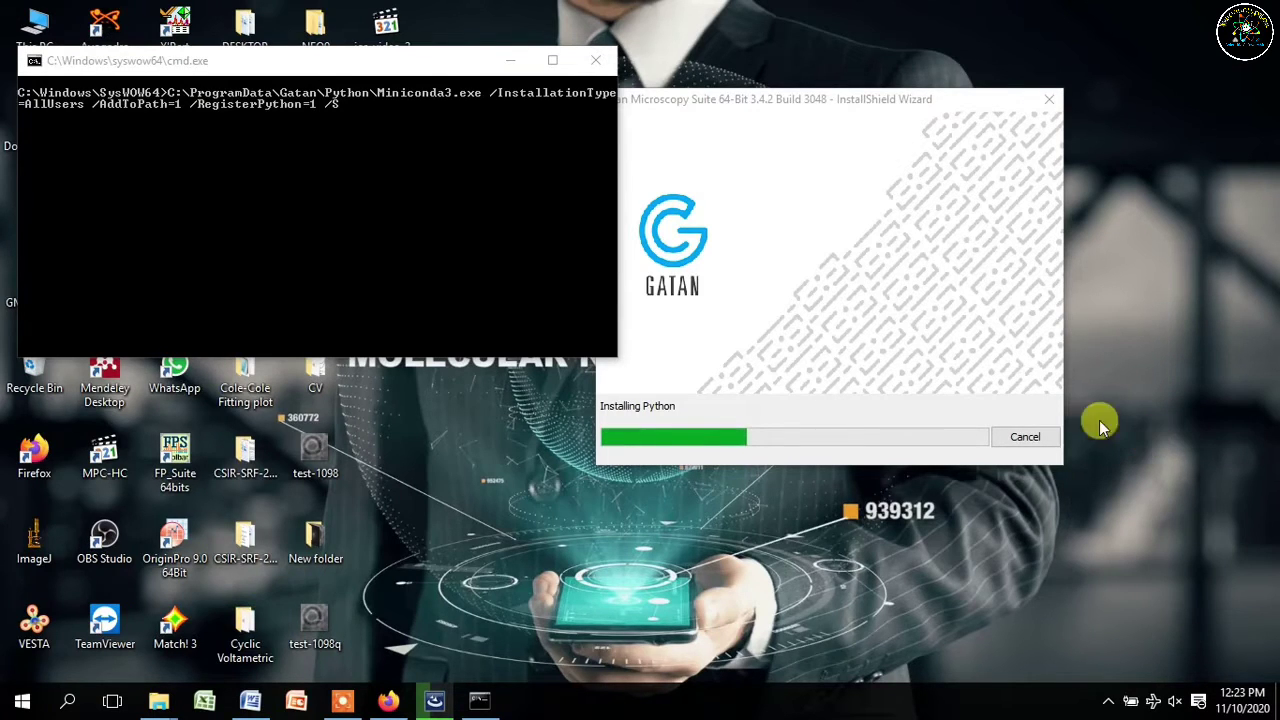
left_click(413, 245)
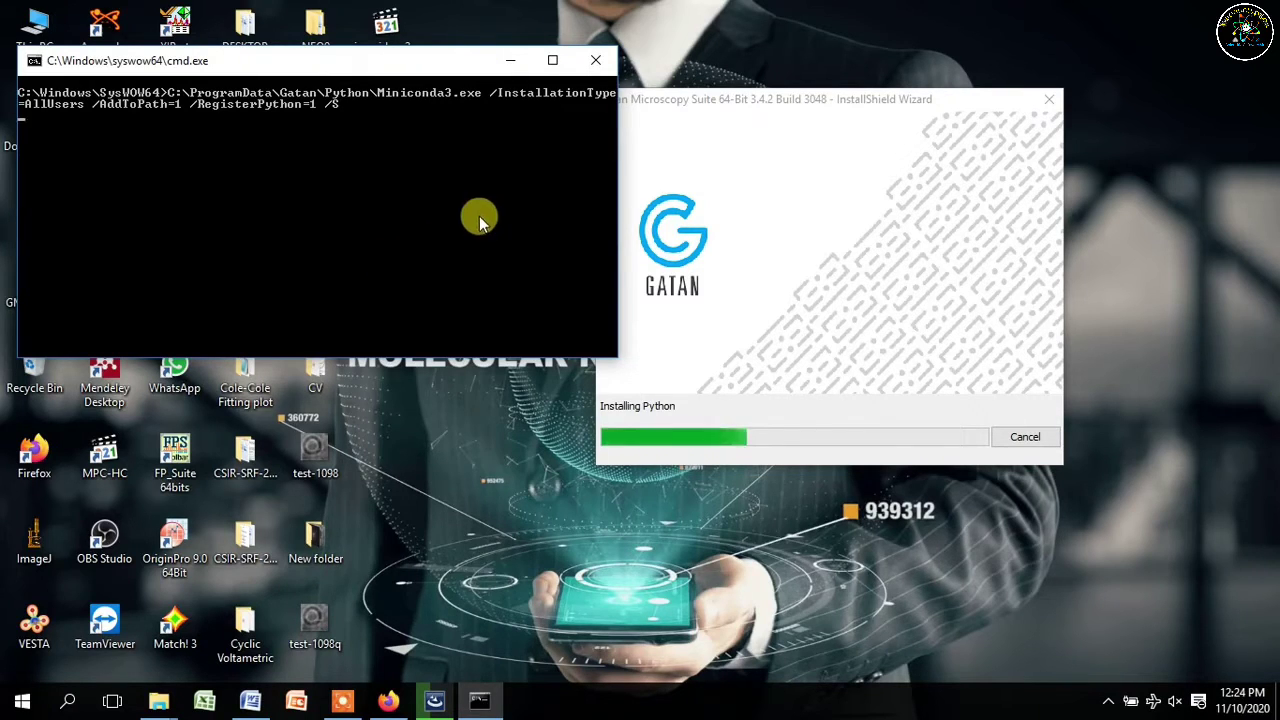
right_click(1099, 157)
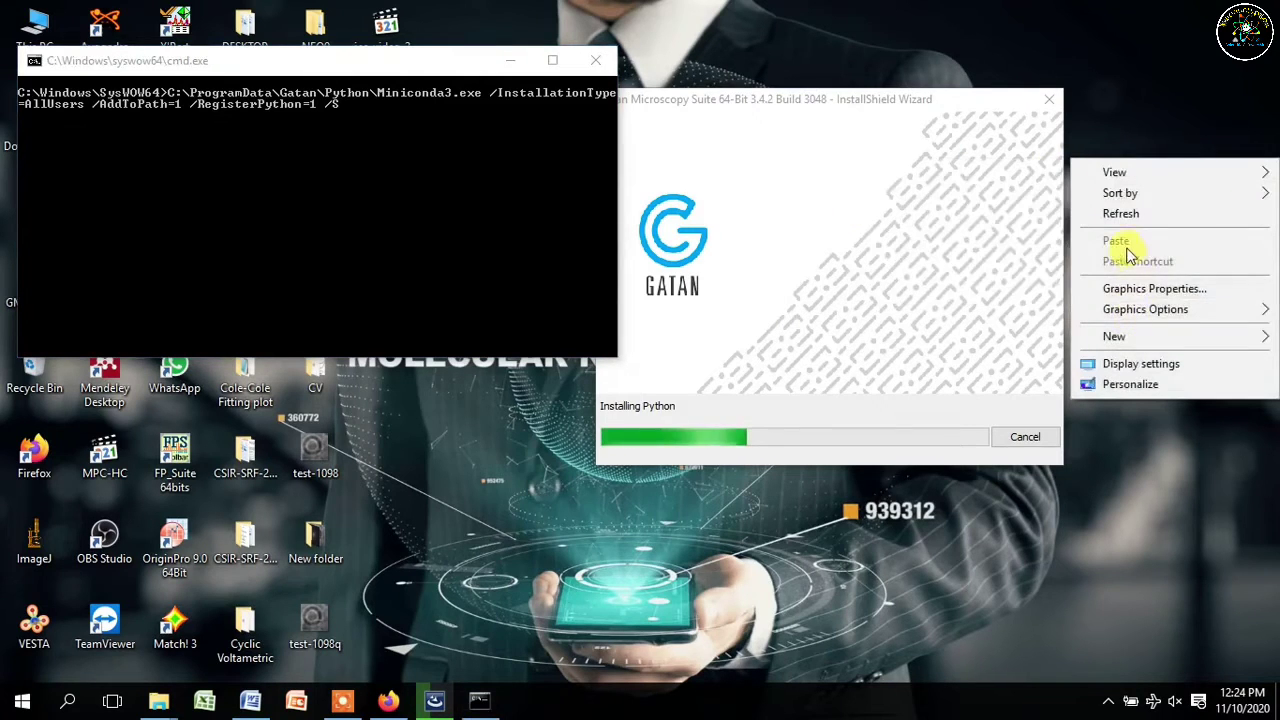
left_click(1120, 215)
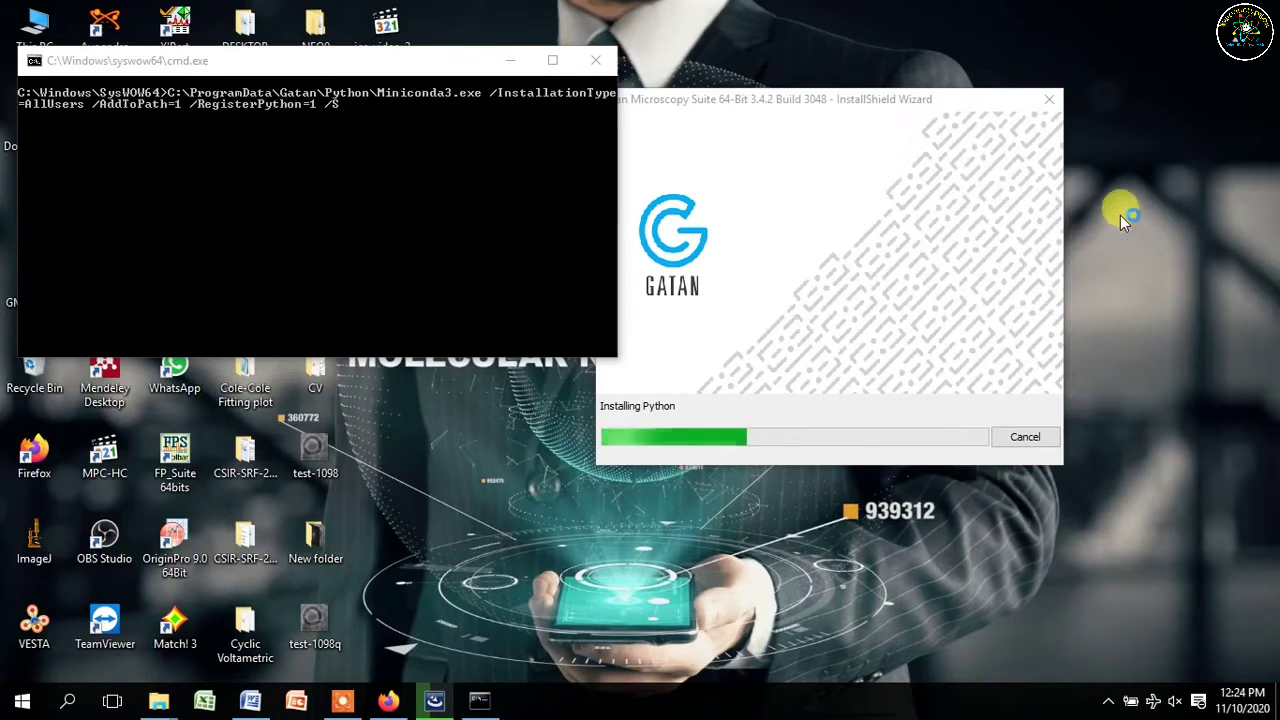
right_click(1120, 215)
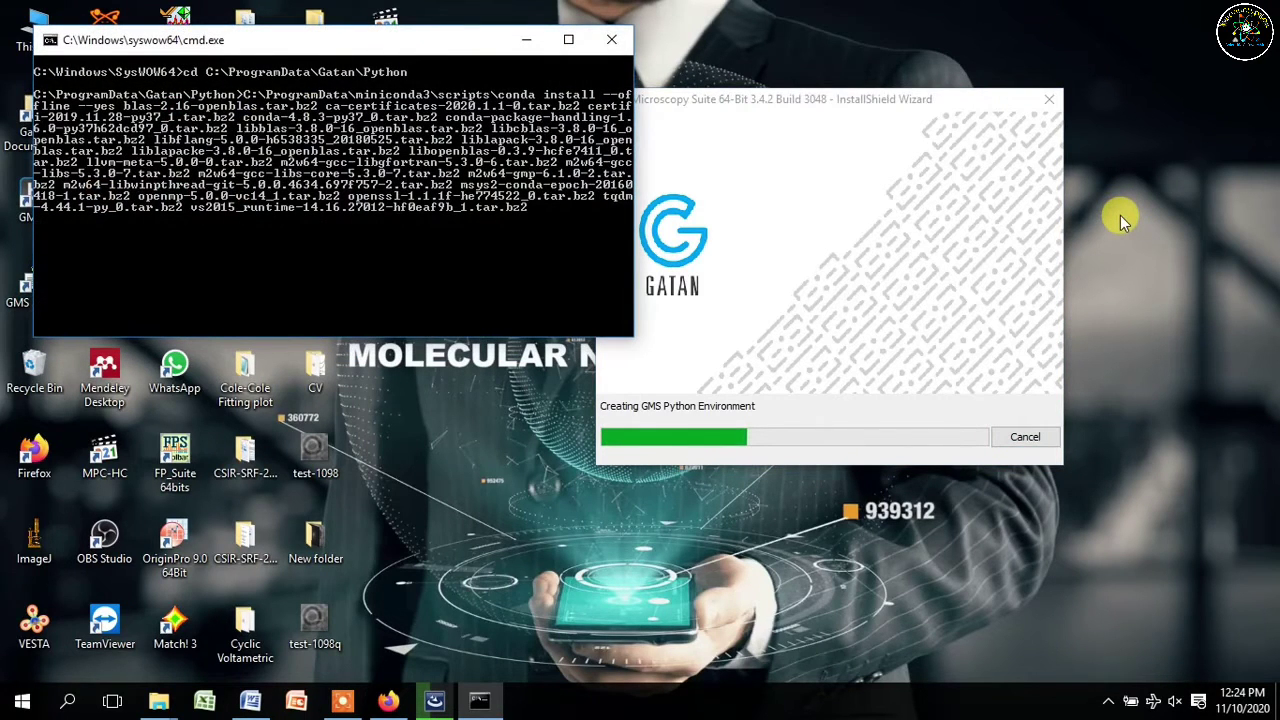
- Refresh the desktop while the GMS Python environment installs packages such as numpy
right_click(1120, 215)
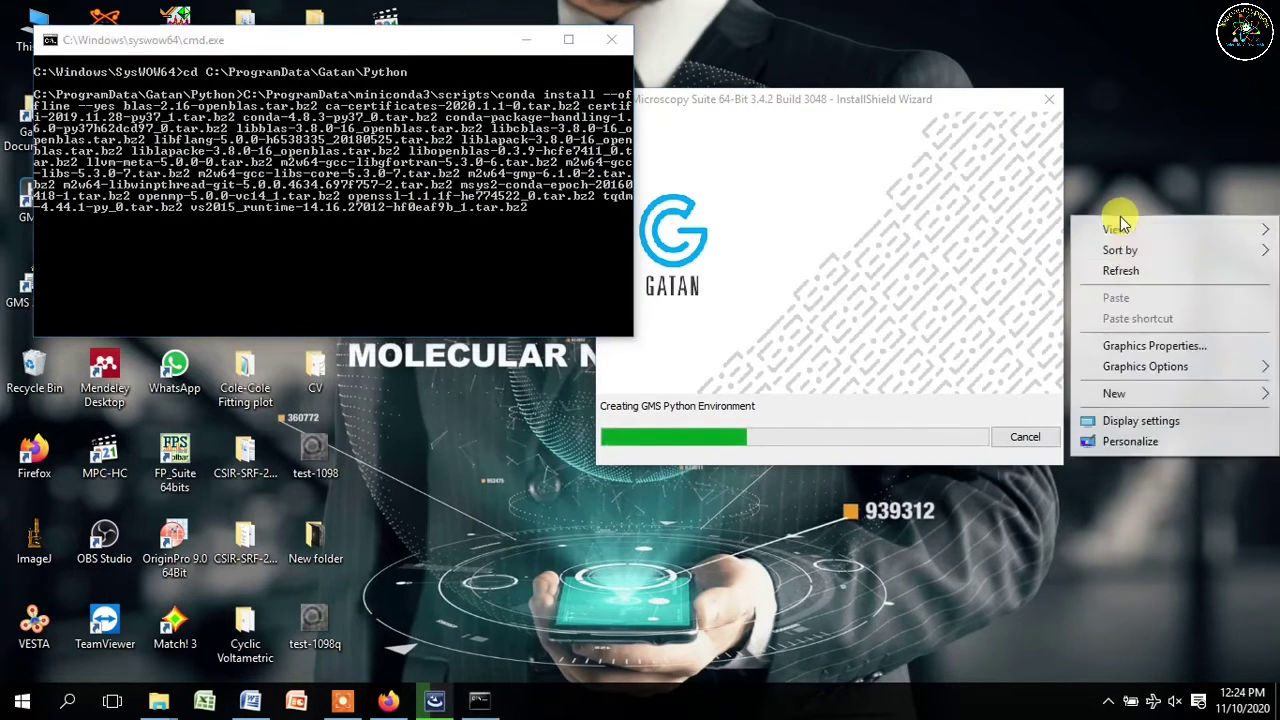
left_click(1124, 272)
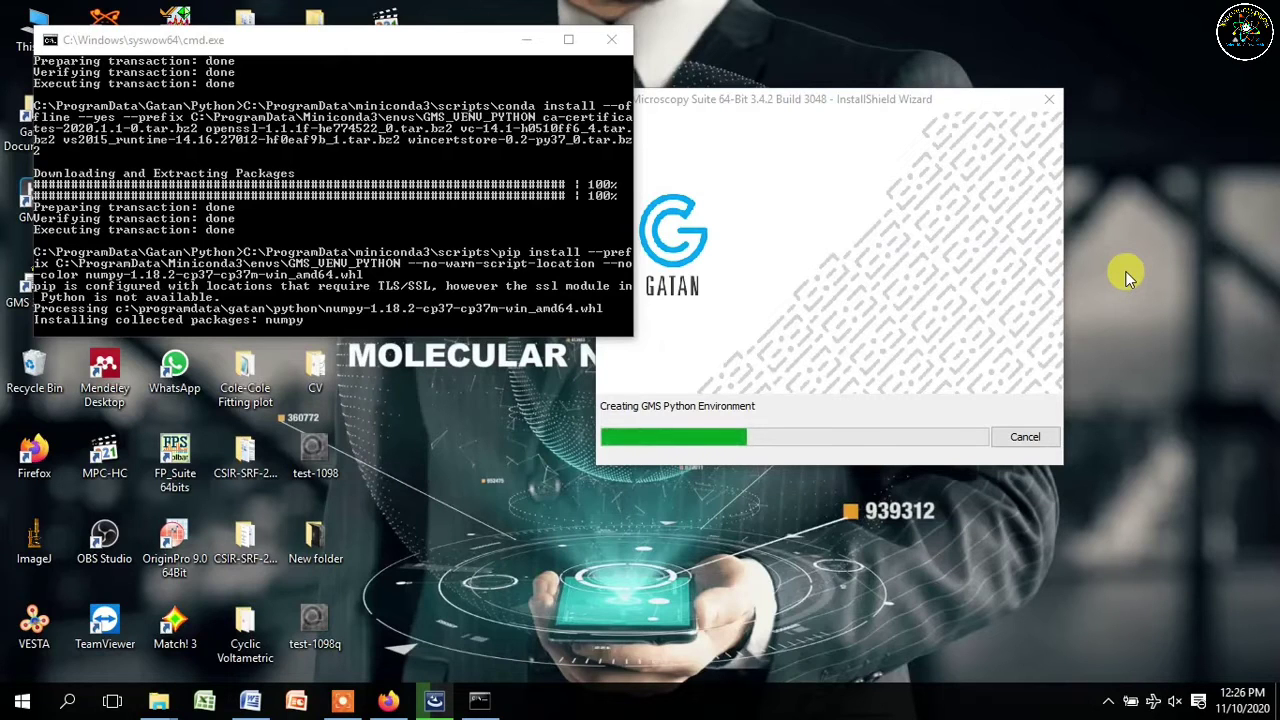
right_click(1120, 262)
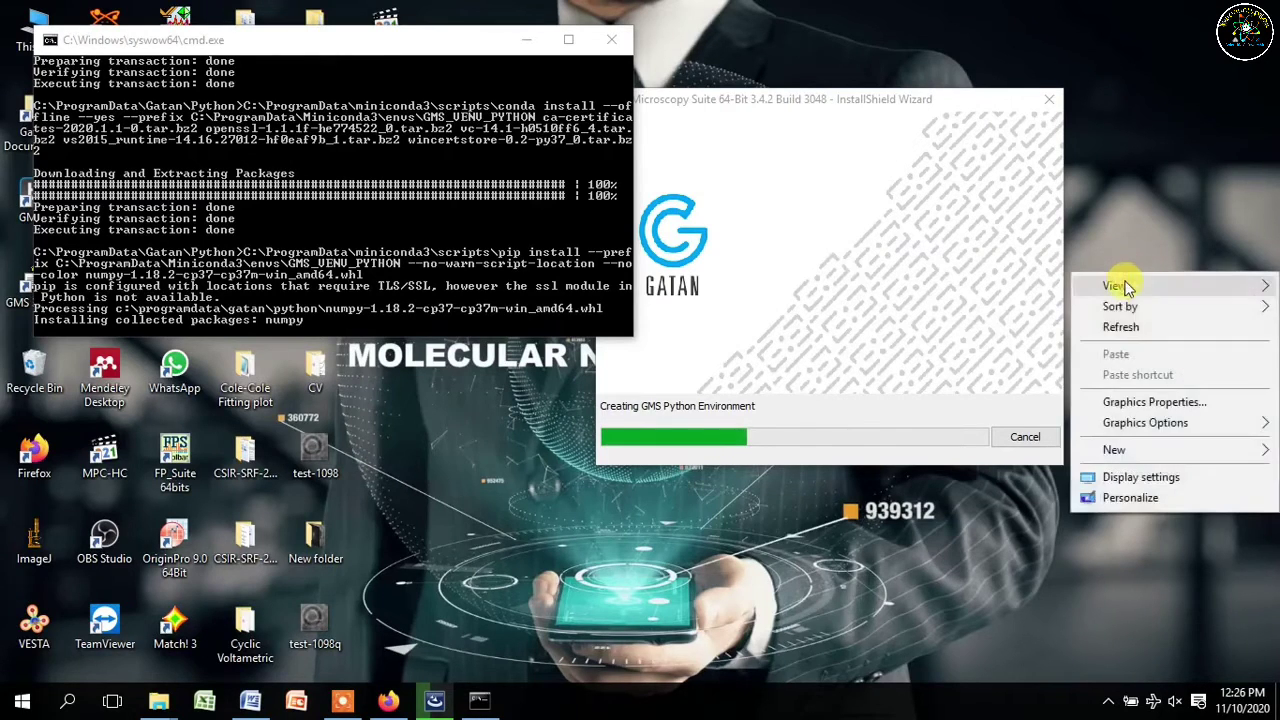
left_click(1120, 329)
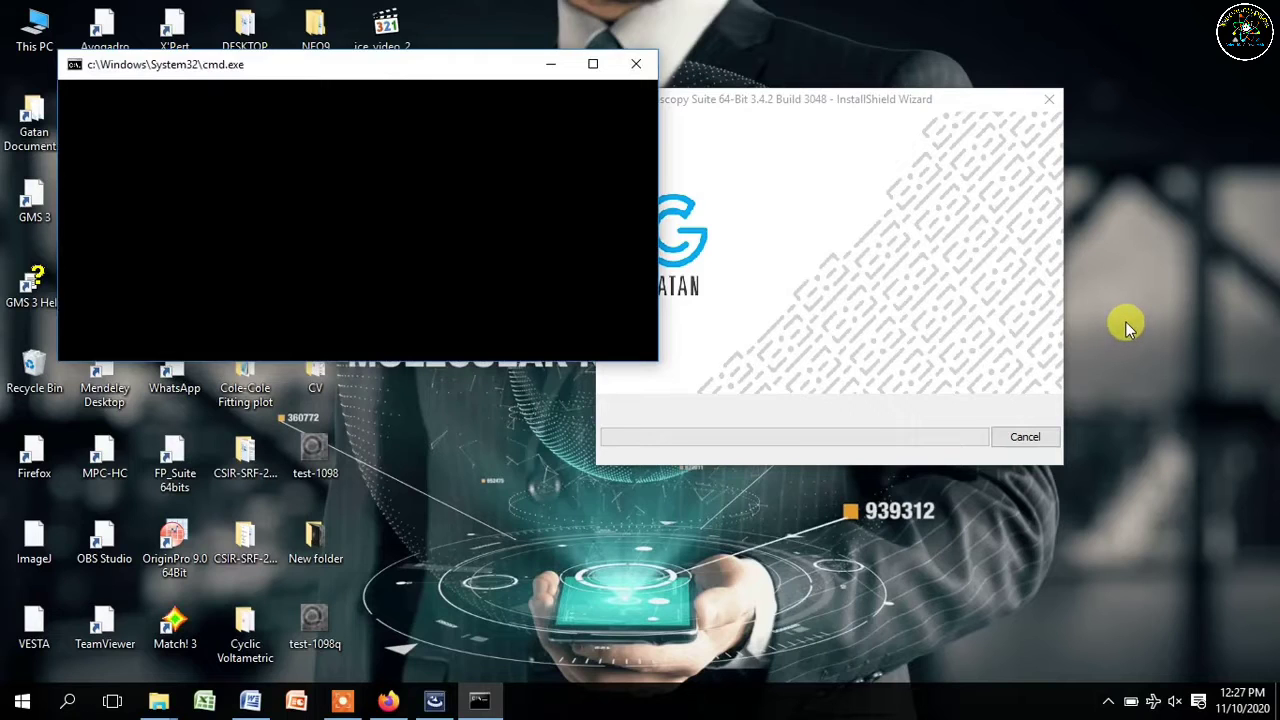
- Refresh the desktop while Post Install finishes and the wizard reports Build 3048 installed
left_click(1126, 324)
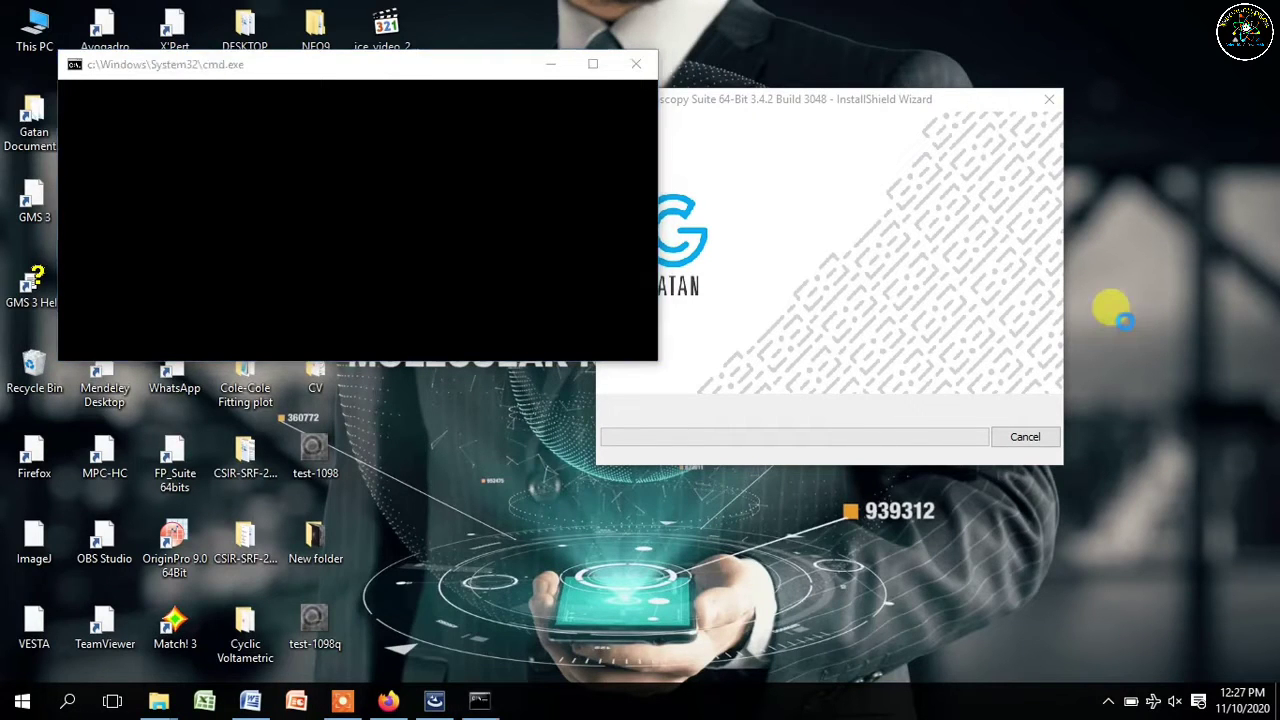
right_click(1120, 318)
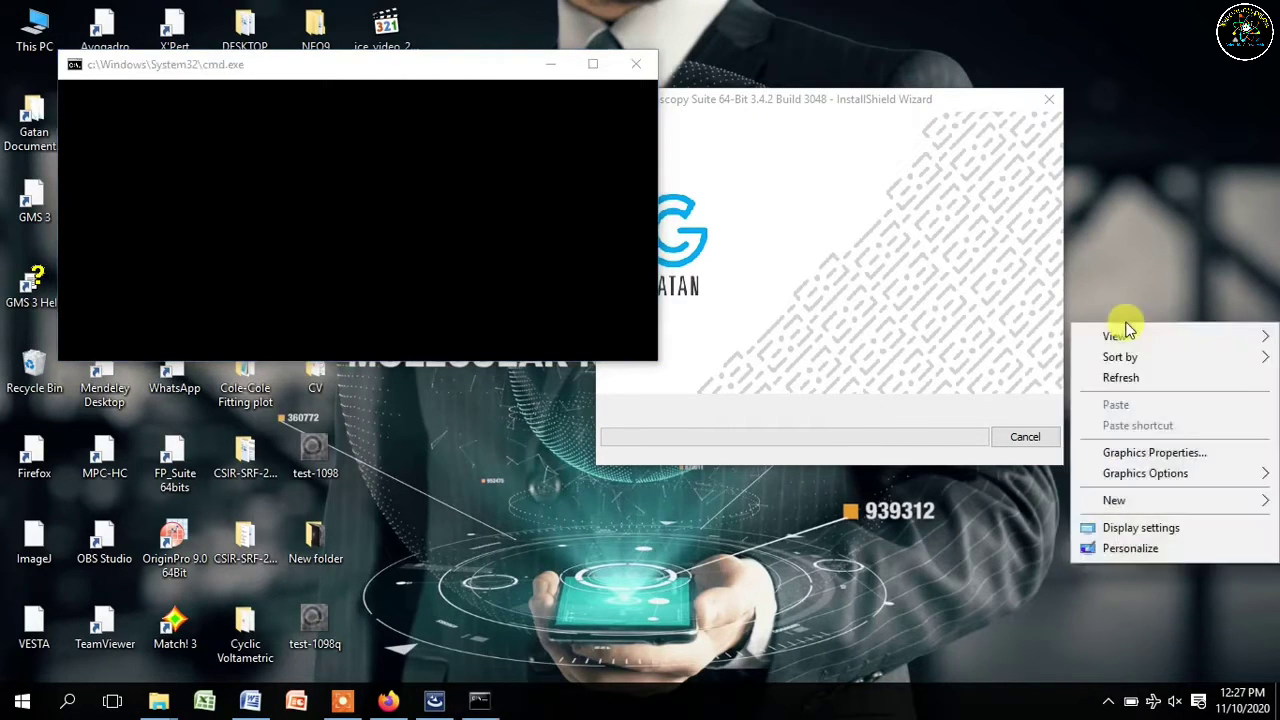
left_click(1117, 375)
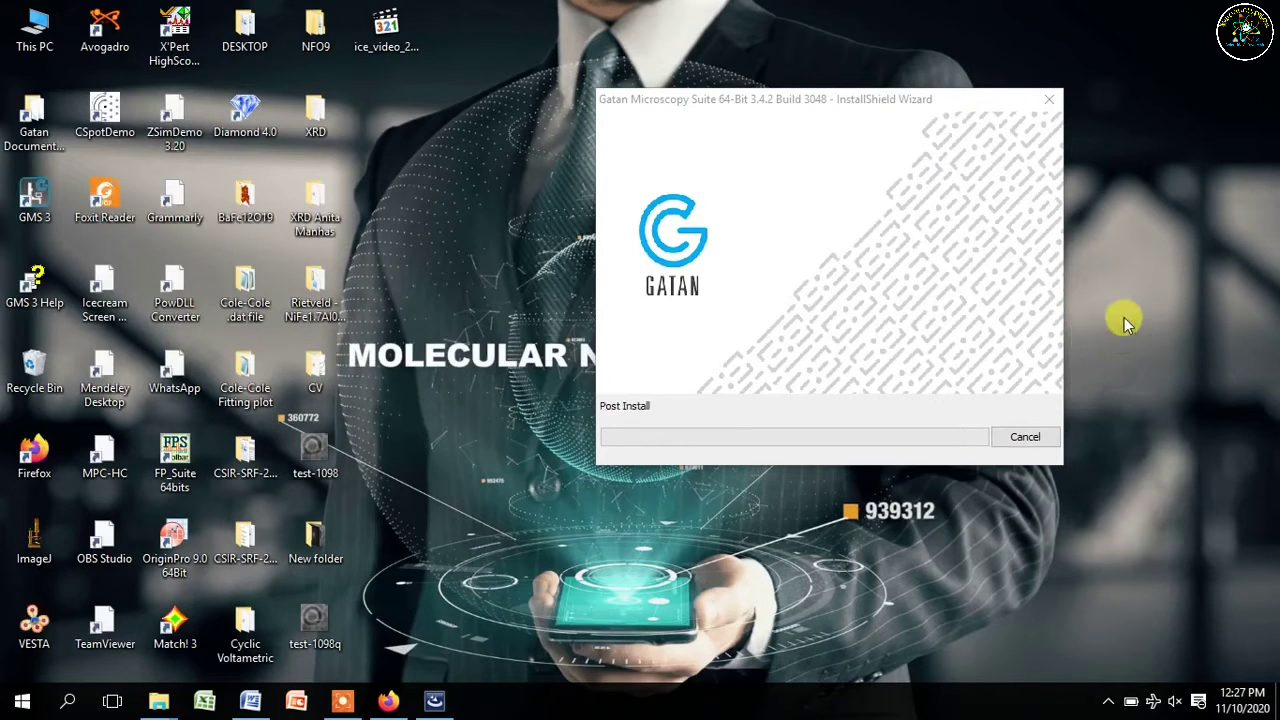
right_click(1124, 317)
left_click(1130, 368)
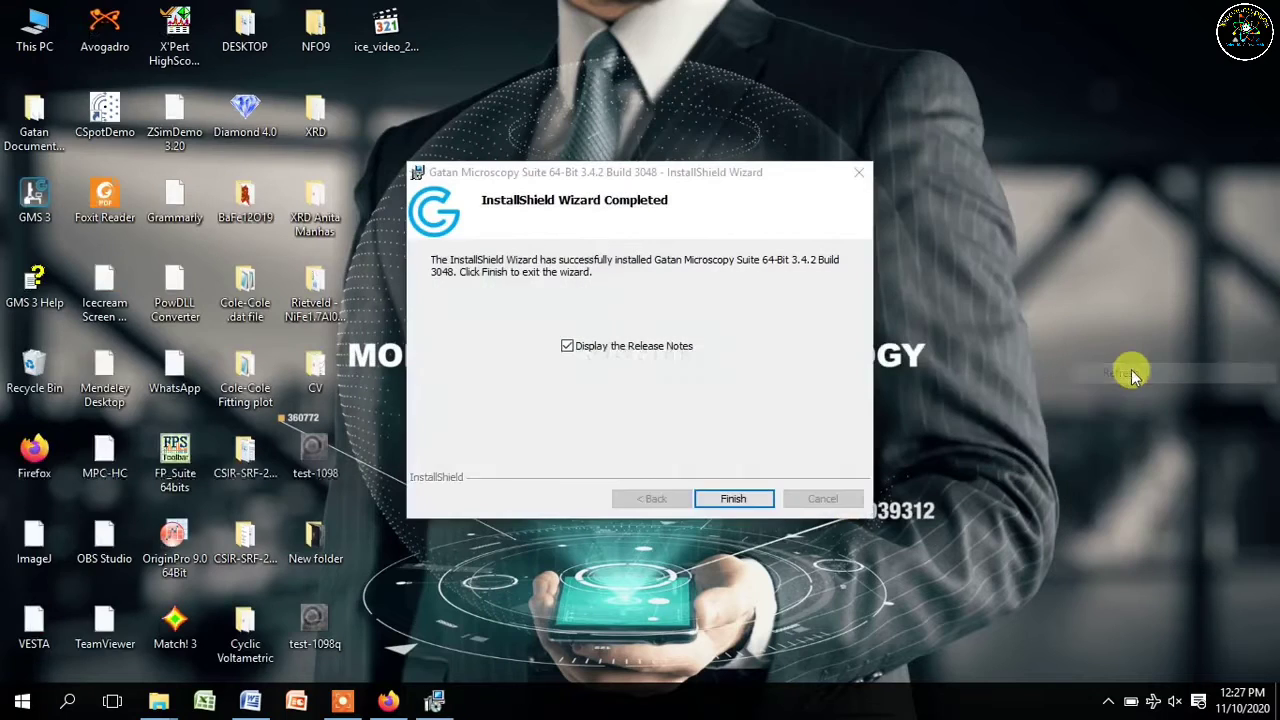
- Close the completed wizard without opening the release notes, then refresh the desktop twice
left_click(589, 351)
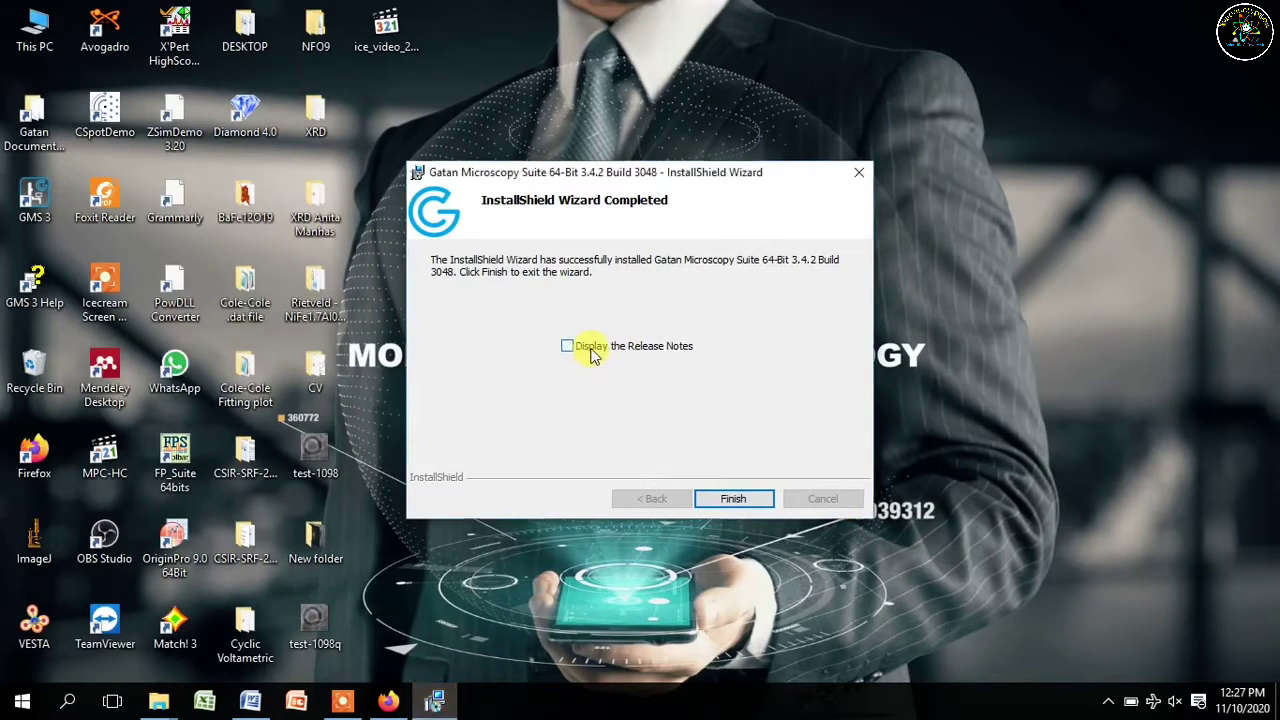
left_click(730, 497)
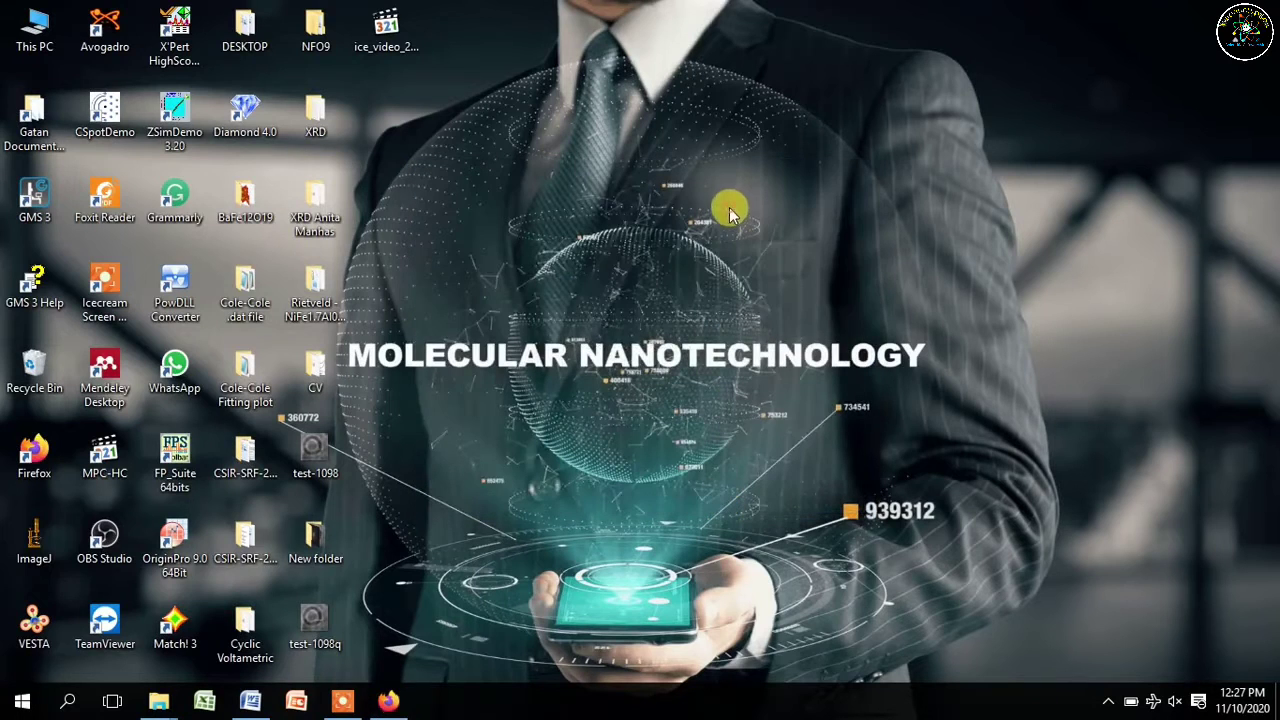
right_click(729, 206)
left_click(764, 258)
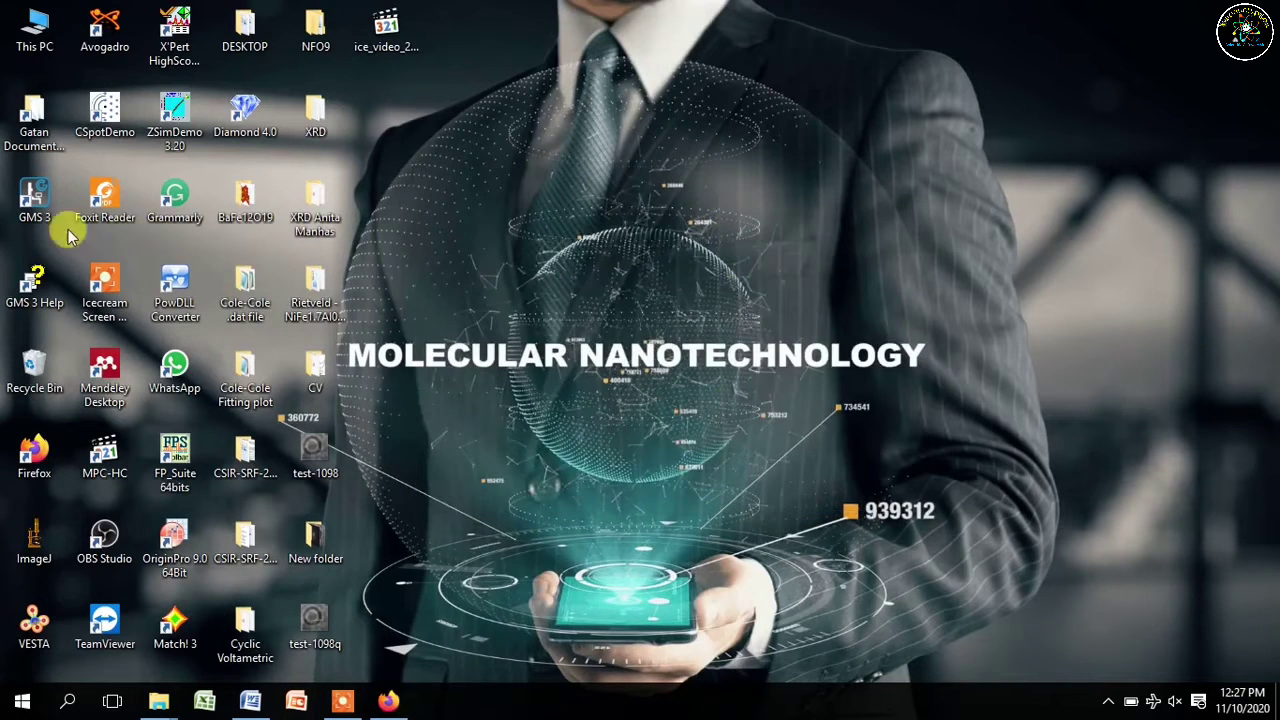
right_click(588, 183)
left_click(645, 251)
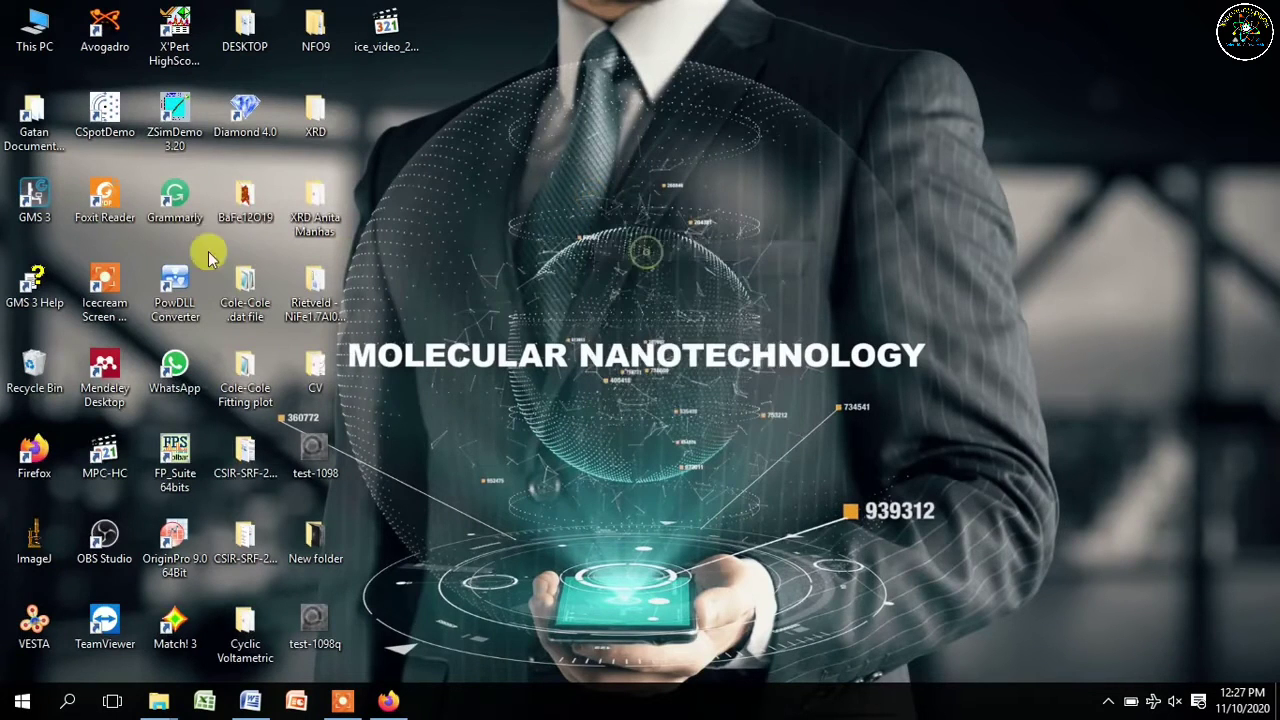
- Launch DigitalMicrograph from the GMS 3 desktop shortcut and let it initialize
left_click(31, 199)
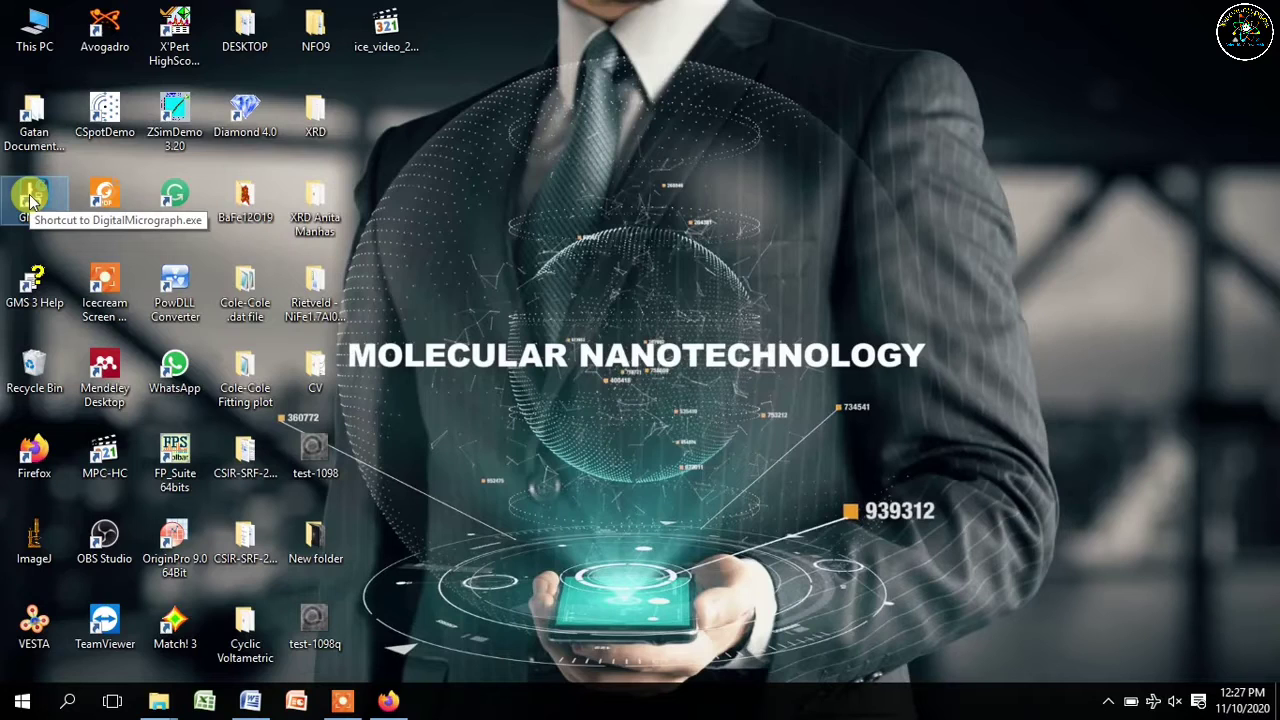
double_click(30, 200)
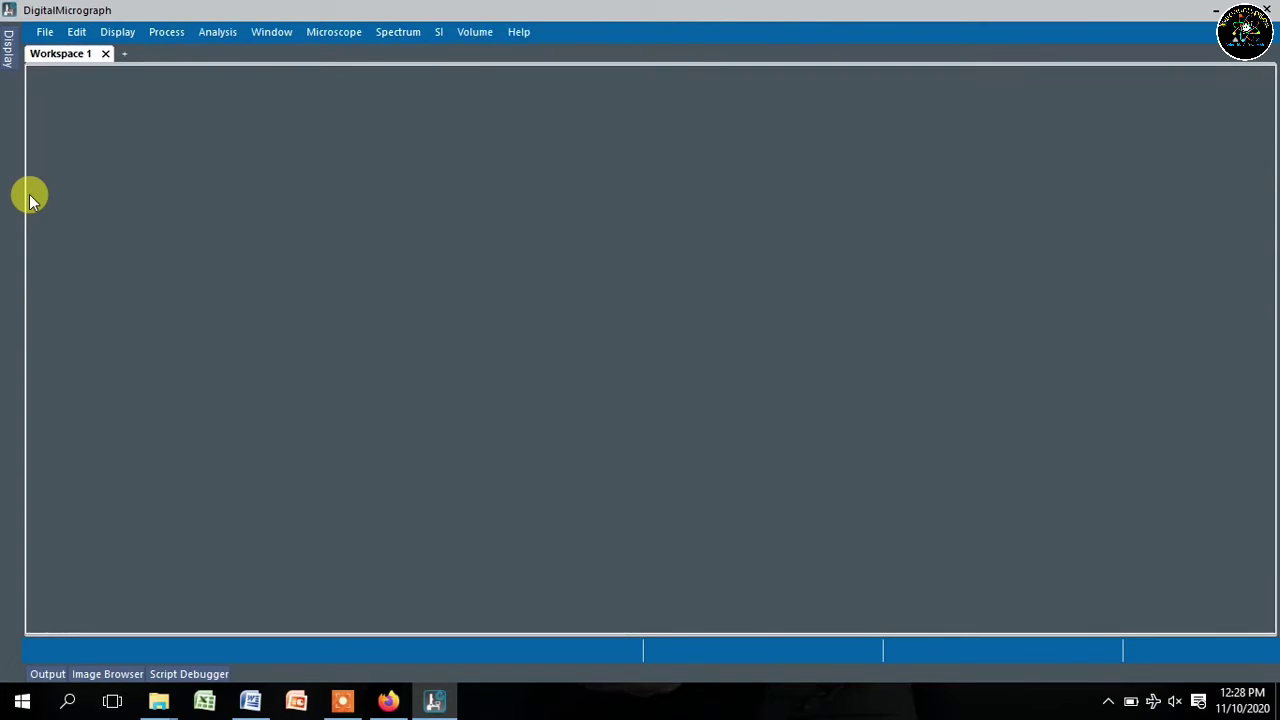
- Dock the Output log below the workspace and create a new empty Untitled script
left_click(42, 673)
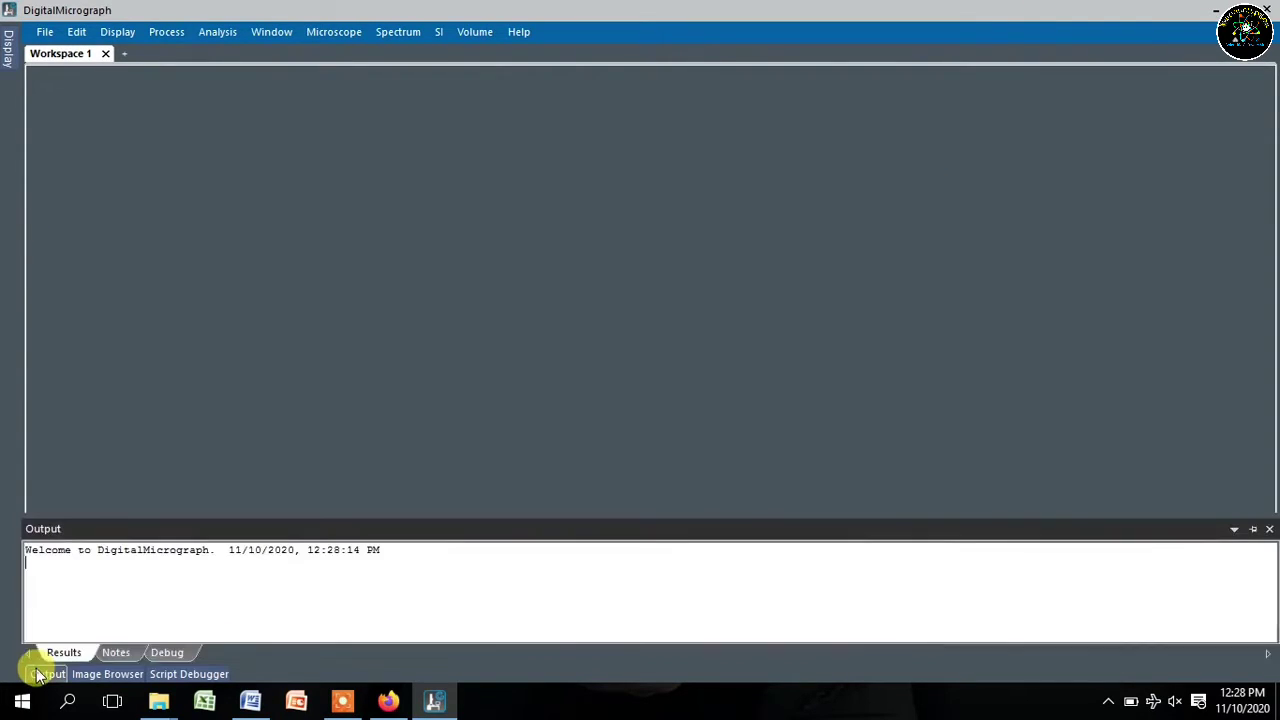
left_click(1253, 530)
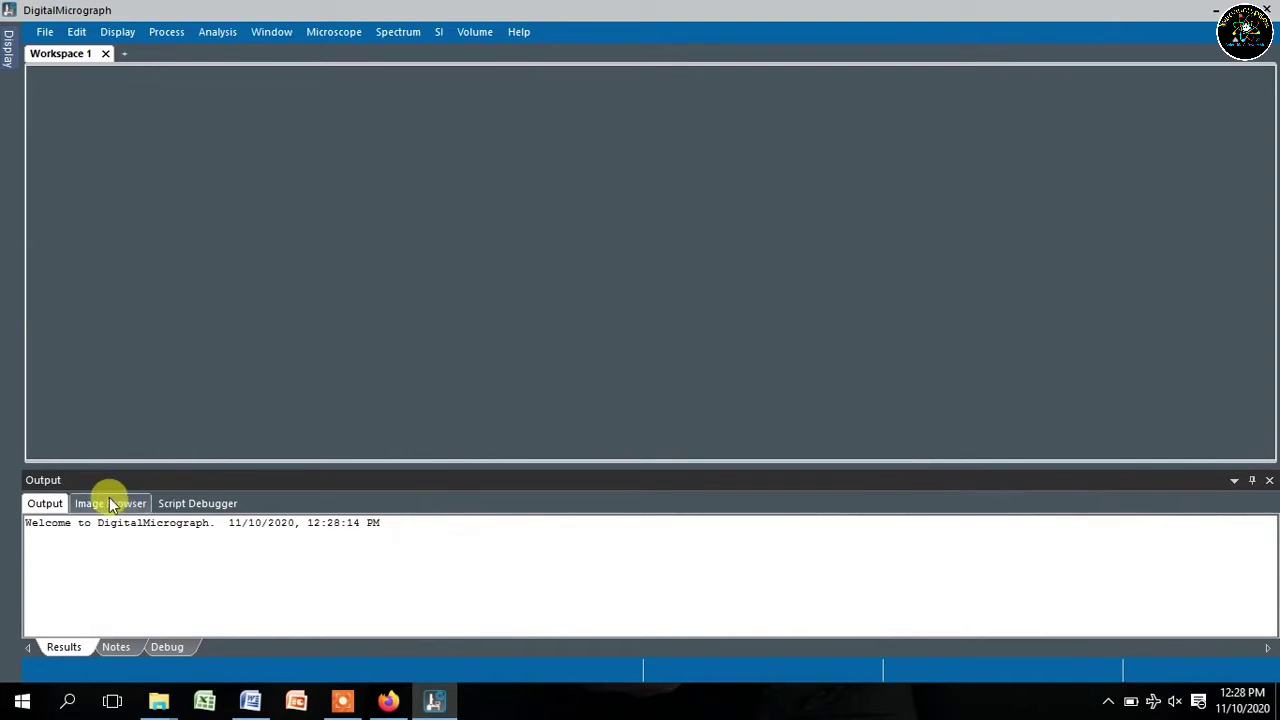
left_click(1234, 481)
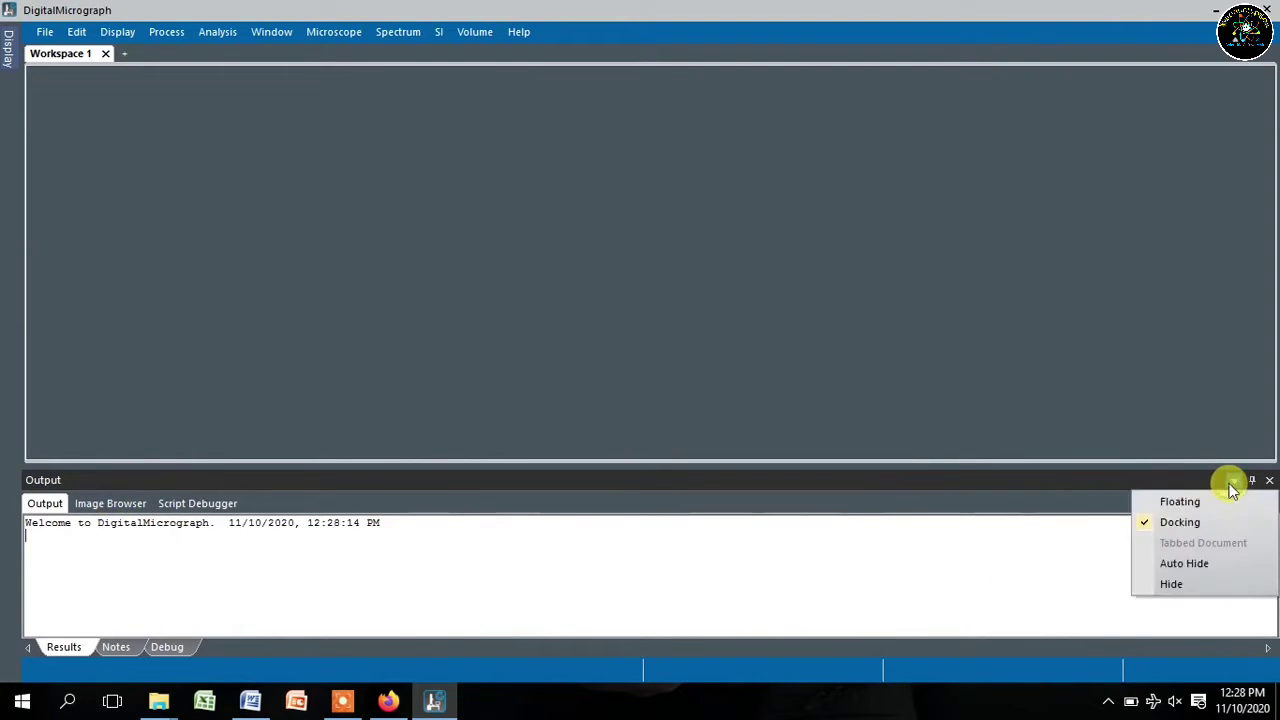
left_click(92, 507)
left_click(46, 503)
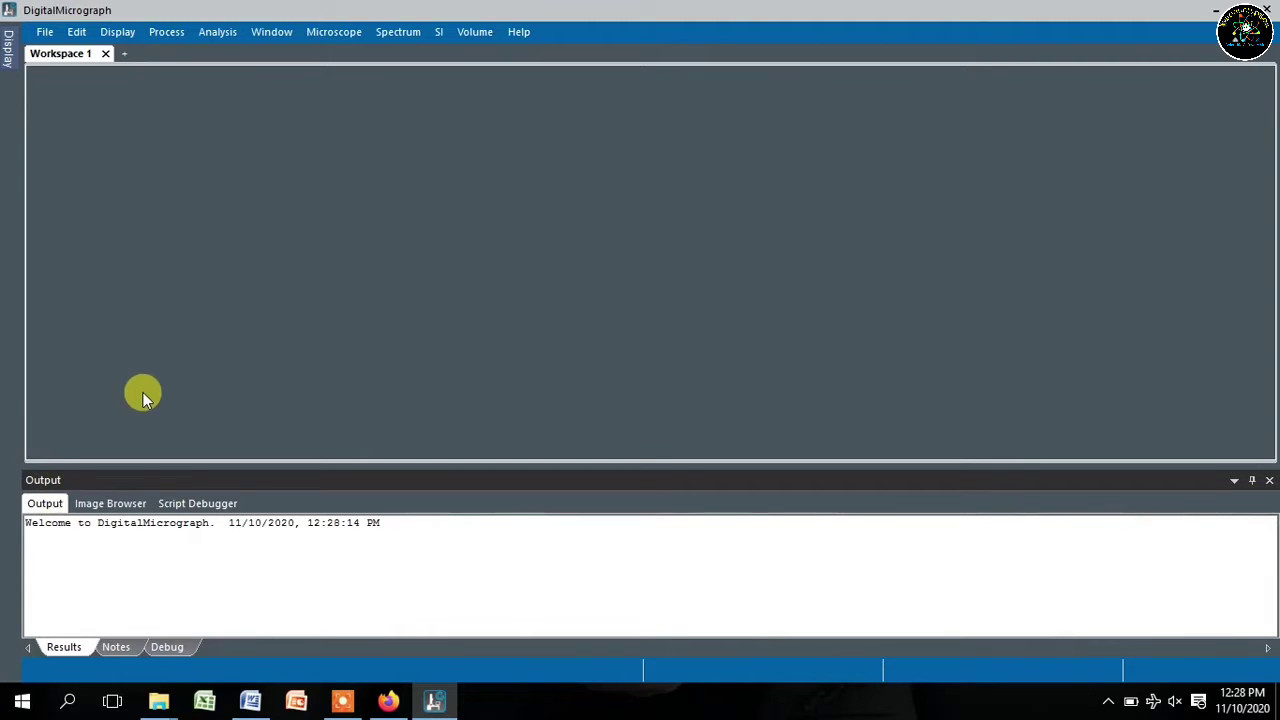
key("ctrl+shift+n")
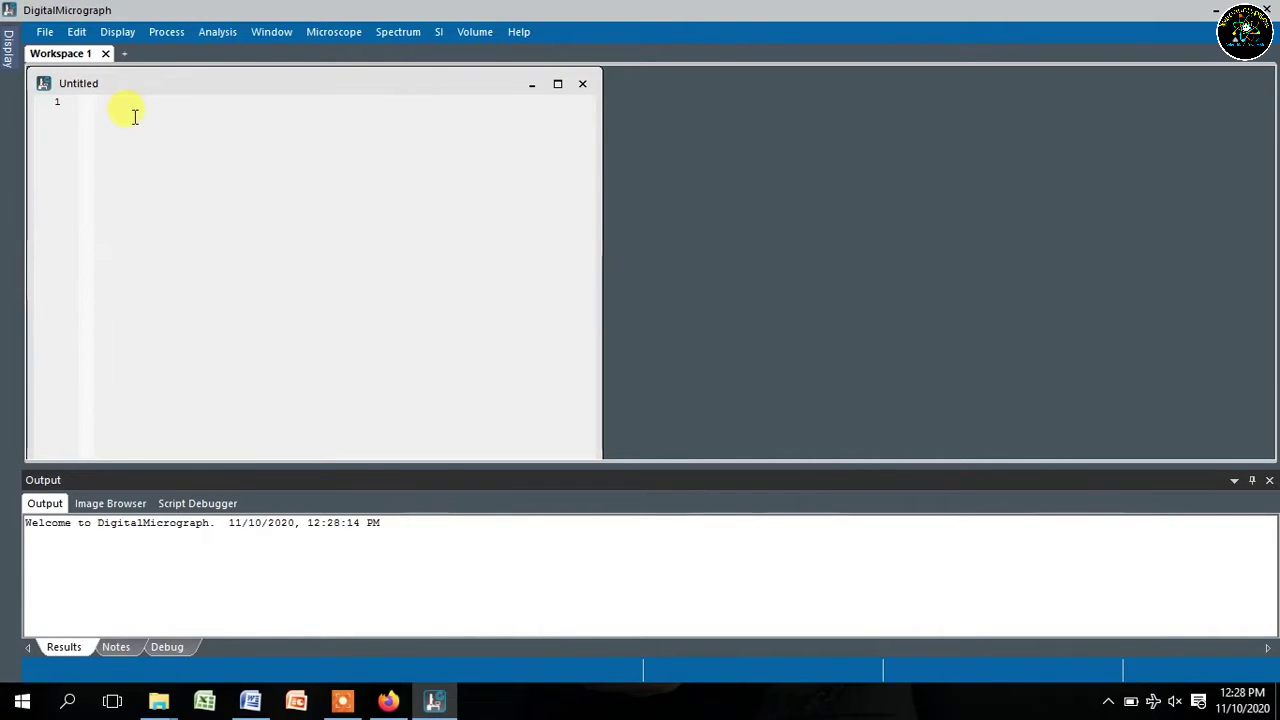
- Maximize the script editor and set its language to Python
left_click(557, 84)
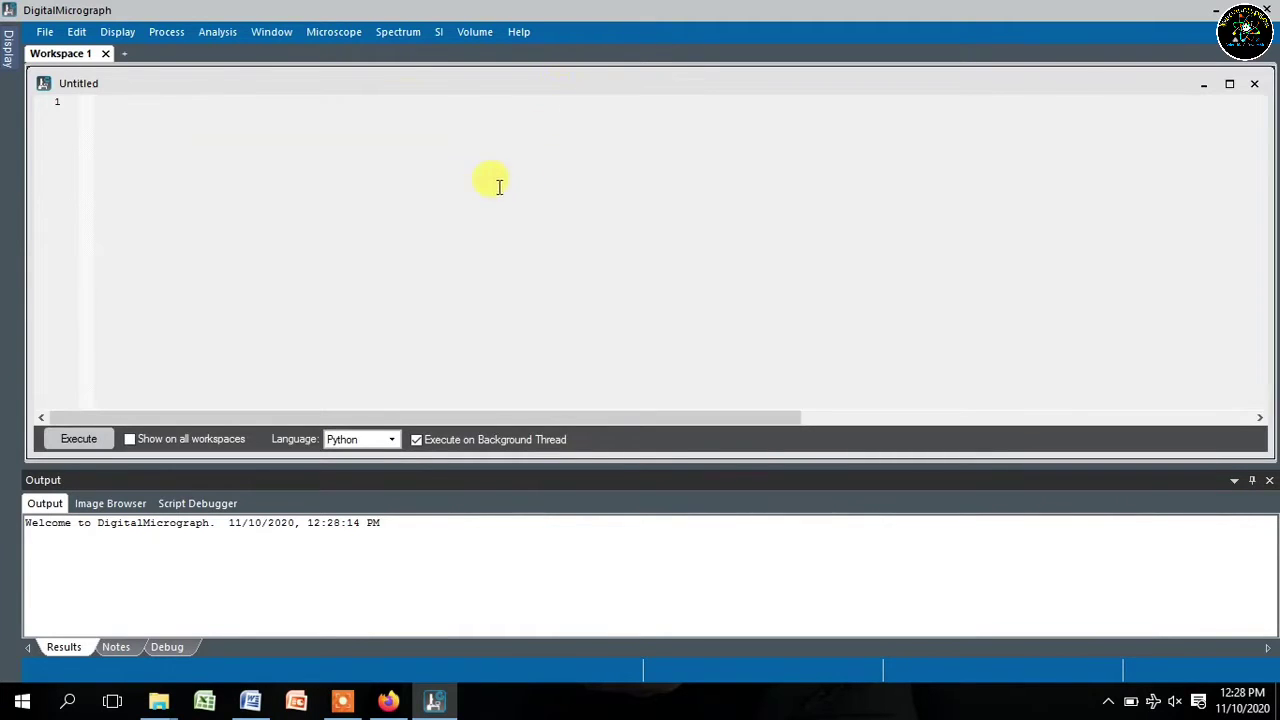
left_click(390, 442)
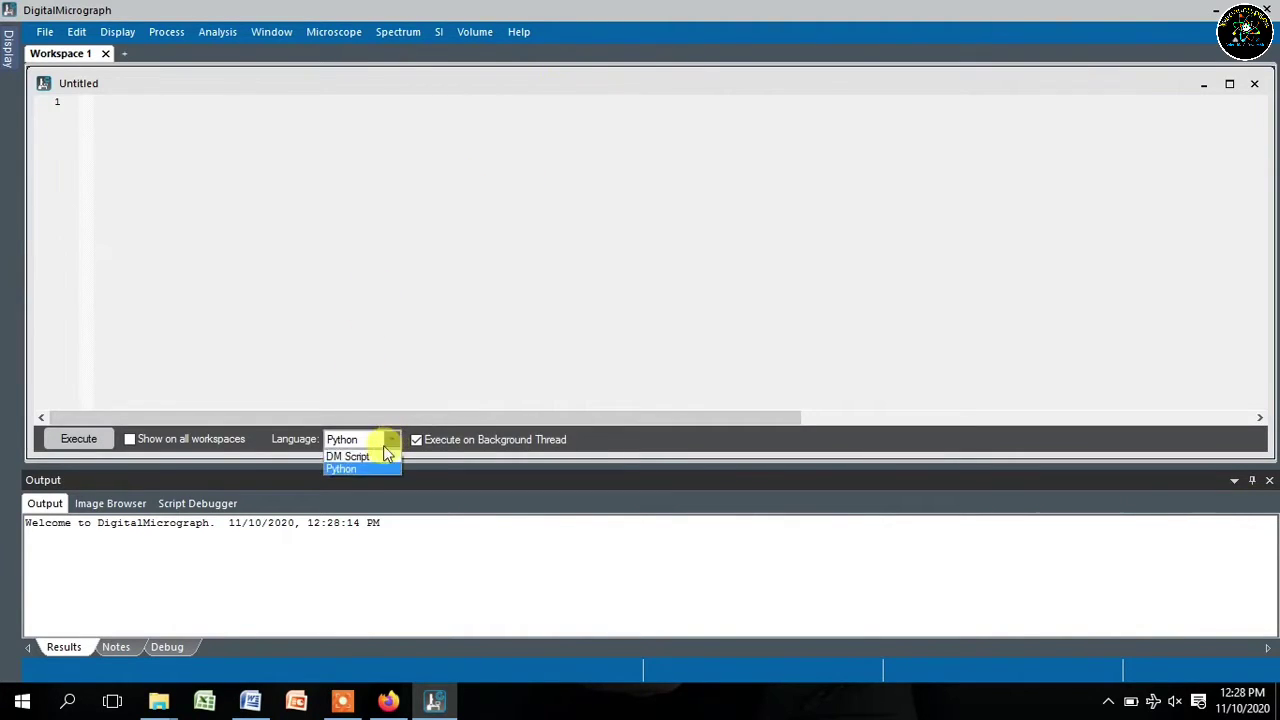
left_click(356, 465)
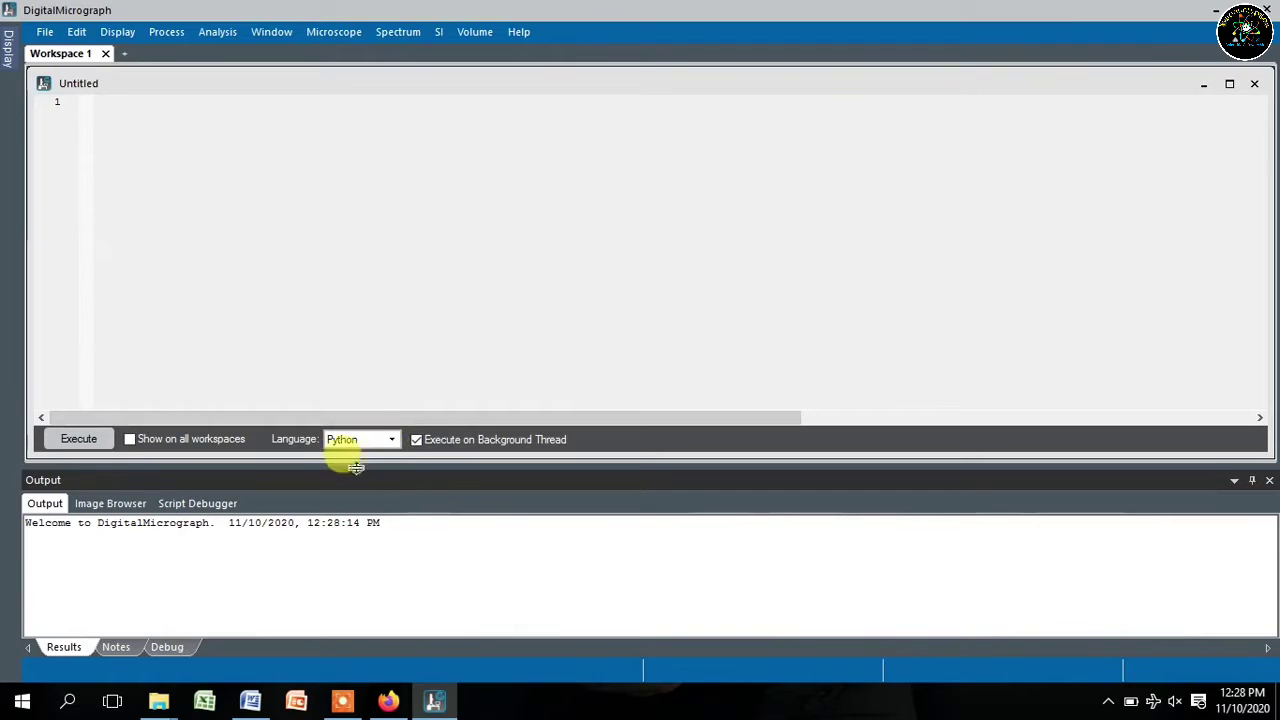
- Run the line Print("Hello Python!"), dismiss the NameError, and minimize the script window
left_click(166, 132)
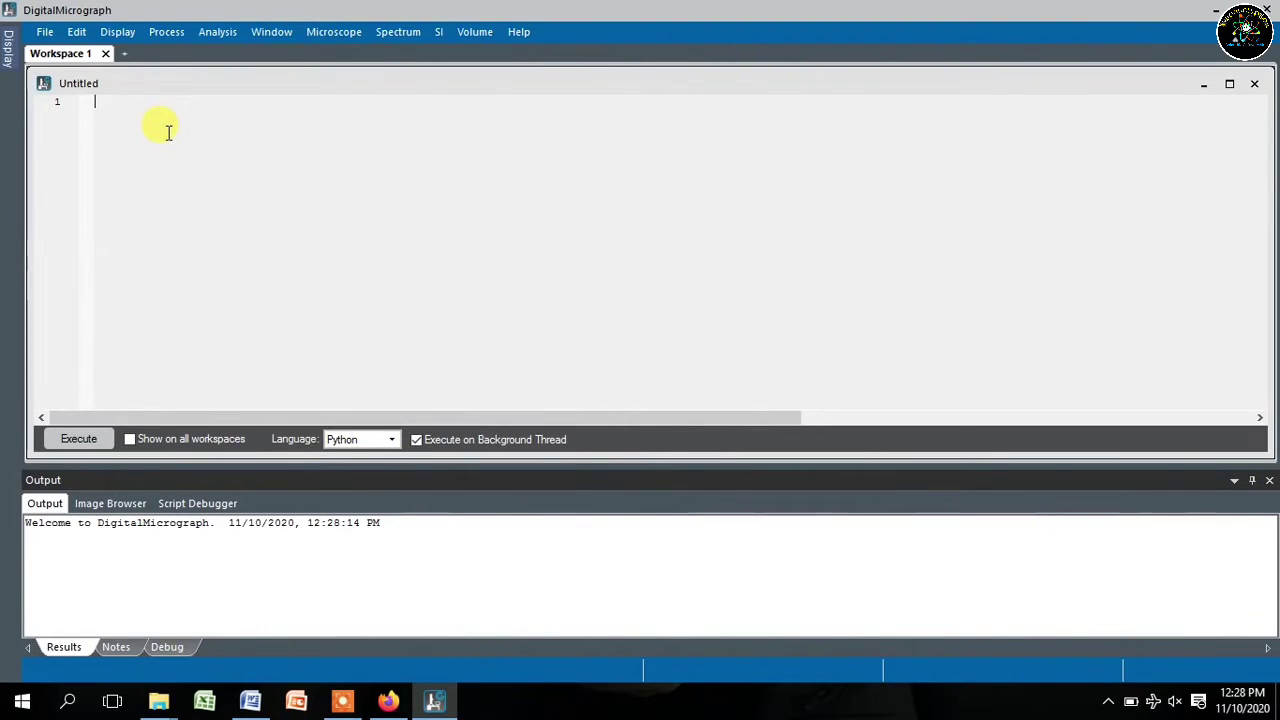
type("Print(\"Hello Pyth")
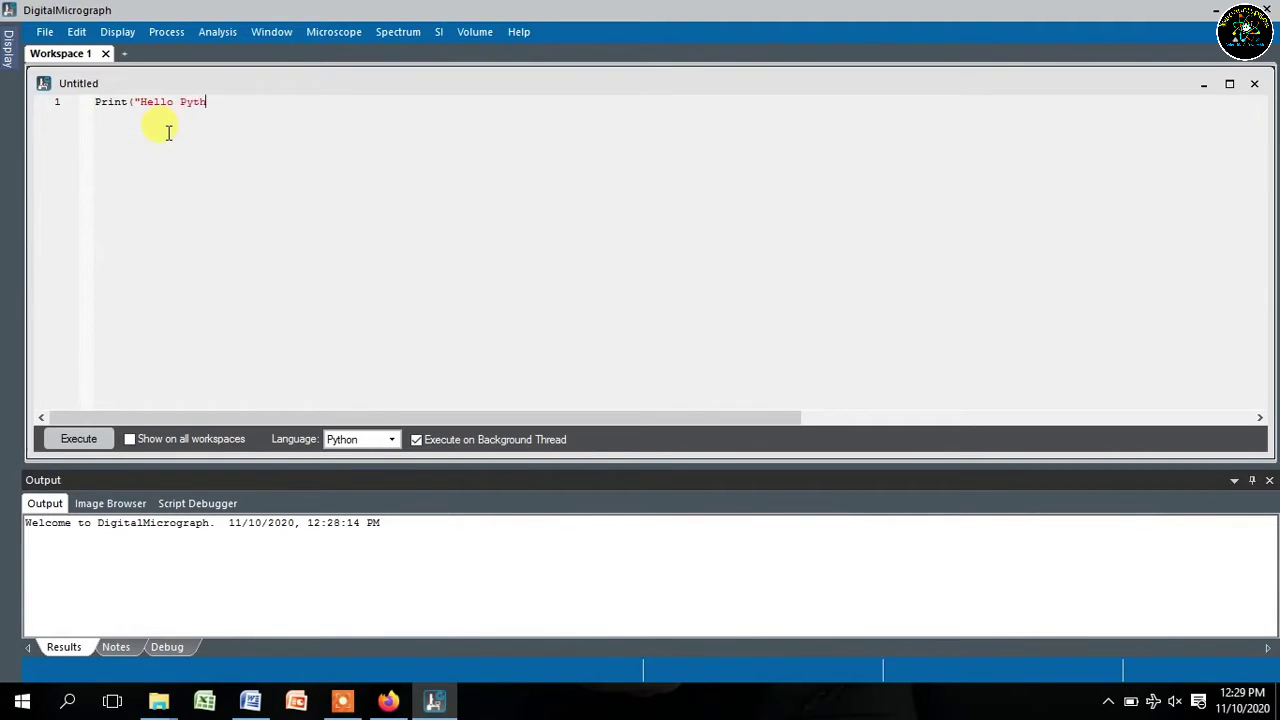
type("on!\")")
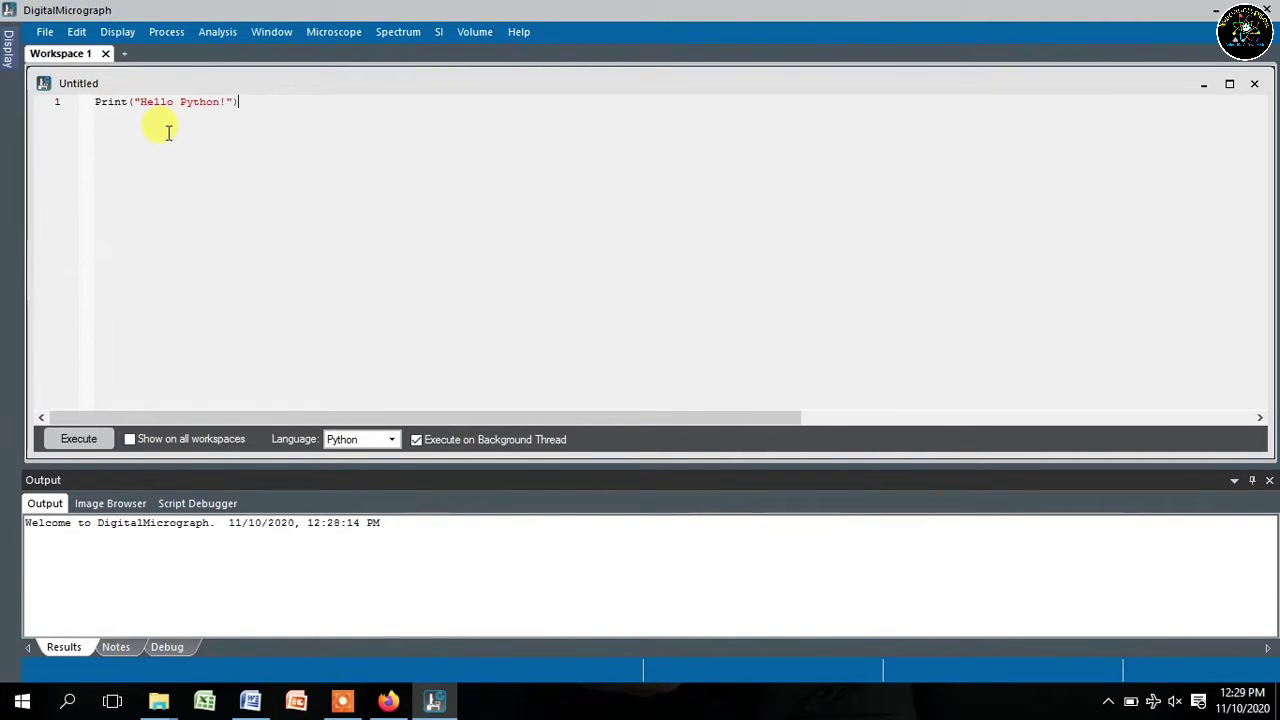
key("Return")
left_click(72, 440)
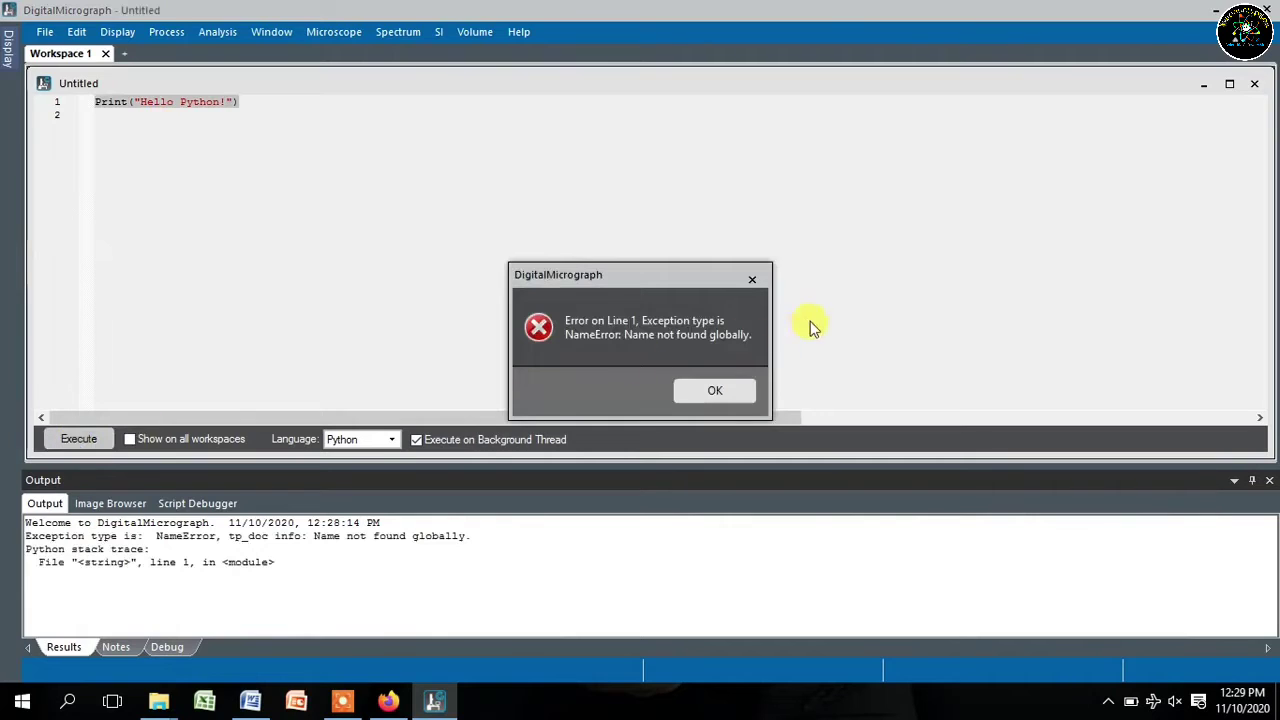
left_click(752, 287)
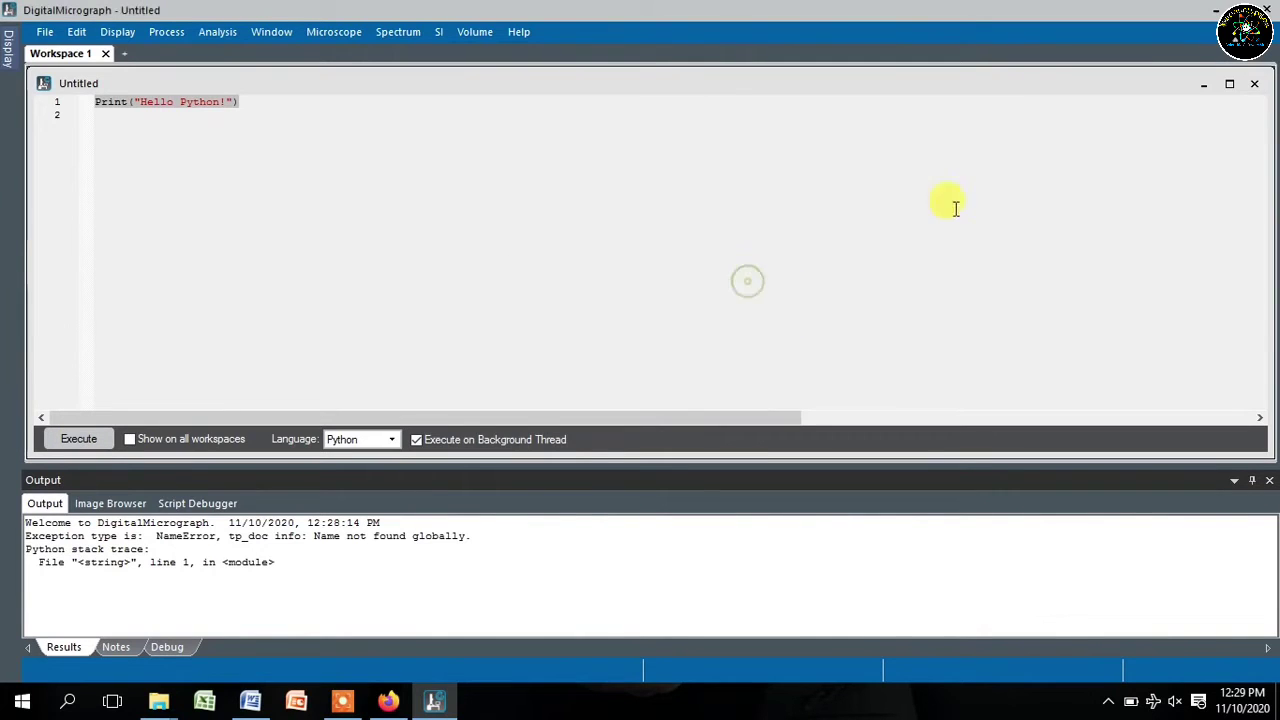
left_click(1203, 84)
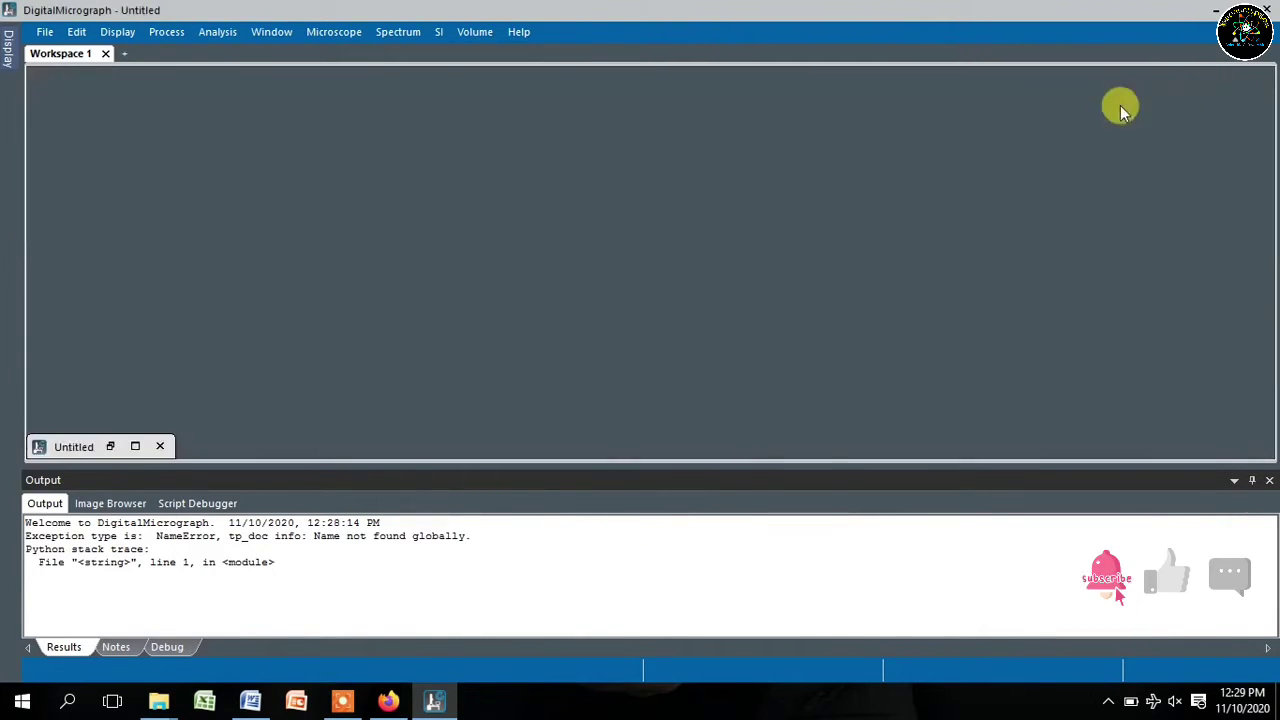
- Close the Untitled script without saving it
left_click(160, 446)
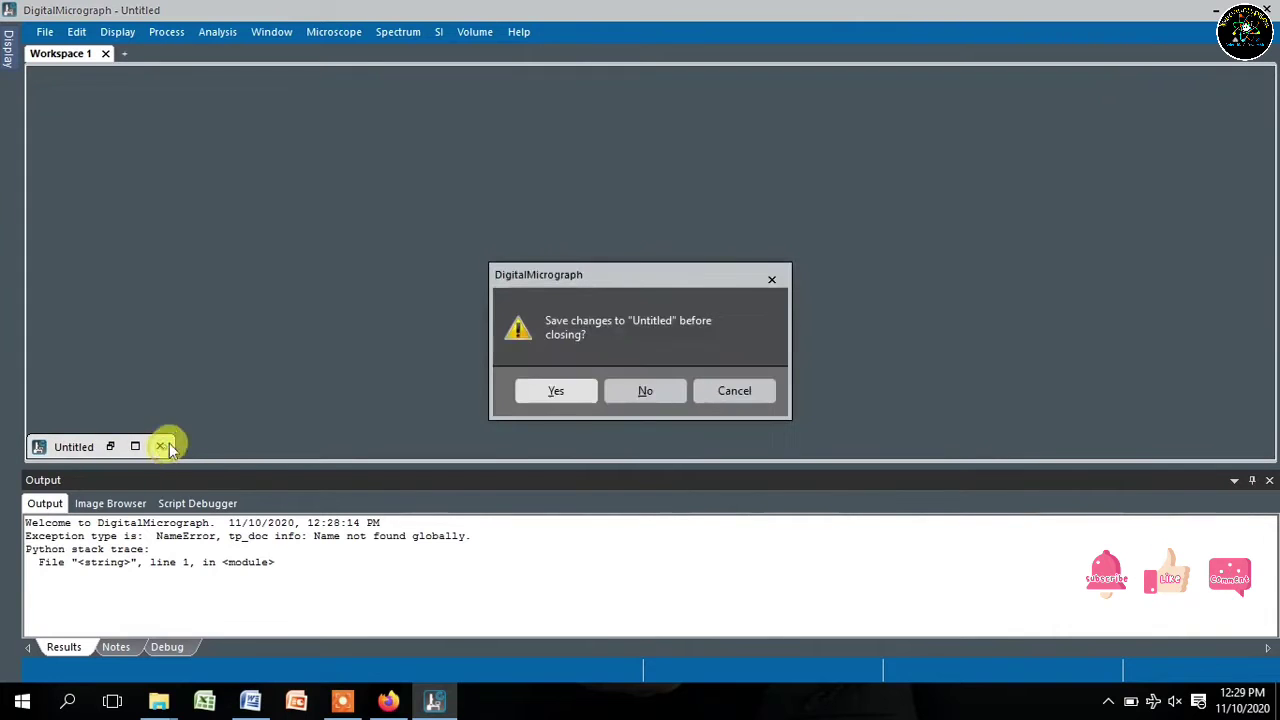
left_click(645, 392)
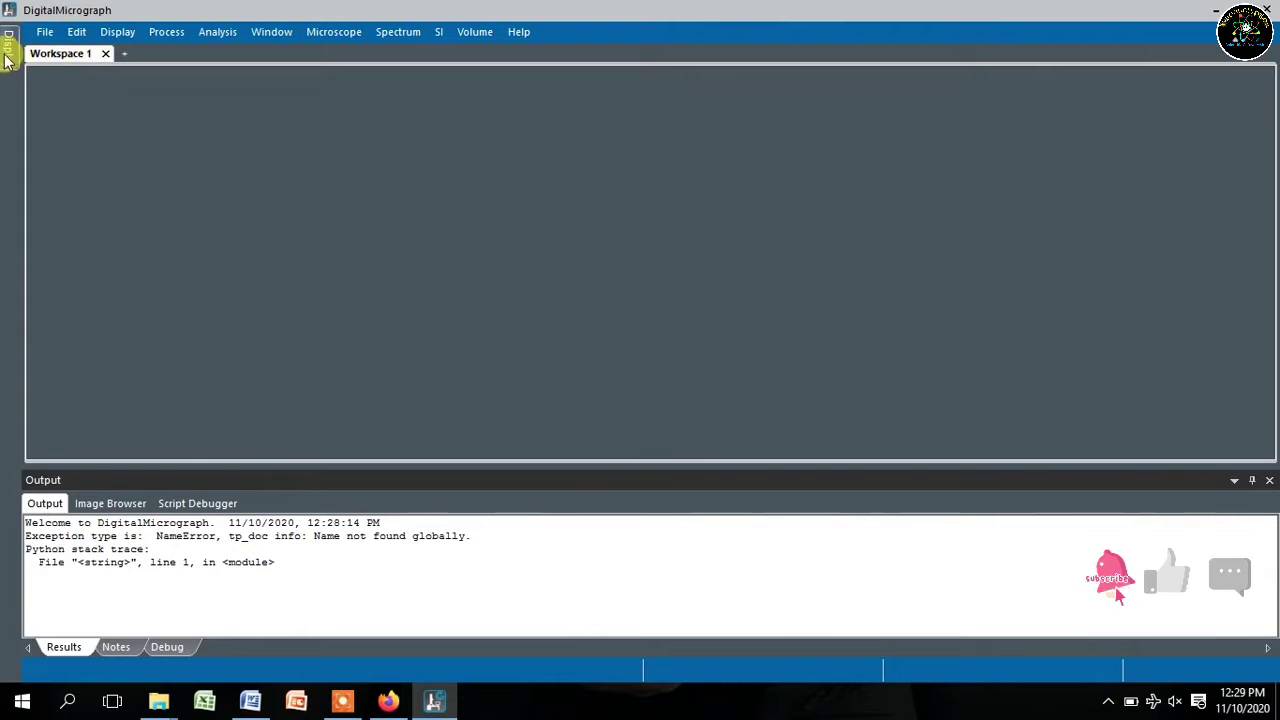
- Pin the Display panel so it stays docked beside Workspace 1
mouse_move(8, 55)
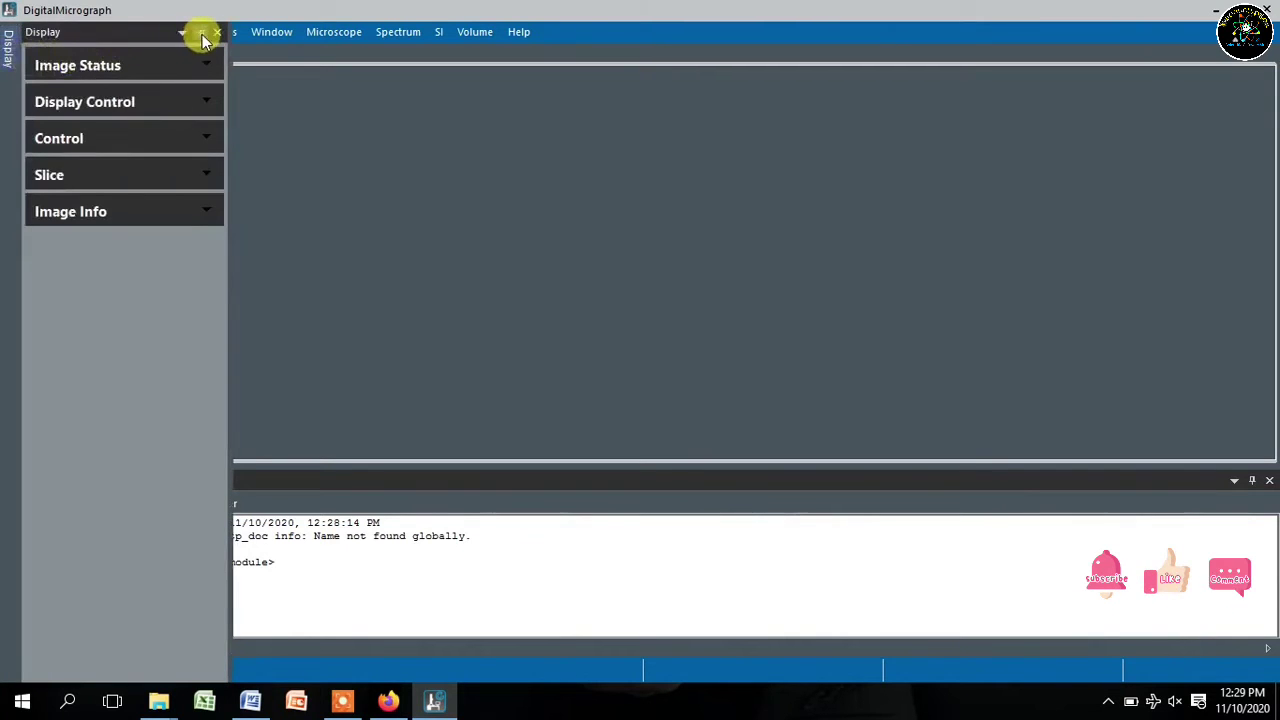
left_click(200, 32)
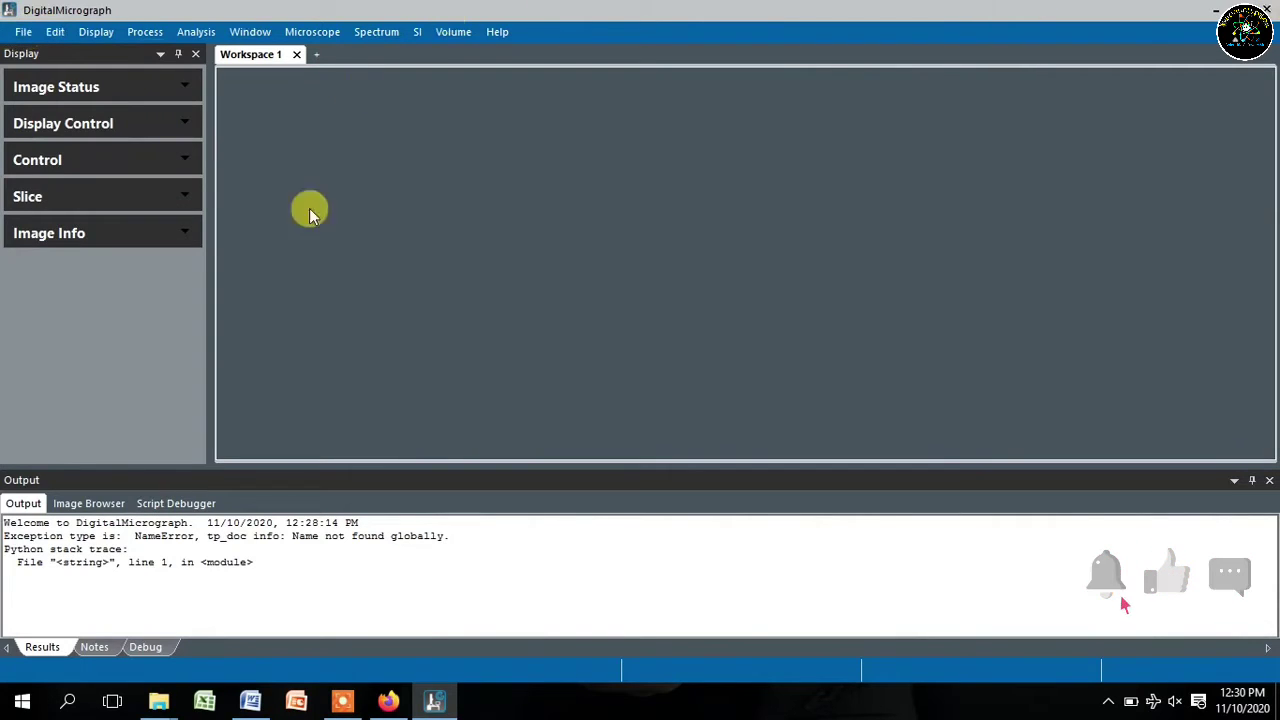
left_click(22, 32)
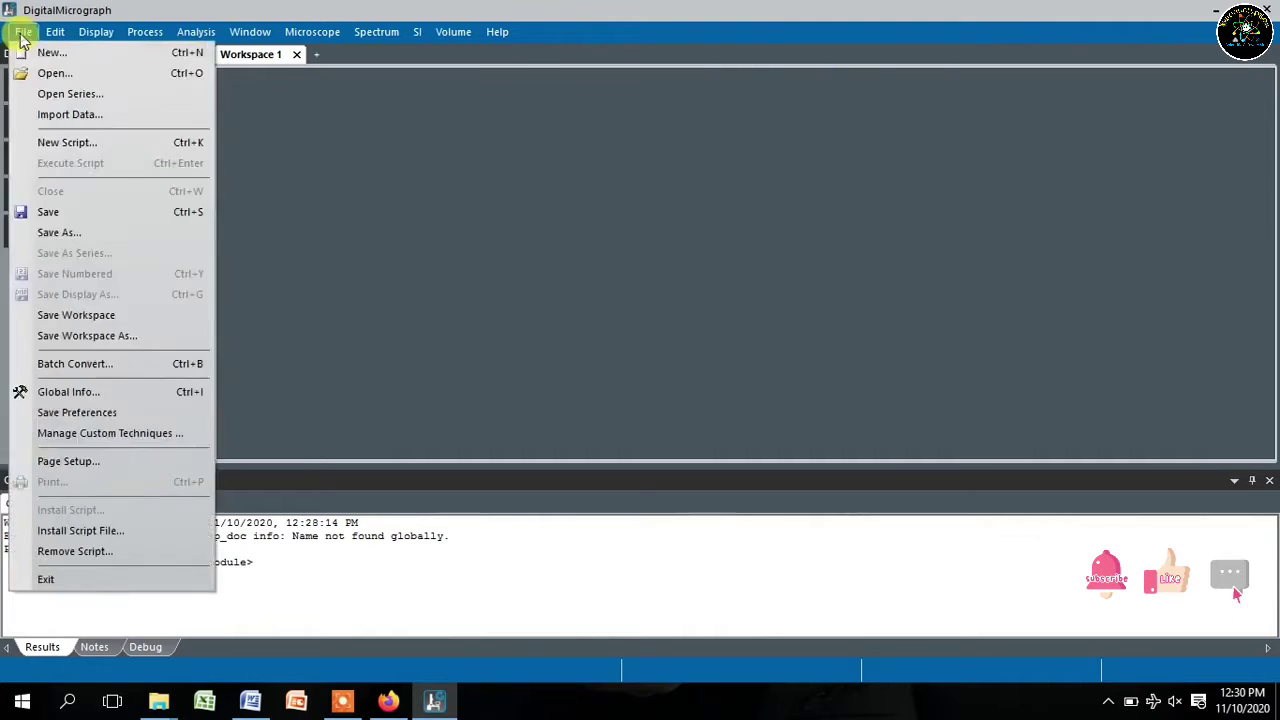
- Open the test-1098 micrograph from the Desktop, listing files of all types
left_click(35, 72)
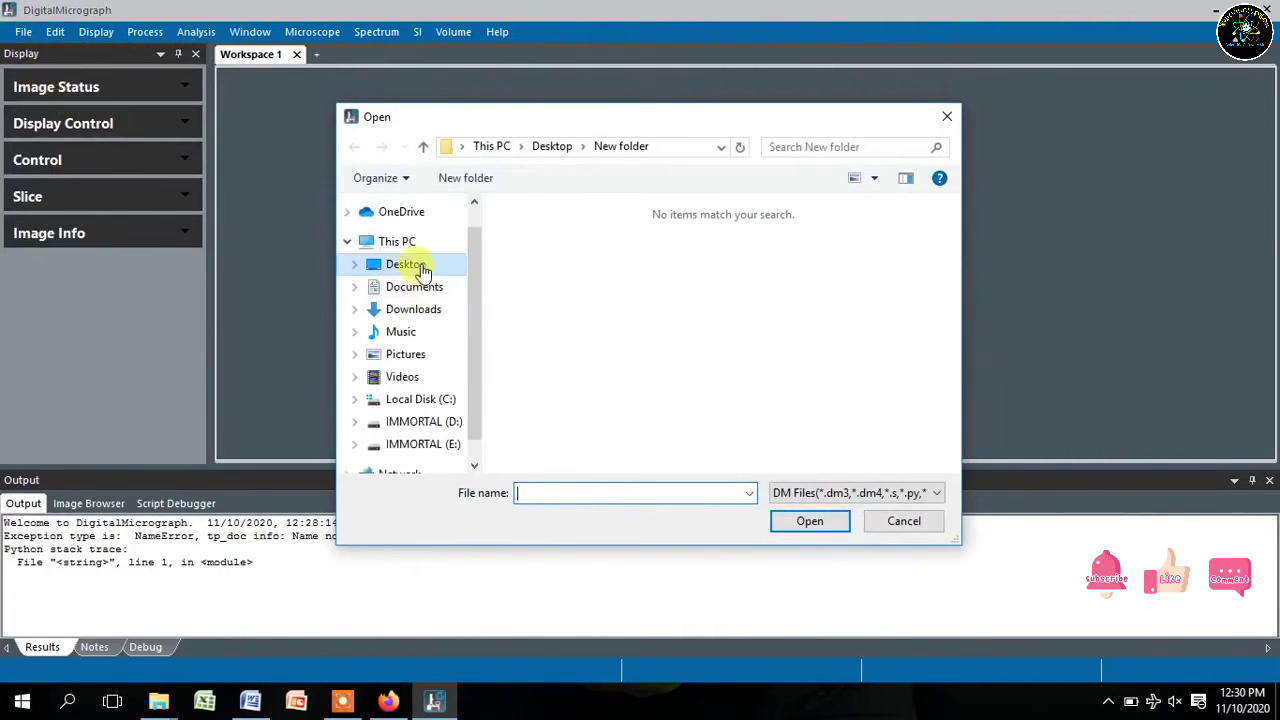
left_click(405, 264)
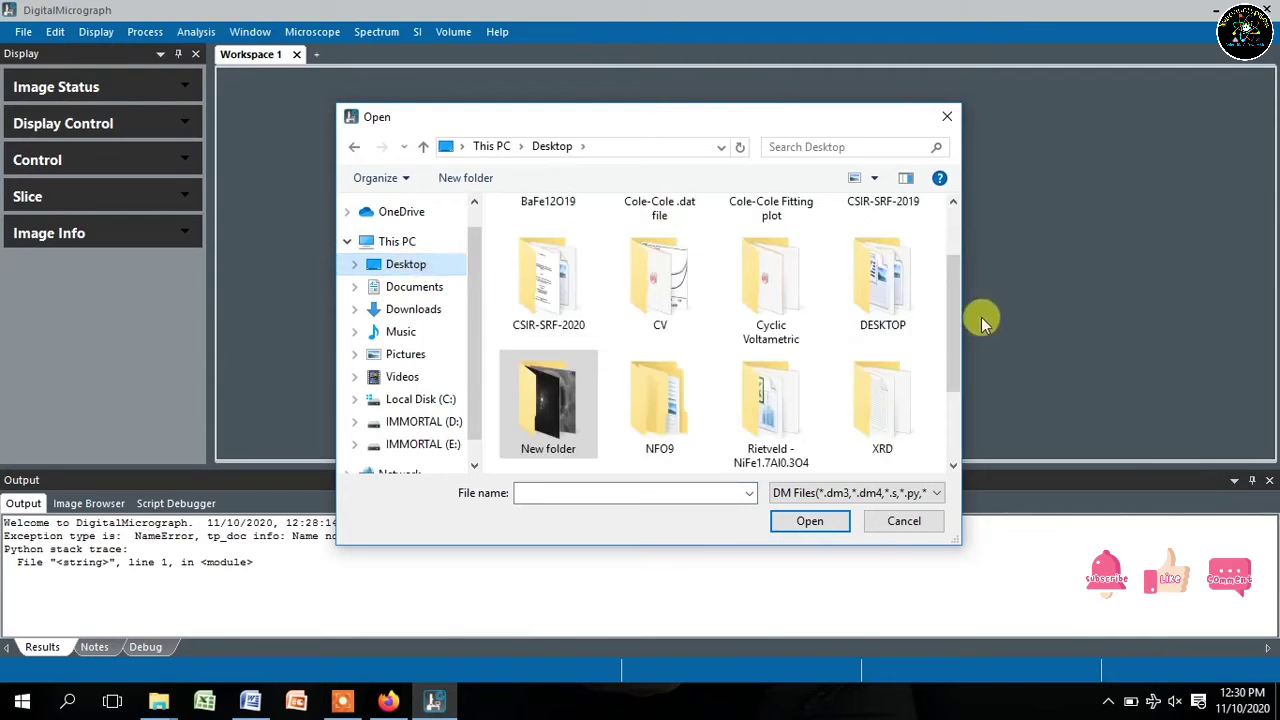
left_click_drag(957, 314, 952, 418)
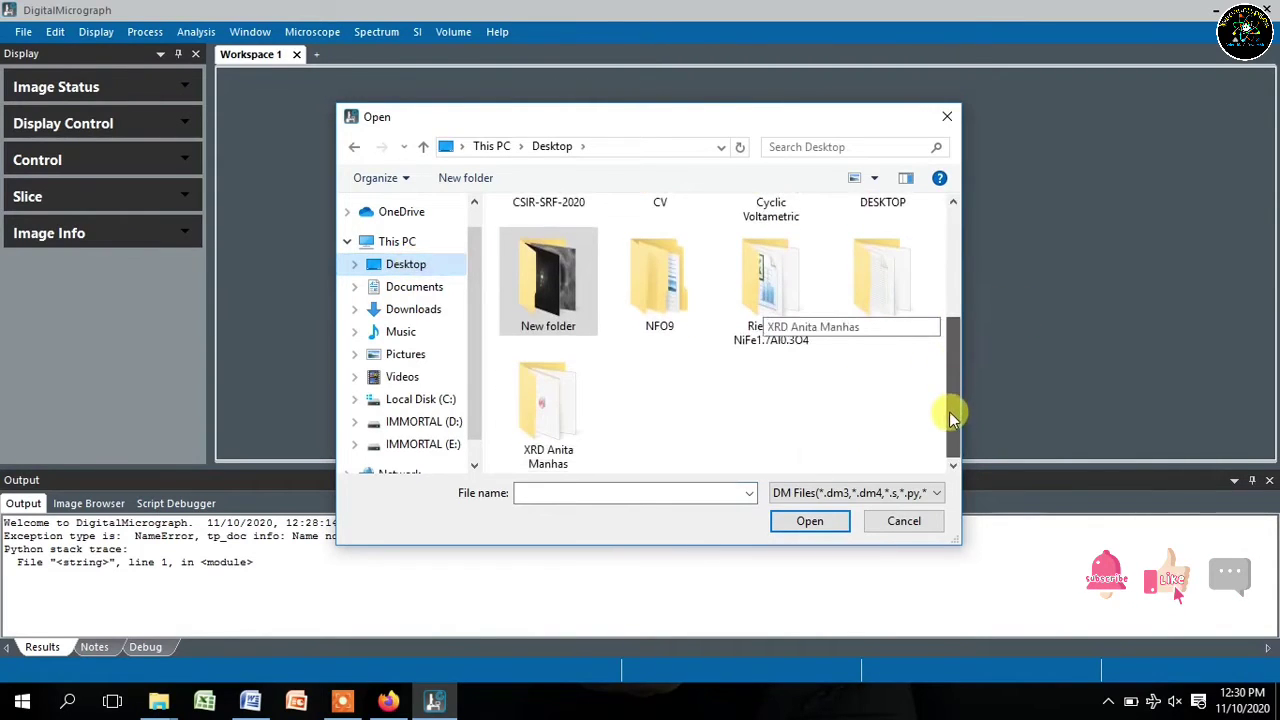
left_click(826, 491)
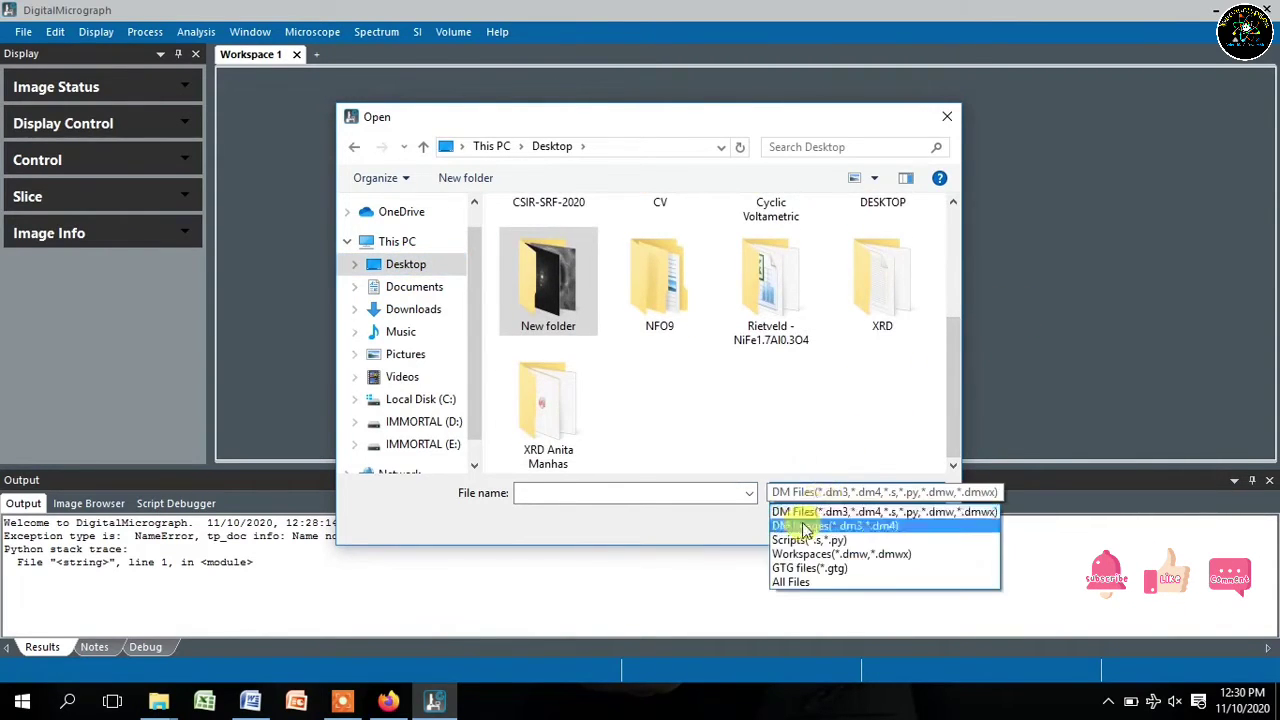
left_click(790, 582)
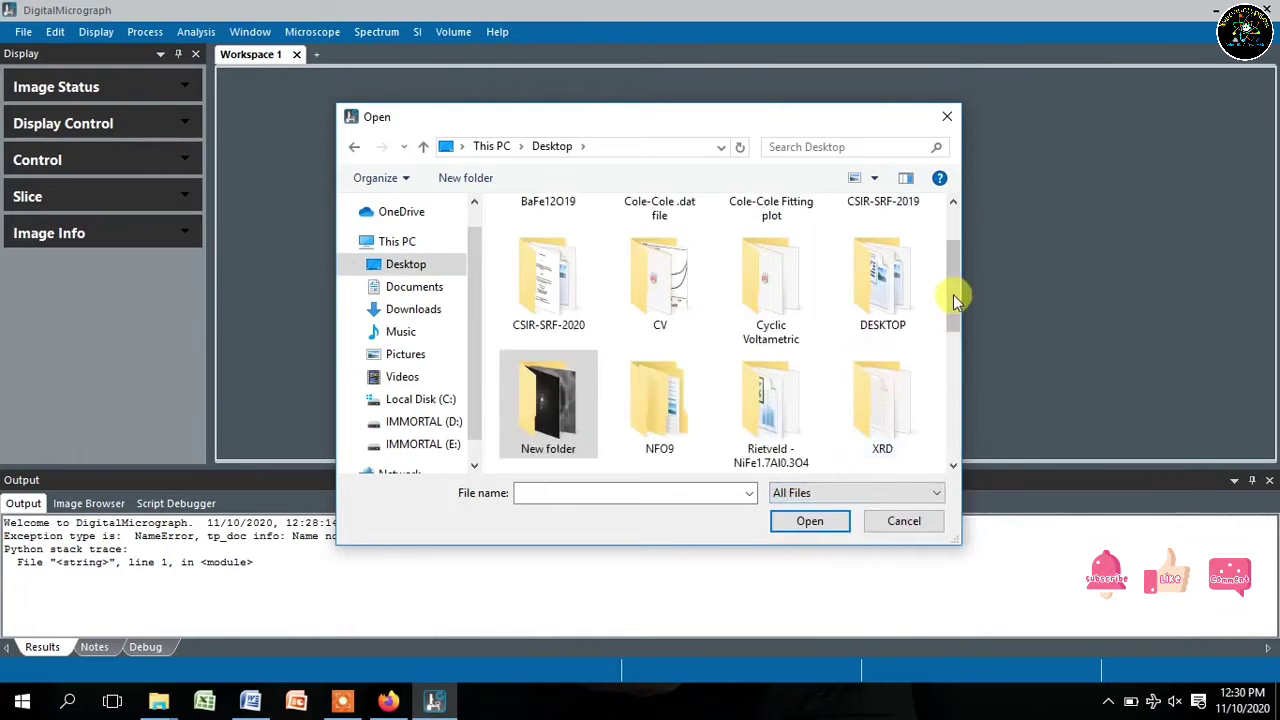
left_click_drag(953, 294, 955, 373)
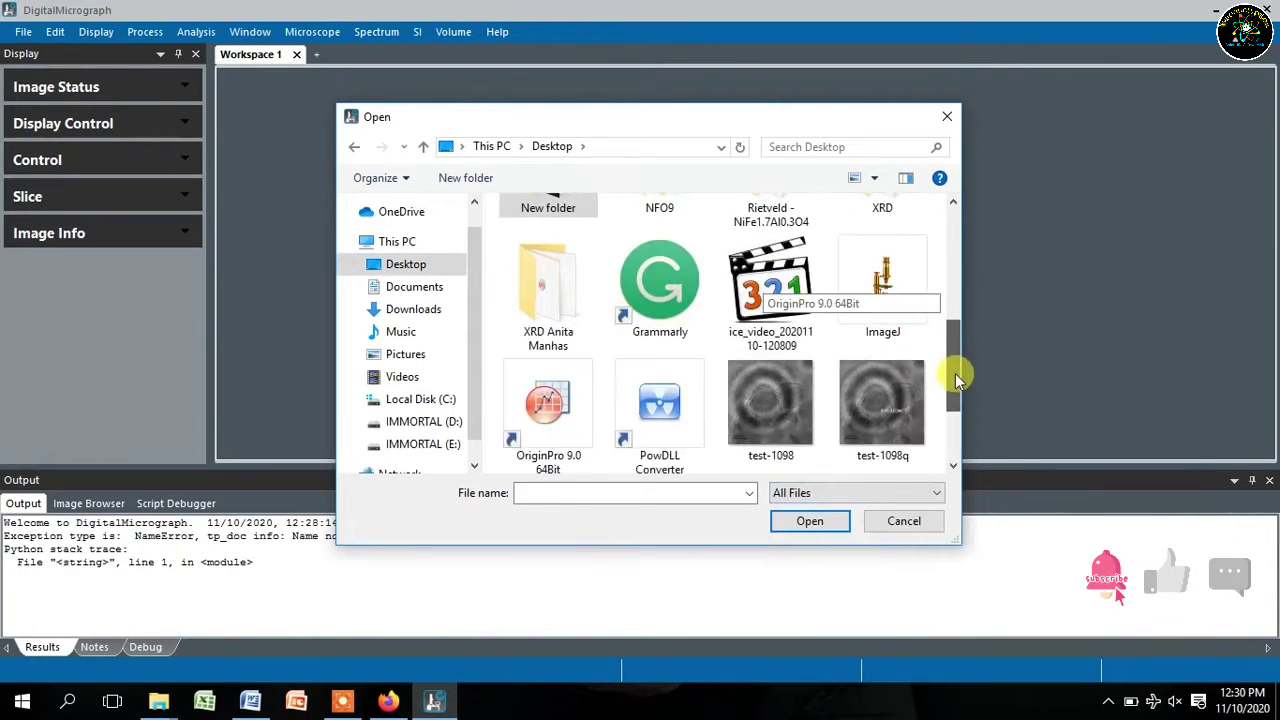
left_click(785, 427)
left_click(797, 525)
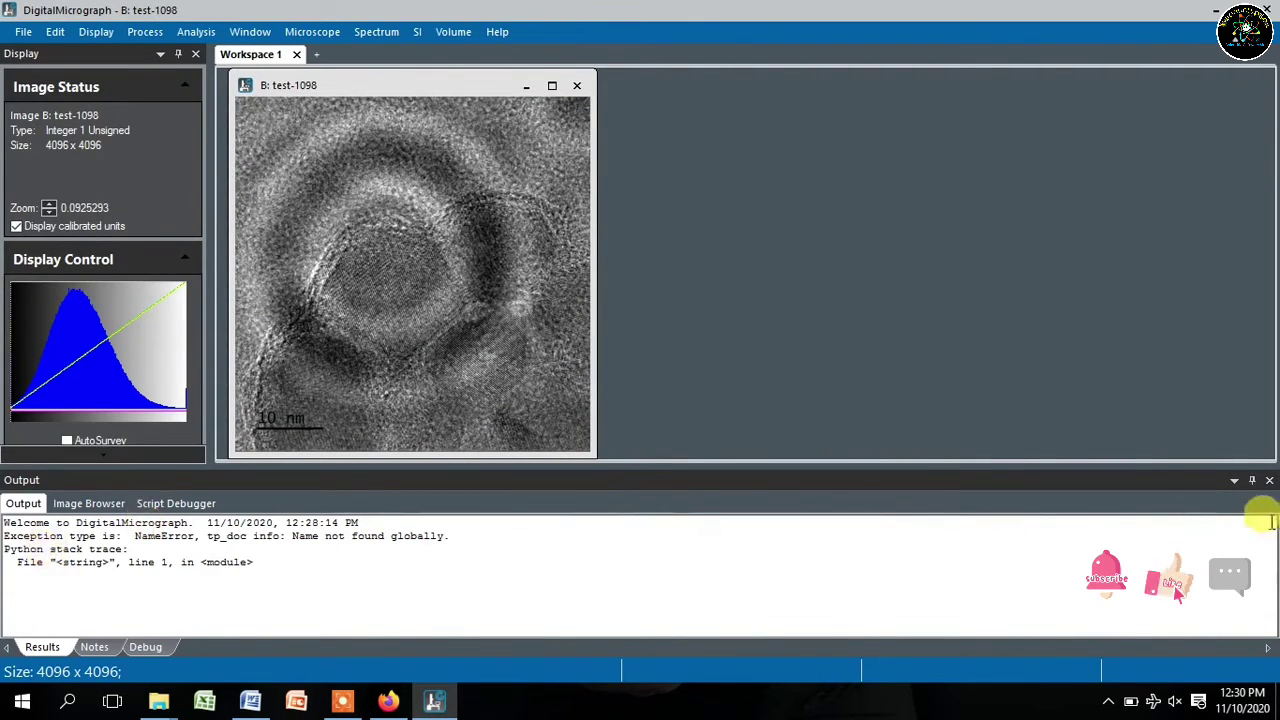
- Auto-hide the Output log, then reposition and enlarge the test-1098 image window
left_click(1251, 482)
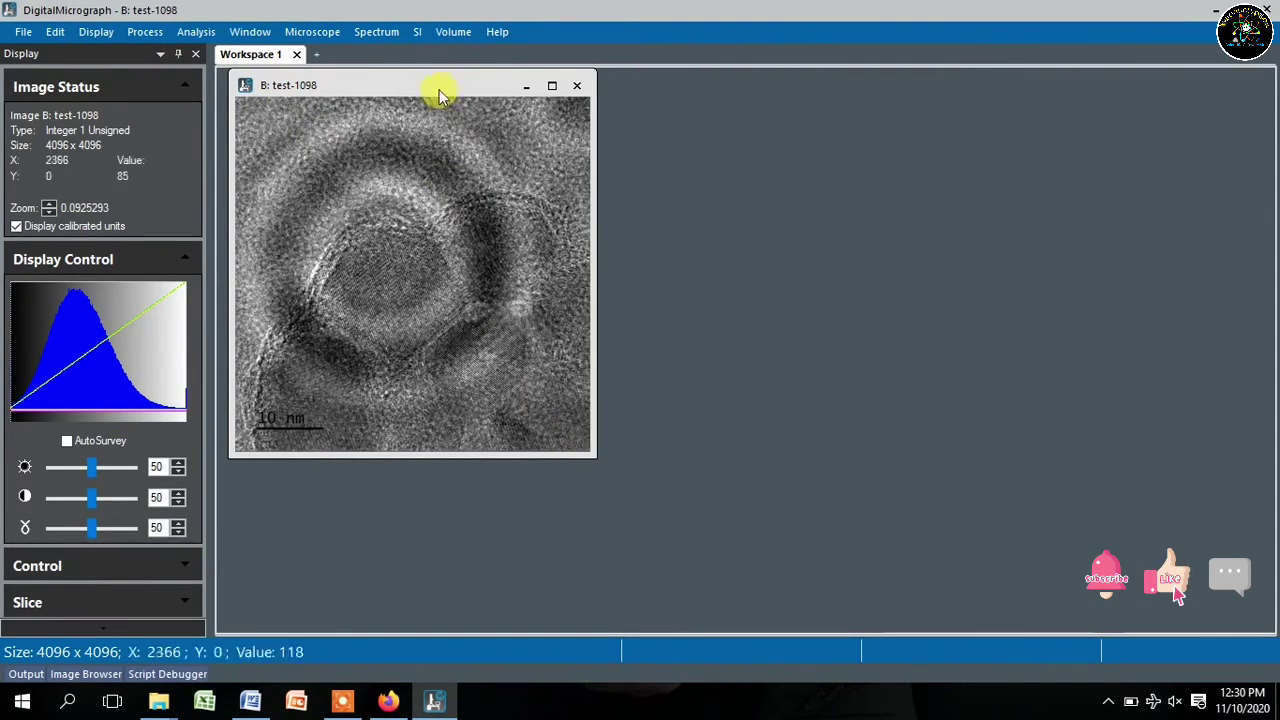
left_click_drag(429, 84, 422, 90)
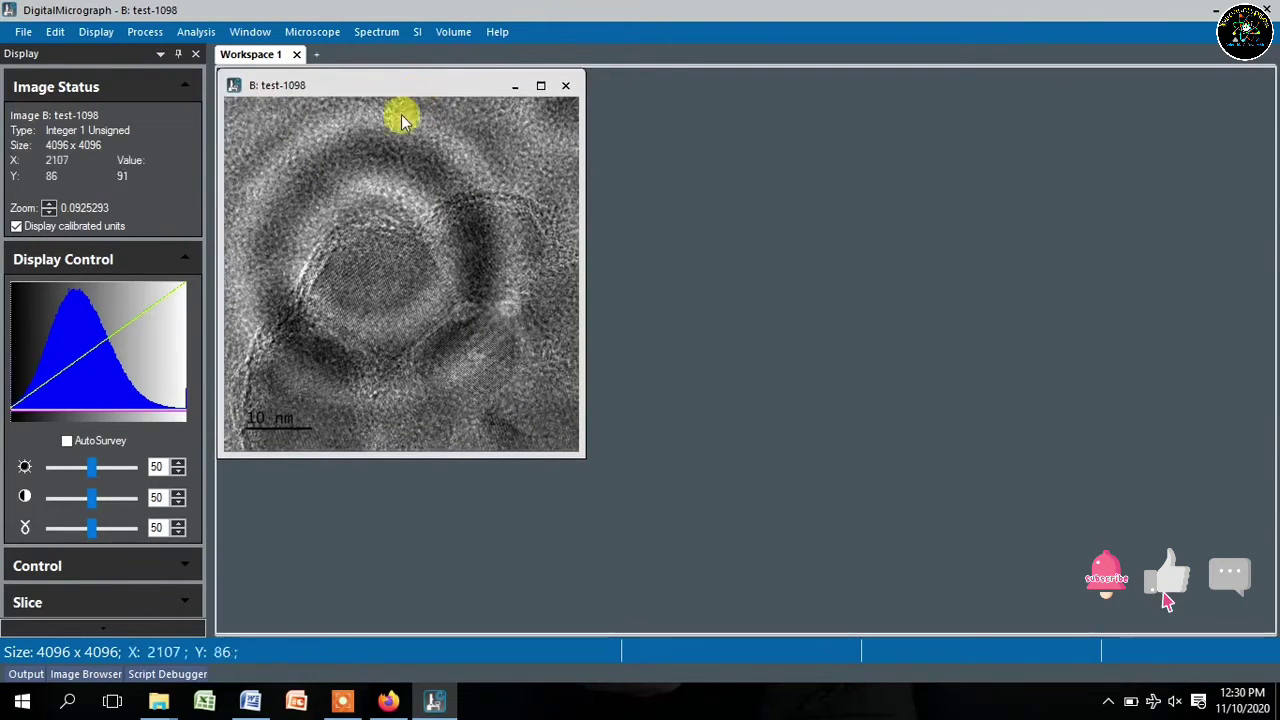
left_click_drag(577, 450, 710, 626)
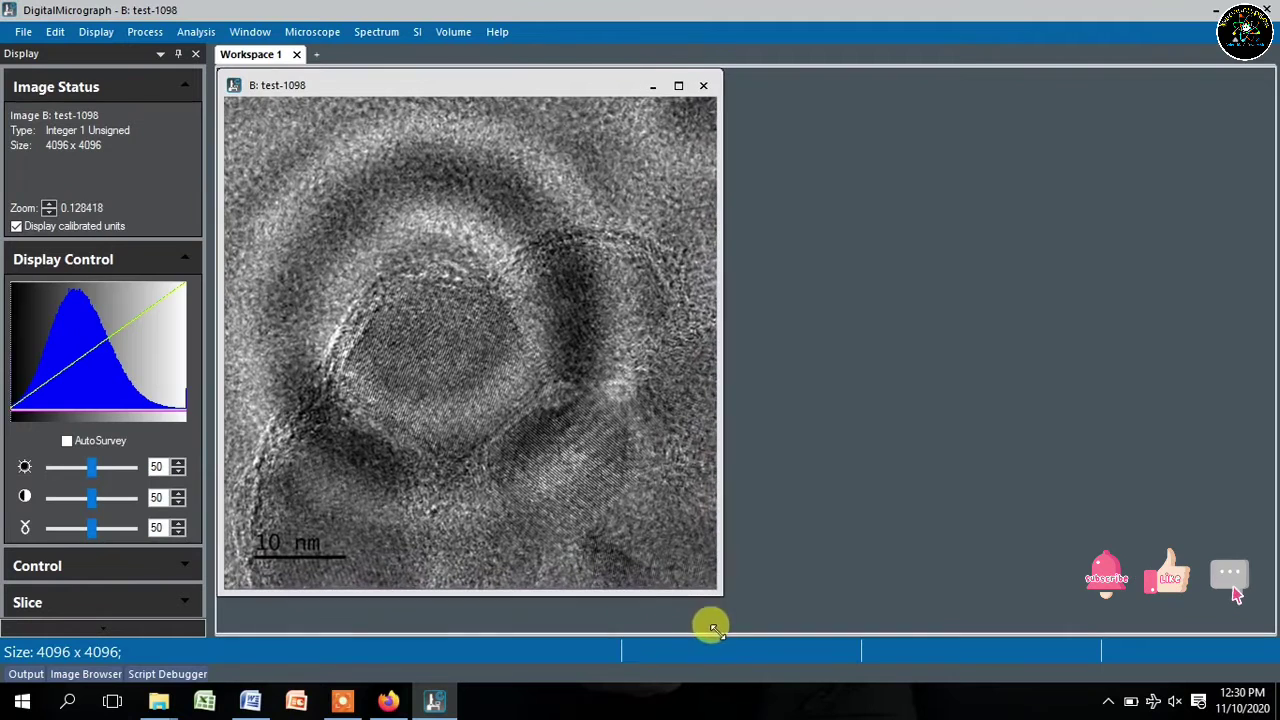
left_click(336, 36)
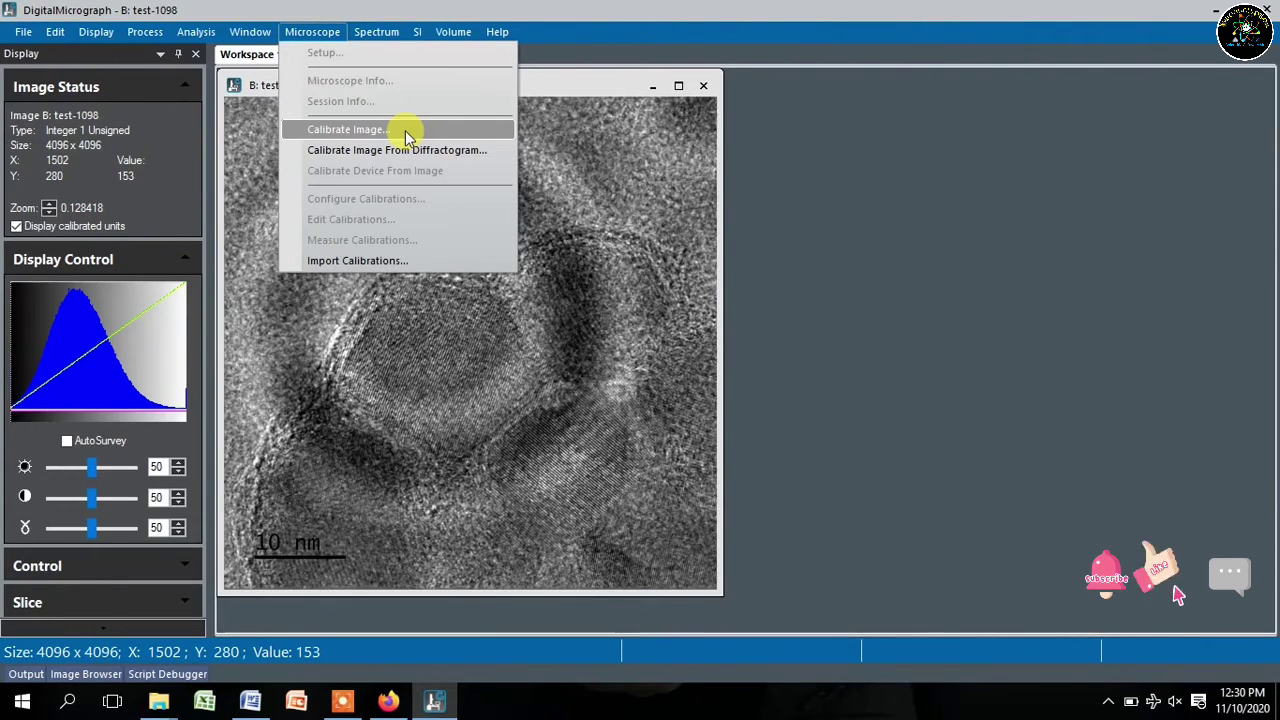
- Calibrate test-1098 by fitting the length line to the scale bar as 10 nm
left_click(410, 129)
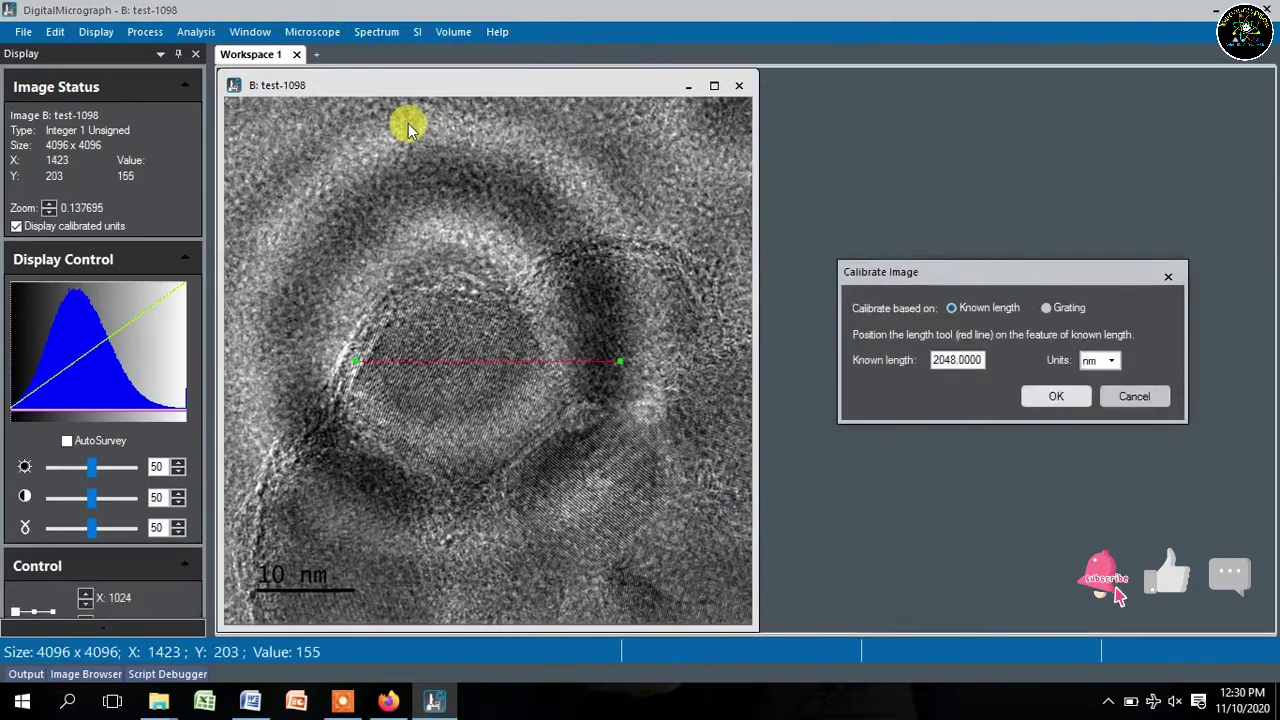
left_click_drag(517, 365, 417, 588)
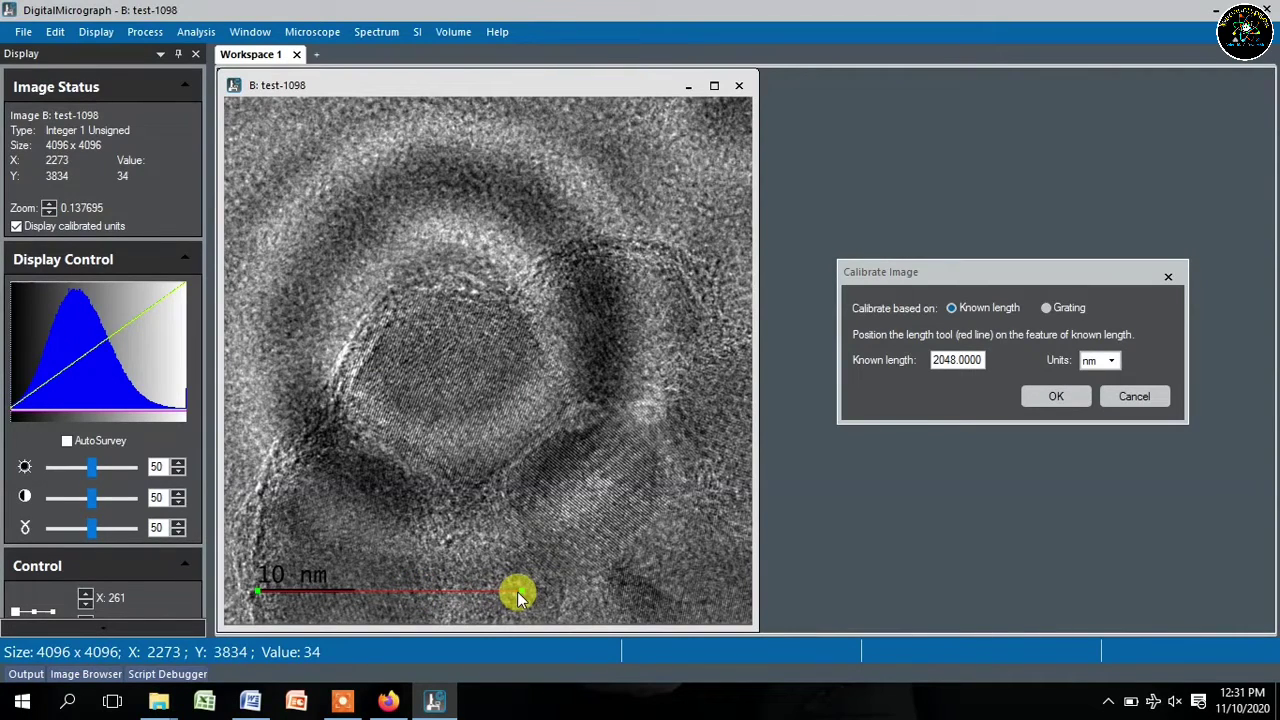
left_click_drag(511, 596, 474, 594)
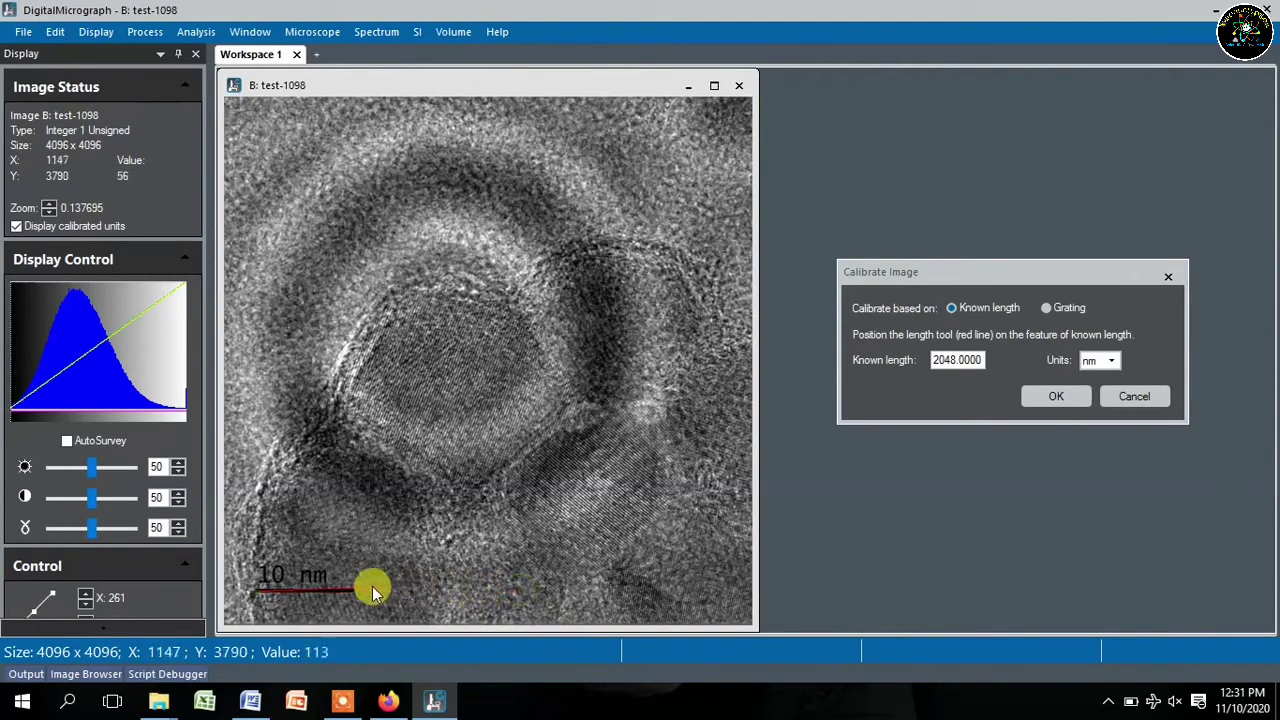
left_click_drag(372, 586, 358, 590)
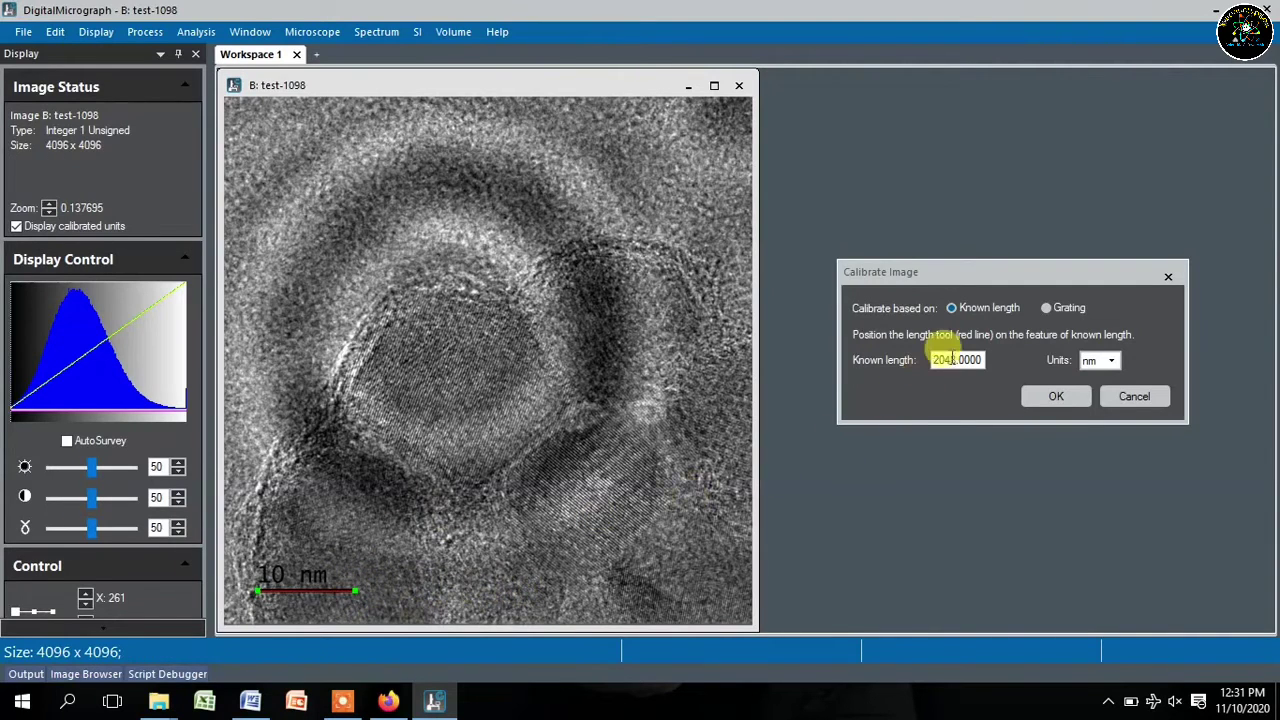
double_click(984, 361)
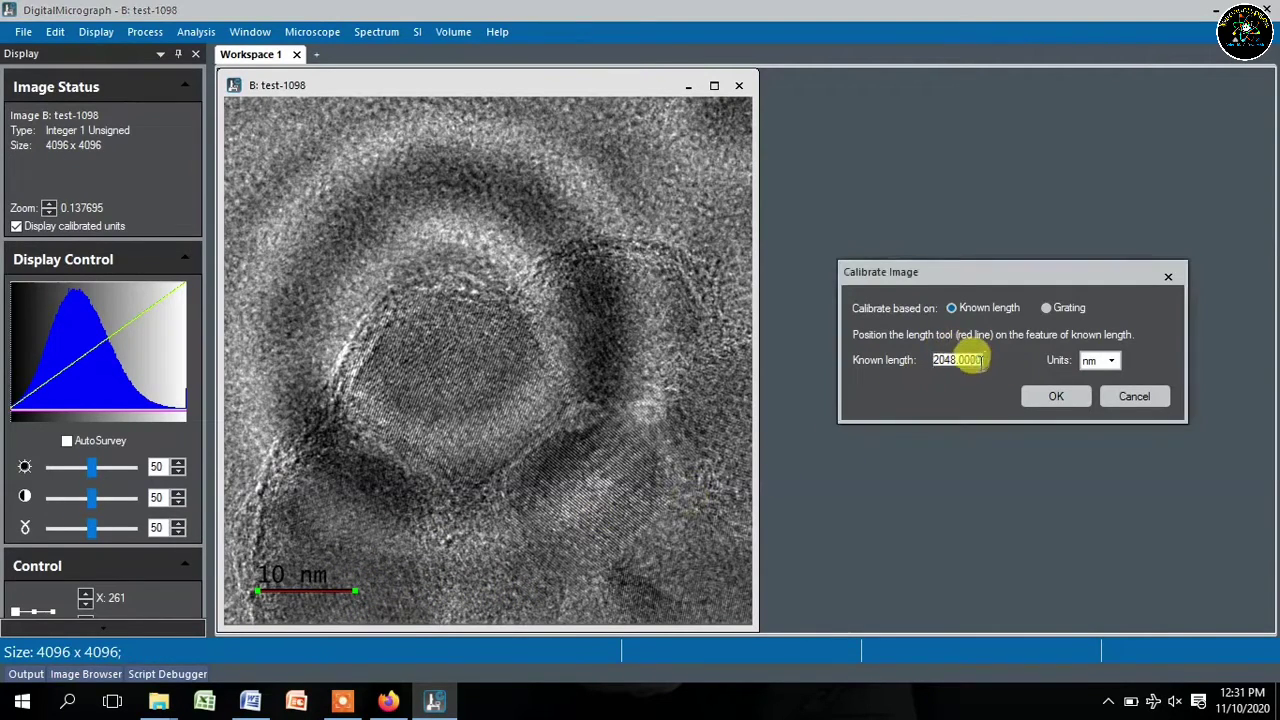
type("10")
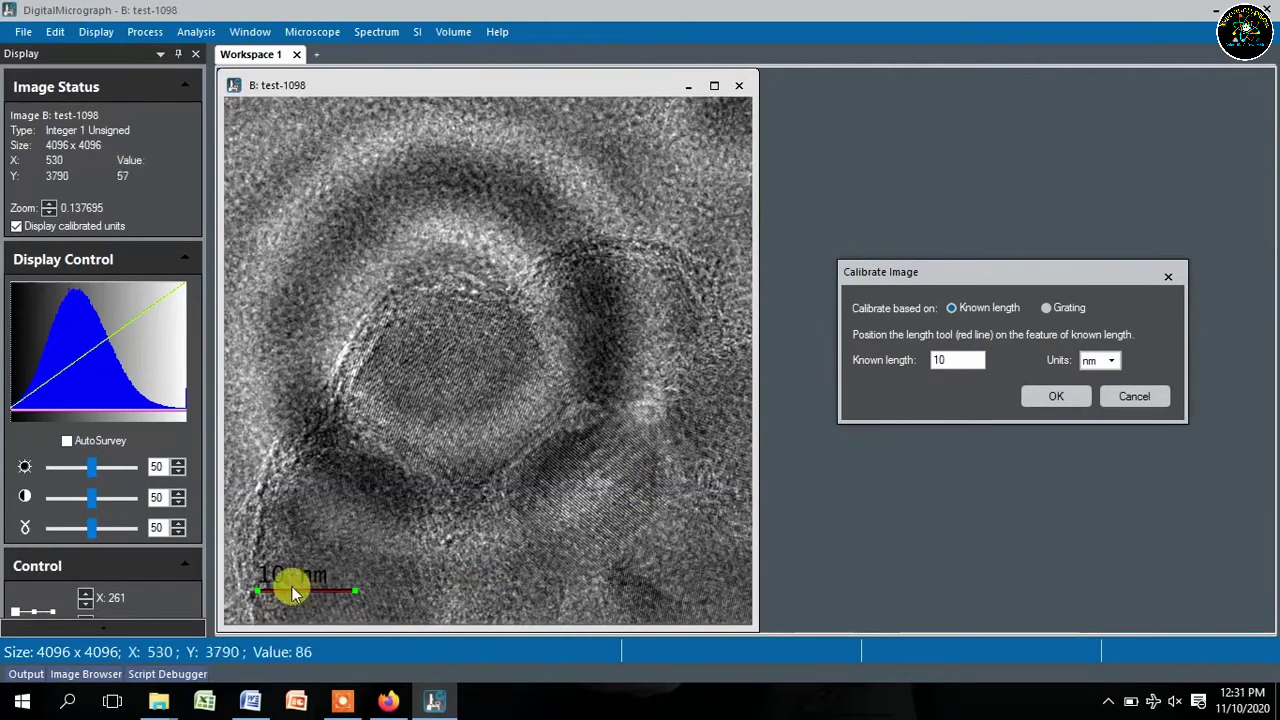
left_click(1108, 360)
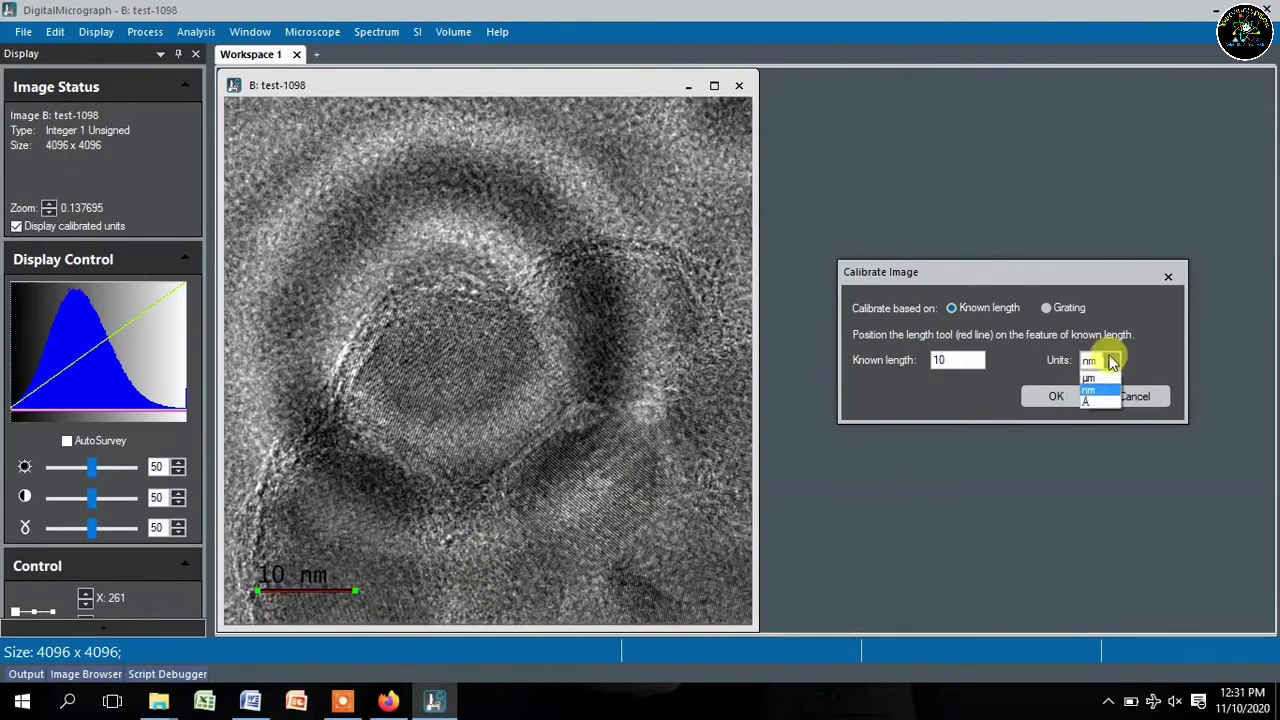
left_click(1091, 391)
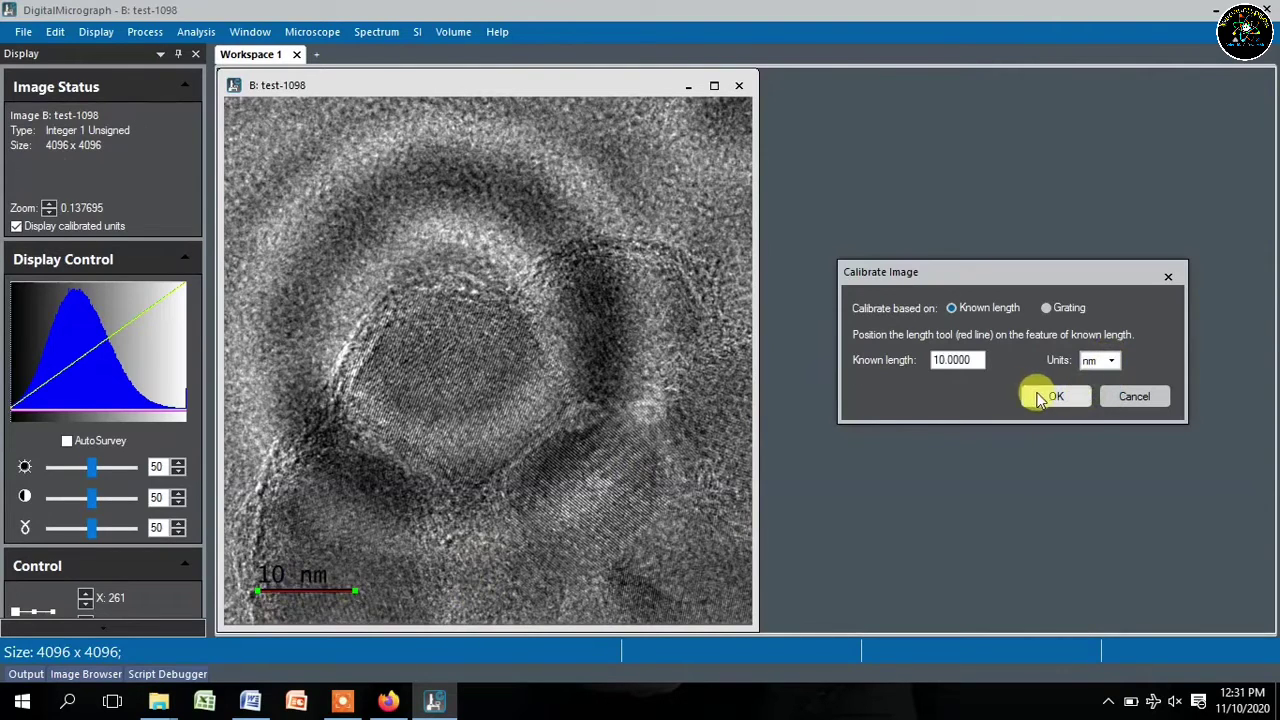
left_click(1053, 398)
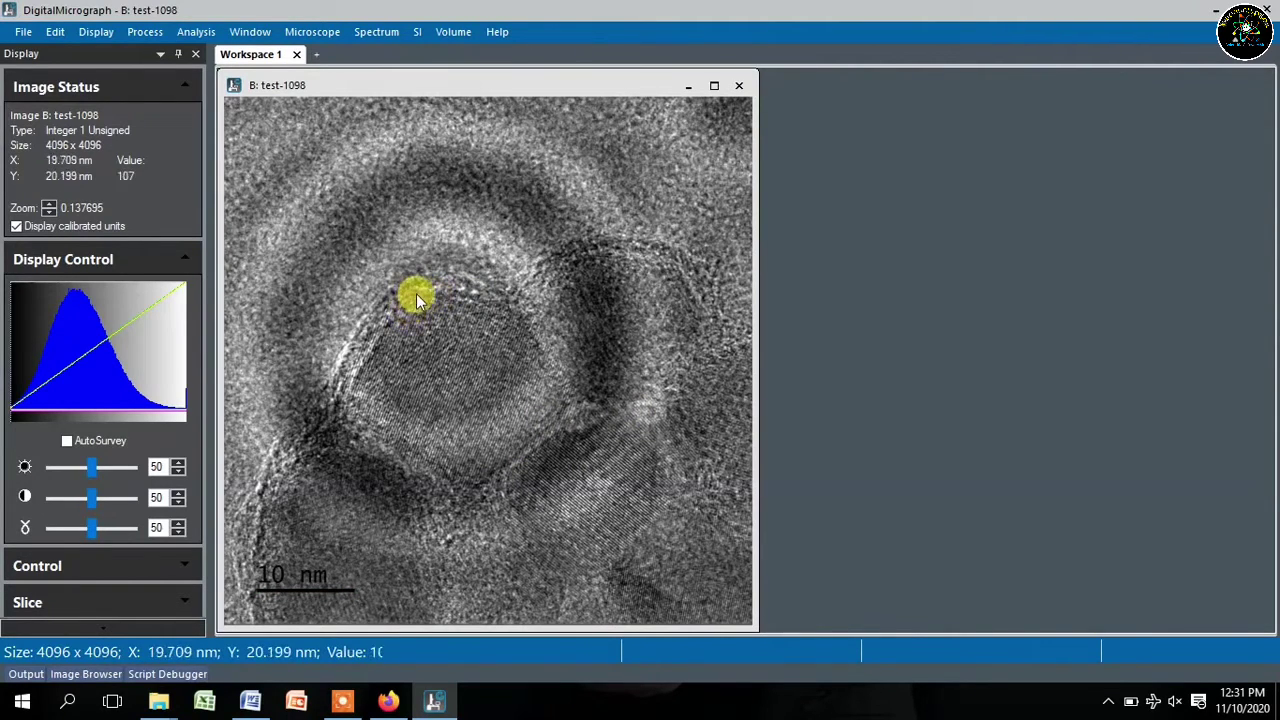
- Draw a rectangular ROI over the lattice fringes inside the central particle
right_click(416, 293)
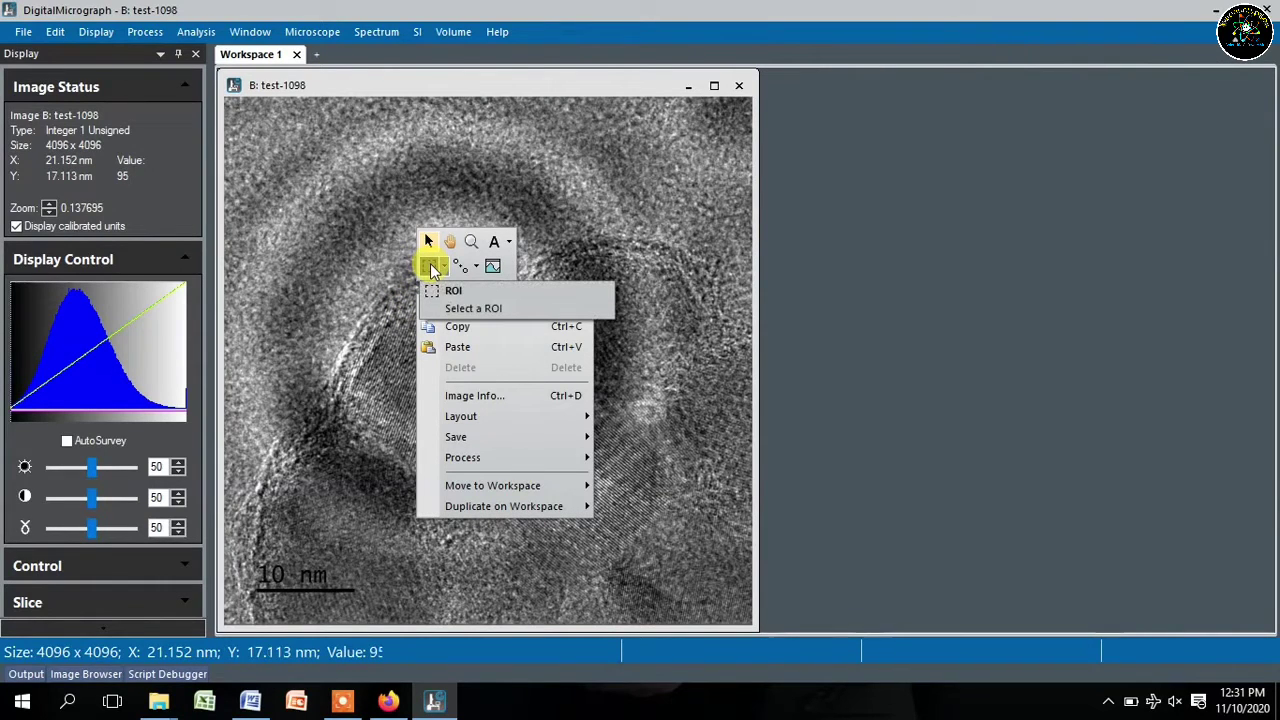
left_click(432, 268)
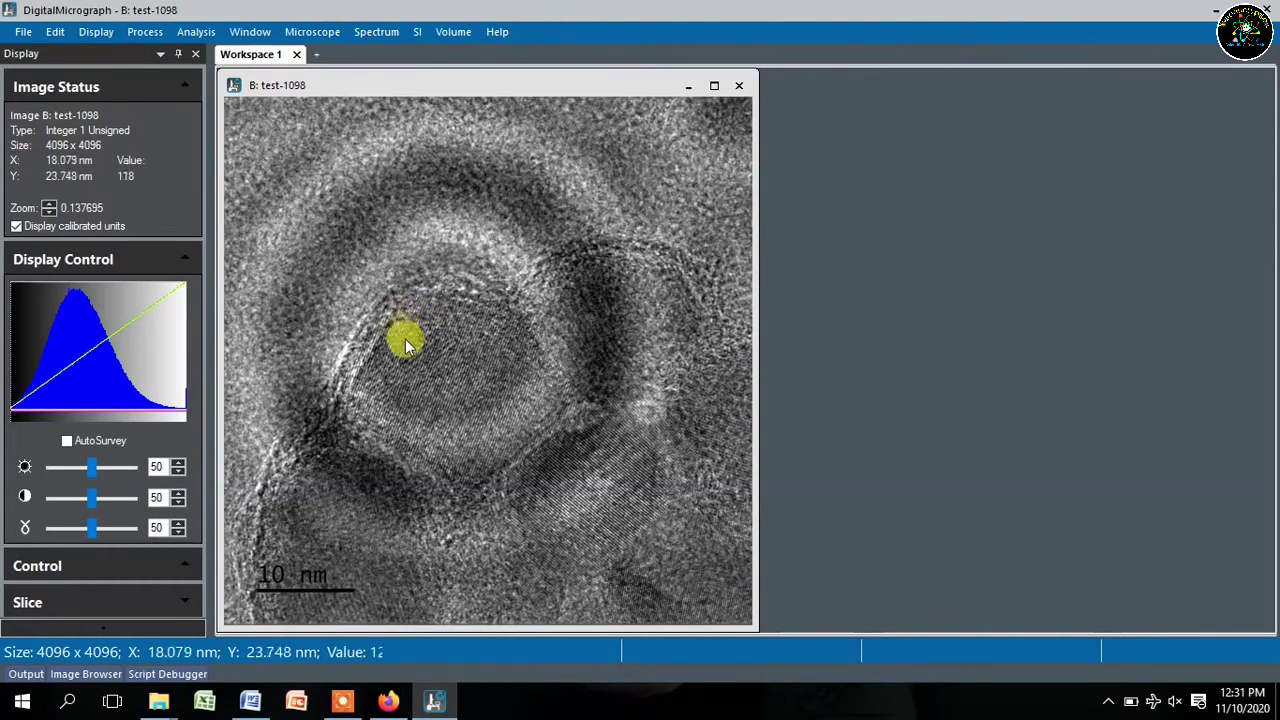
left_click_drag(407, 346, 514, 392)
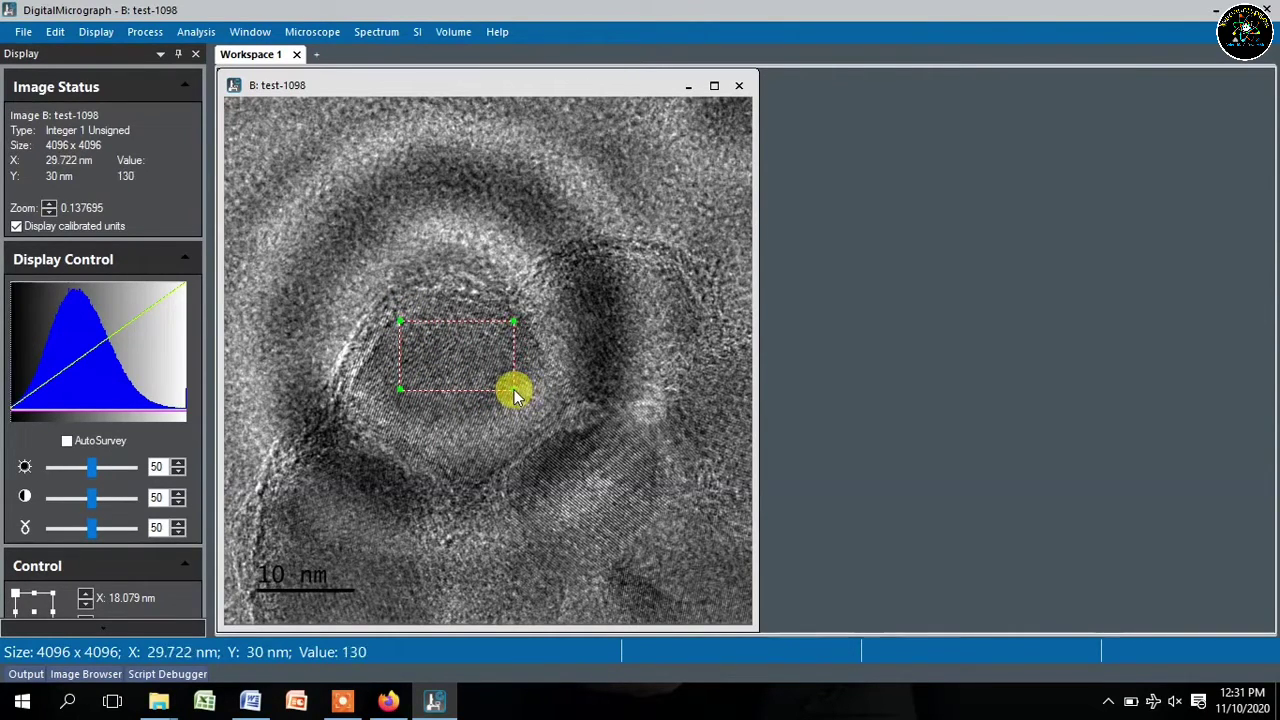
left_click(148, 32)
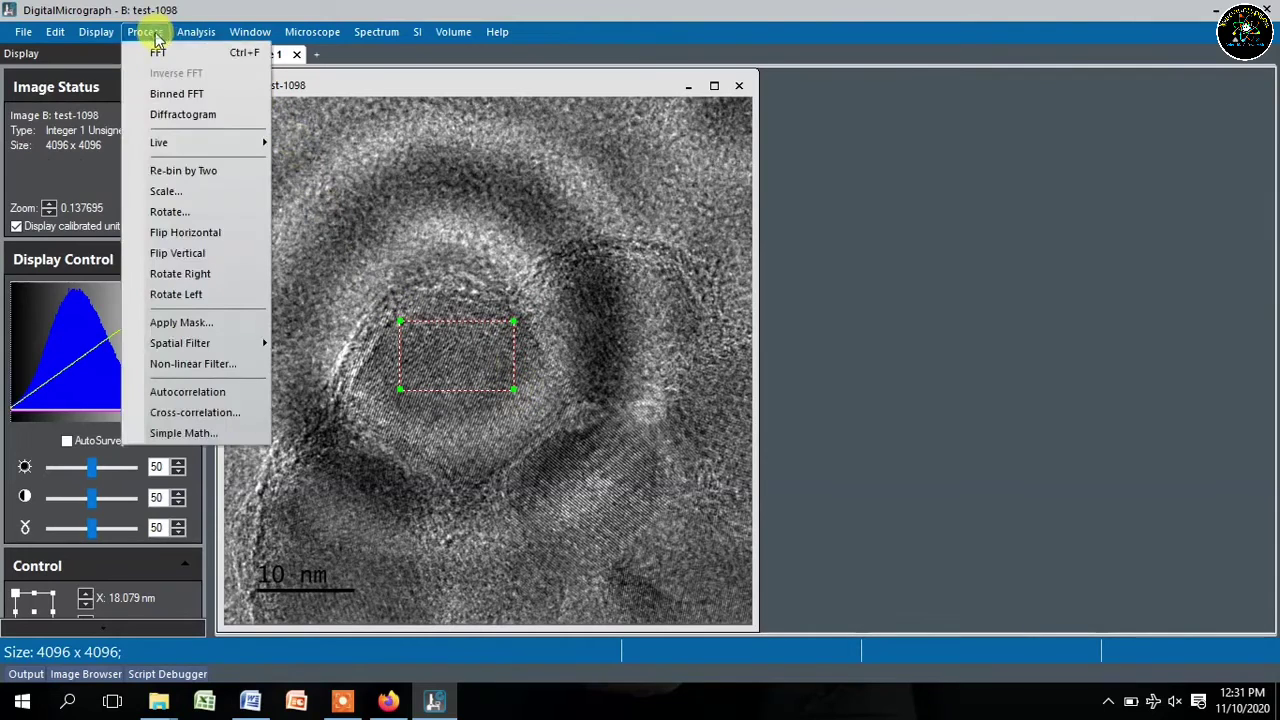
- Compute the FFT of the ROI and place a symmetric spot-mask pair on its bright spots
left_click(200, 58)
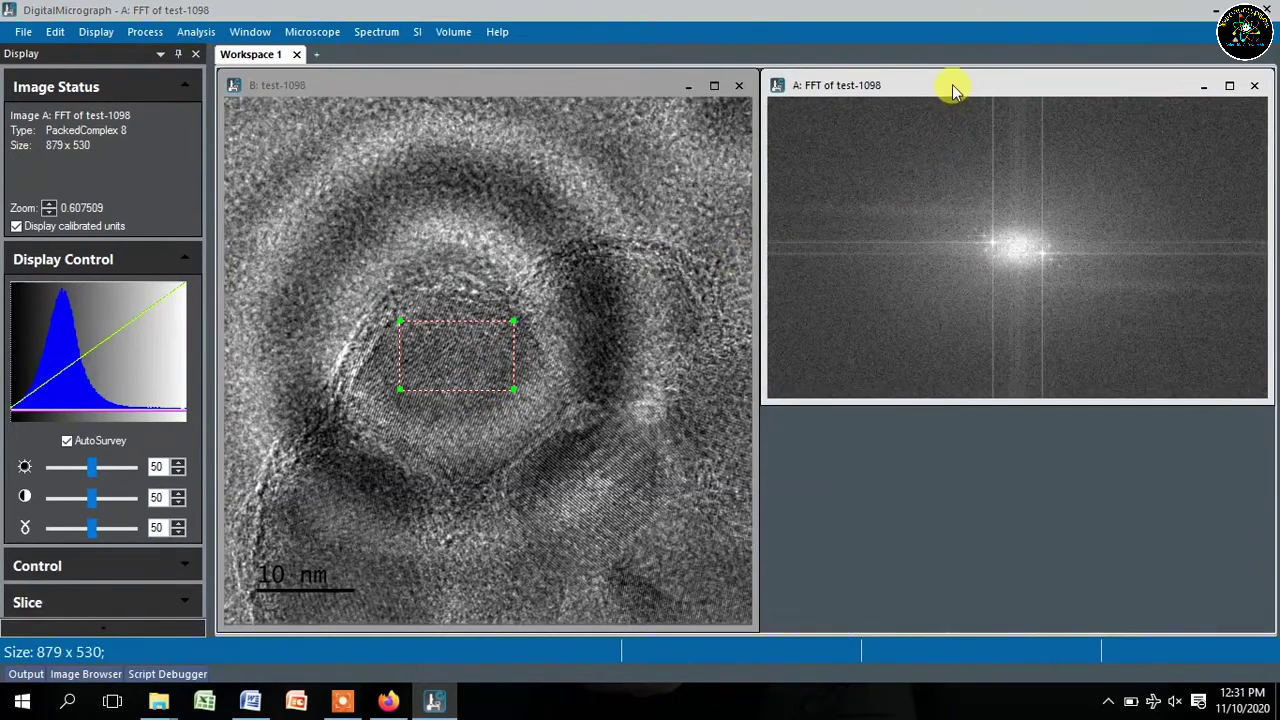
left_click_drag(953, 90, 678, 84)
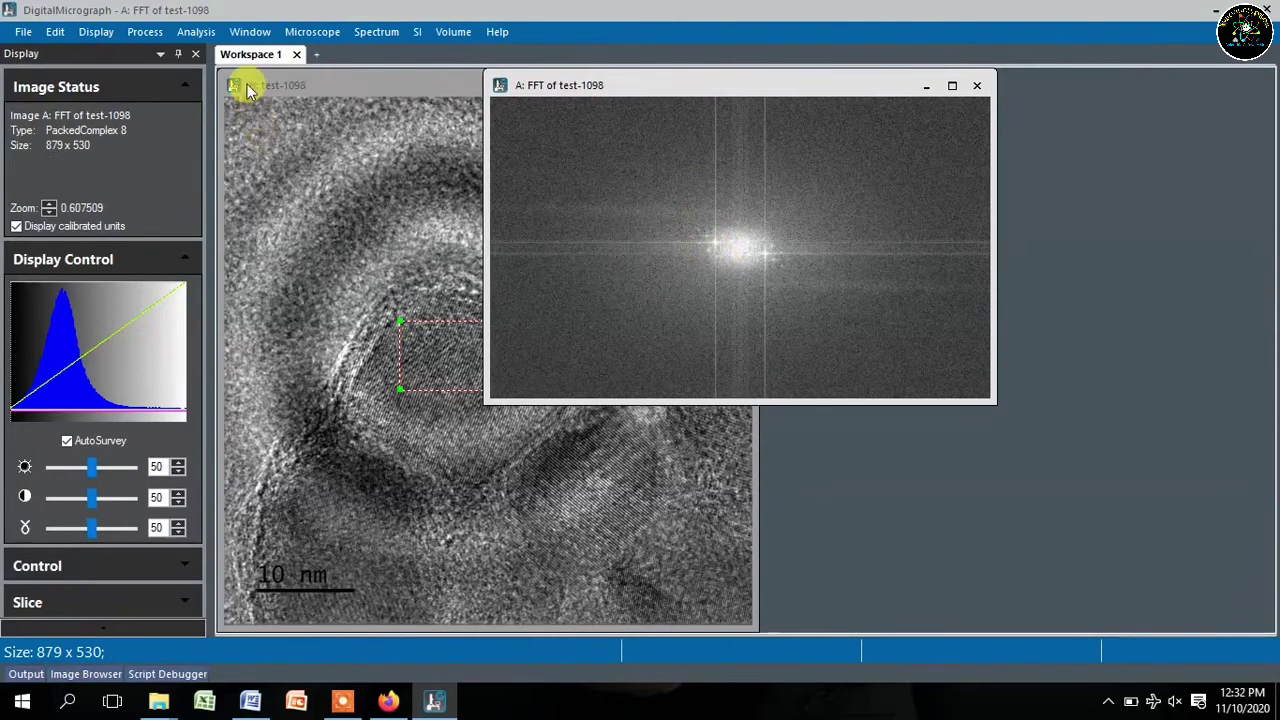
right_click(741, 243)
left_click(817, 212)
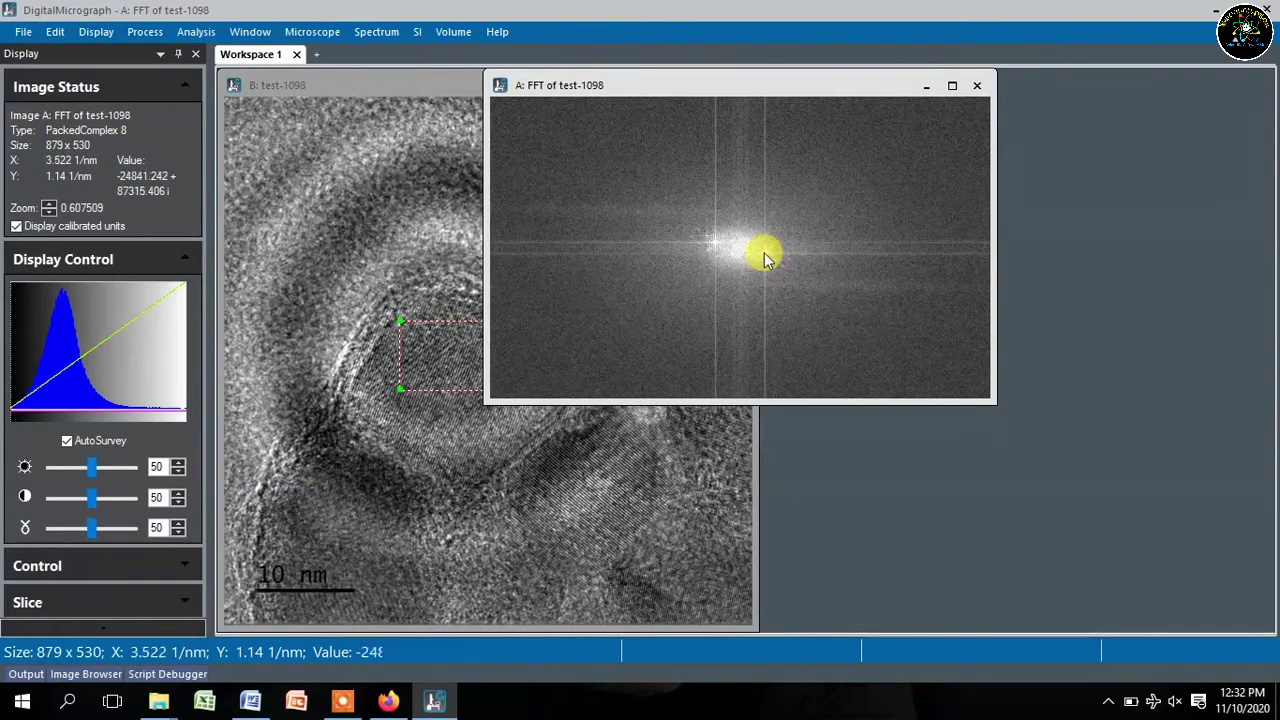
left_click(764, 253)
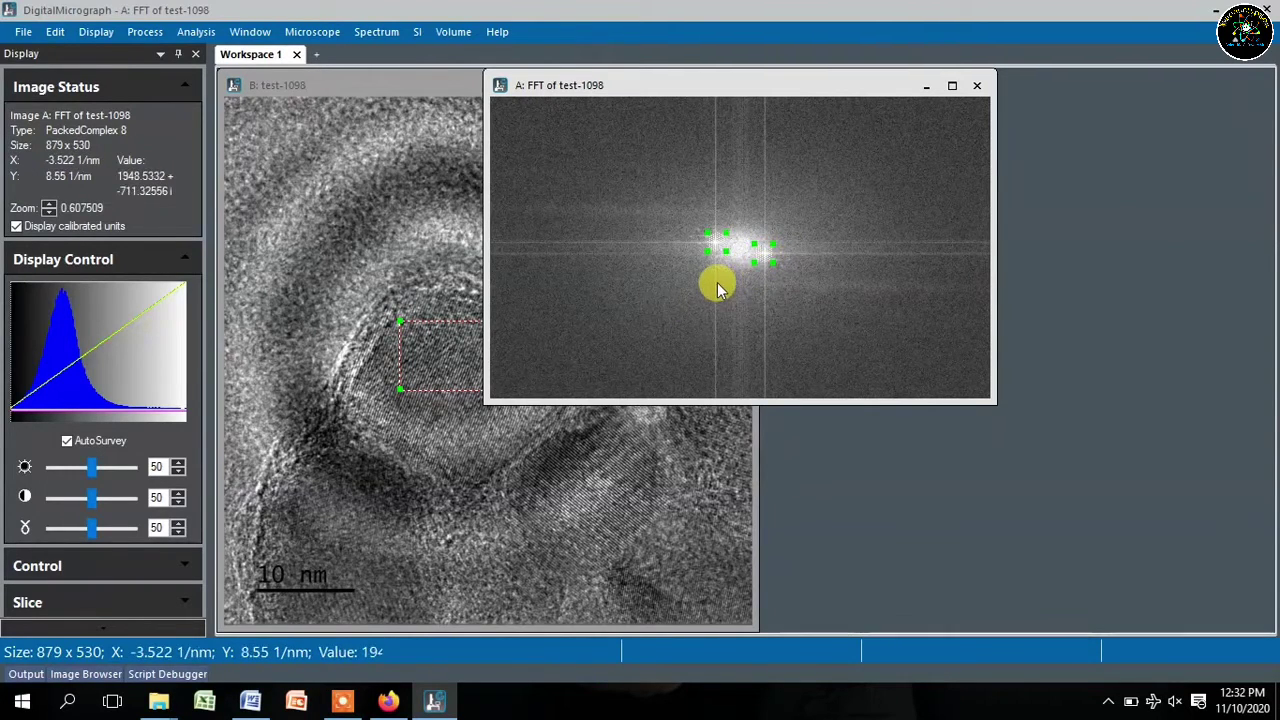
- Apply the spot mask to the FFT, creating masked image C: Untitled
left_click(145, 32)
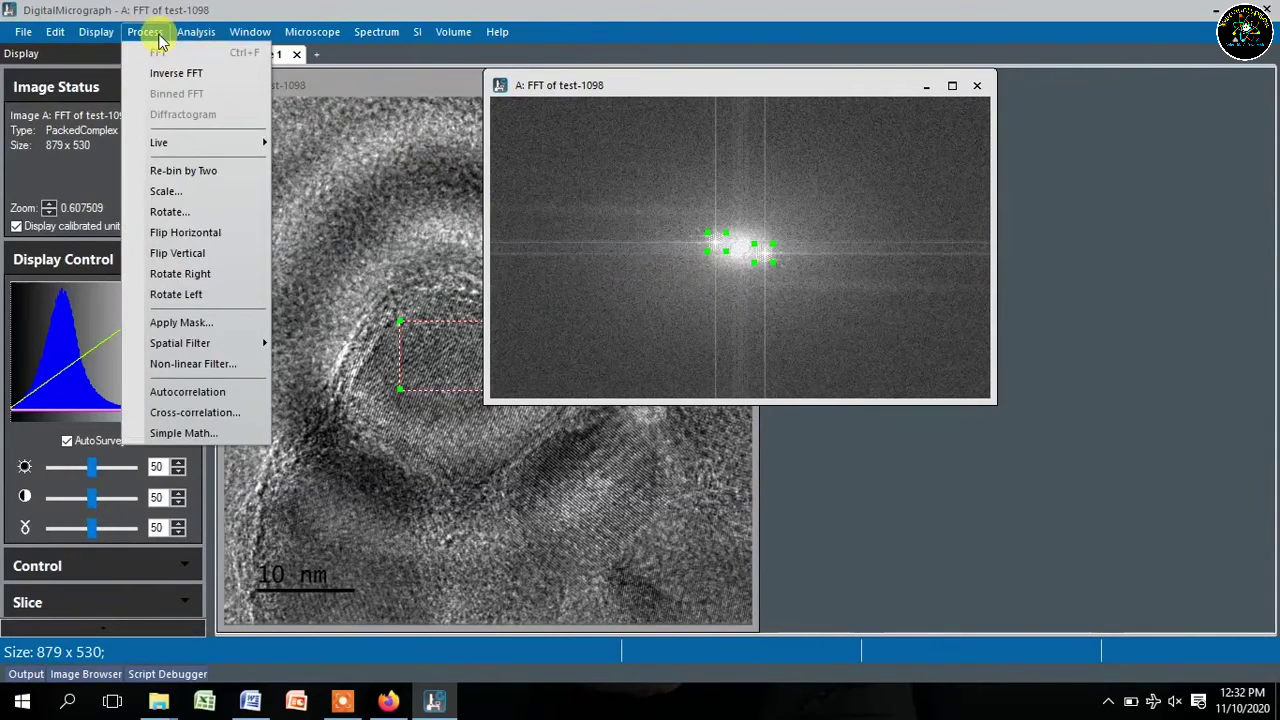
left_click(190, 332)
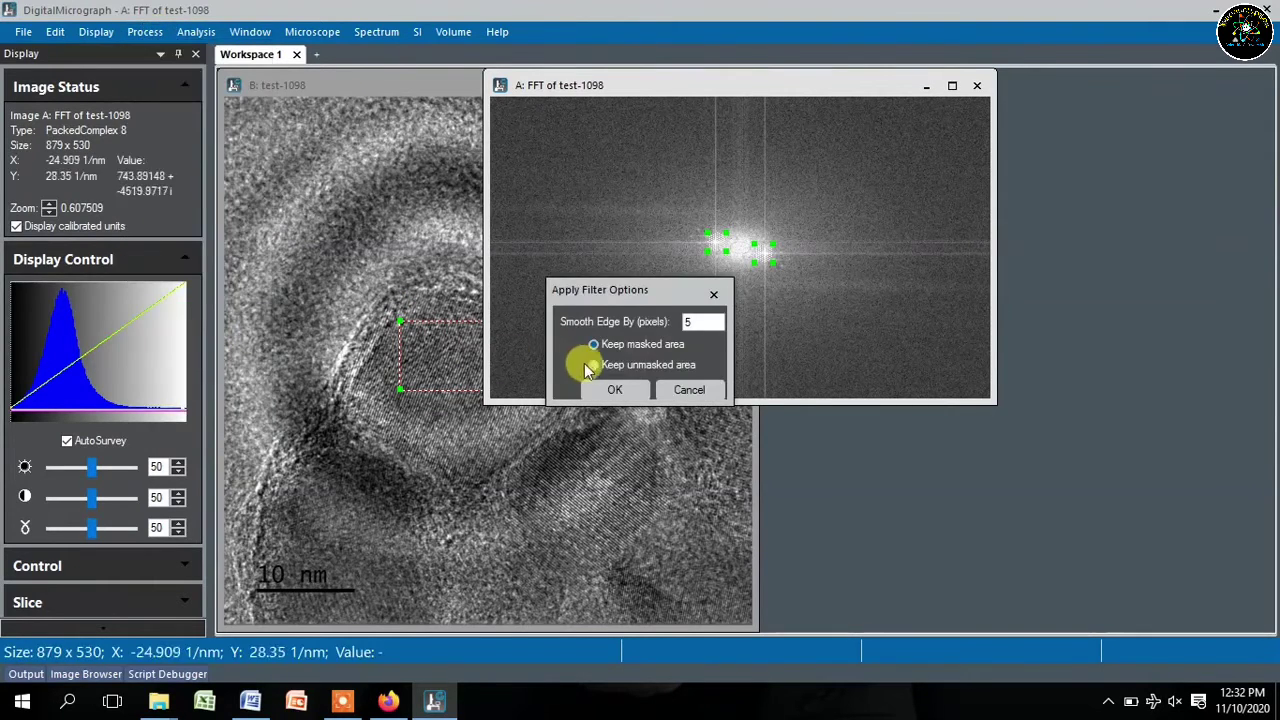
left_click(616, 390)
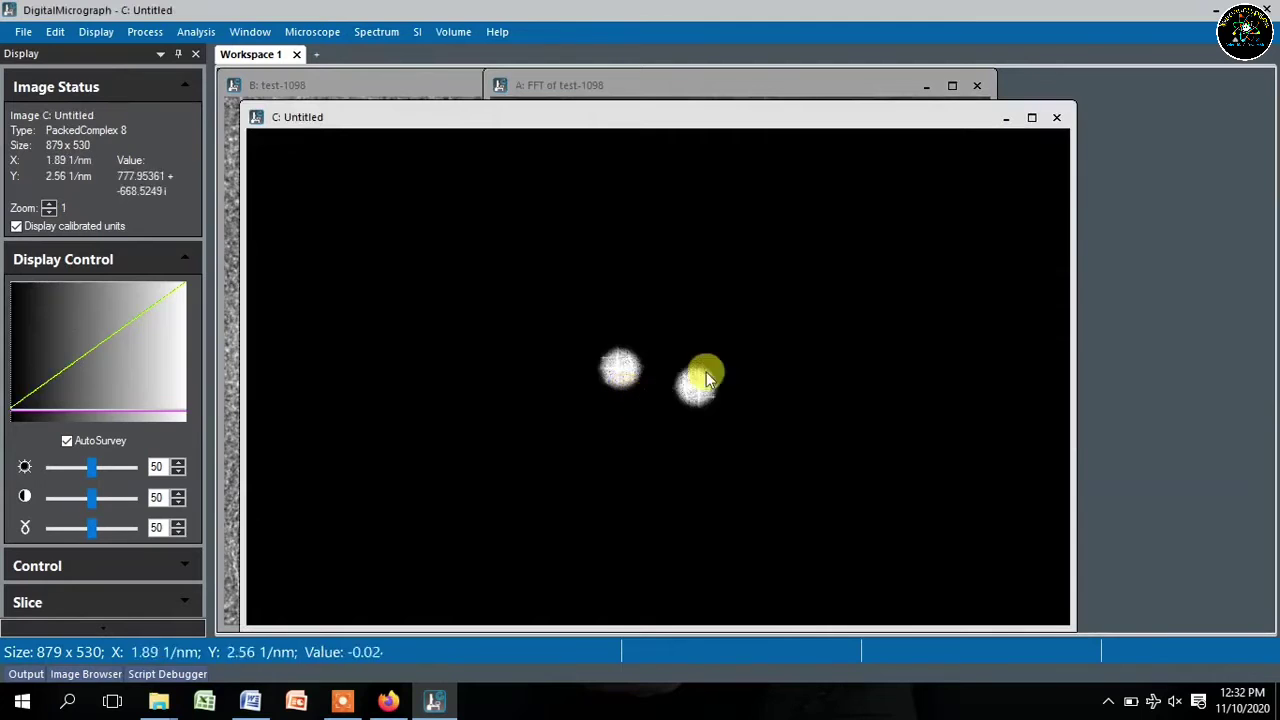
- Move and shrink the masked FFT window so it sits above the original image
left_click_drag(690, 125, 699, 62)
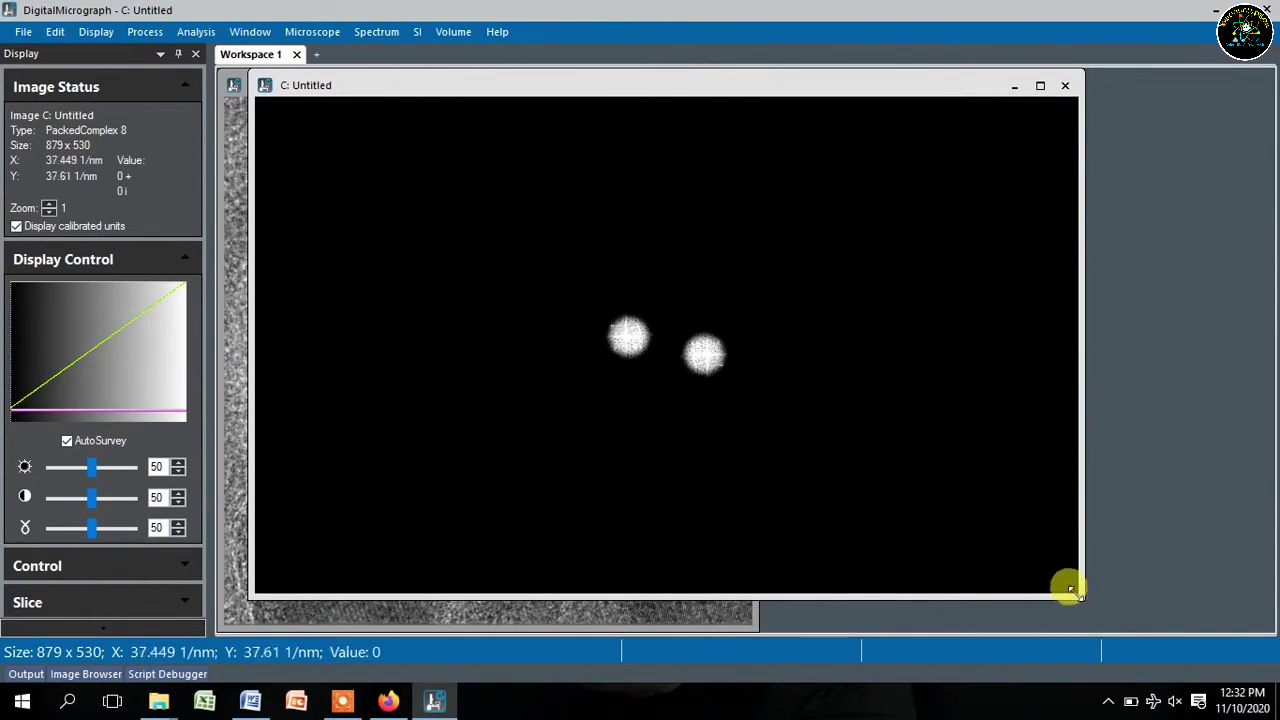
left_click_drag(1060, 588, 780, 414)
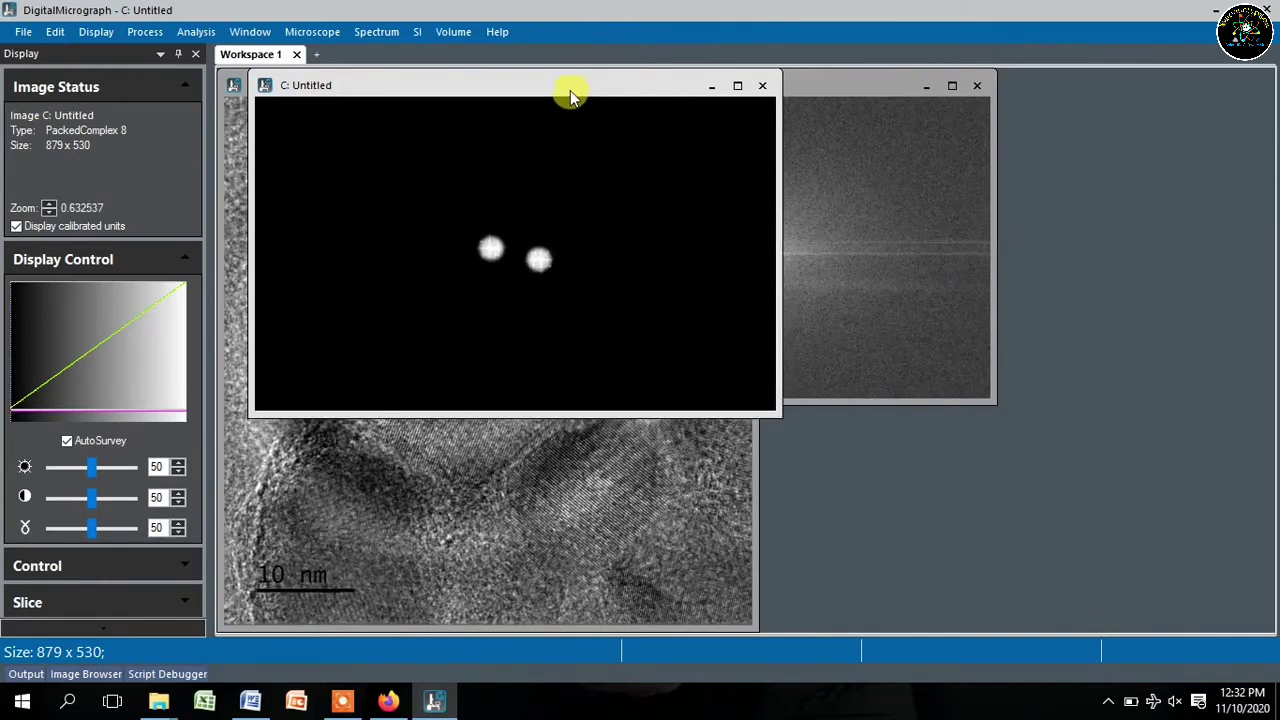
left_click_drag(571, 94, 405, 74)
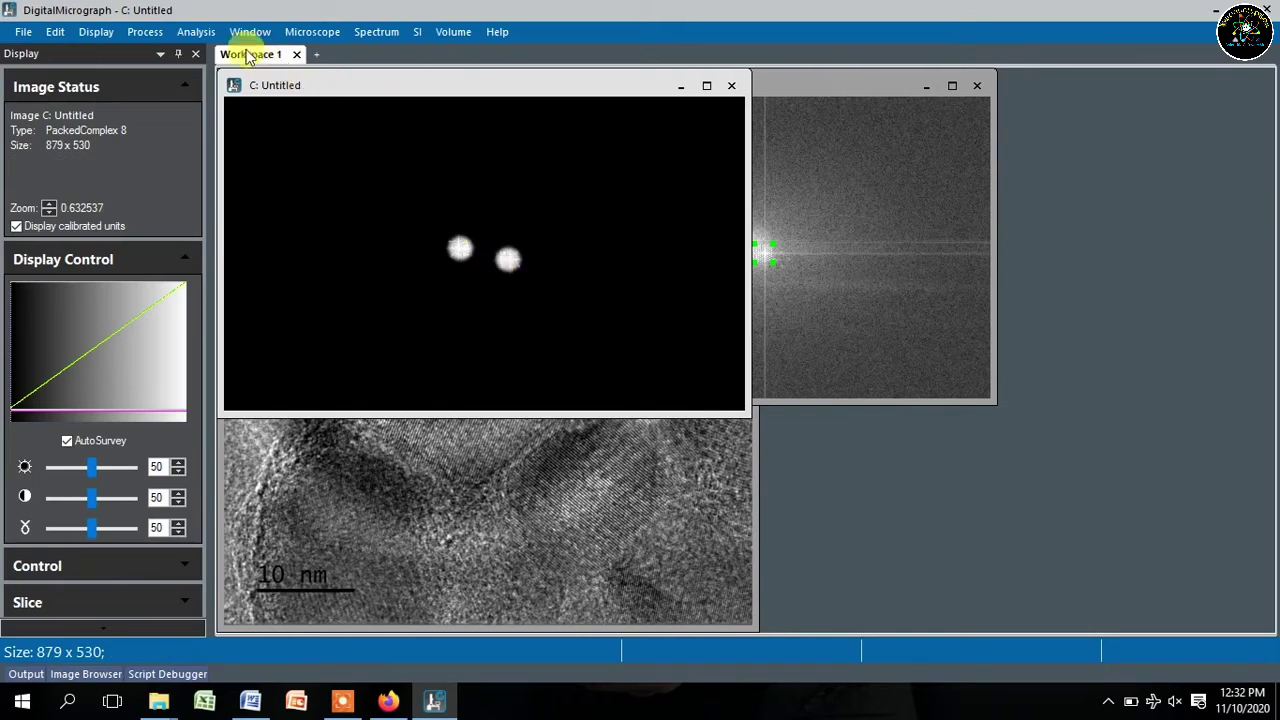
left_click(158, 33)
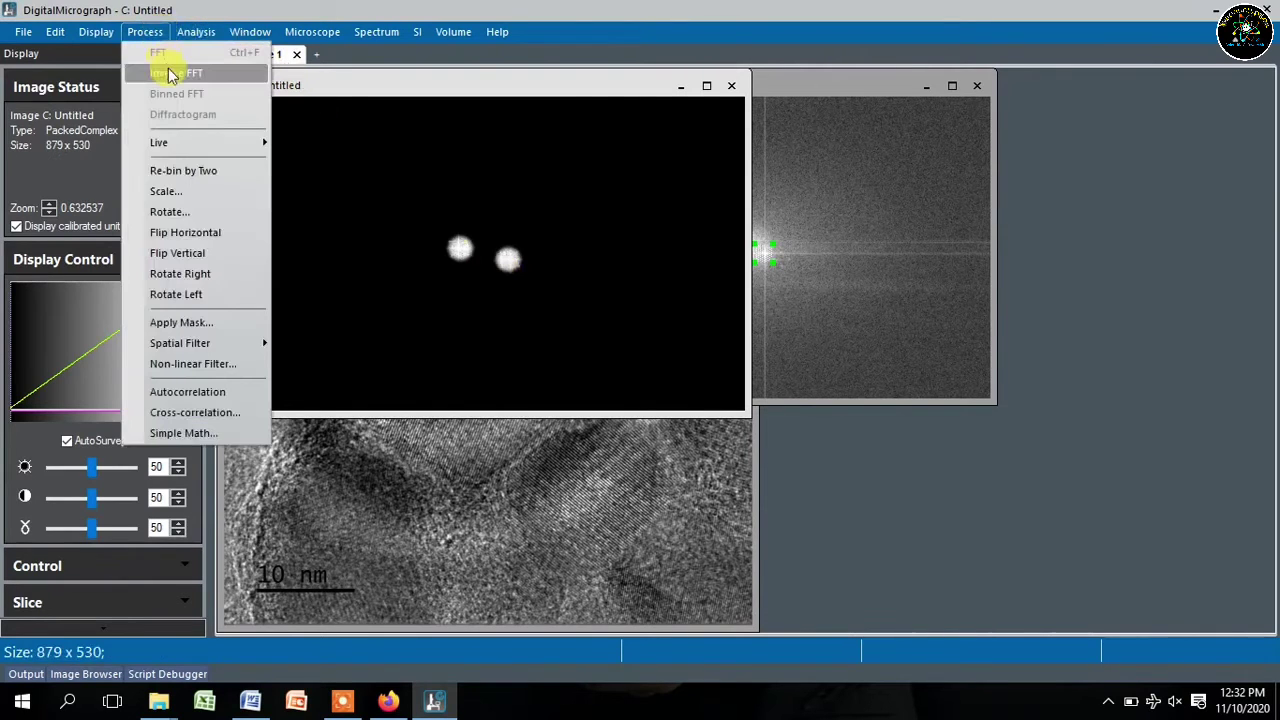
- Inverse-FFT the masked pattern and draw a roughly 3 nm profile line across the fringes
left_click(170, 75)
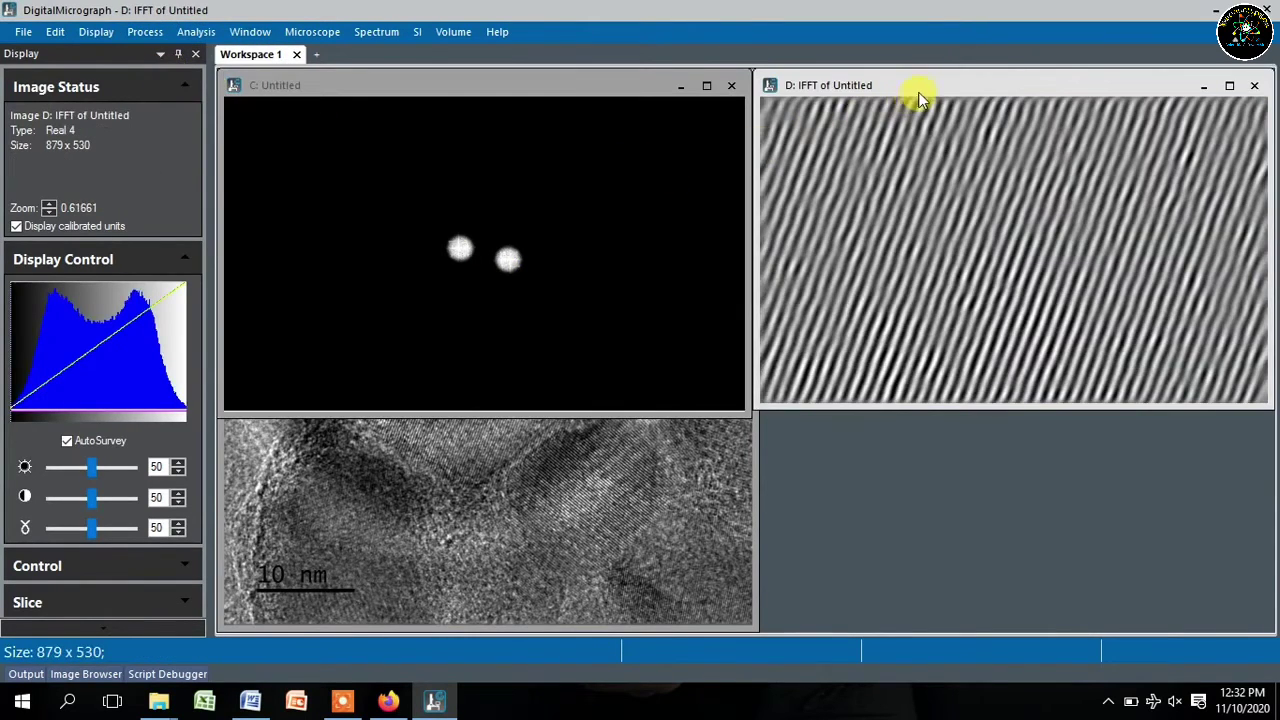
left_click_drag(921, 87, 422, 141)
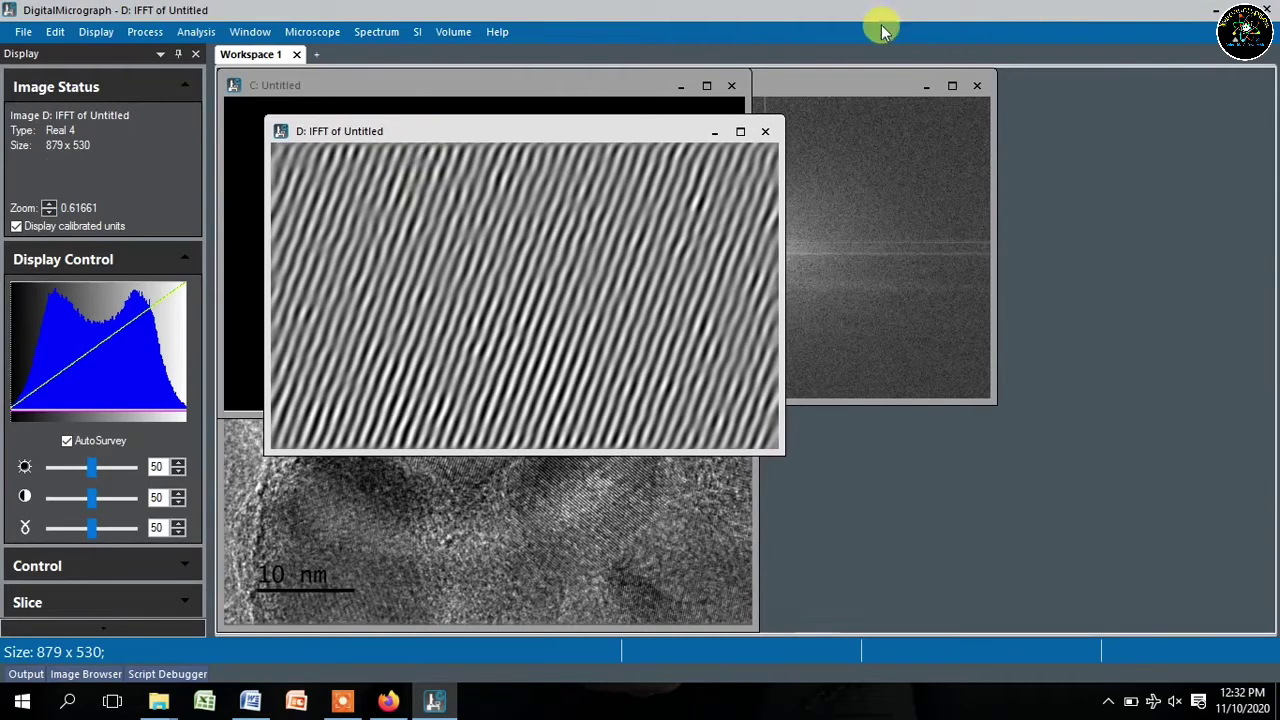
right_click(510, 246)
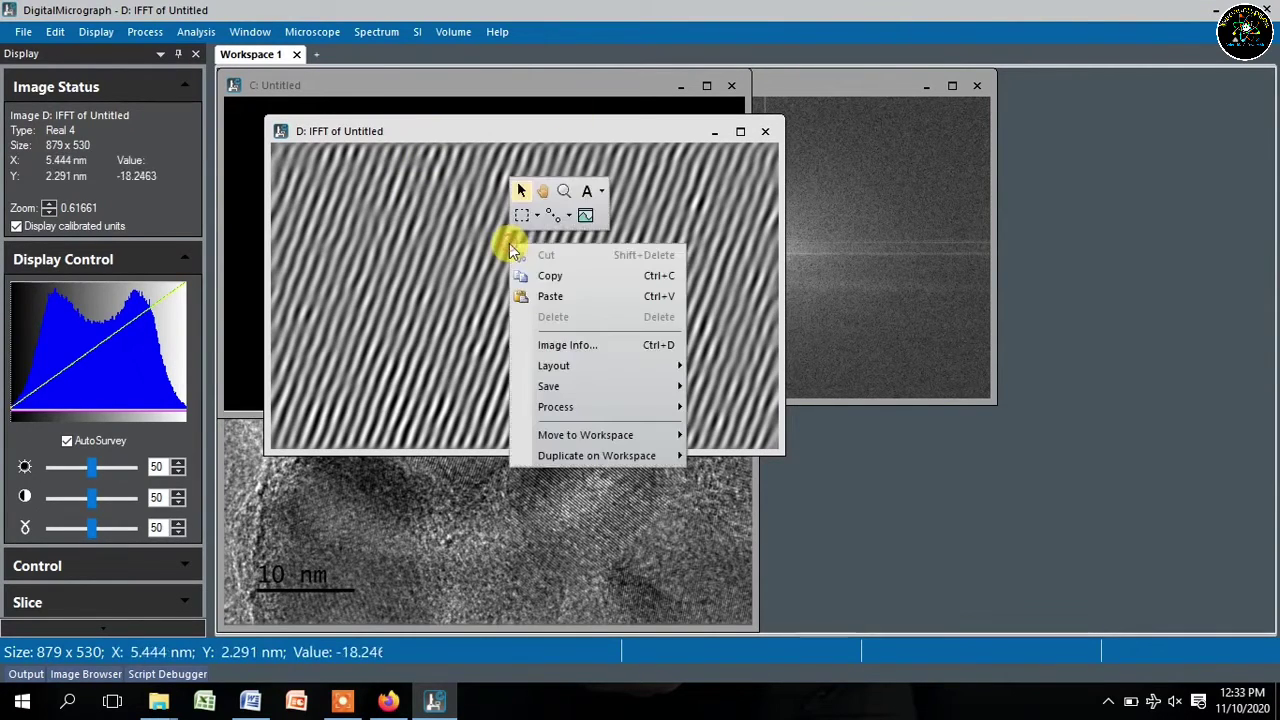
left_click(585, 219)
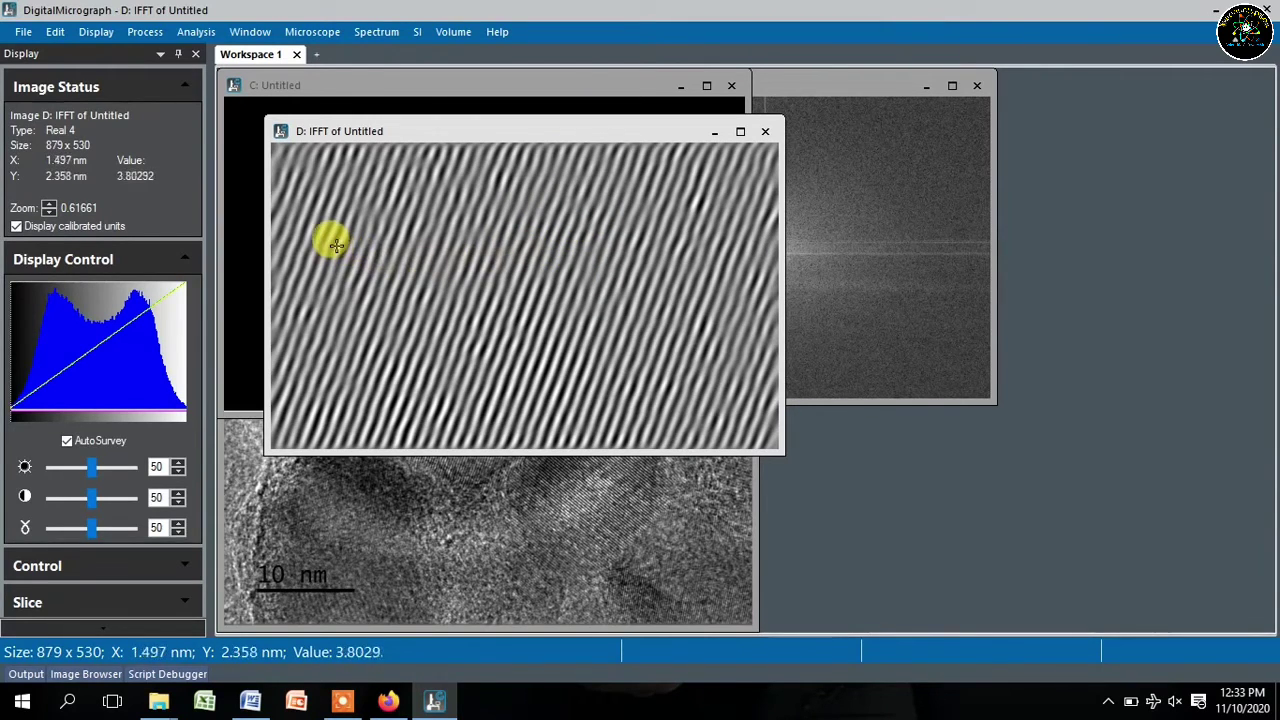
left_click_drag(336, 245, 471, 265)
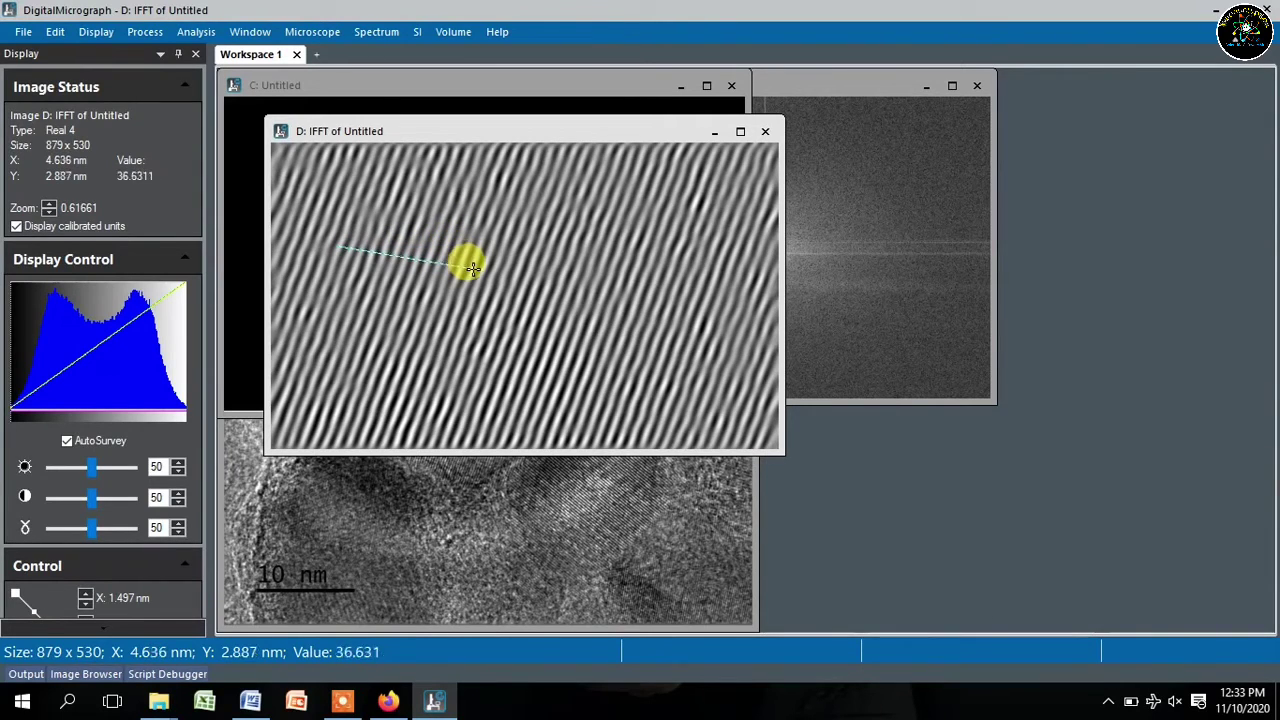
left_click_drag(474, 276, 516, 268)
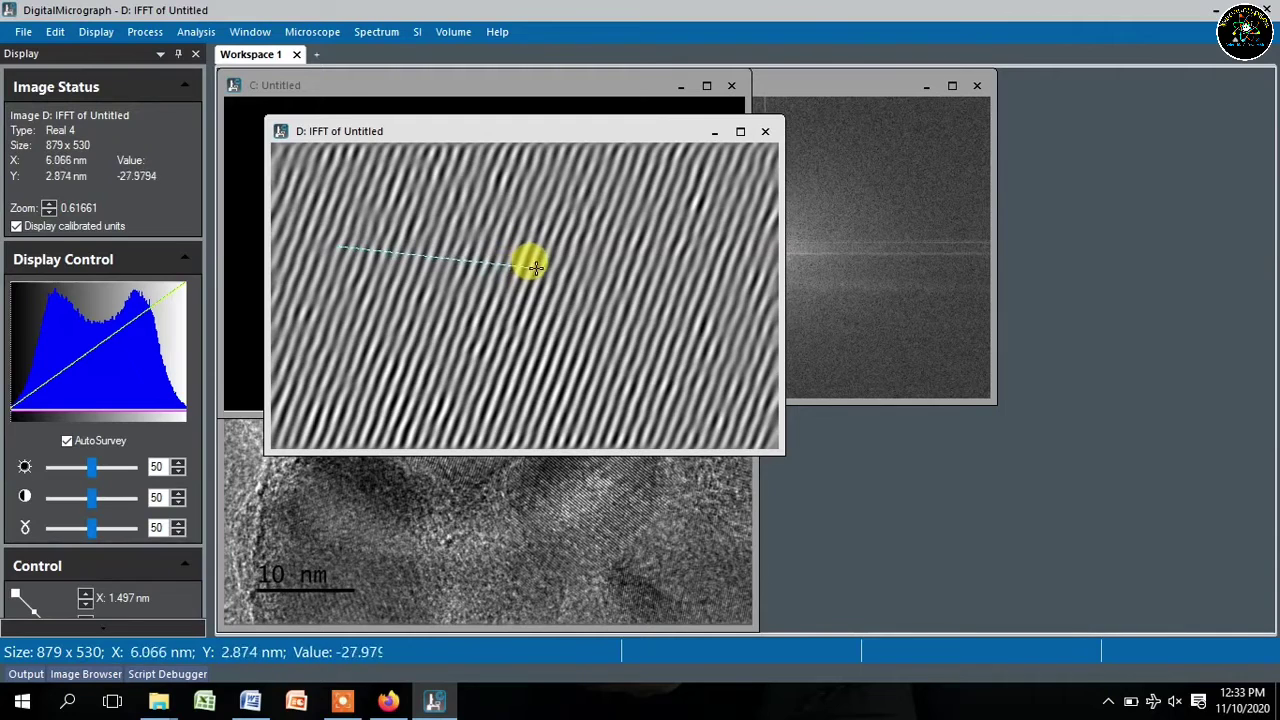
left_click_drag(536, 267, 539, 261)
mouse_move(540, 259)
left_mouse_down()
mouse_move(563, 286)
mouse_move(543, 309)
mouse_move(519, 319)
mouse_move(519, 305)
mouse_move(537, 305)
mouse_move(482, 283)
mouse_move(513, 289)
left_mouse_up()
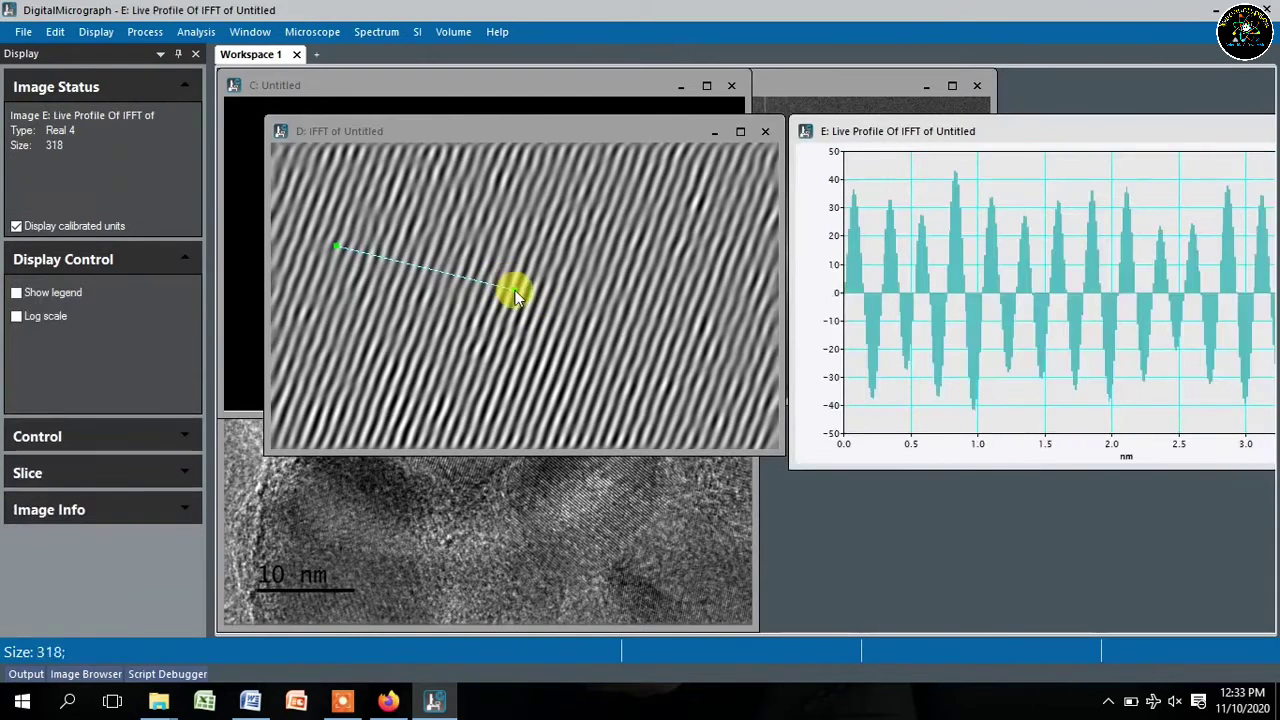
- Set the profile line's integration width to 10
right_click(514, 291)
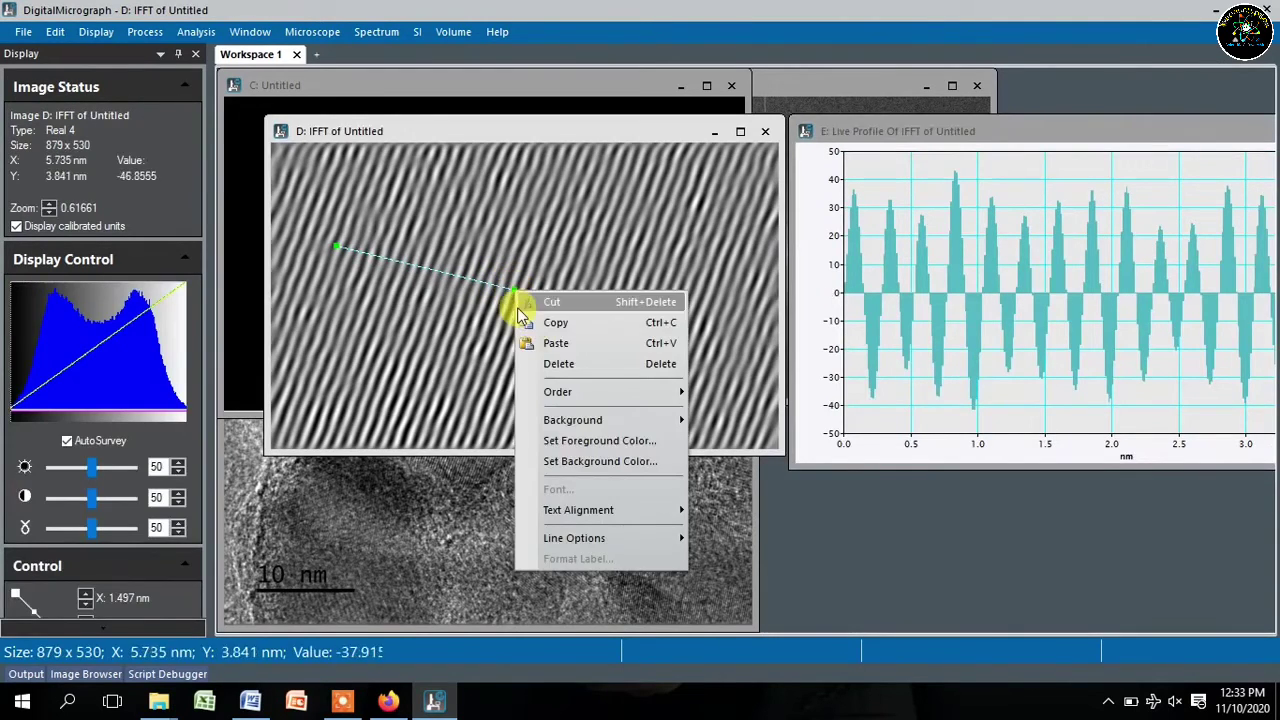
key("Escape")
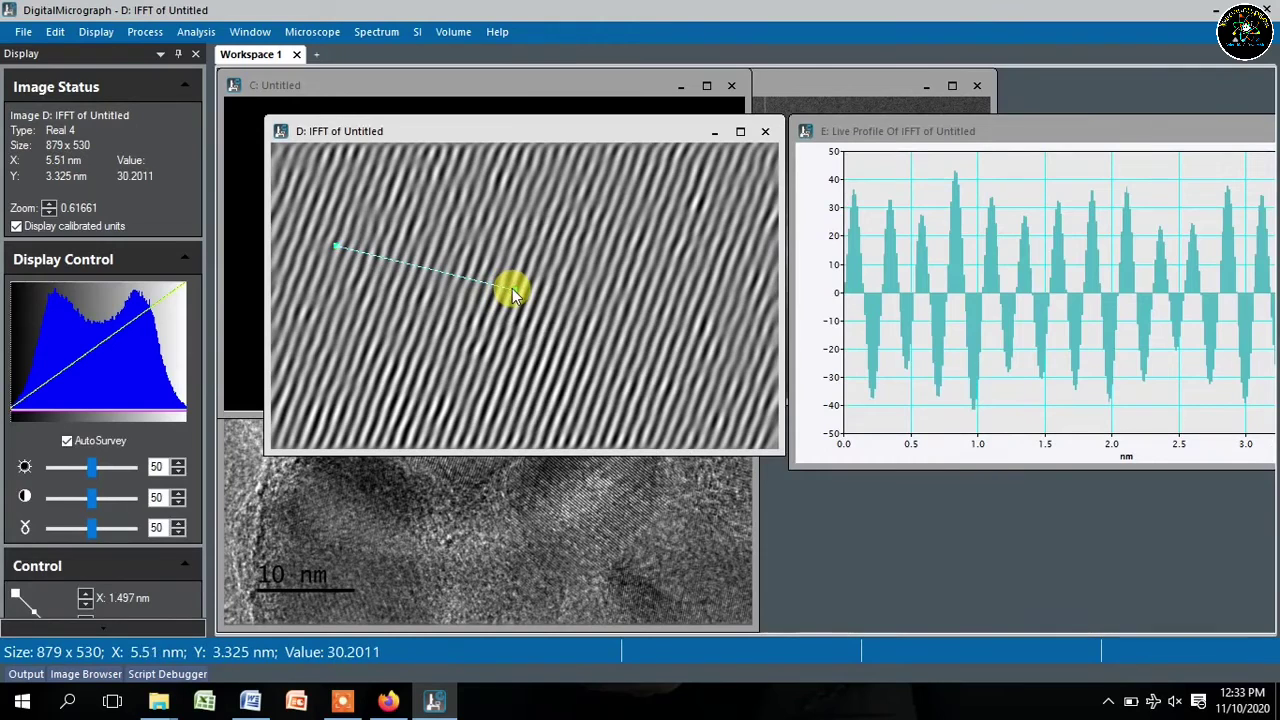
double_click(513, 291)
double_click(690, 365)
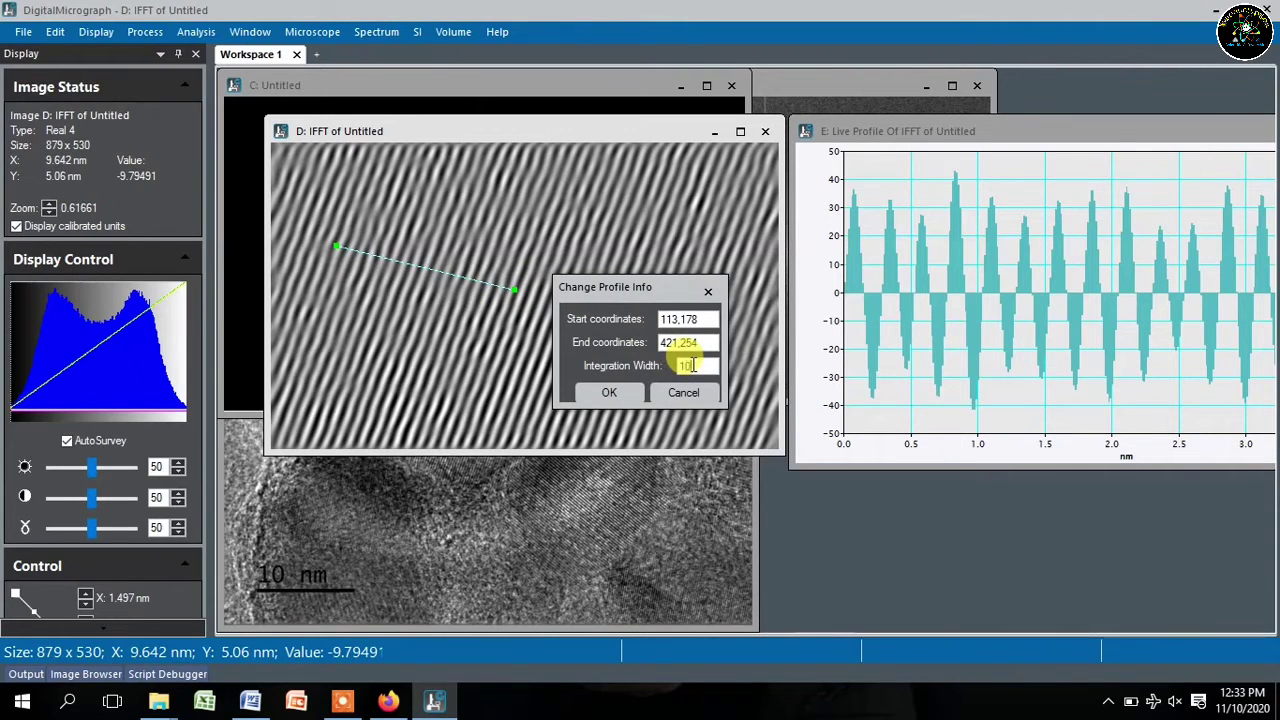
left_click(690, 365)
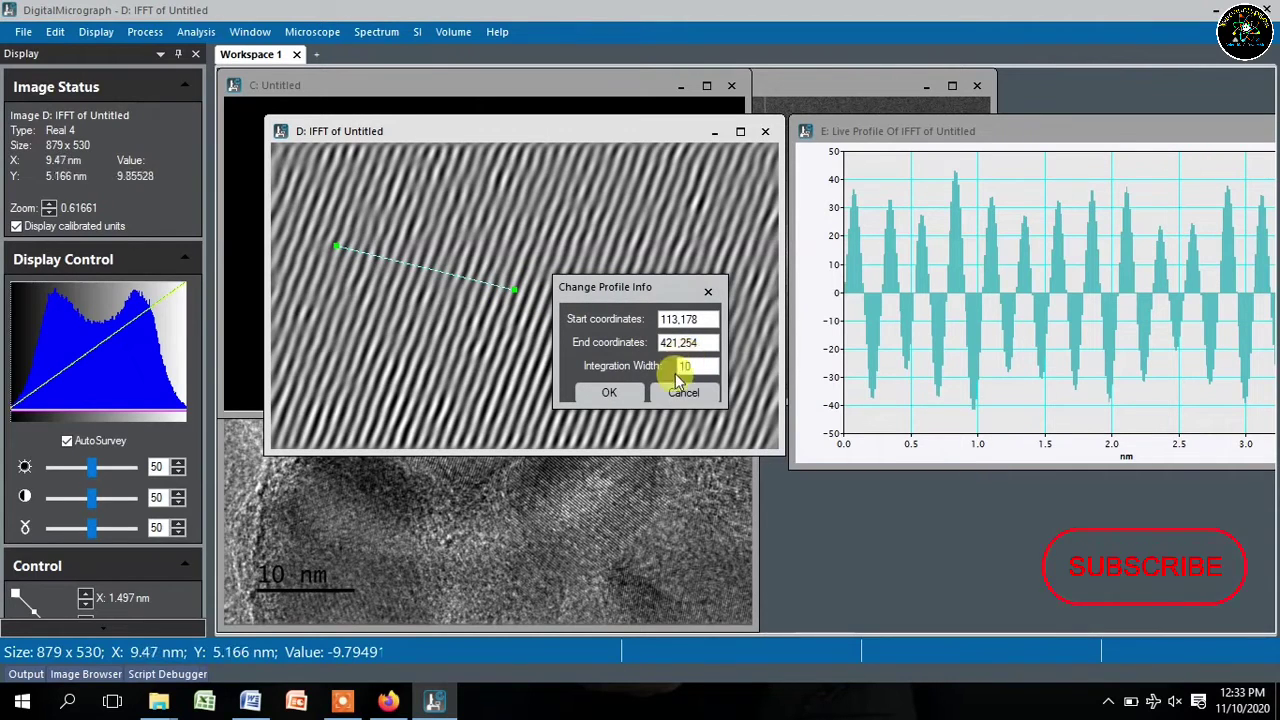
left_click(605, 393)
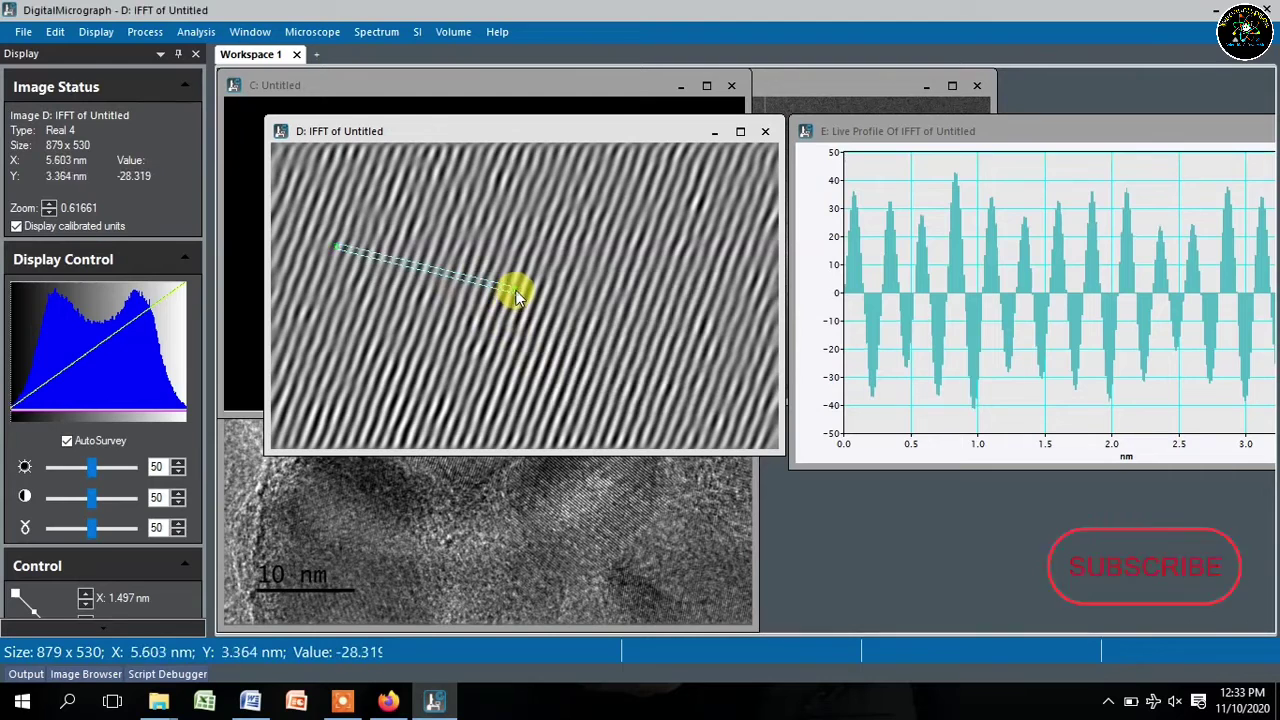
- Lengthen the profile line slightly and rearrange the IFFT and live profile windows
left_click_drag(517, 296, 514, 306)
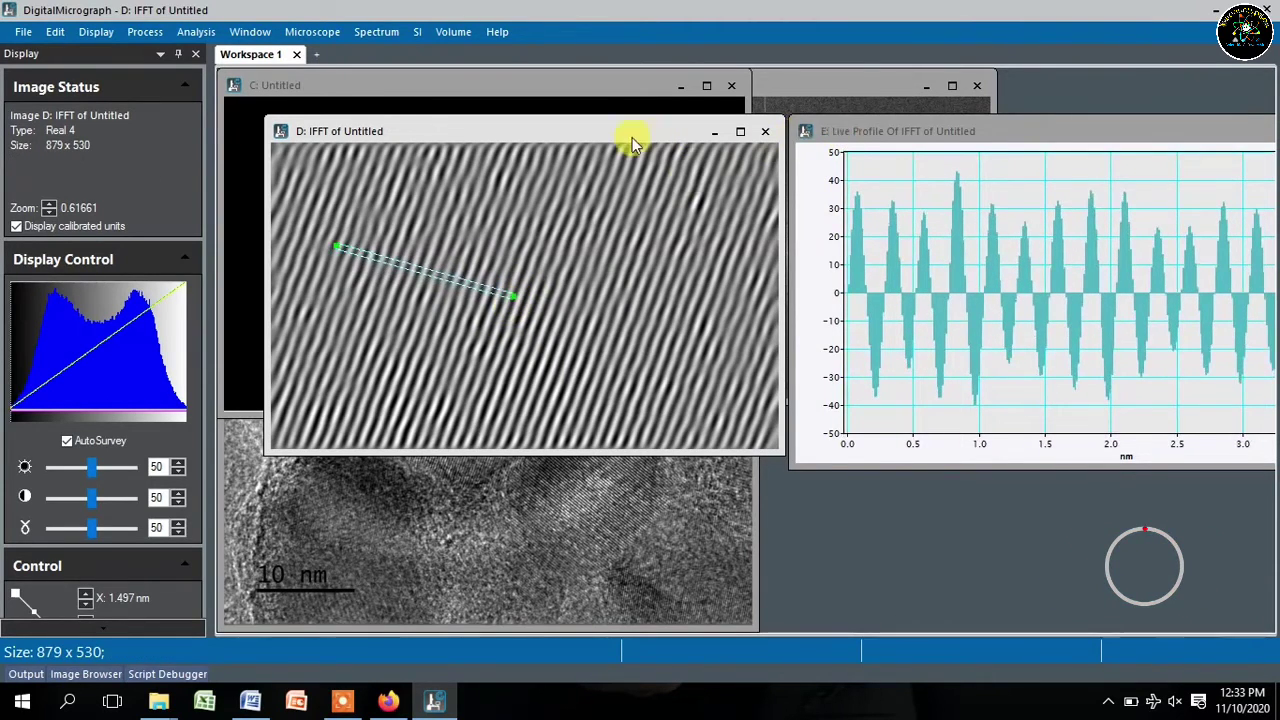
left_click_drag(624, 133, 577, 133)
left_click(893, 128)
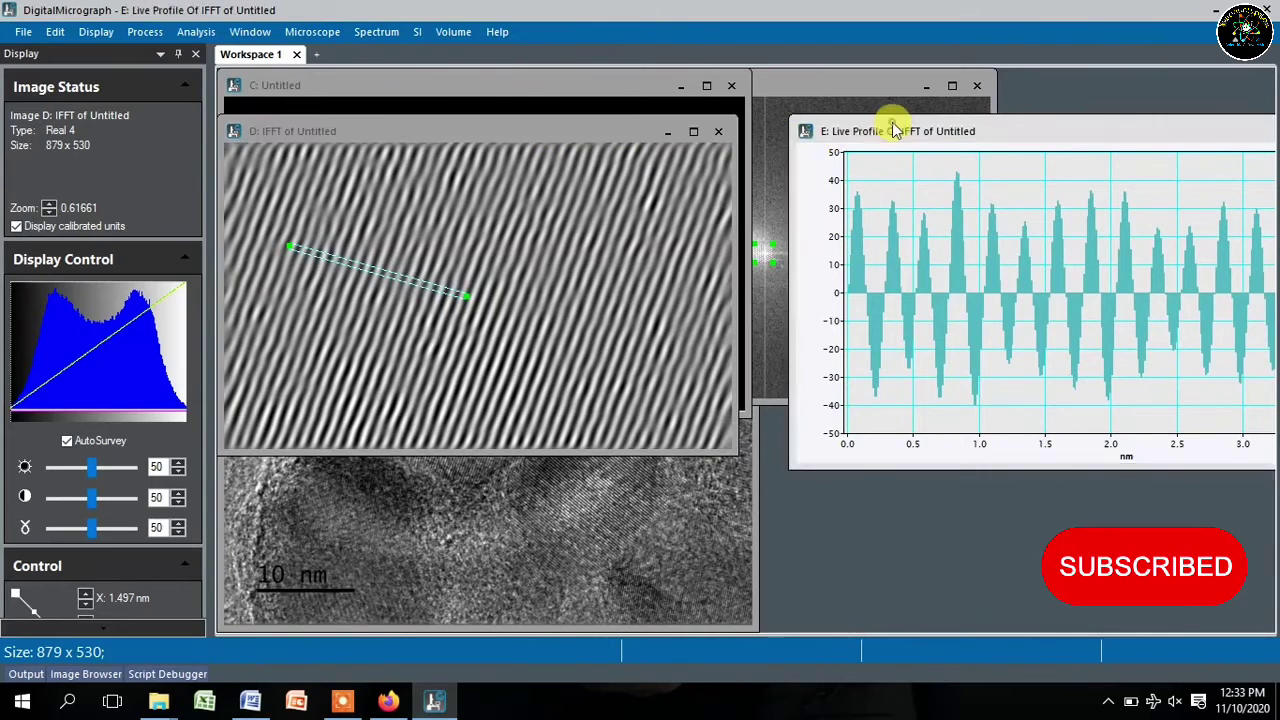
left_click_drag(895, 130, 788, 116)
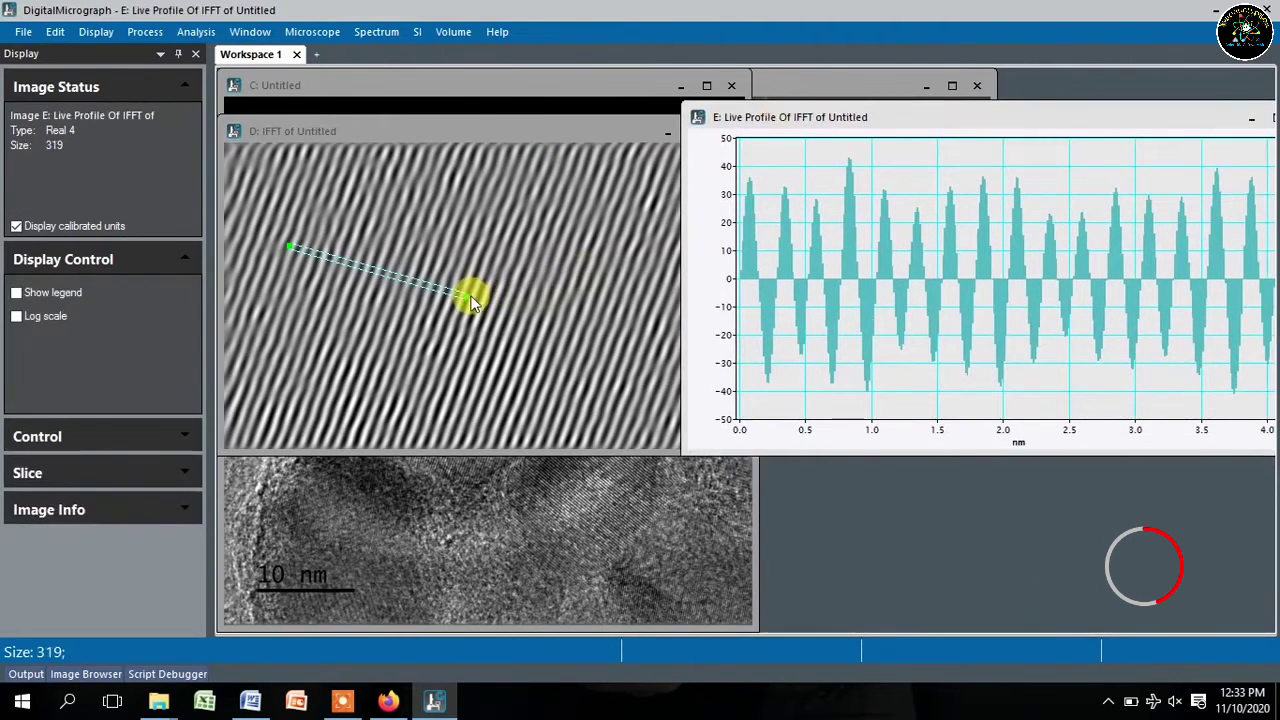
left_click_drag(472, 302, 492, 305)
left_click_drag(737, 452, 678, 420)
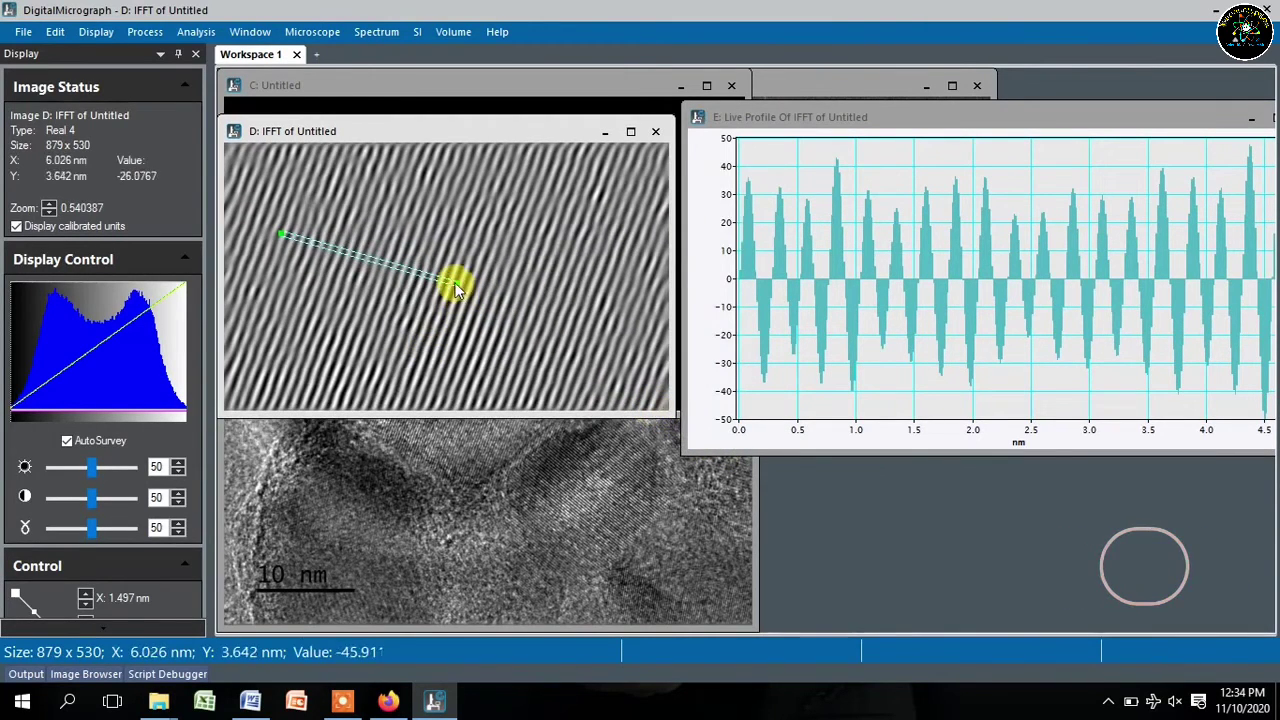
- Fine-tune the end point of the profile line across the fringes
left_click_drag(455, 288, 457, 284)
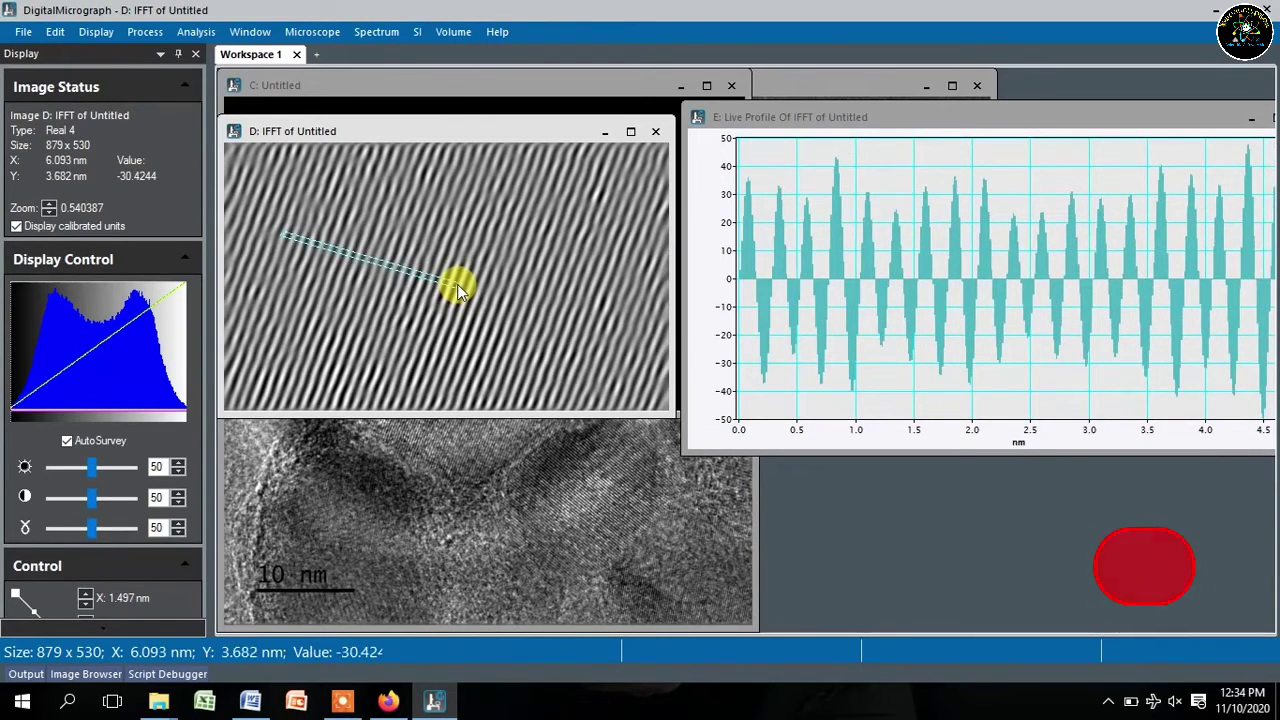
left_click_drag(457, 284, 455, 266)
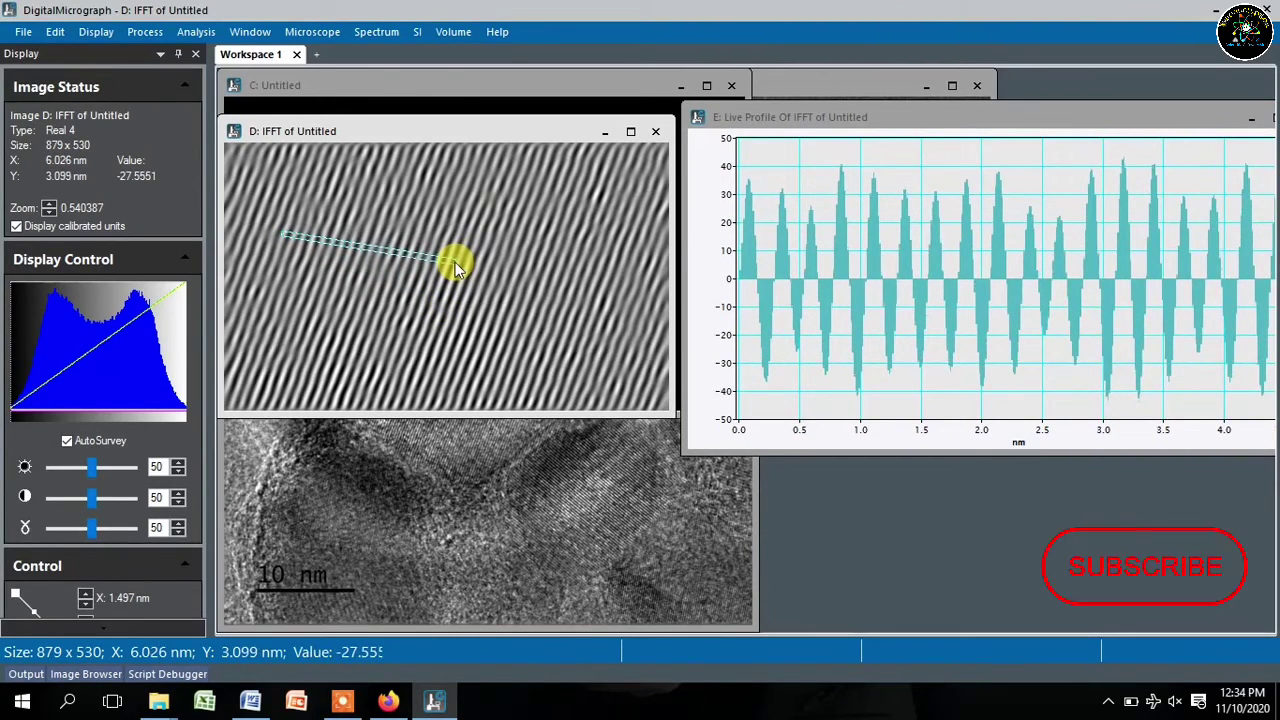
left_click_drag(455, 268, 447, 286)
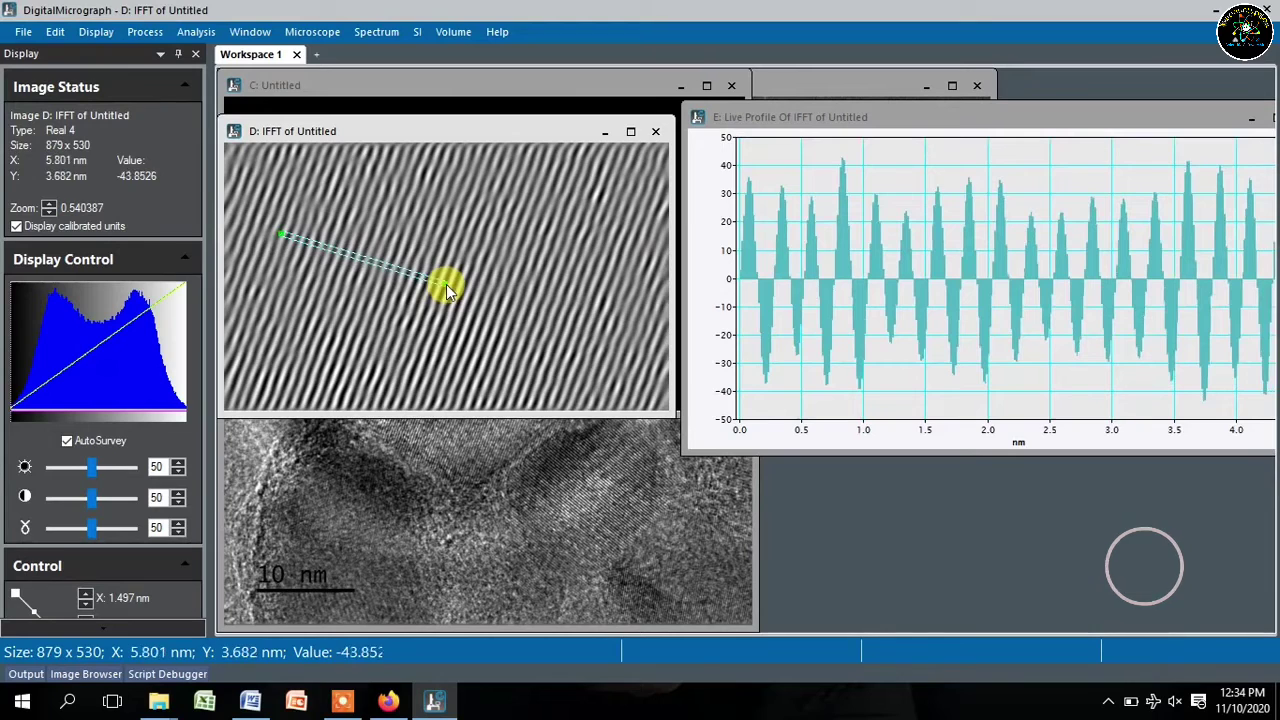
- Mark a profile region from 1.11 nm to 3.329 nm, measuring 2.219 nm
left_click(876, 208)
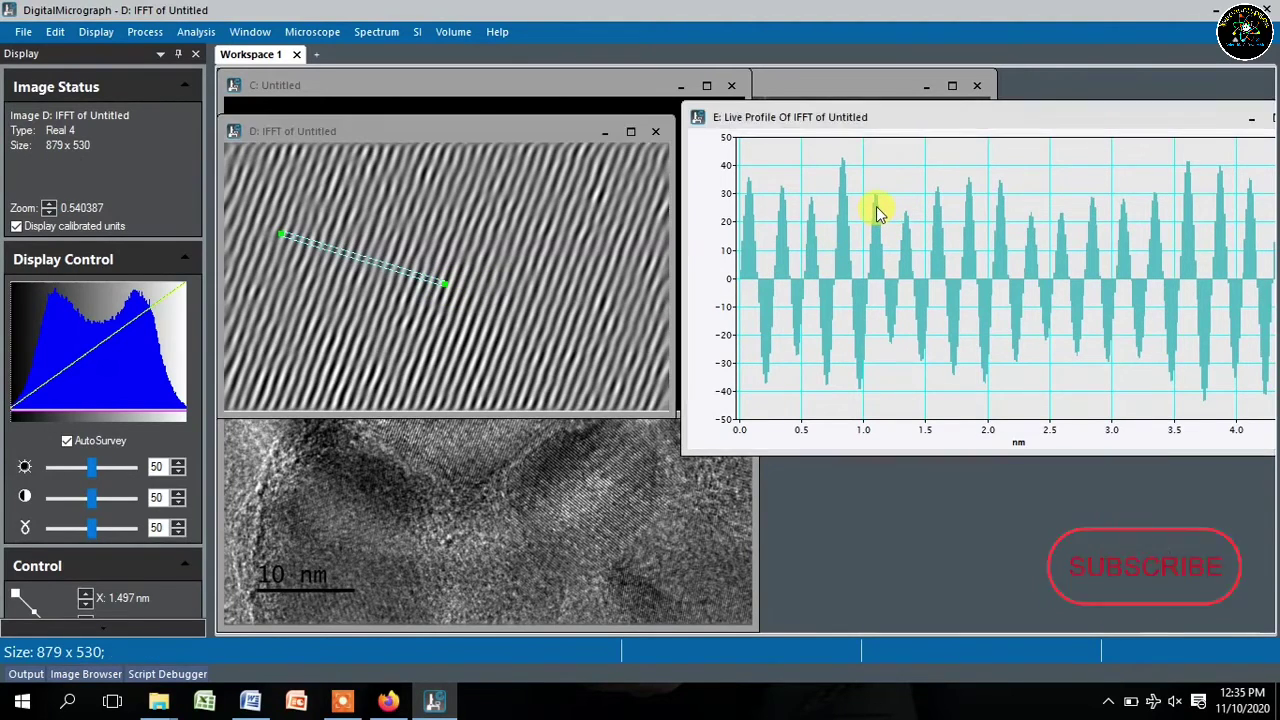
left_click(1155, 210)
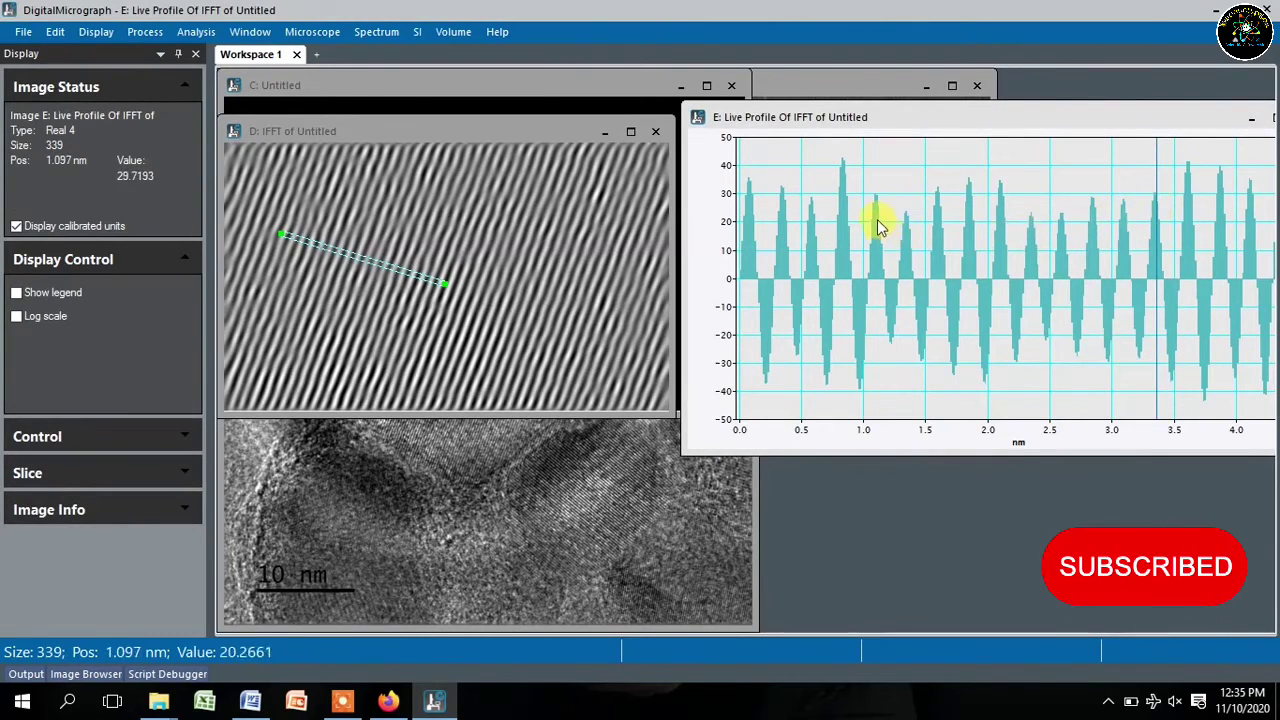
left_click_drag(876, 222, 1154, 226)
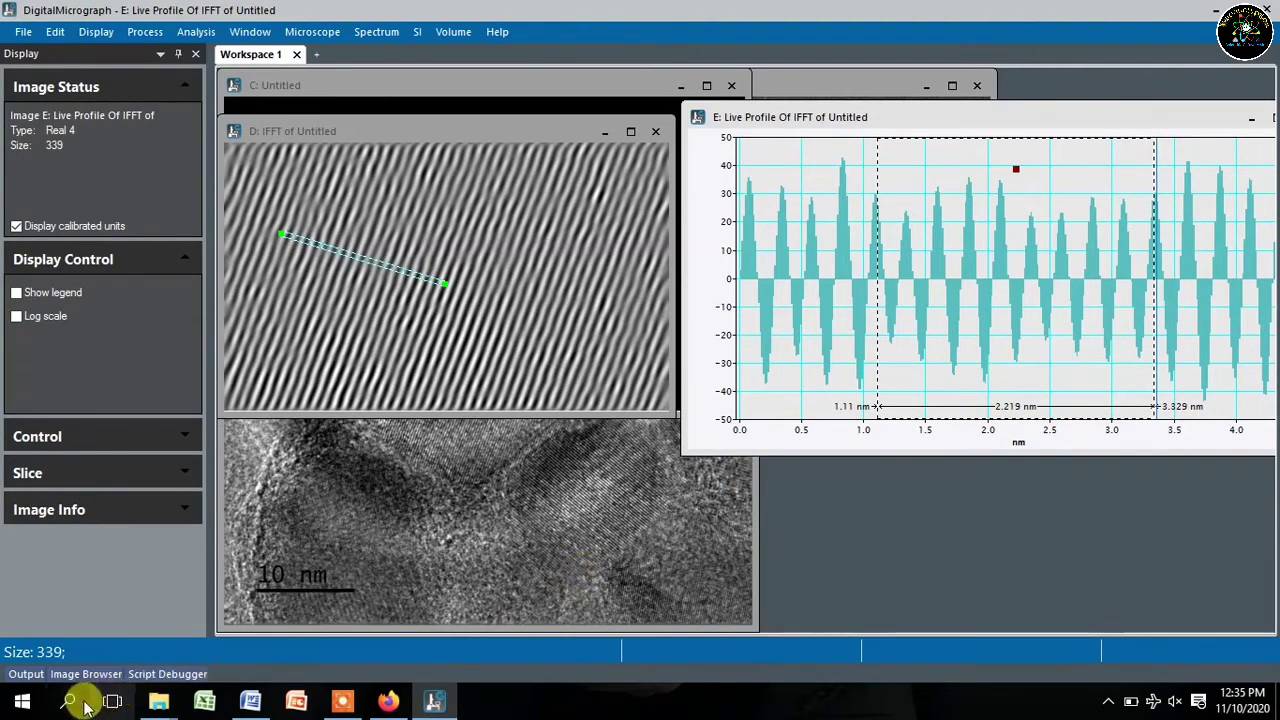
- Search the taskbar for Calculator and launch it beside the profile plot
left_click(72, 703)
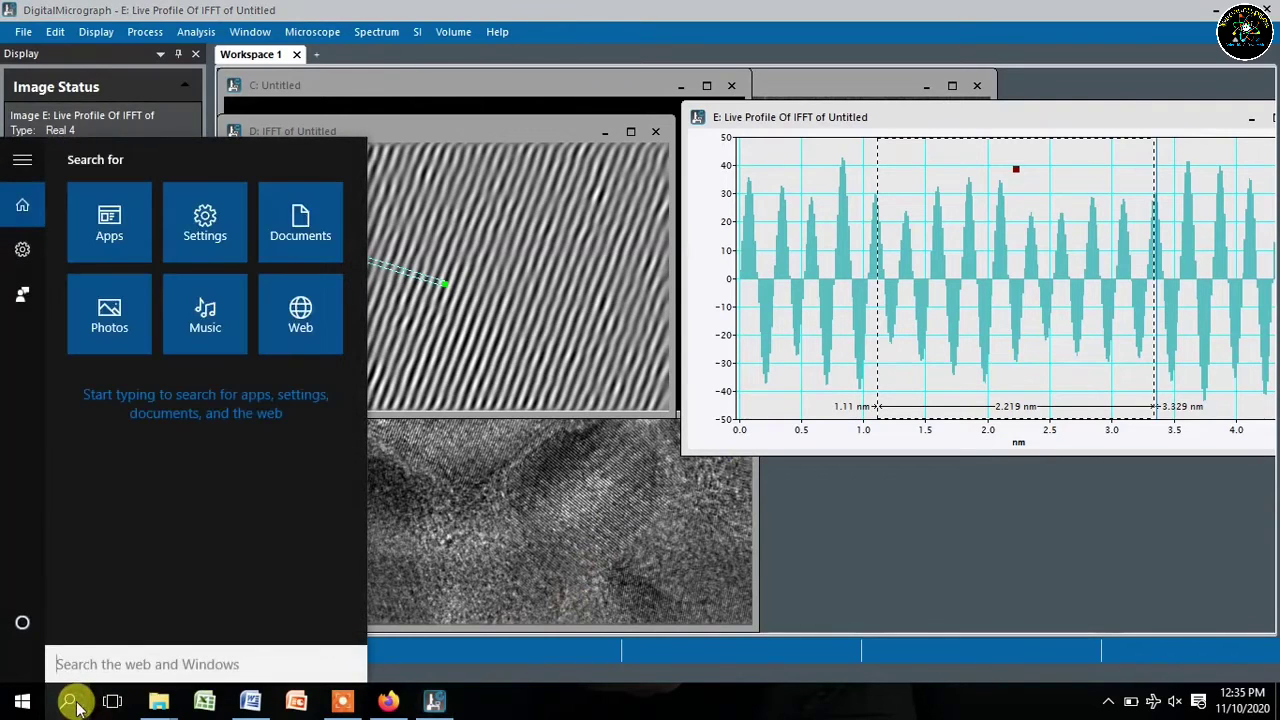
type("ca")
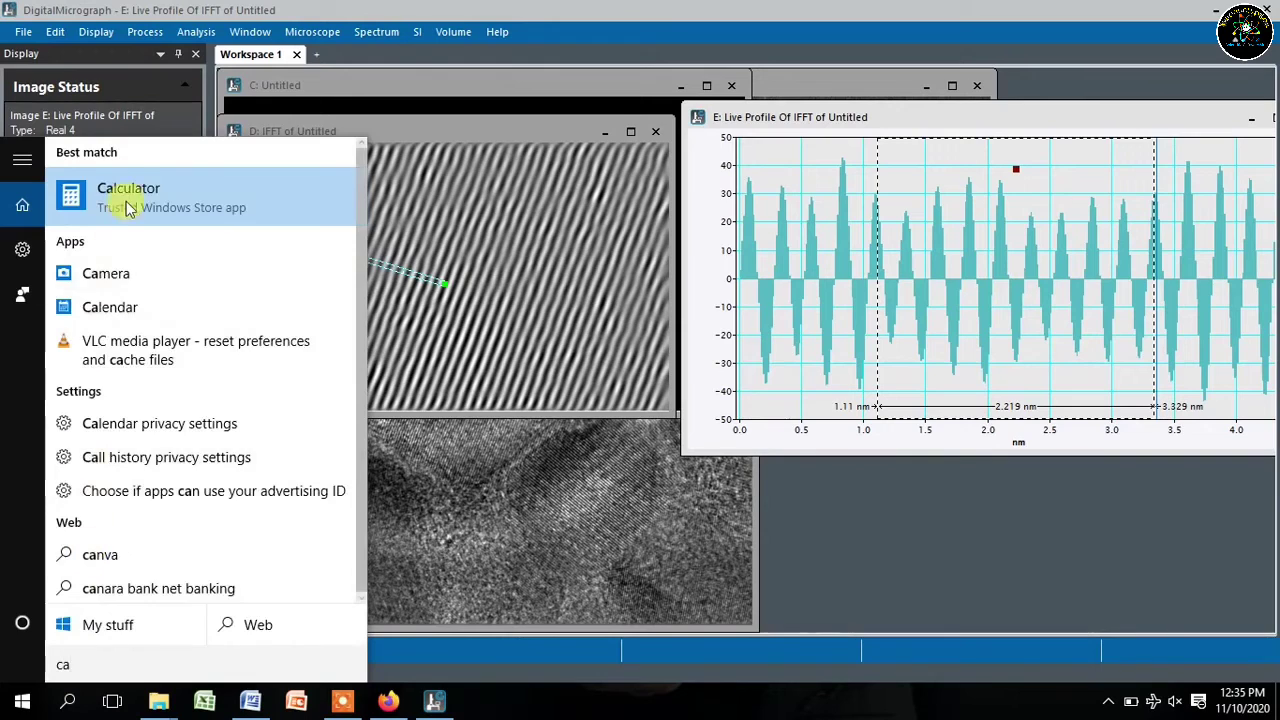
left_click(131, 190)
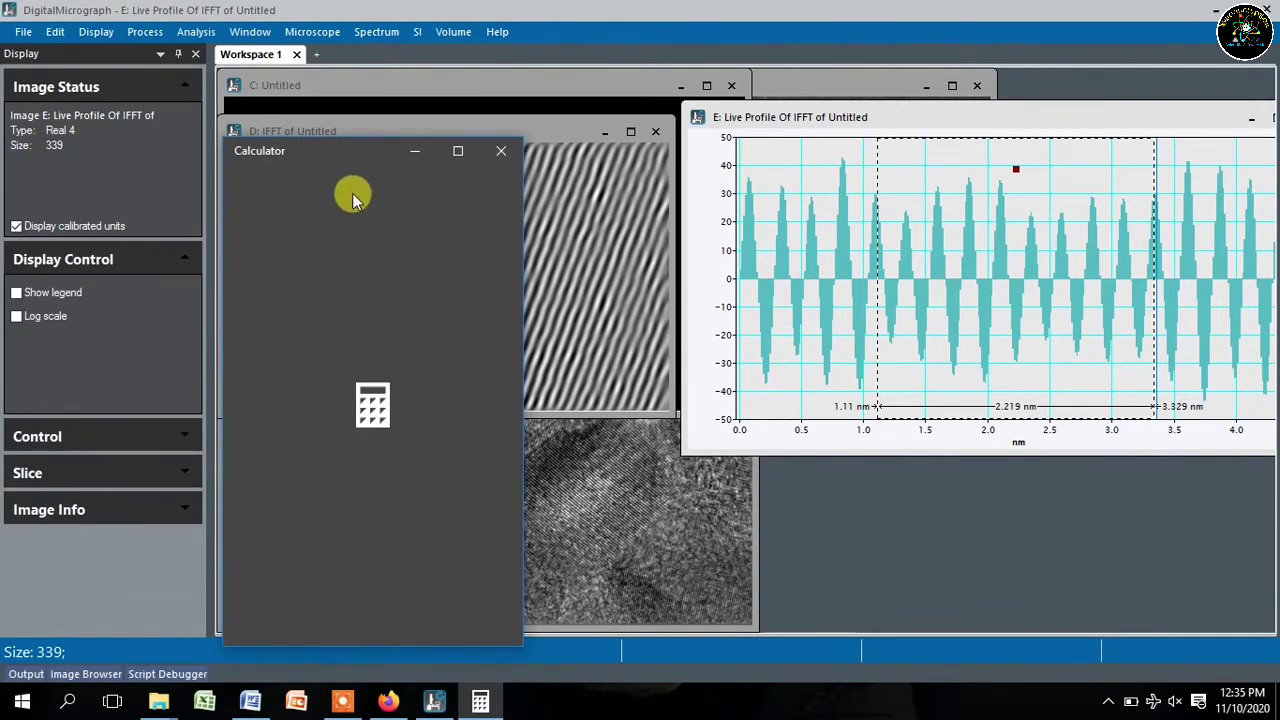
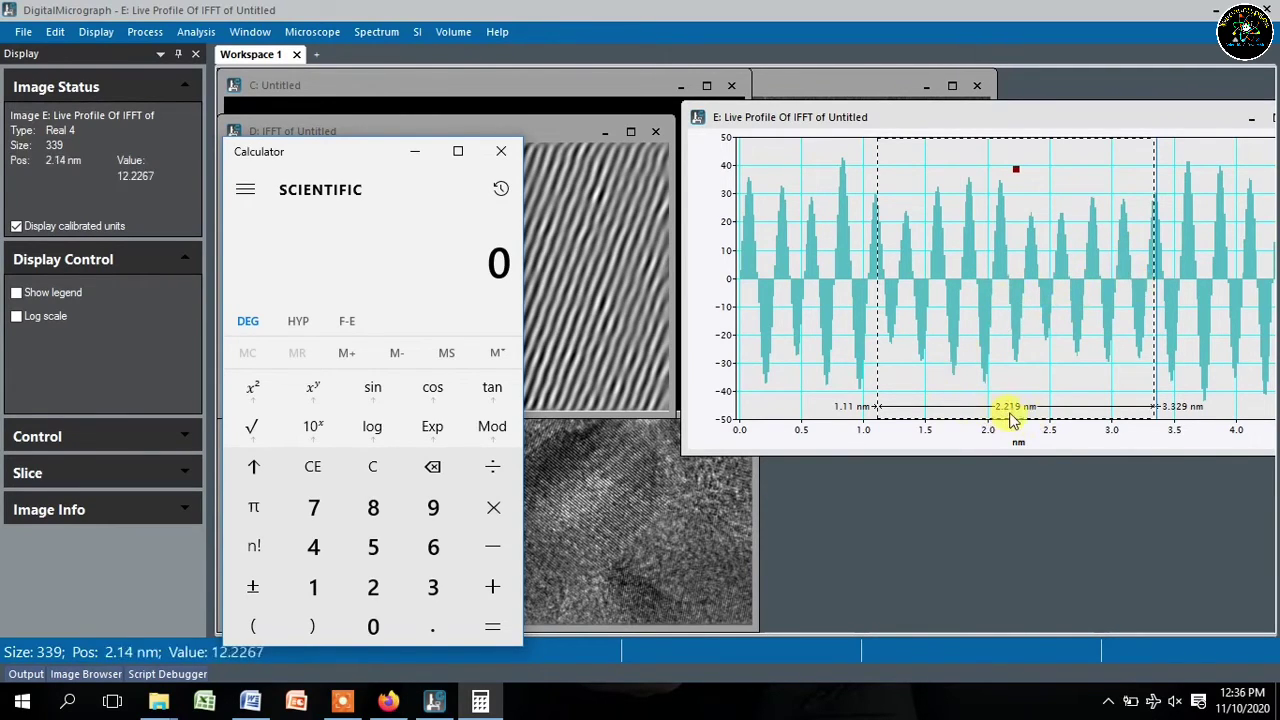
- Divide the 2.219 nm span by 17 in Calculator (about 0.1305), then clear the display
left_click(370, 588)
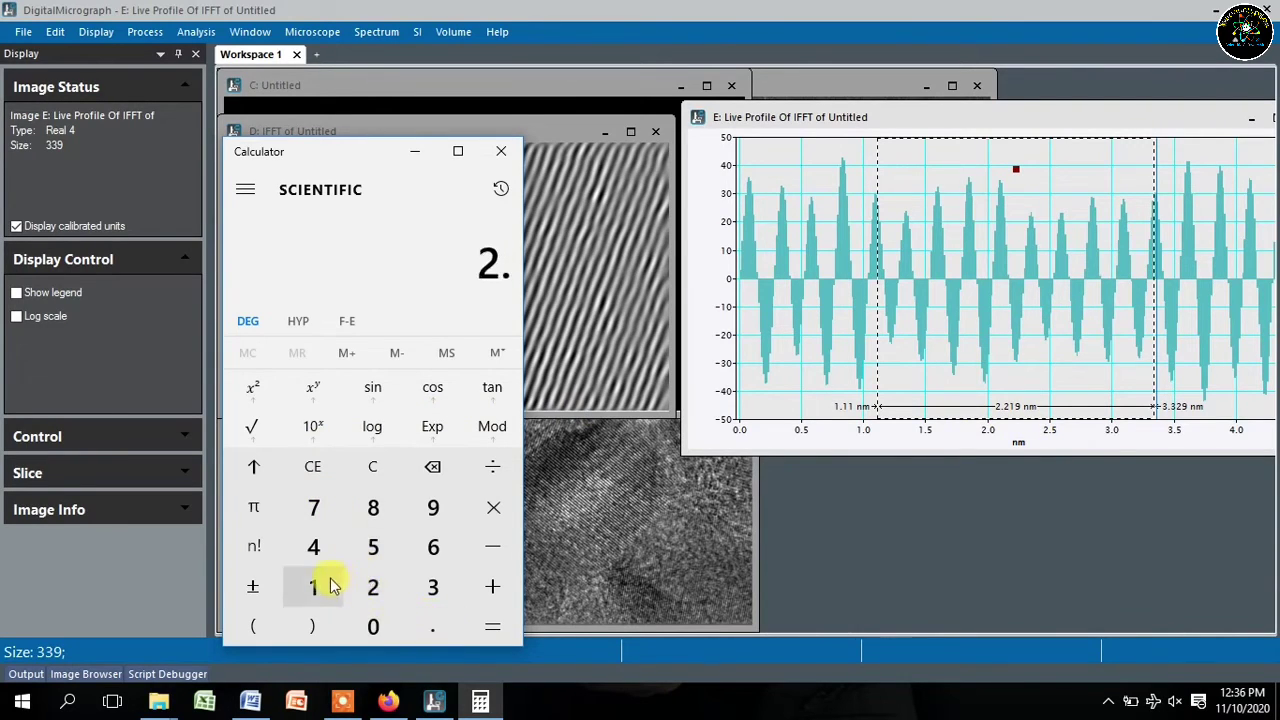
left_click(372, 587)
left_click(316, 589)
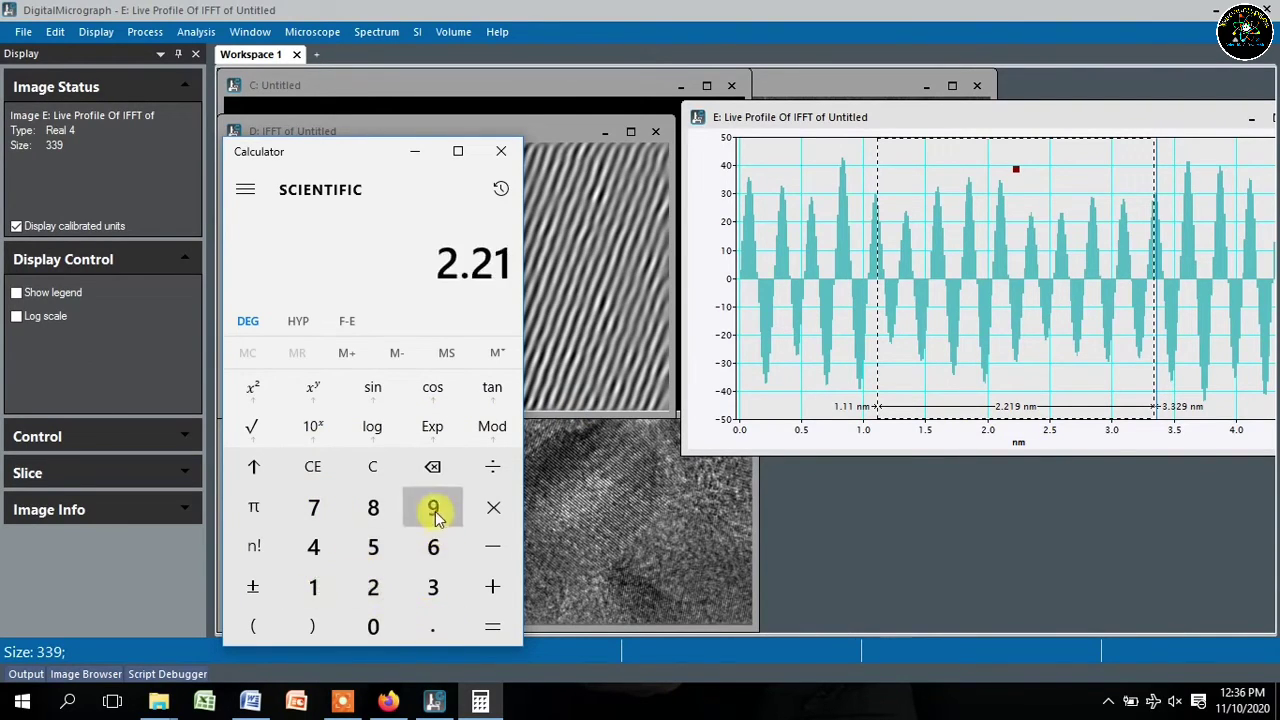
left_click(432, 508)
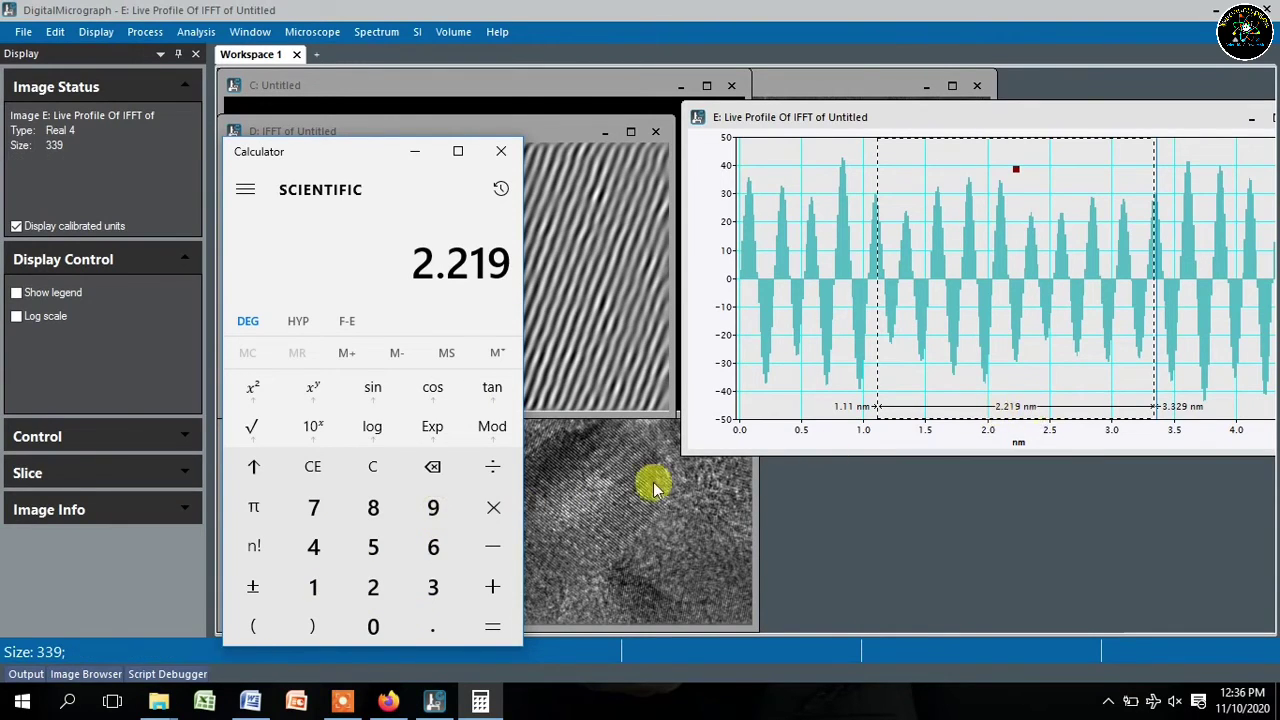
left_click(493, 468)
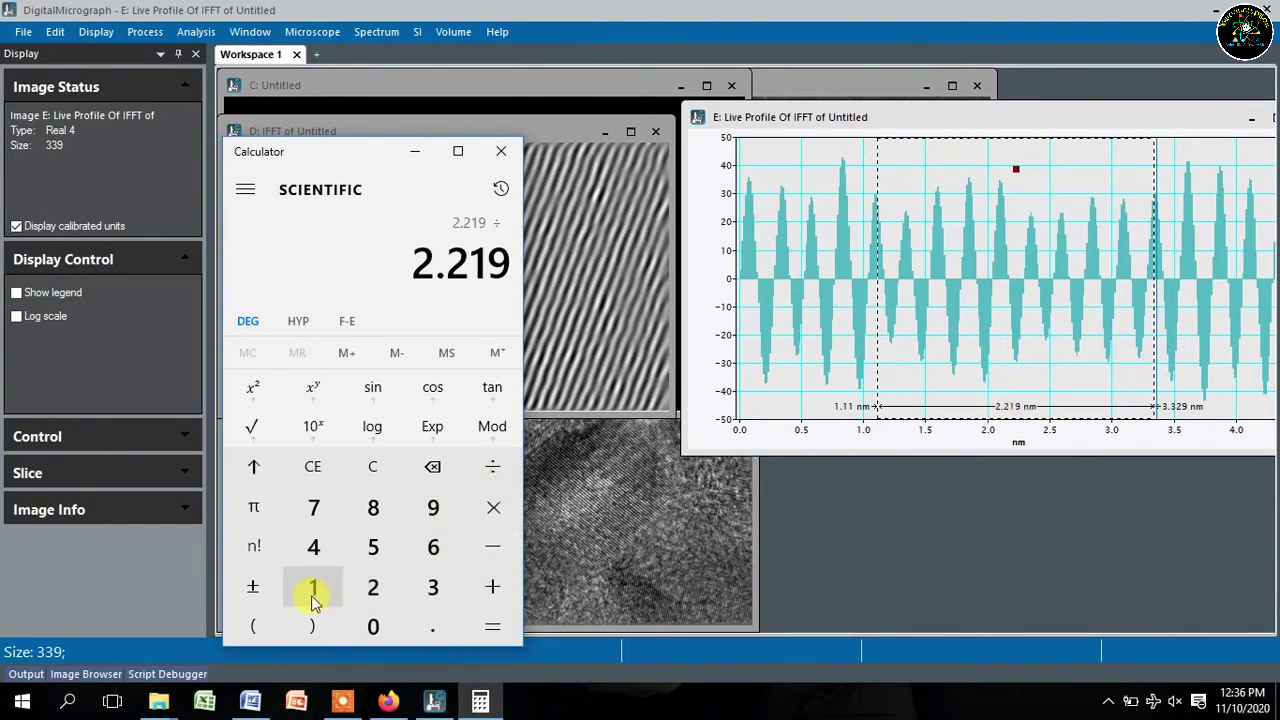
left_click(313, 592)
left_click(314, 508)
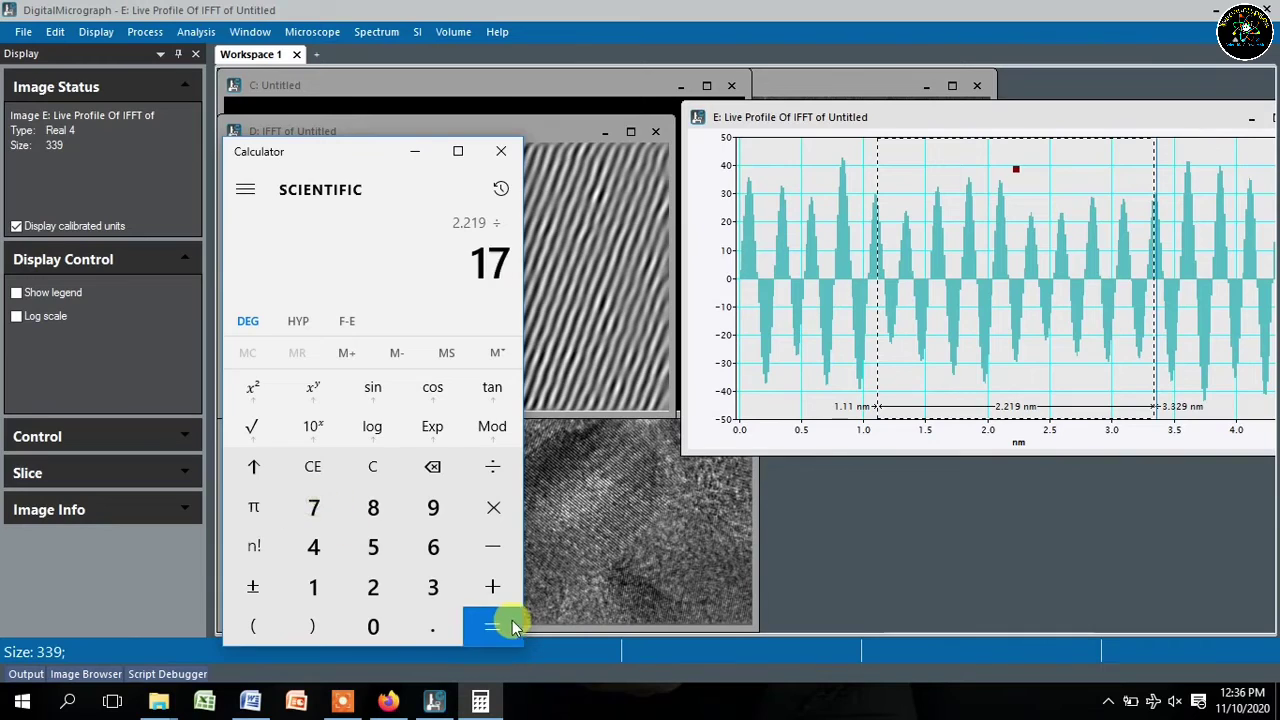
left_click(493, 627)
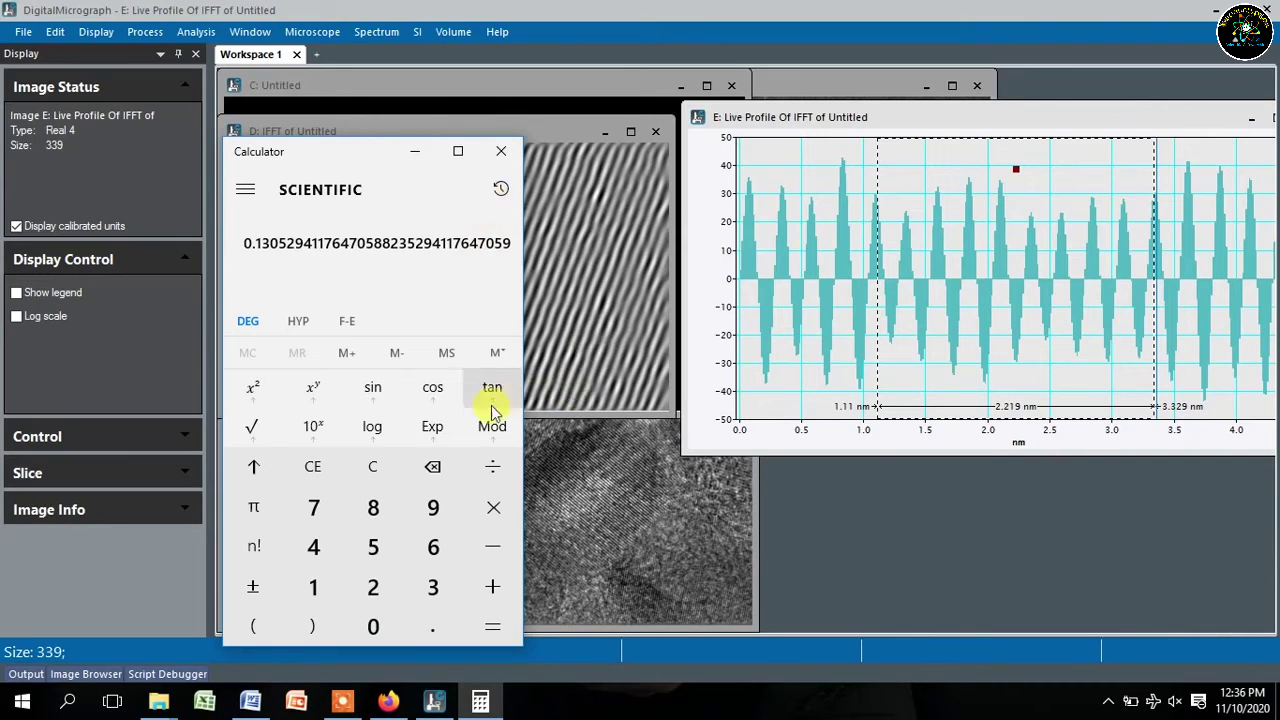
left_click(372, 466)
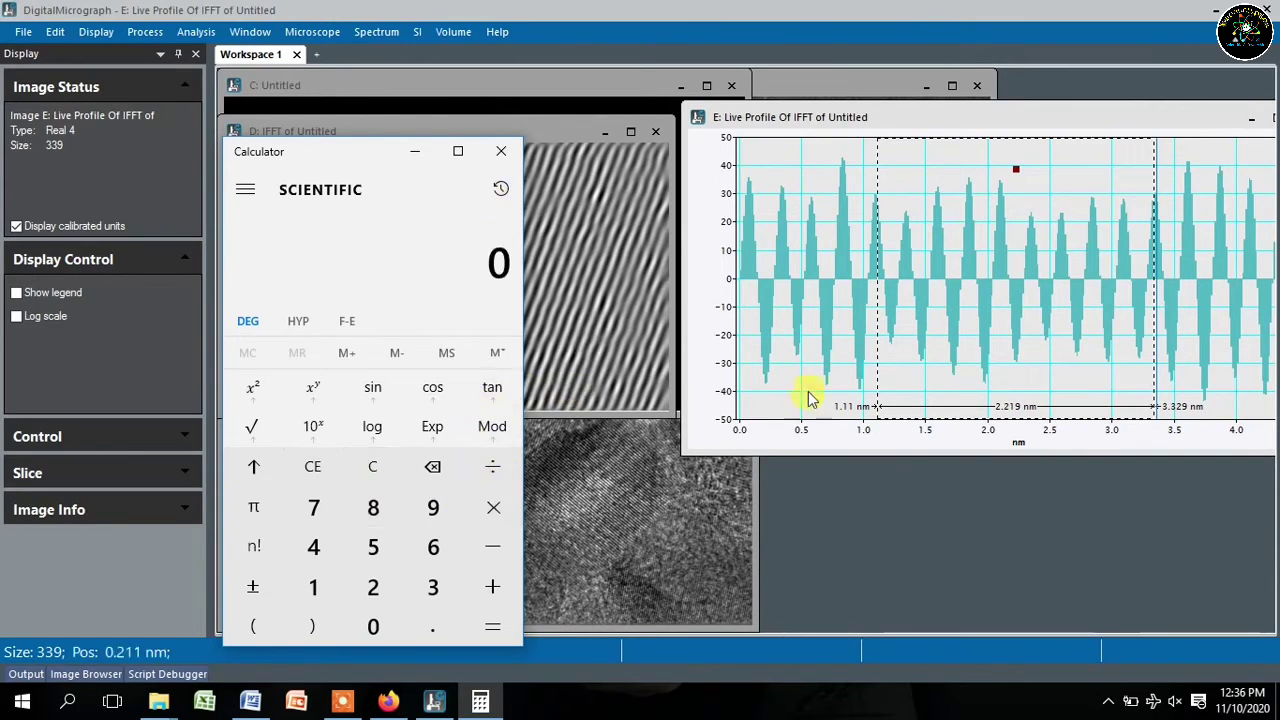
- Bring the line profile forward and nudge the span's left marker, keeping its start near 1.11 nm
left_click(878, 245)
left_click_drag(878, 245, 876, 249)
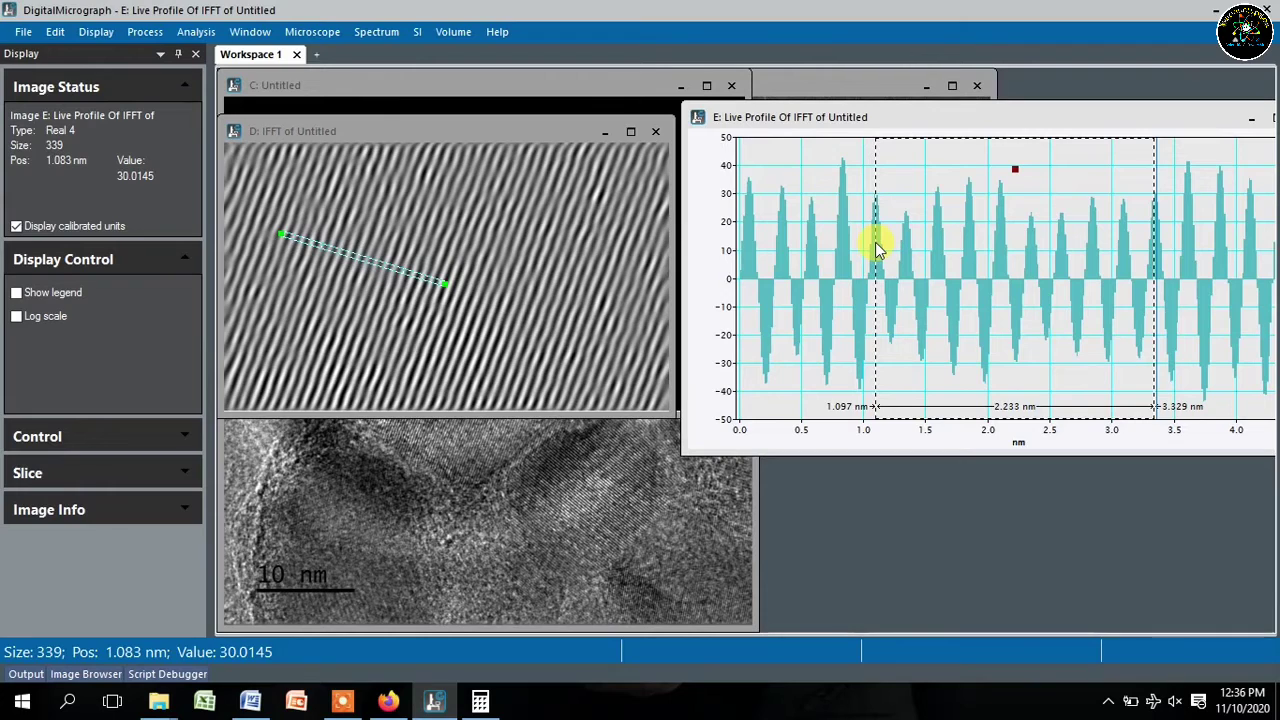
left_click_drag(876, 249, 878, 244)
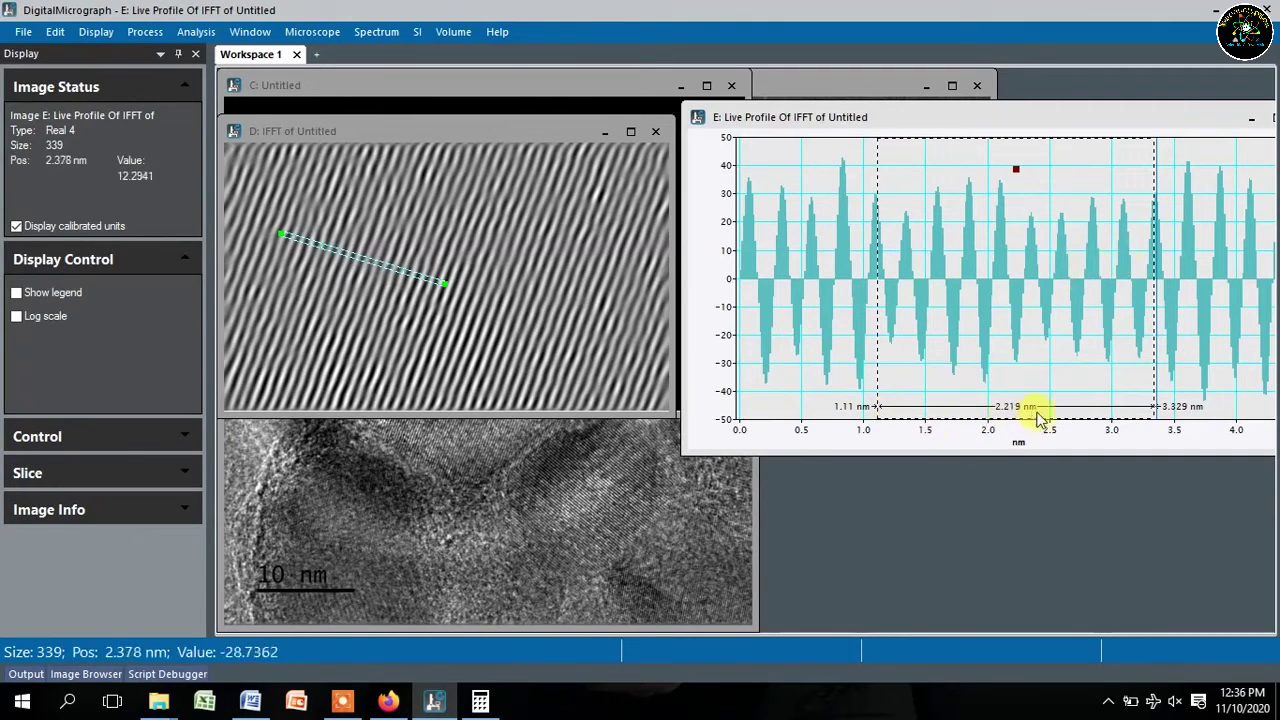
- Divide 2.219 by 8 in Calculator to get a 0.277375 nm d-spacing, then return to DigitalMicrograph
left_click(480, 700)
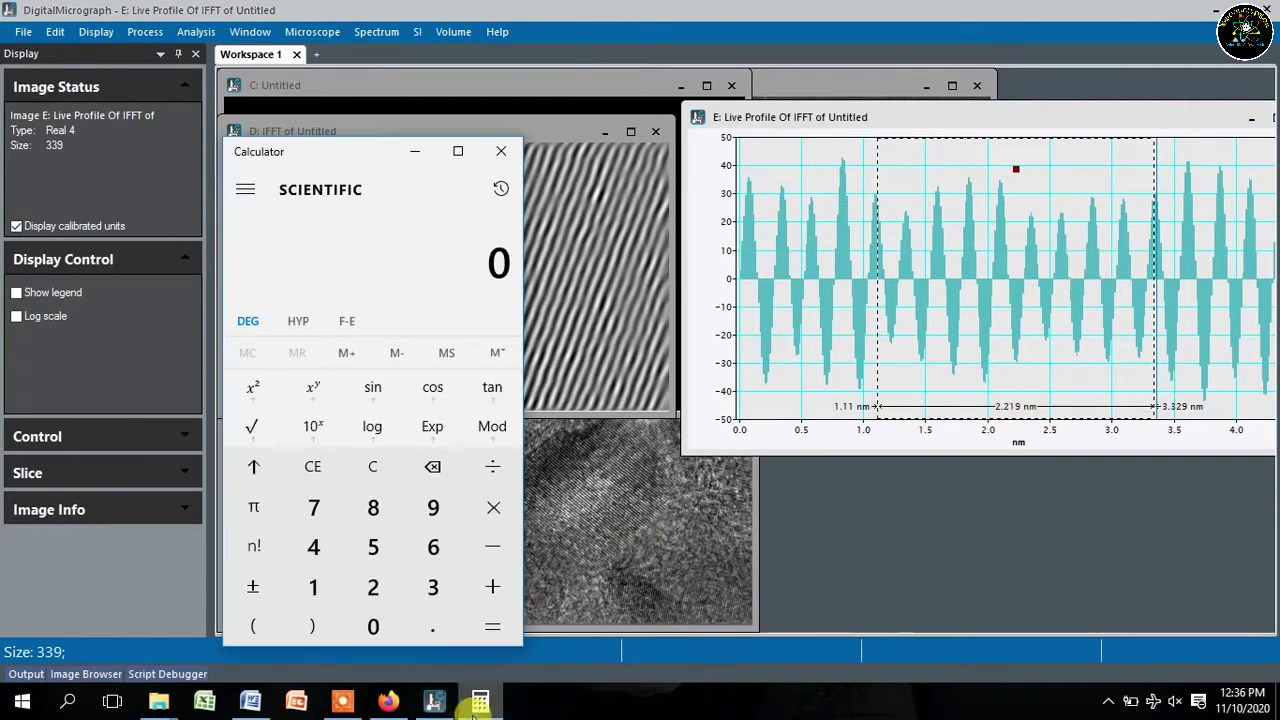
left_click(388, 608)
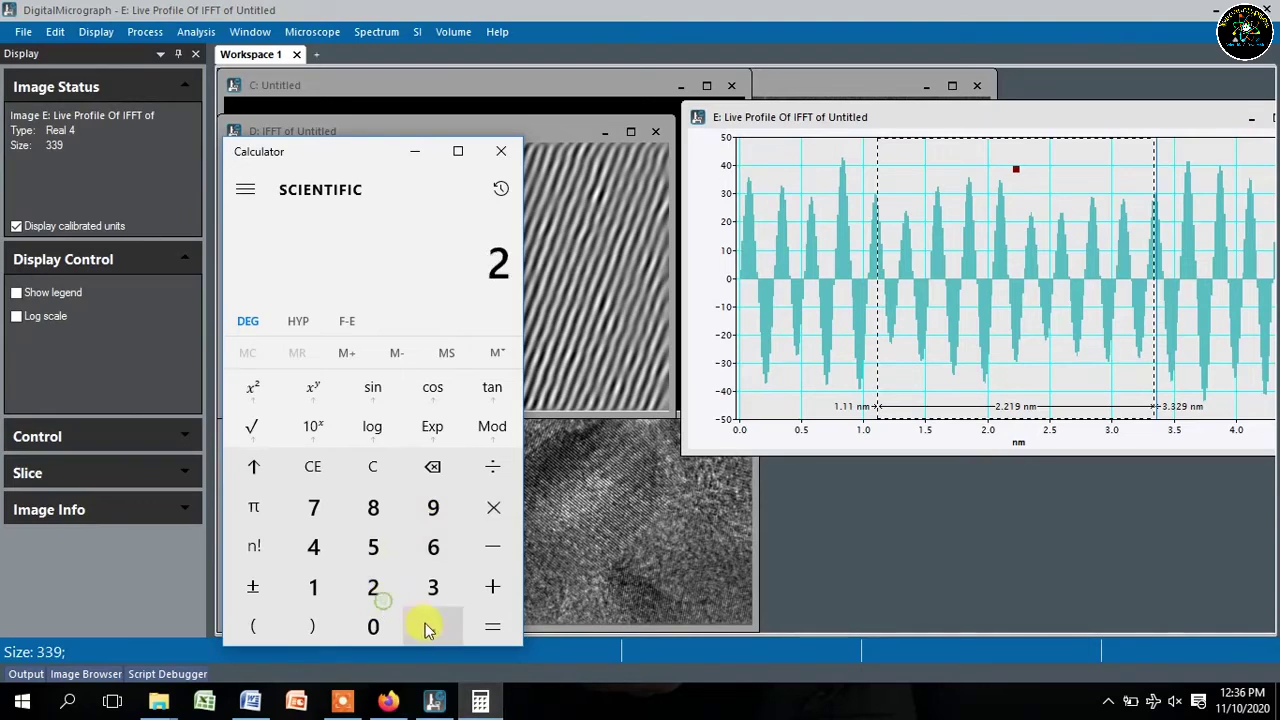
left_click(426, 626)
left_click(375, 590)
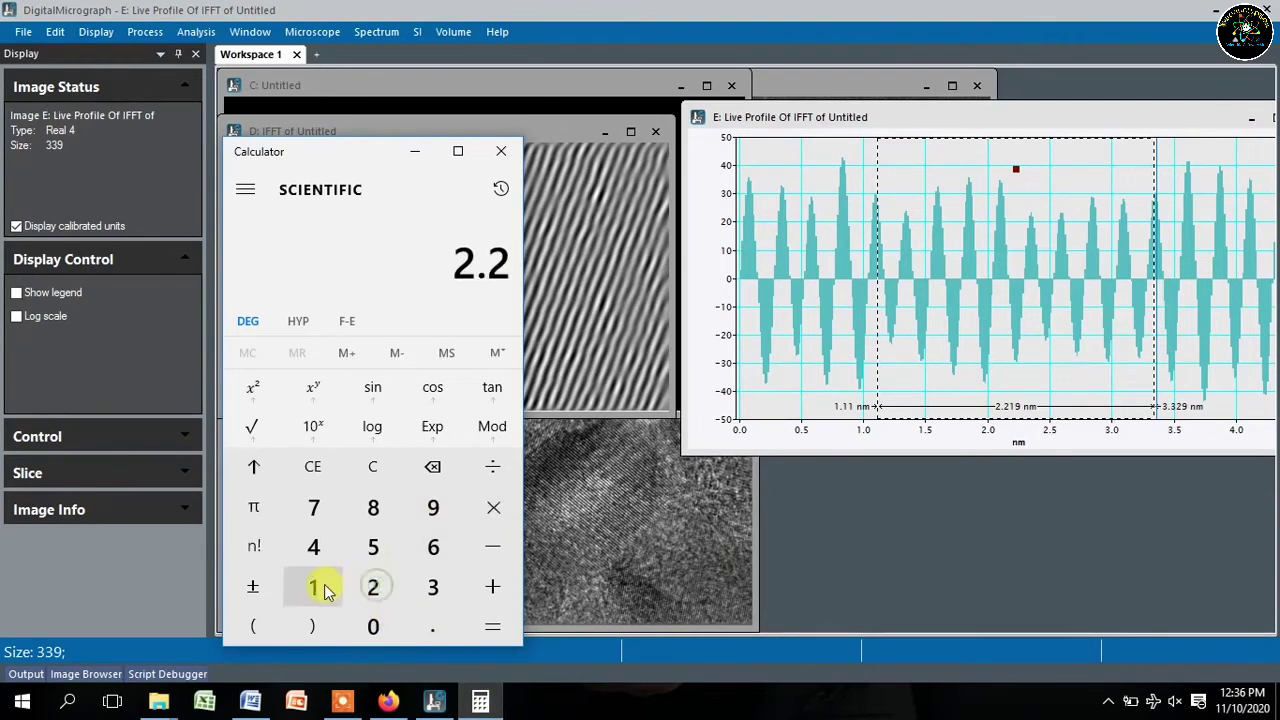
left_click(314, 587)
left_click(433, 508)
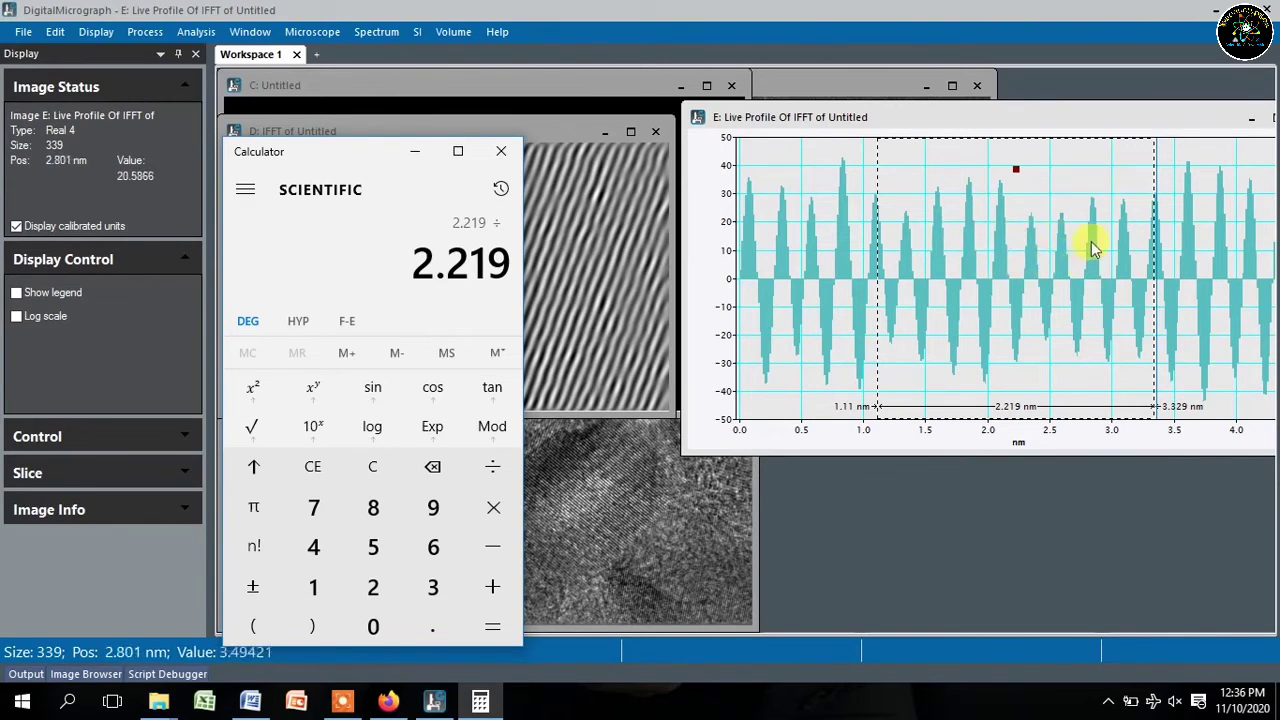
left_click(373, 513)
left_click(480, 614)
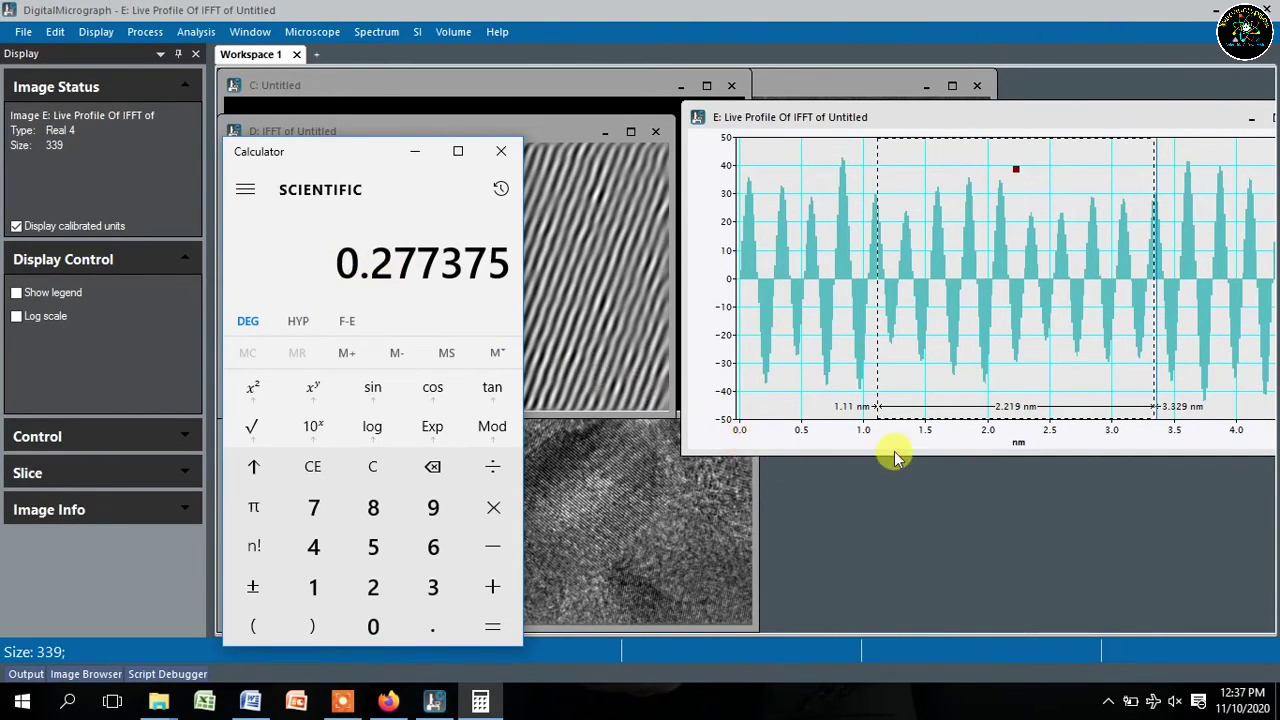
left_click_drag(895, 450, 895, 461)
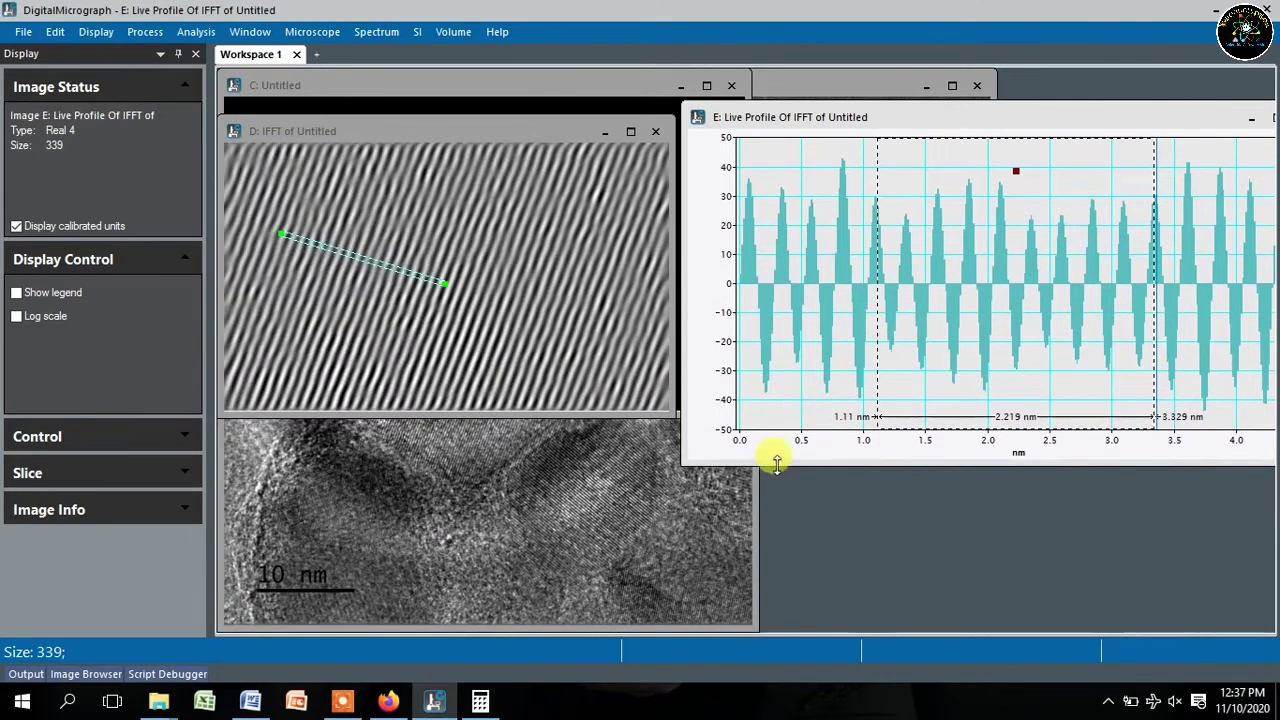
- Bring test-1098 forward and zoom it to 0.55 onto the lattice fringes
left_click(441, 490)
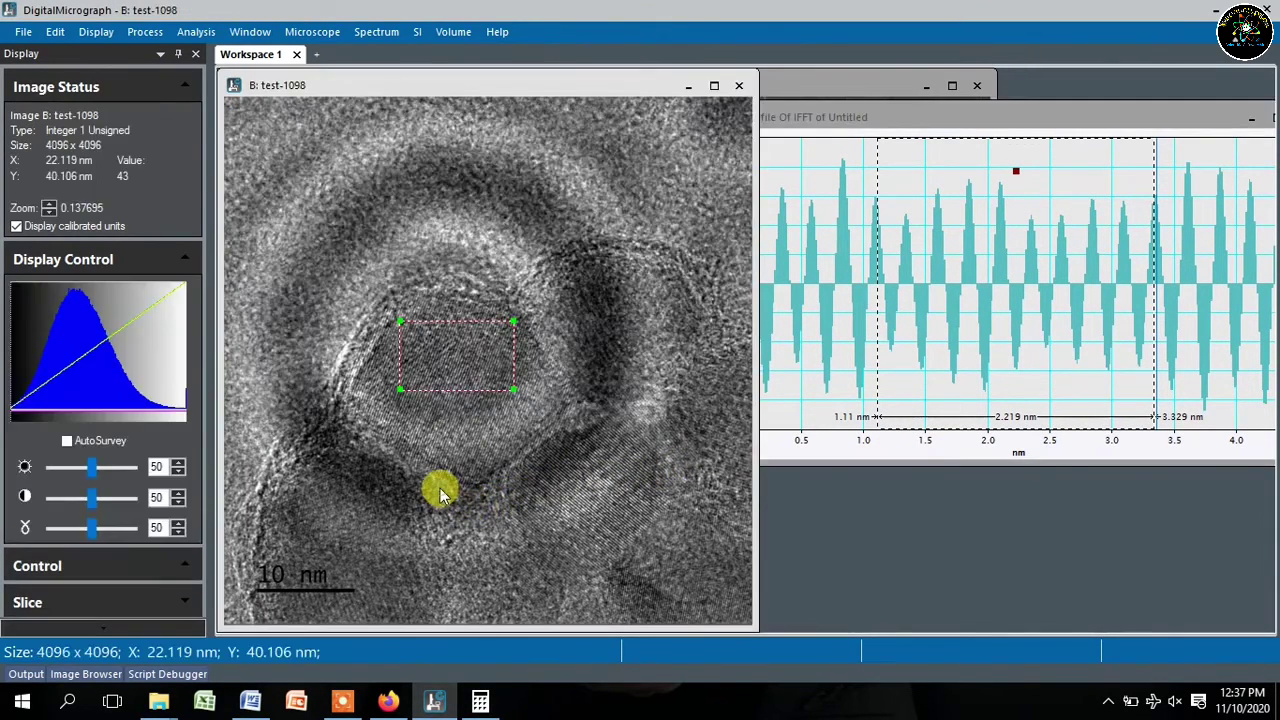
right_click(451, 370)
left_click(485, 314)
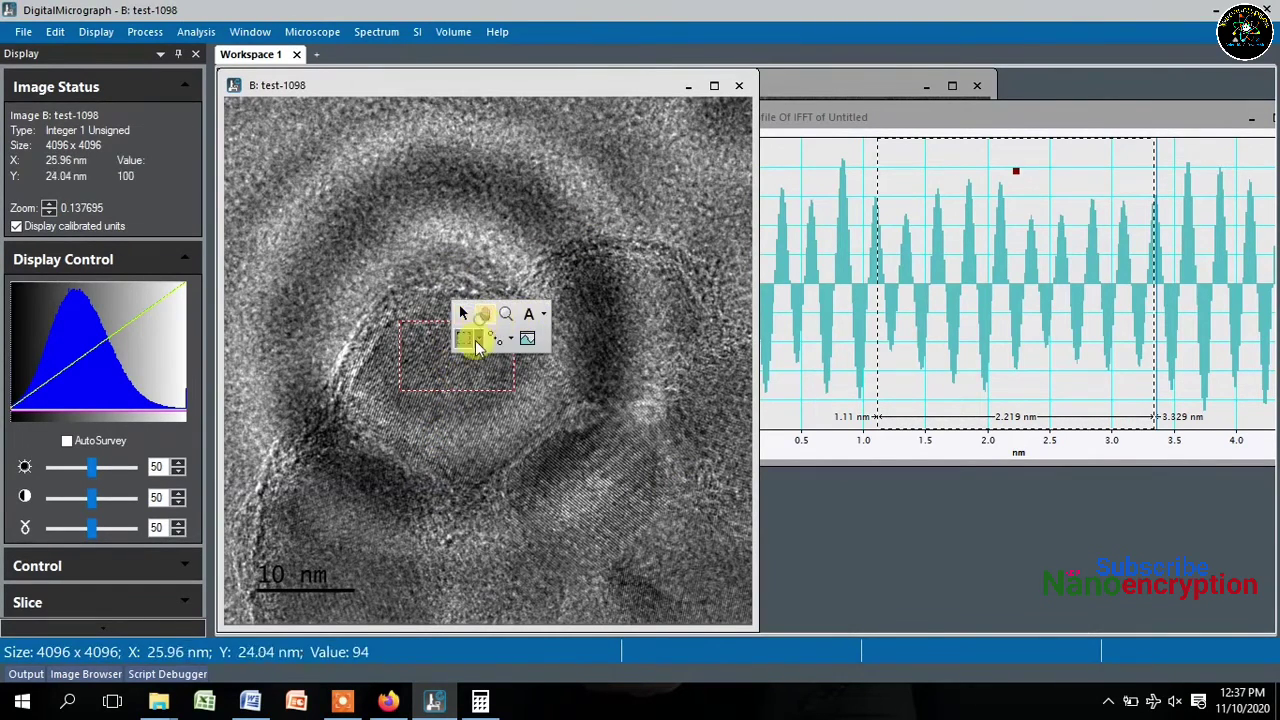
scroll(437, 378, "up", 2)
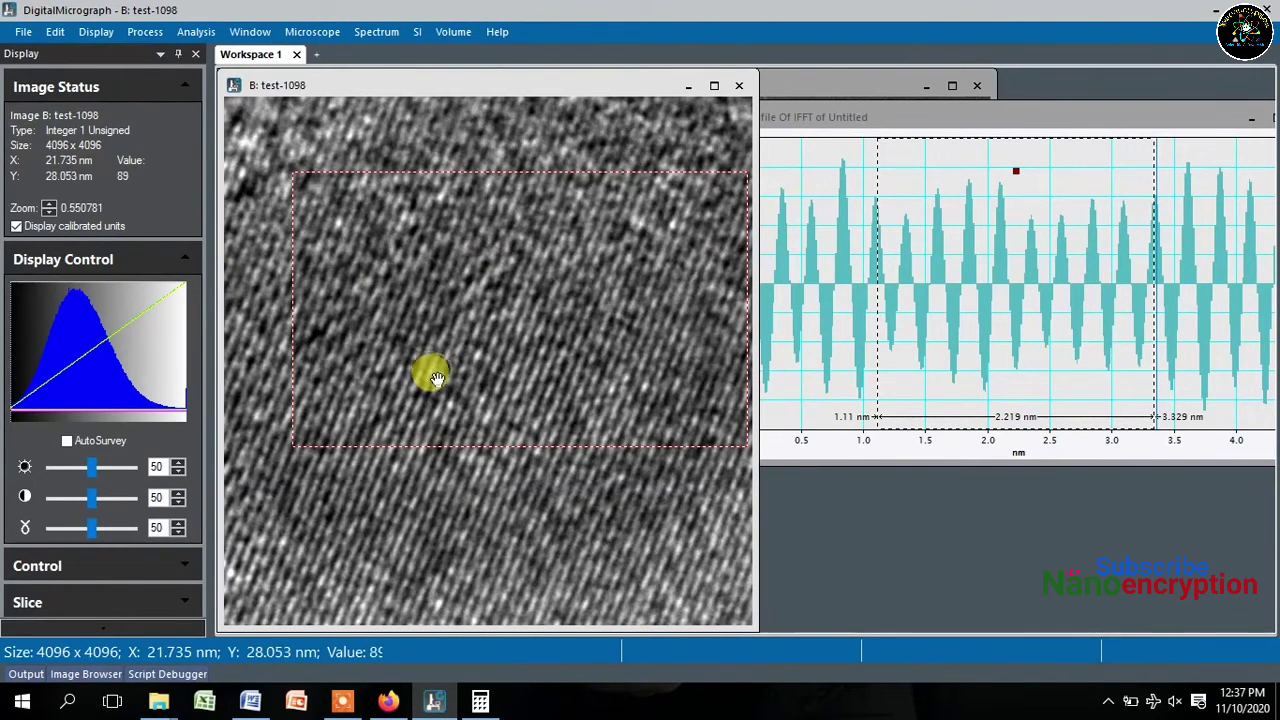
- Choose Line as the ROI drawing shape
right_click(491, 365)
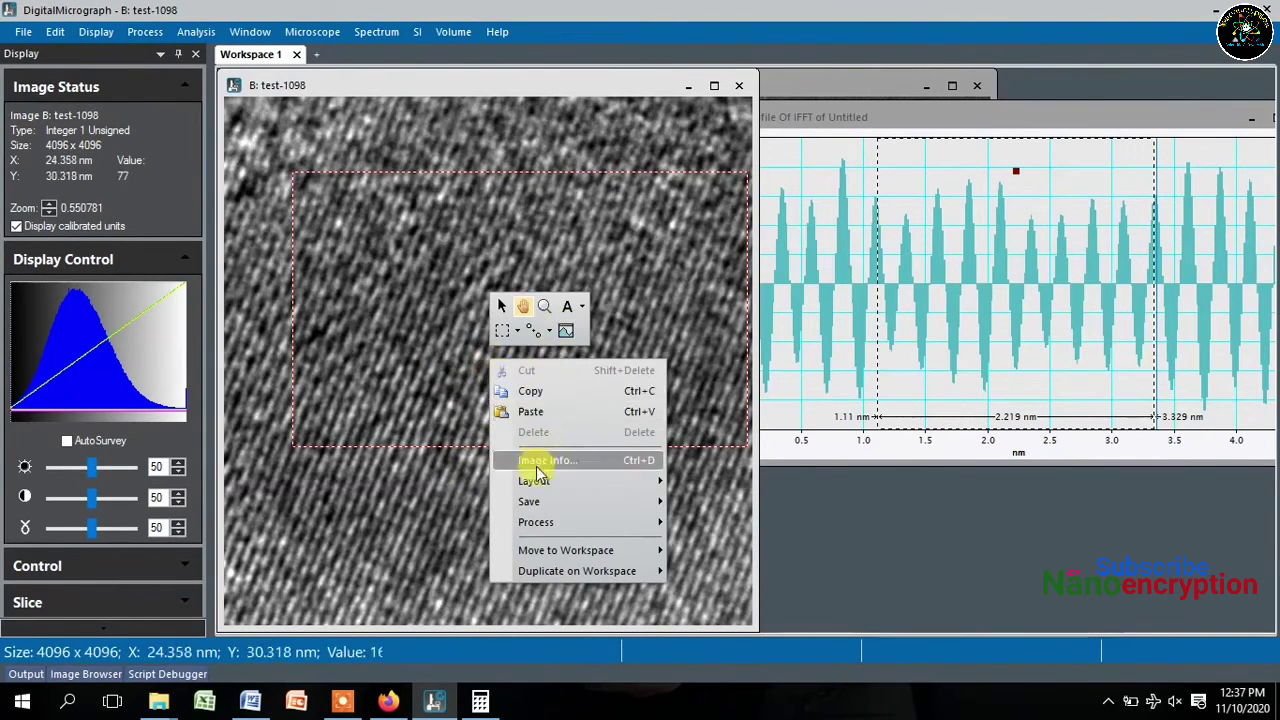
mouse_move(530, 506)
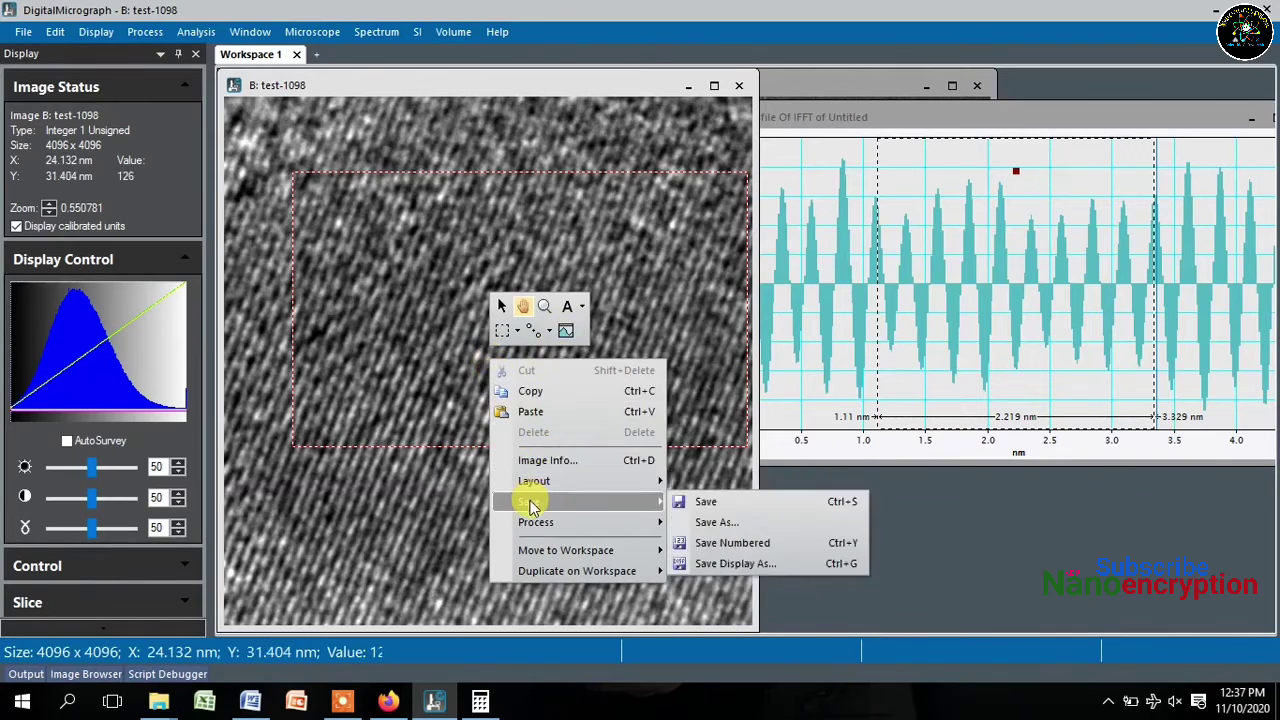
left_click(517, 331)
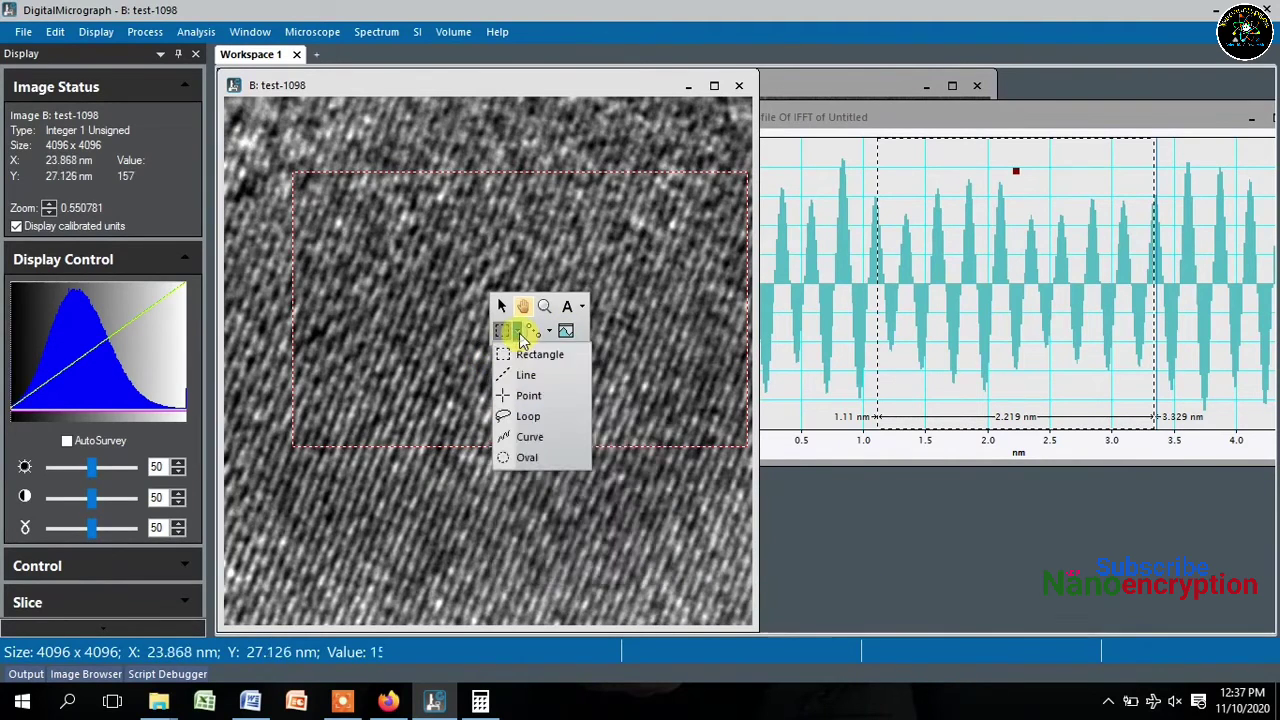
left_click(524, 375)
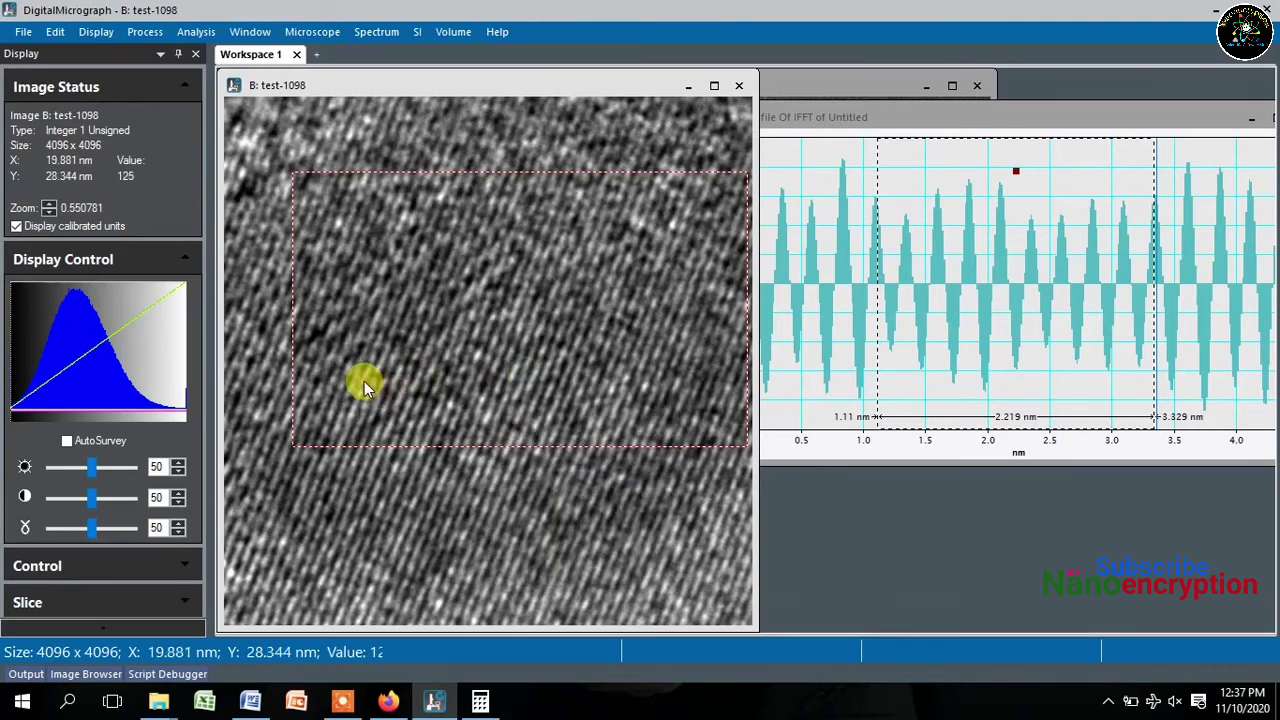
- Draw a line ROI across the lattice fringes, copy it, and shift it slightly right
left_click_drag(364, 381, 440, 171)
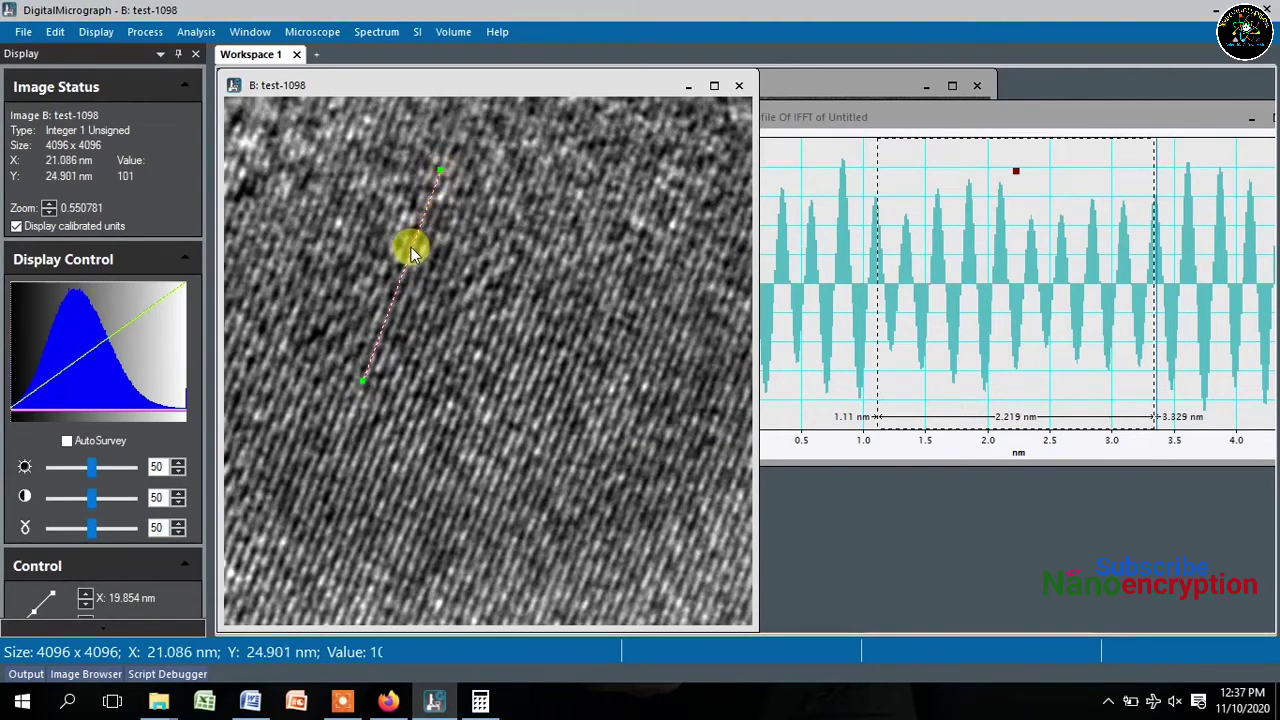
right_click(410, 252)
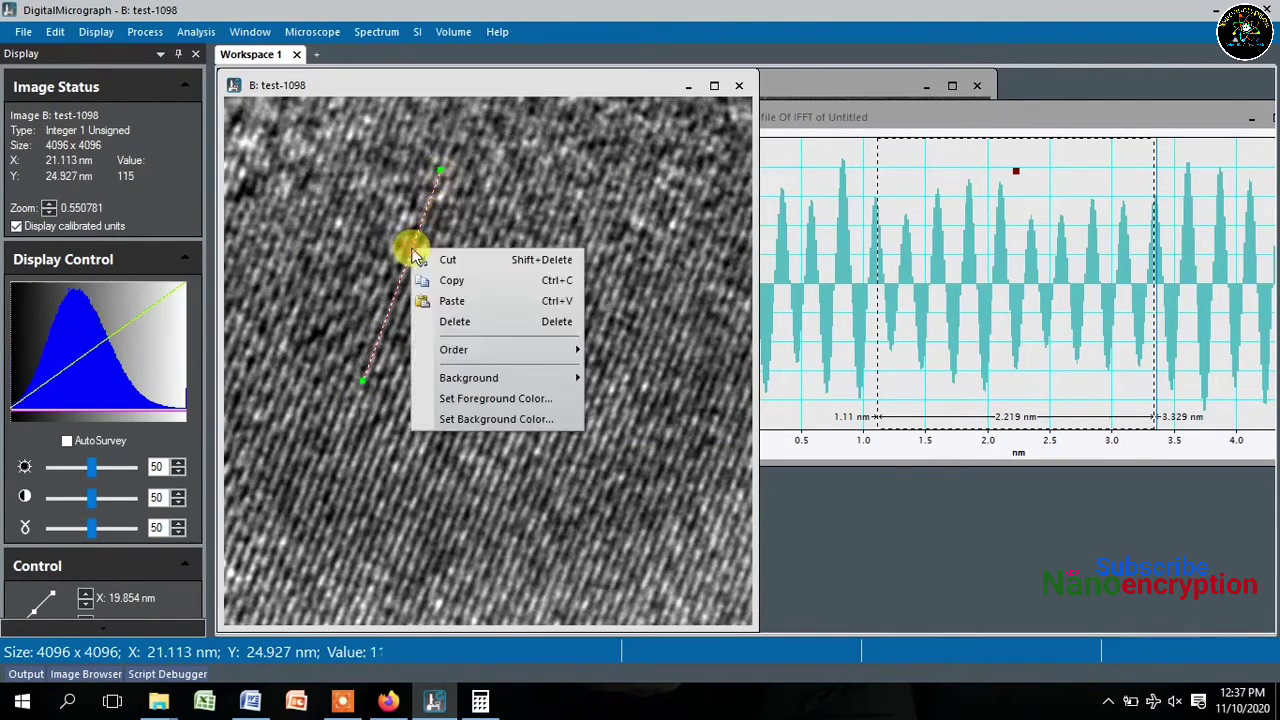
left_click(453, 283)
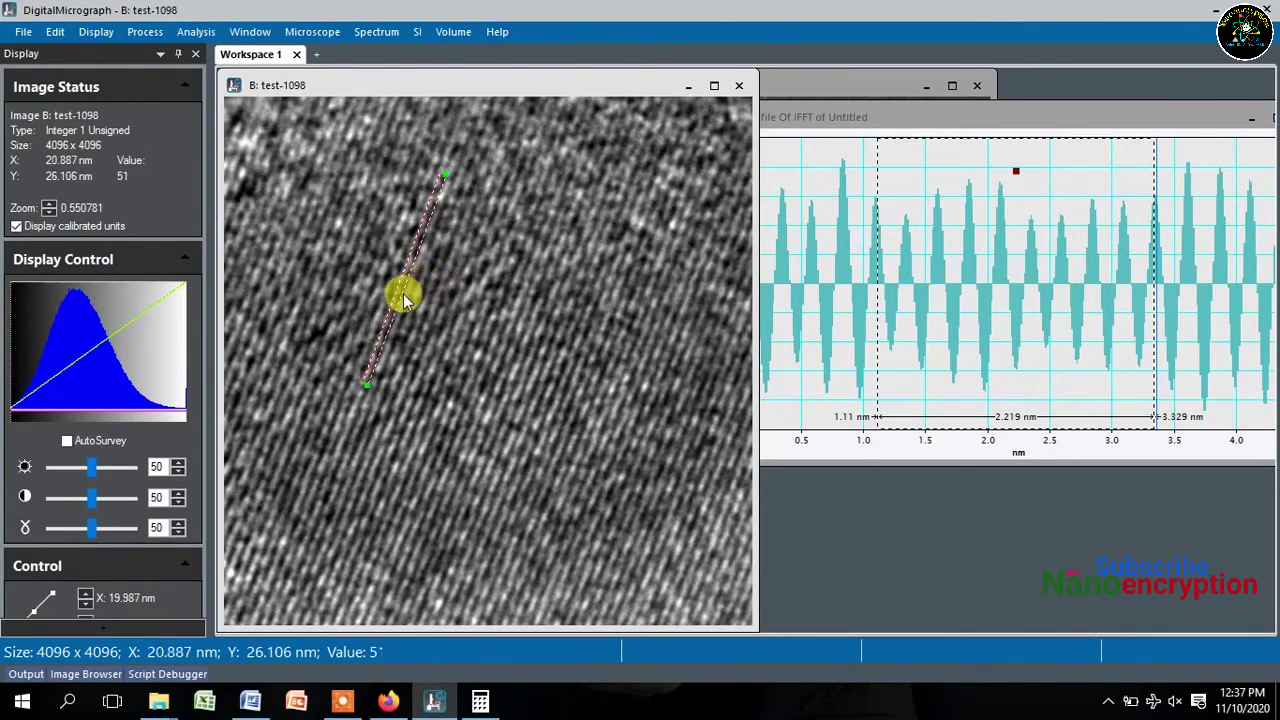
left_click_drag(403, 298, 406, 298)
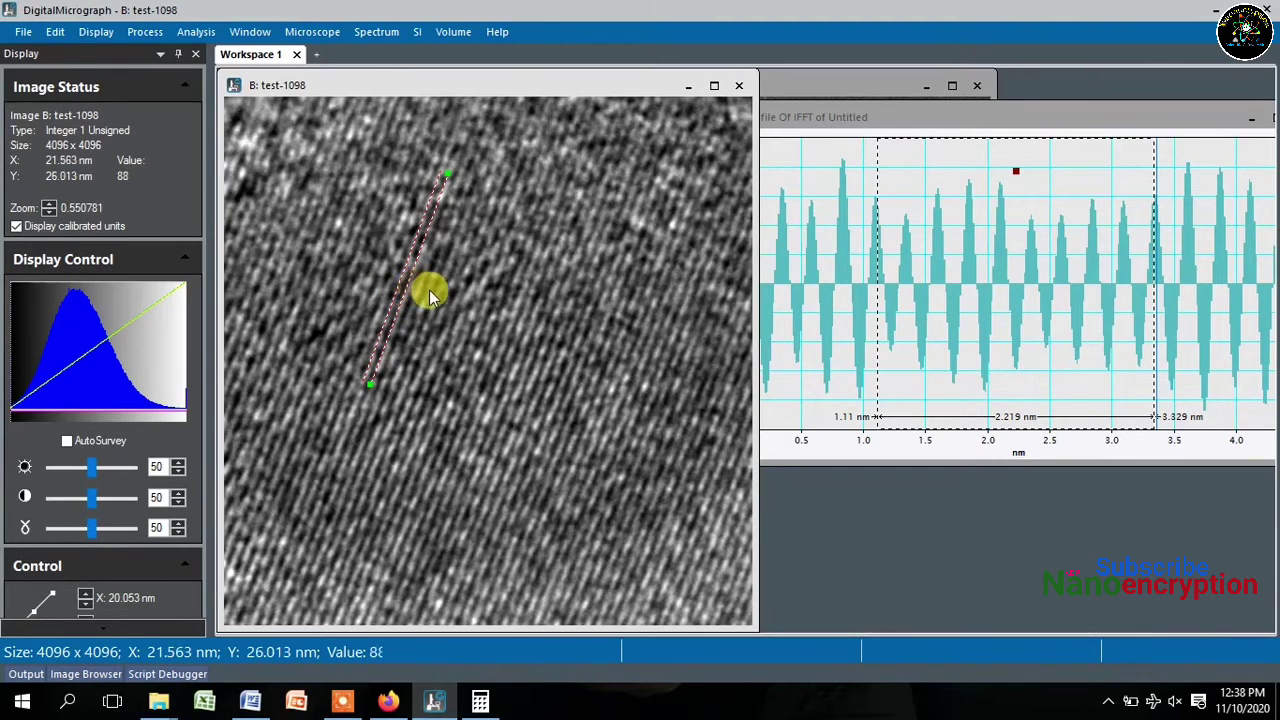
- Reselect the Line ROI tool and copy the line again on the zoomed-out image
right_click(431, 296)
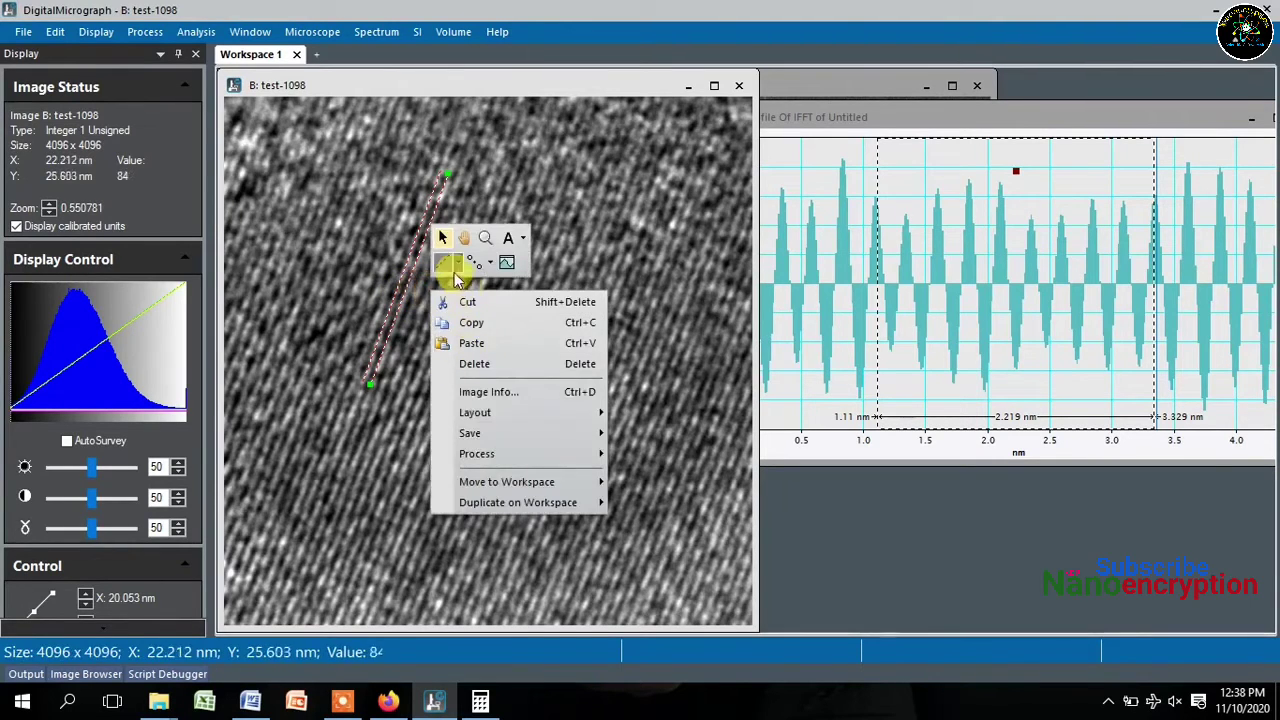
left_click(447, 263)
left_click(452, 300)
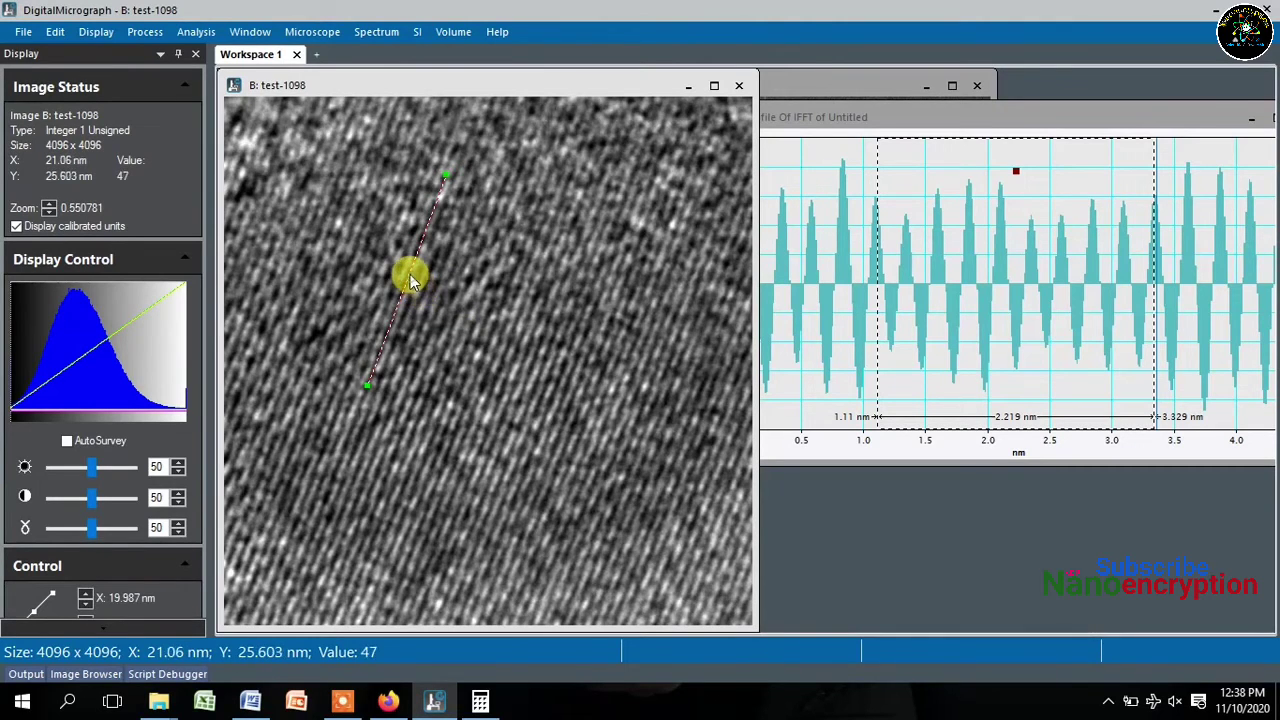
right_click(410, 280)
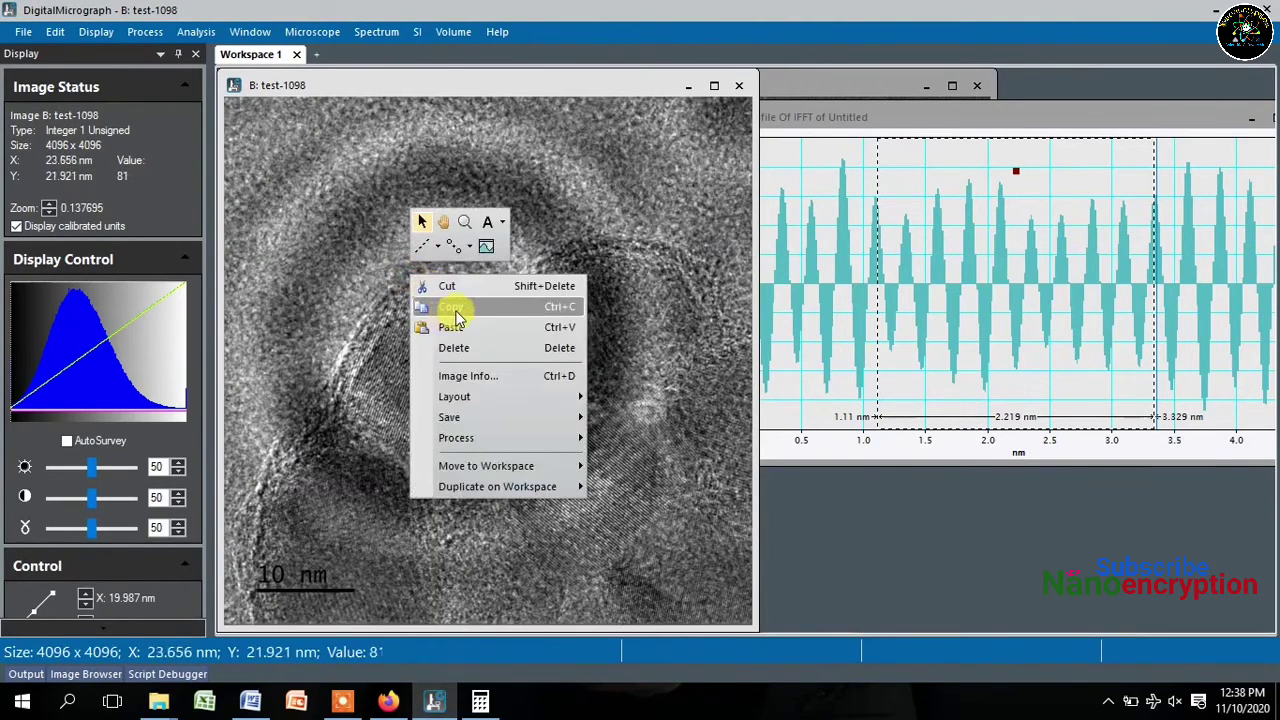
left_click(453, 308)
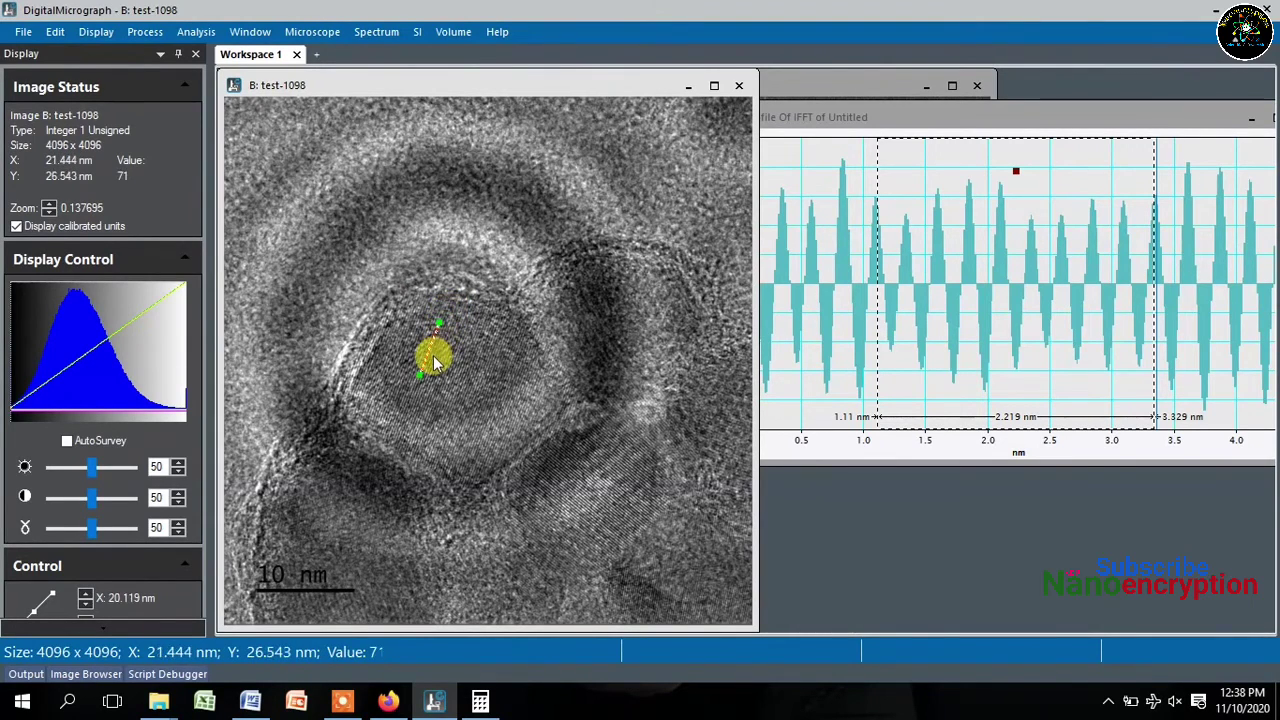
- Zoom in on the fringes under the line ROI with the hand tool
right_click(538, 326)
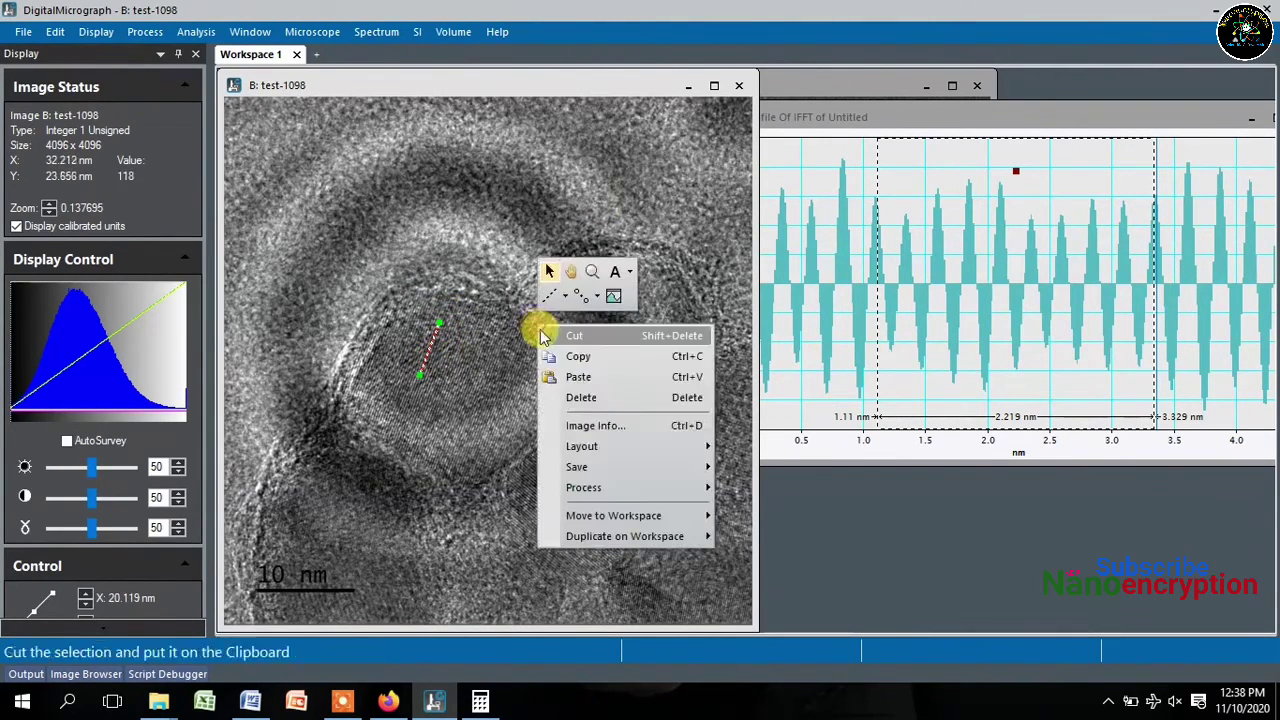
left_click(570, 271)
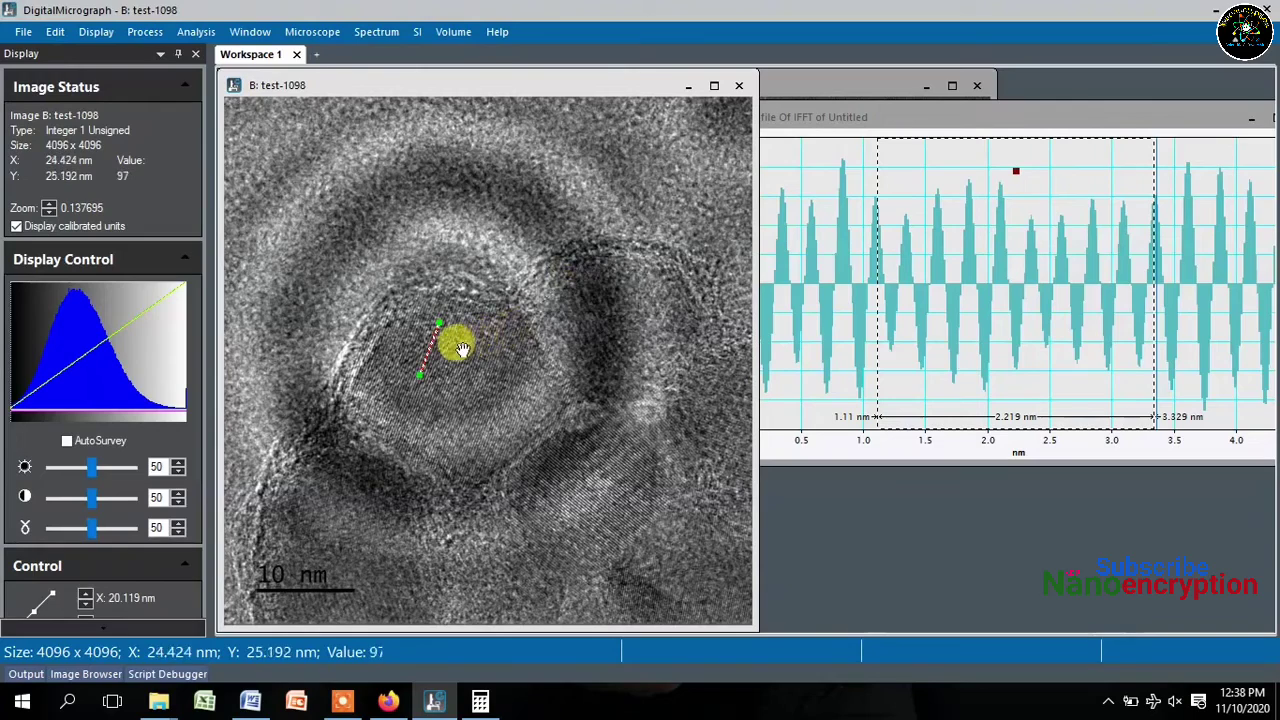
scroll(461, 349, "up", 2)
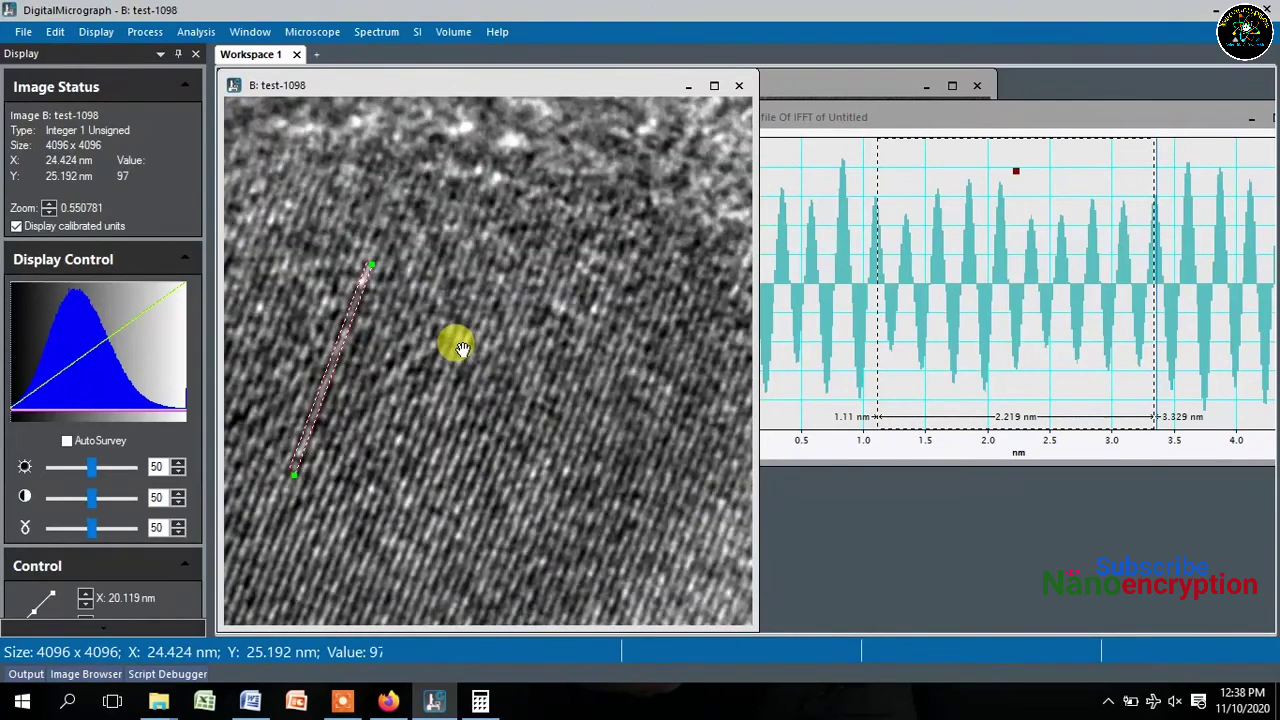
scroll(461, 349, "up", 1)
scroll(353, 400, "down", 2)
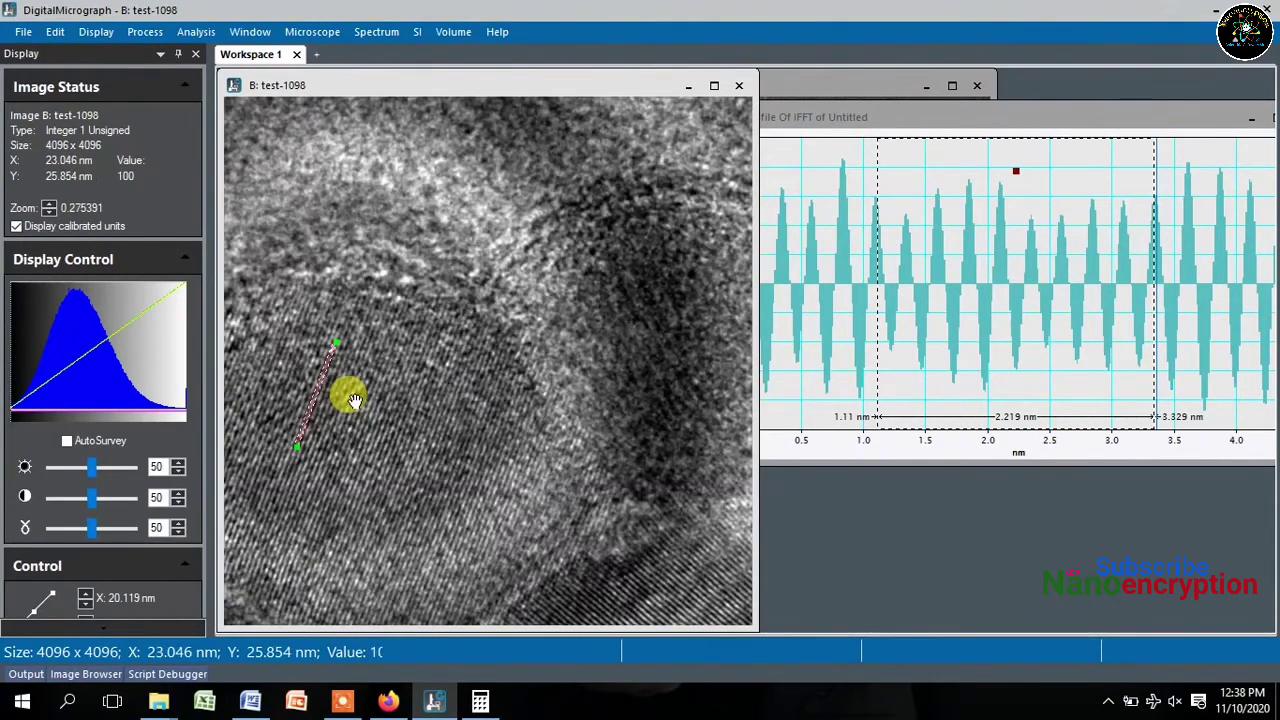
scroll(271, 395, "up", 2)
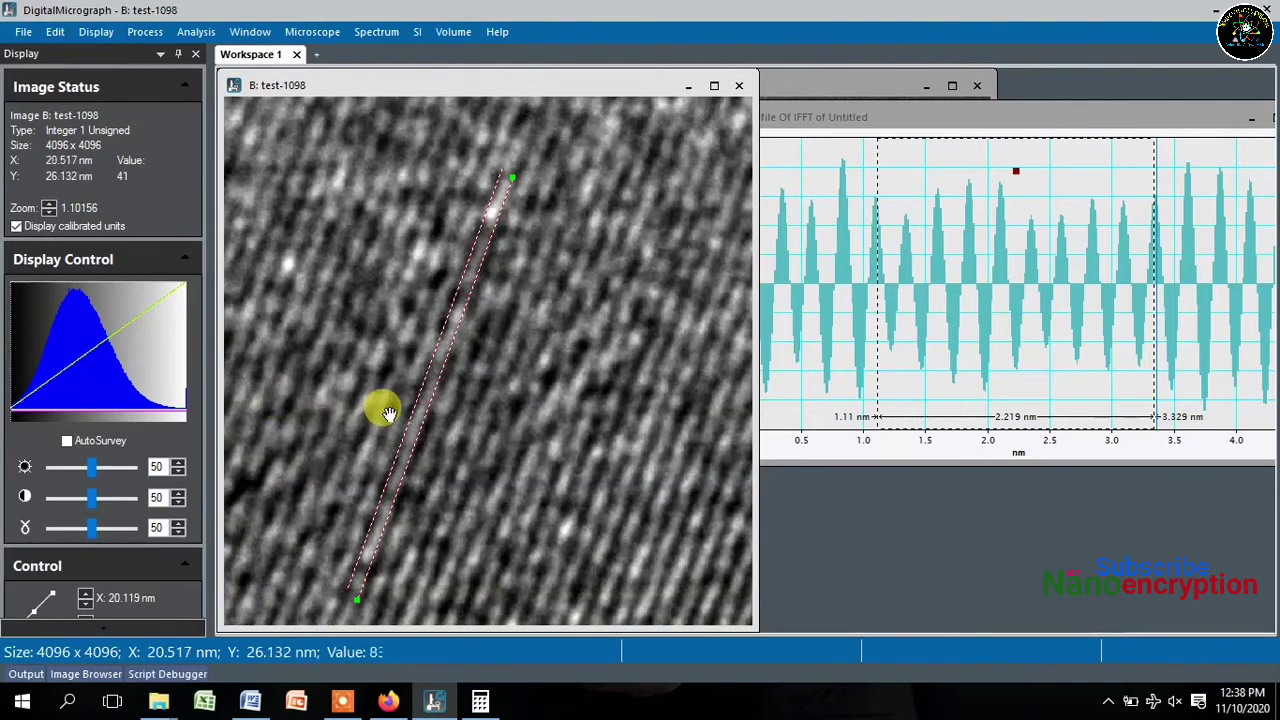
- Switch to the 'A' text annotation tool and deselect the measurement line
right_click(502, 330)
left_click(580, 271)
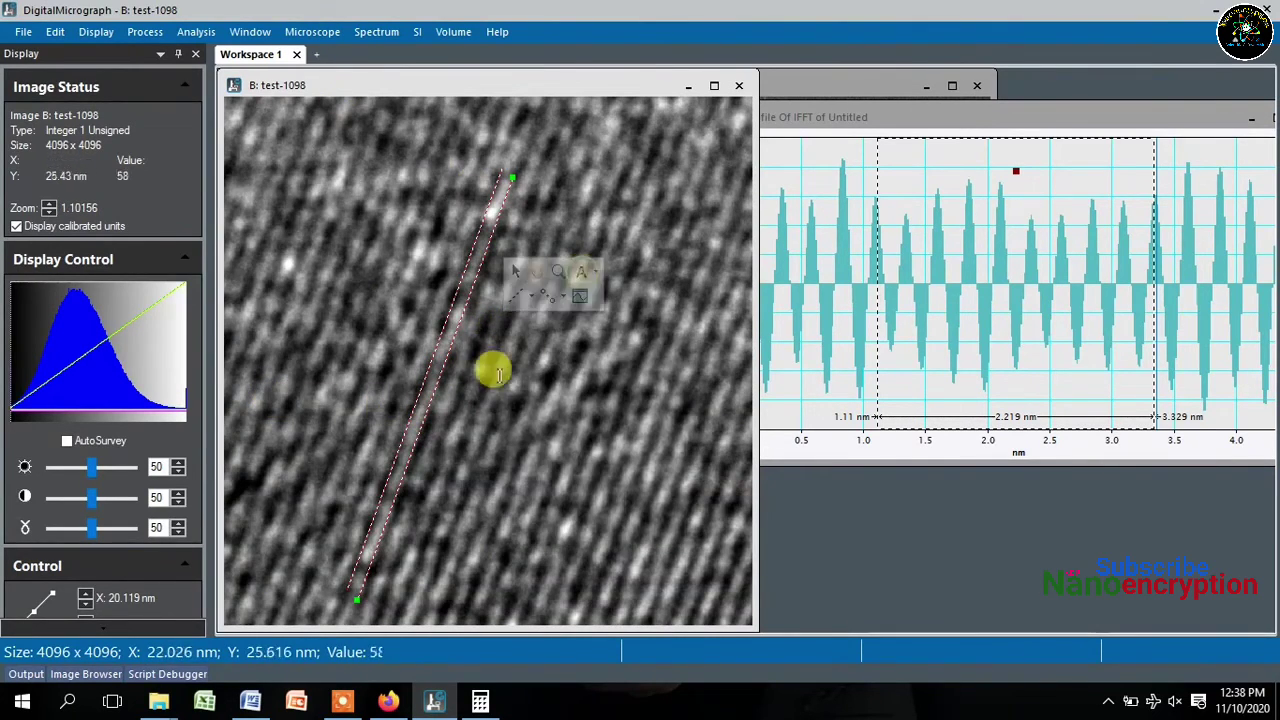
left_click(454, 391)
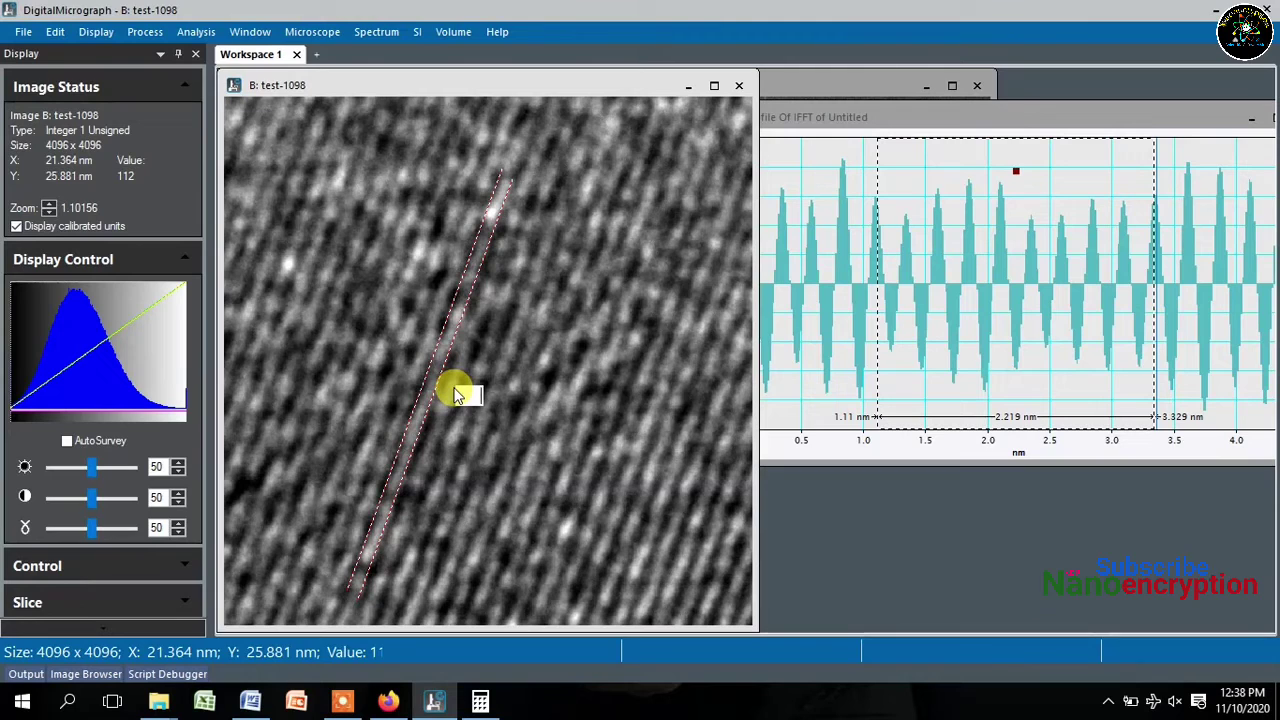
- Check the 0.277375 result, then place a text label ending in 'nm' beside the line ROI
left_click(480, 702)
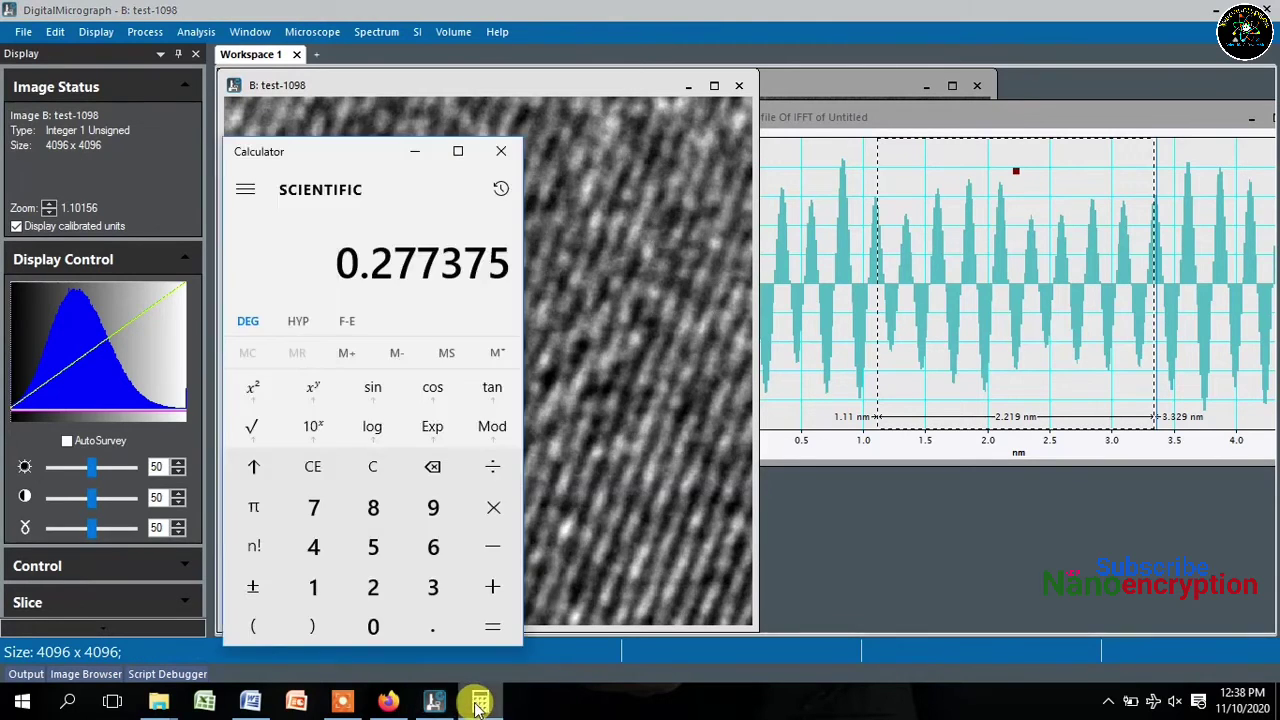
left_click(480, 702)
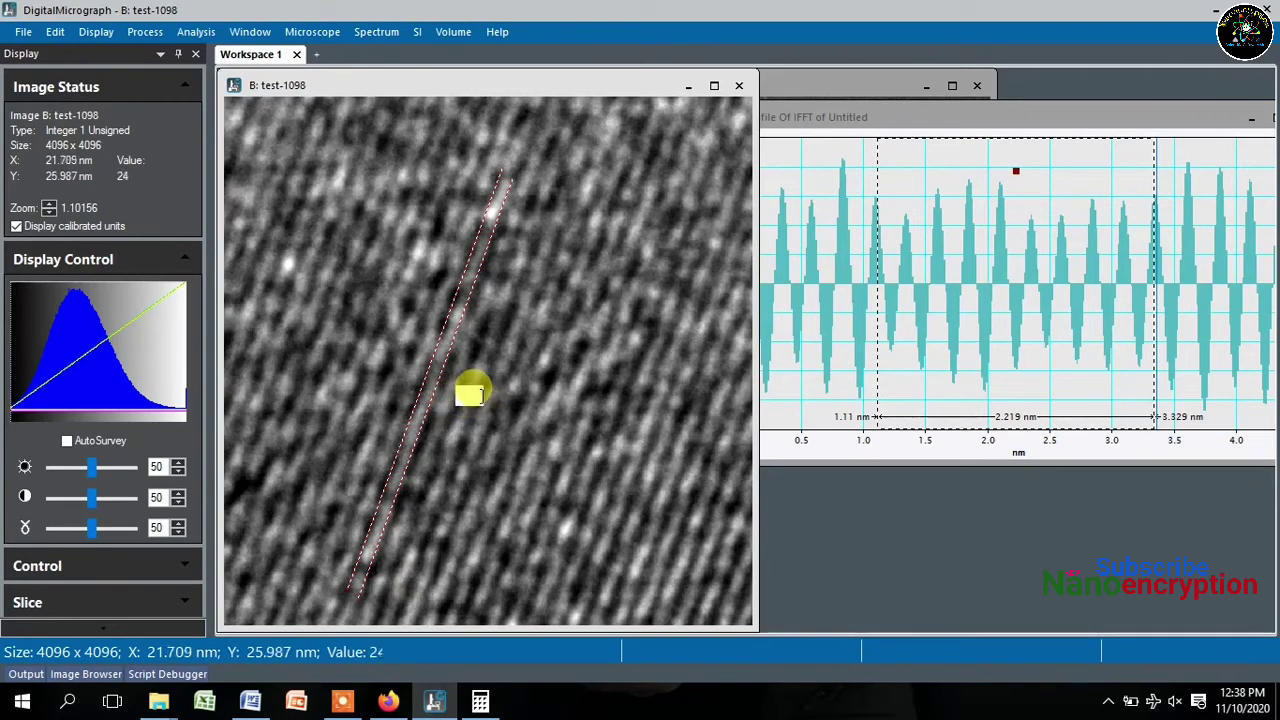
left_click(482, 396)
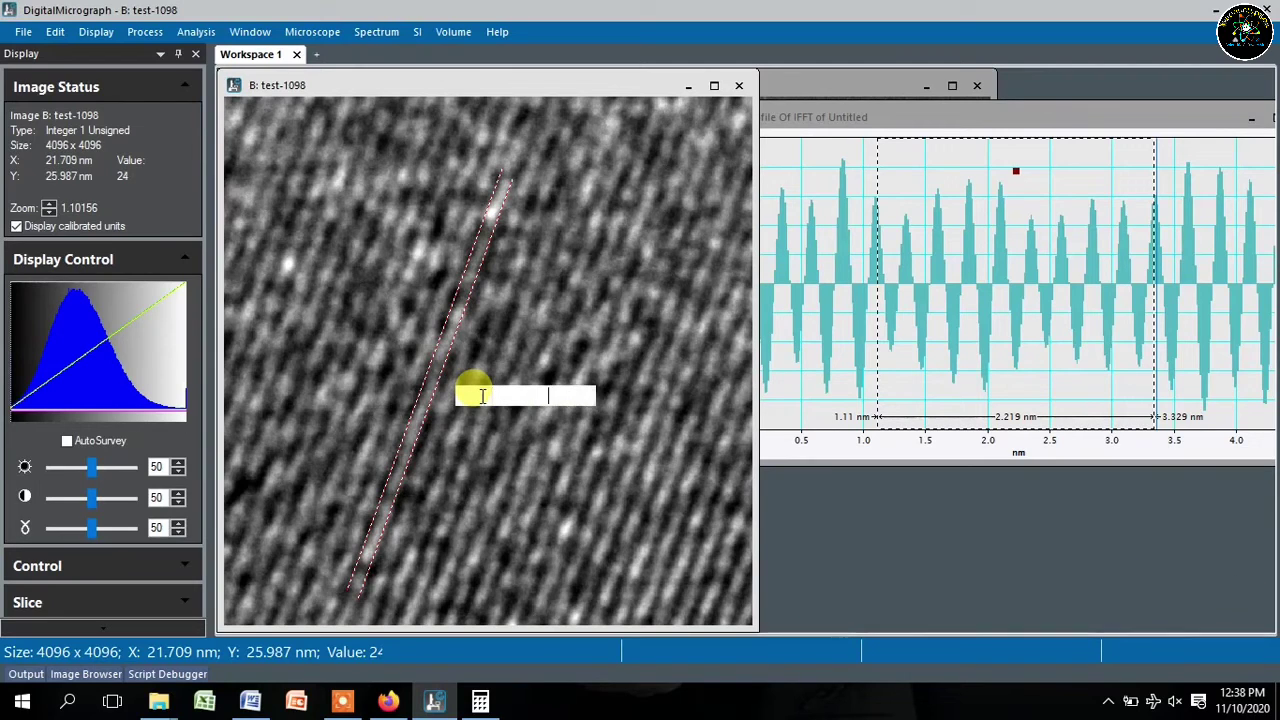
type("nm")
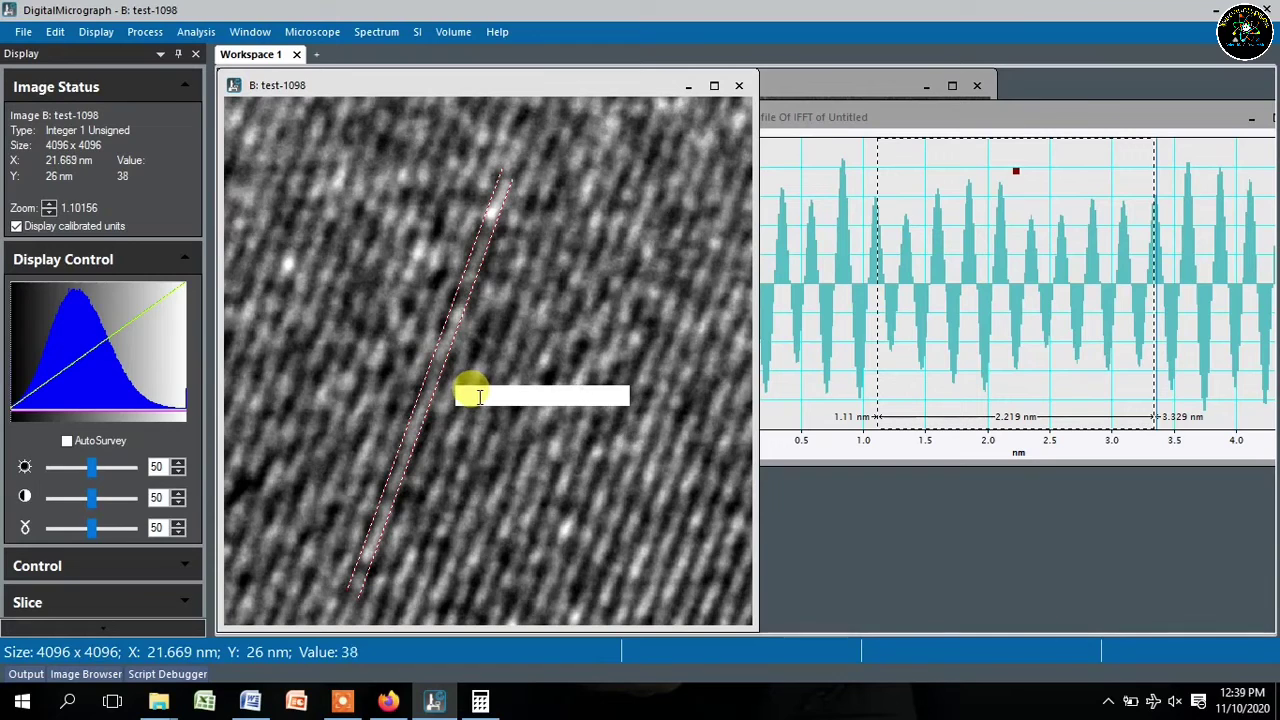
left_click(486, 424)
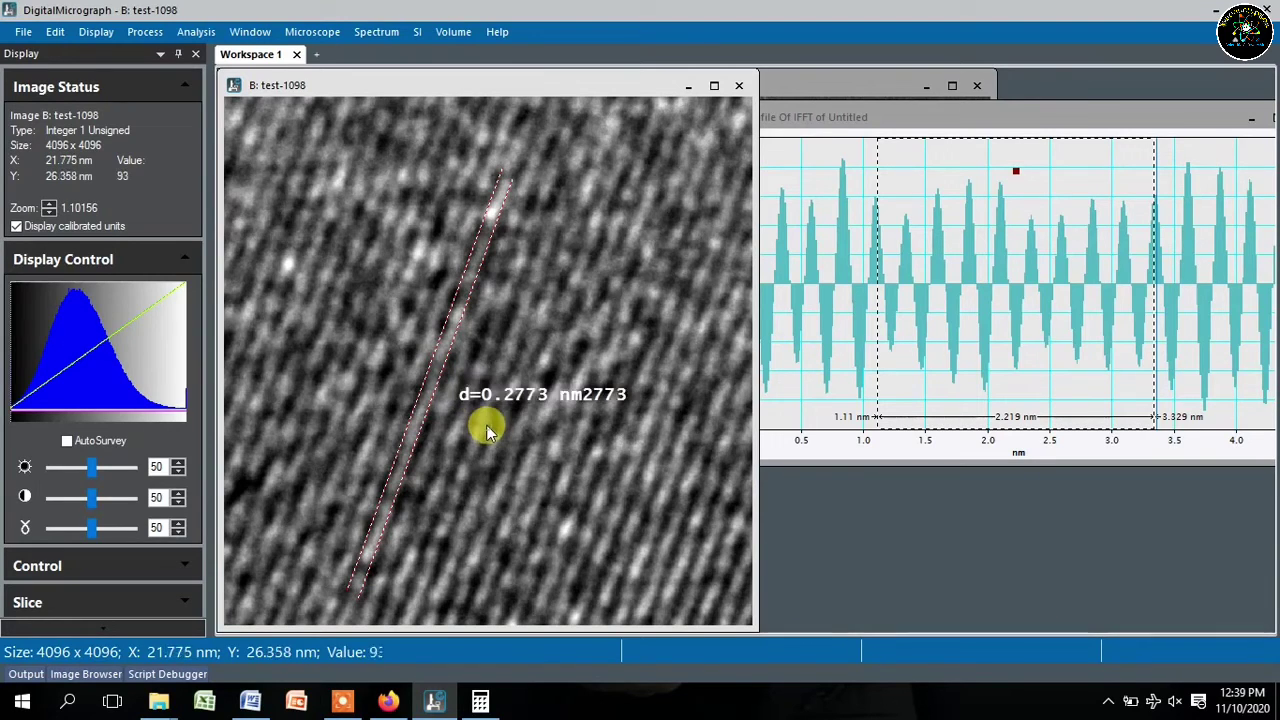
- Correct the label to read 'd=0.2773 nm' and move it slightly upward
double_click(530, 398)
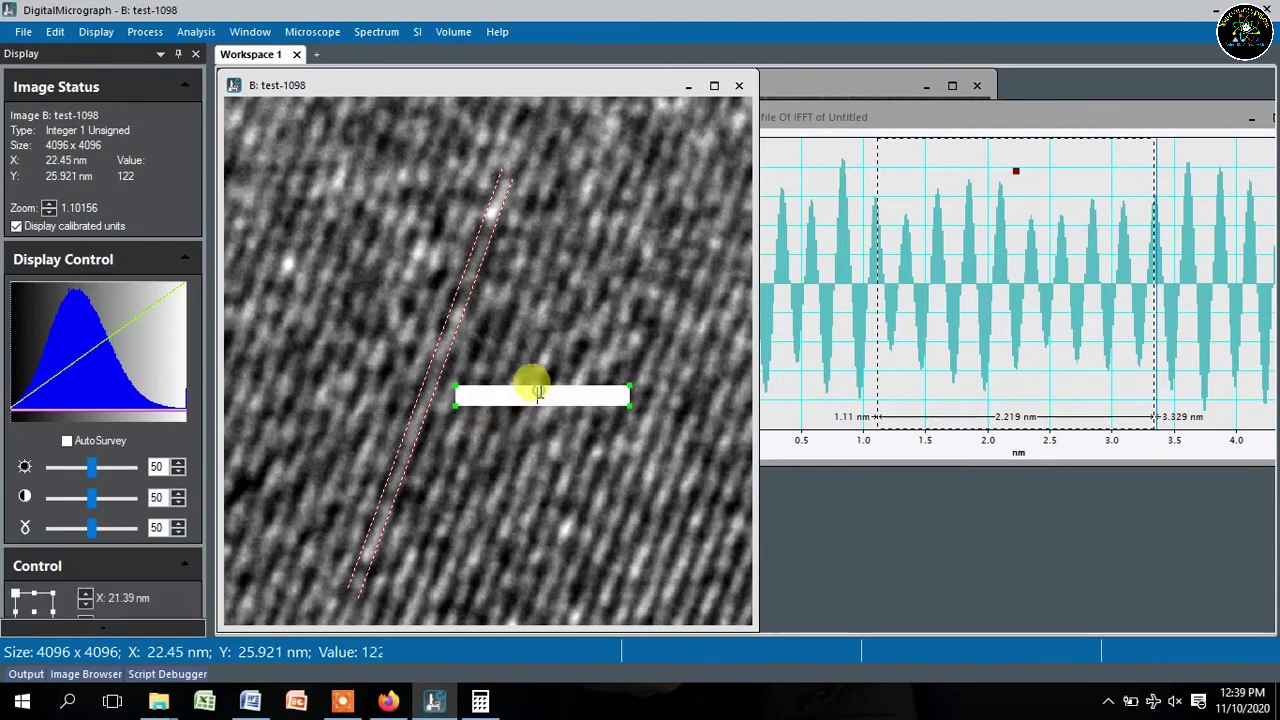
left_click_drag(565, 396, 606, 396)
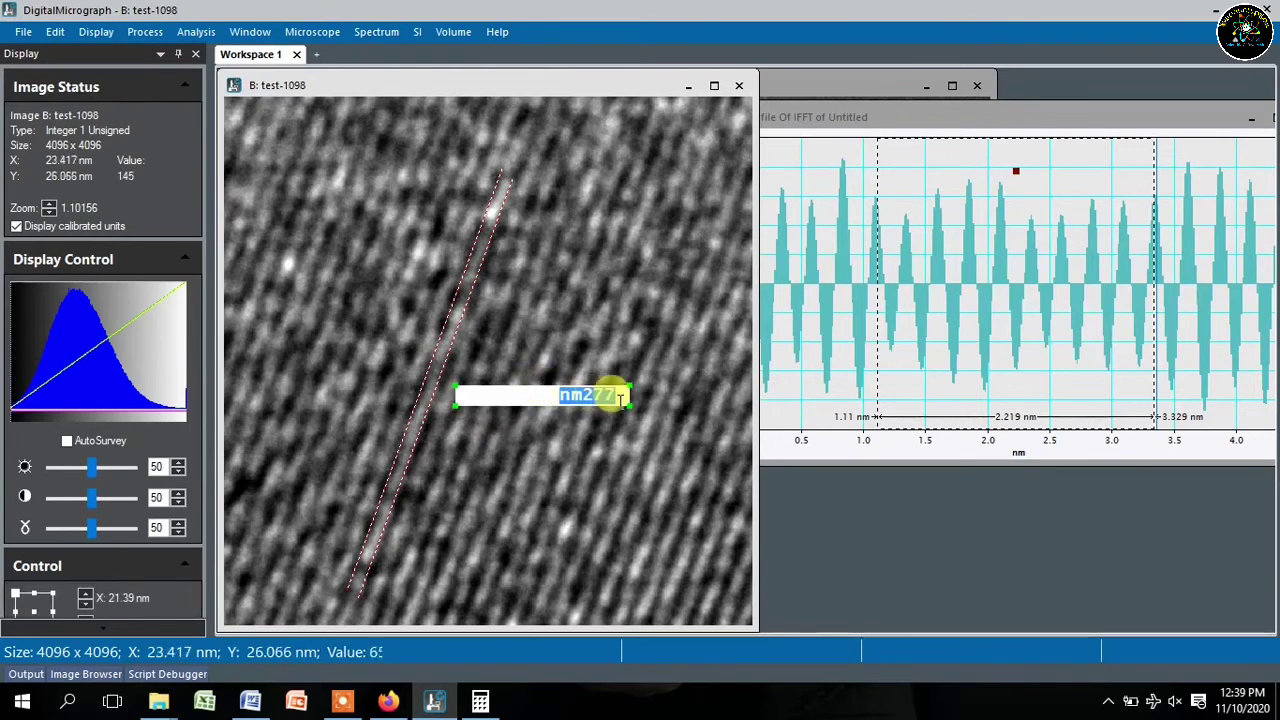
key("BackSpace")
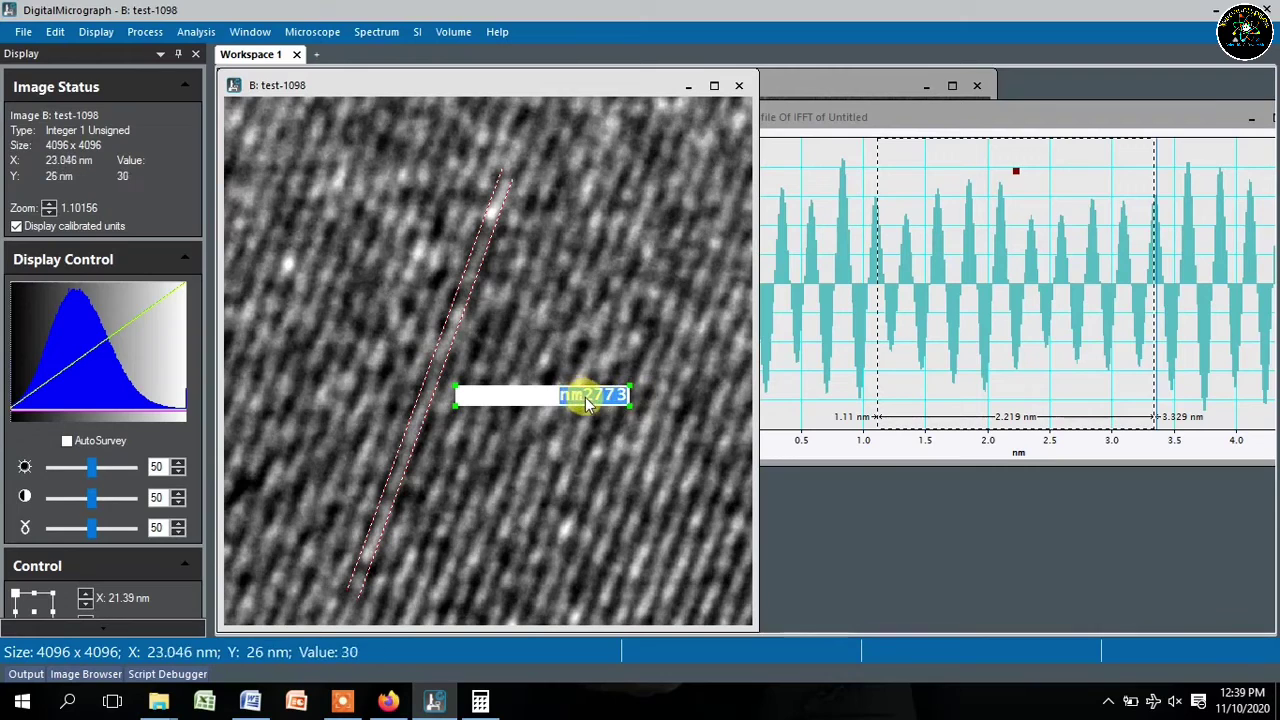
key("BackSpace")
type("2773")
left_click_drag(585, 396, 623, 396)
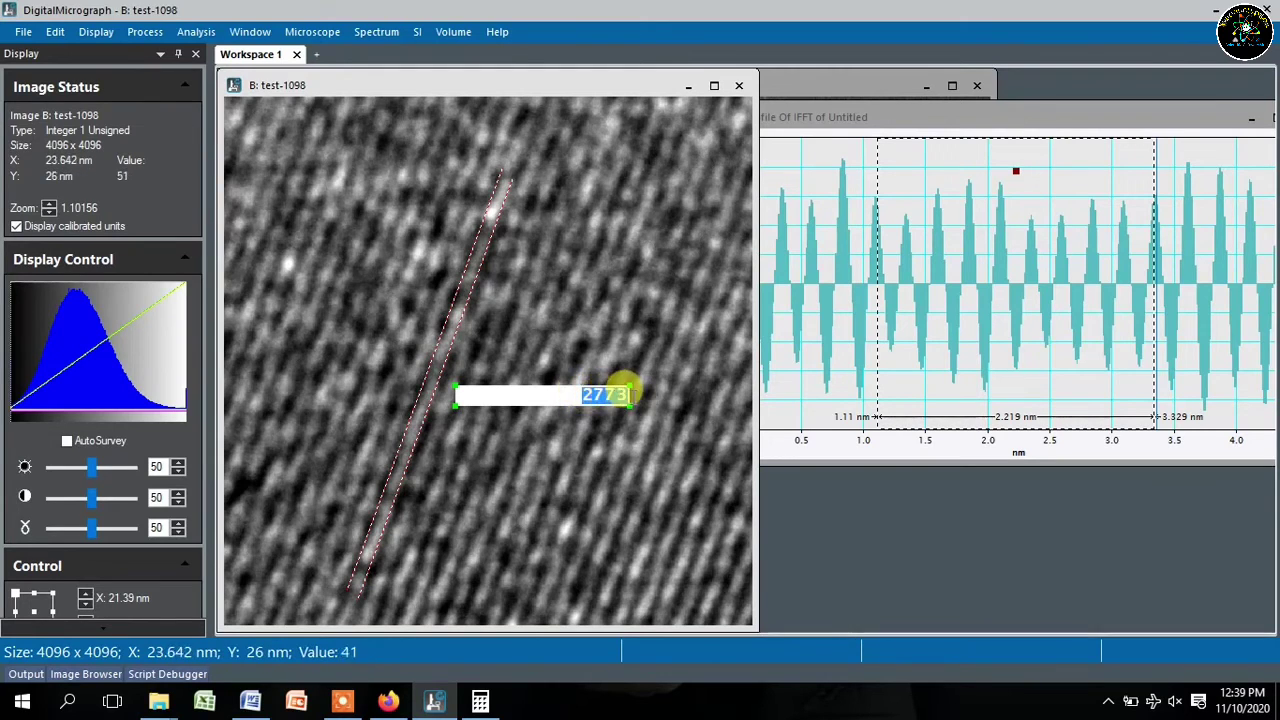
left_click(632, 400)
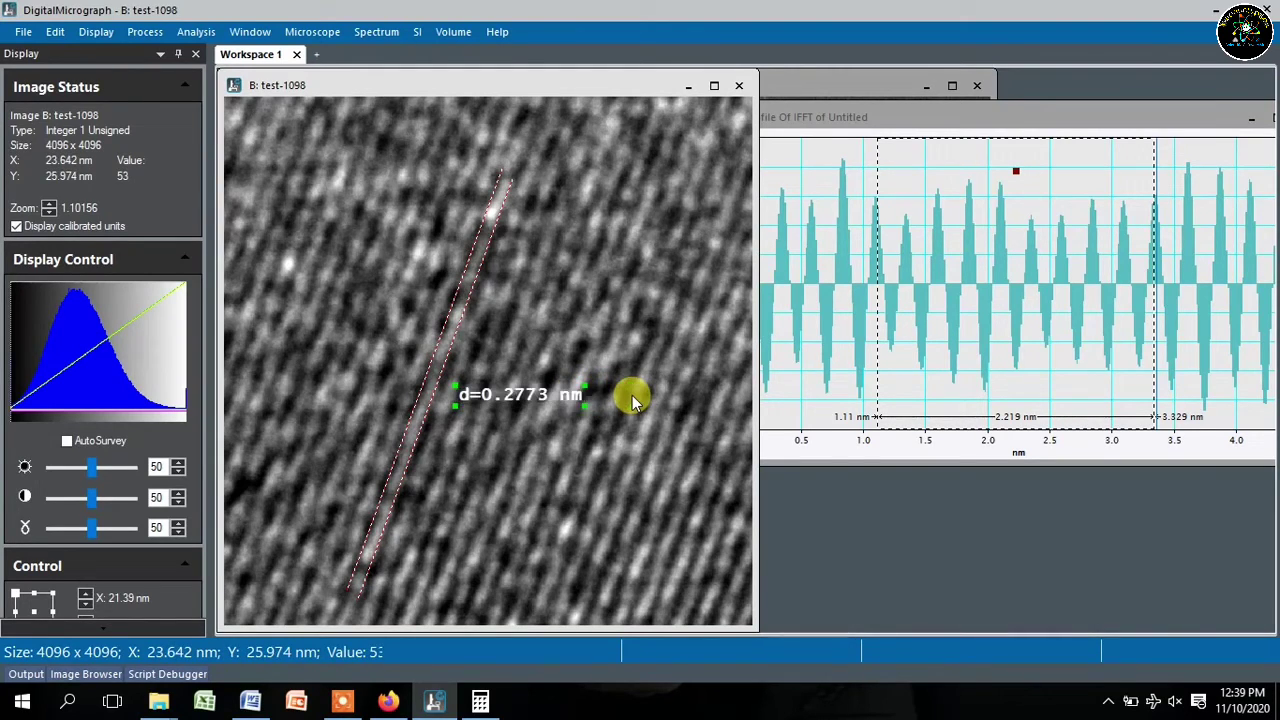
left_click_drag(535, 400, 523, 371)
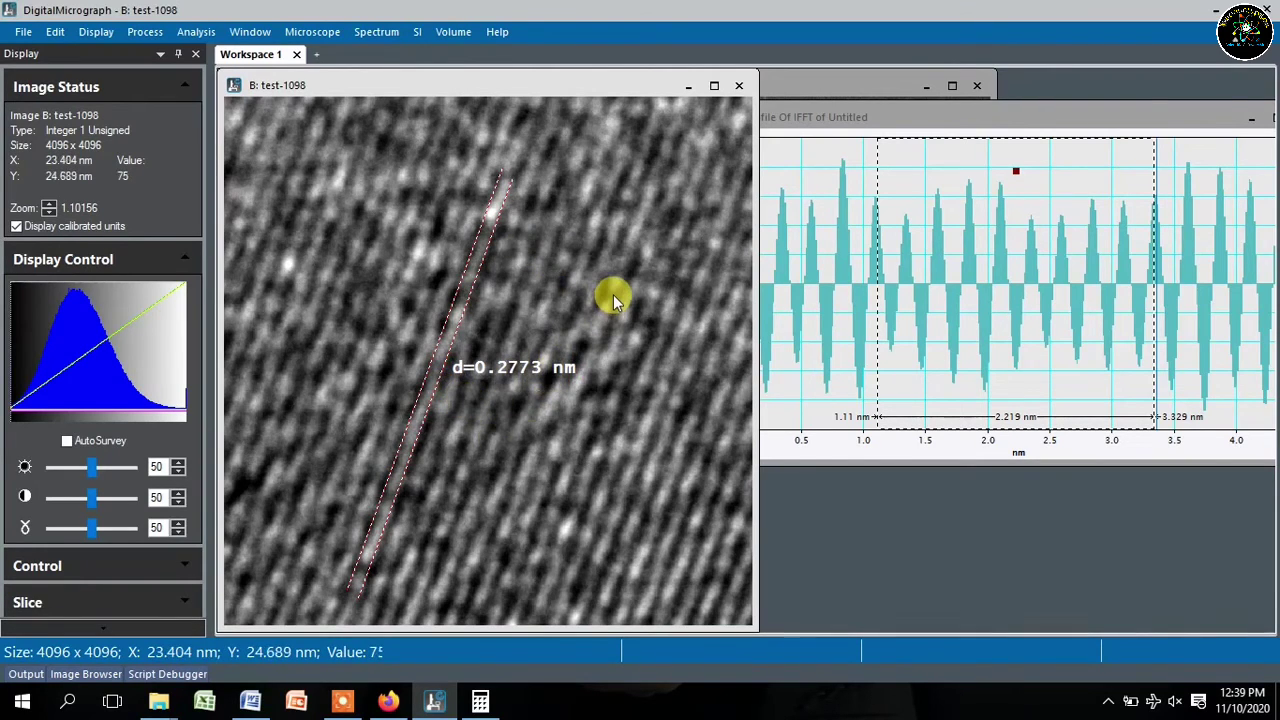
- Zoom out and shrink the test-1098 window so the IFFT and profile windows show beside it
scroll(613, 294, "down", 1)
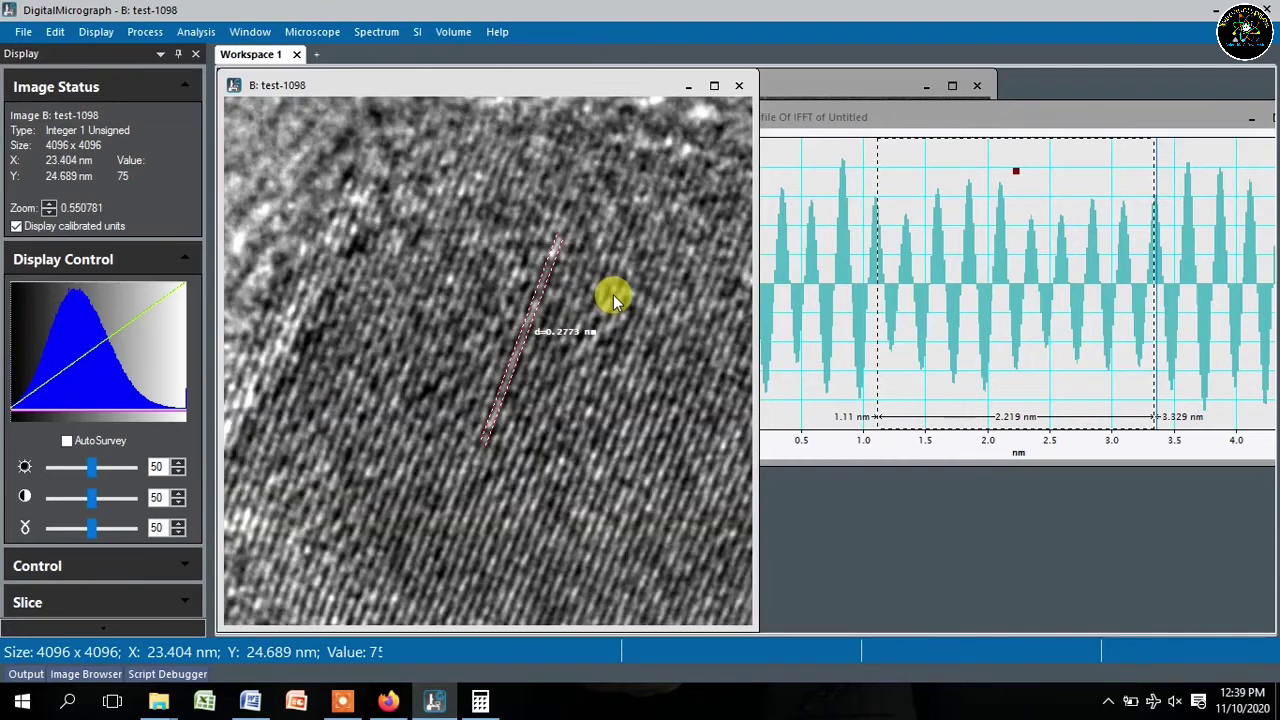
scroll(613, 294, "down", 1)
scroll(613, 294, "down", 1)
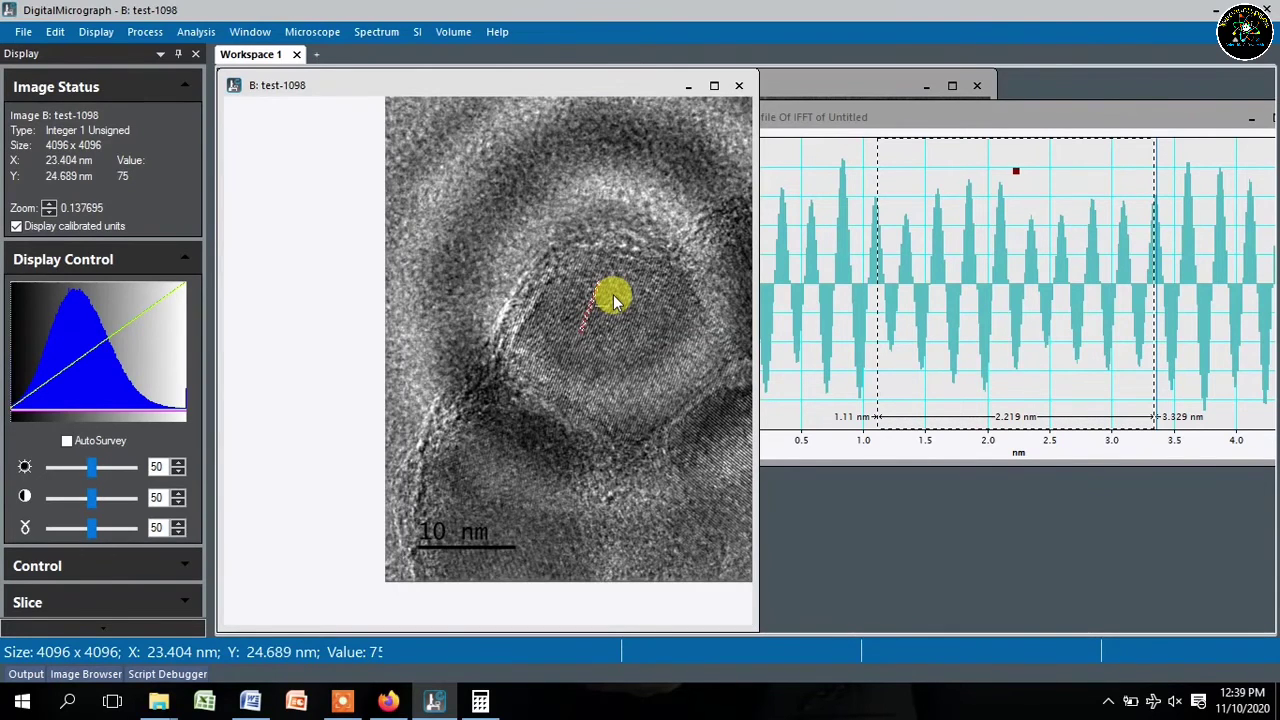
scroll(570, 261, "up", 1)
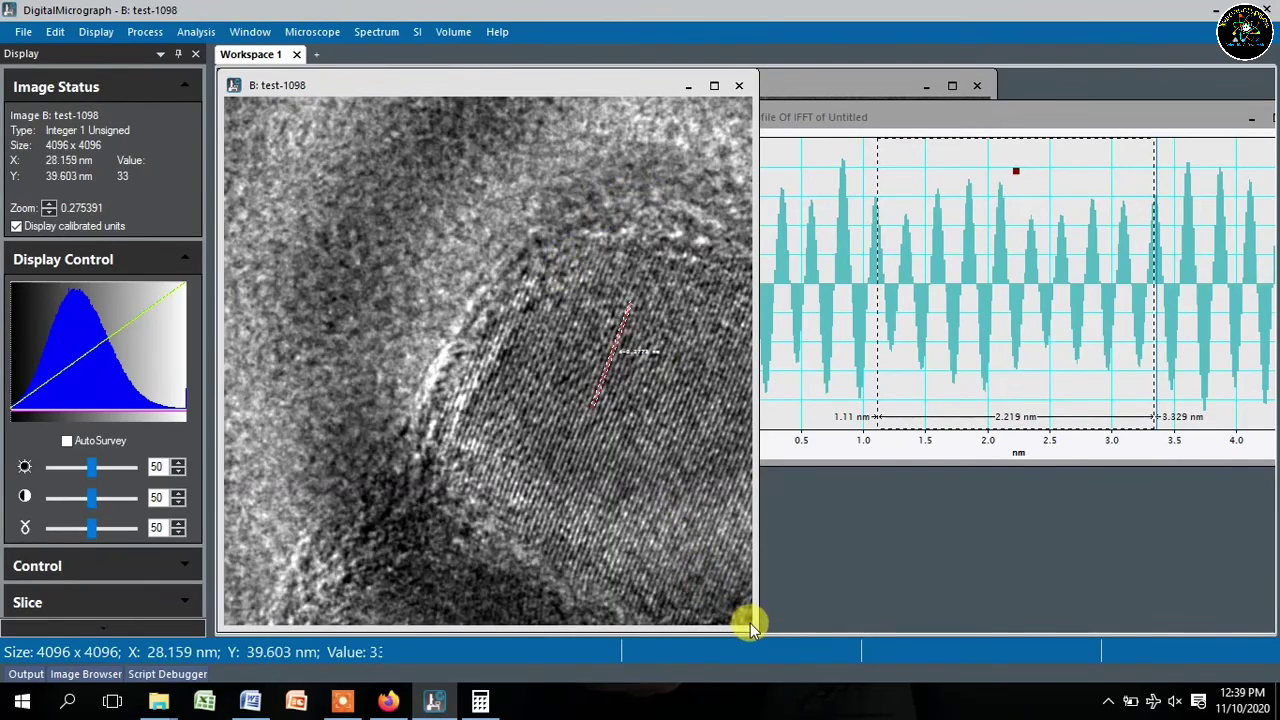
left_click_drag(752, 626, 530, 442)
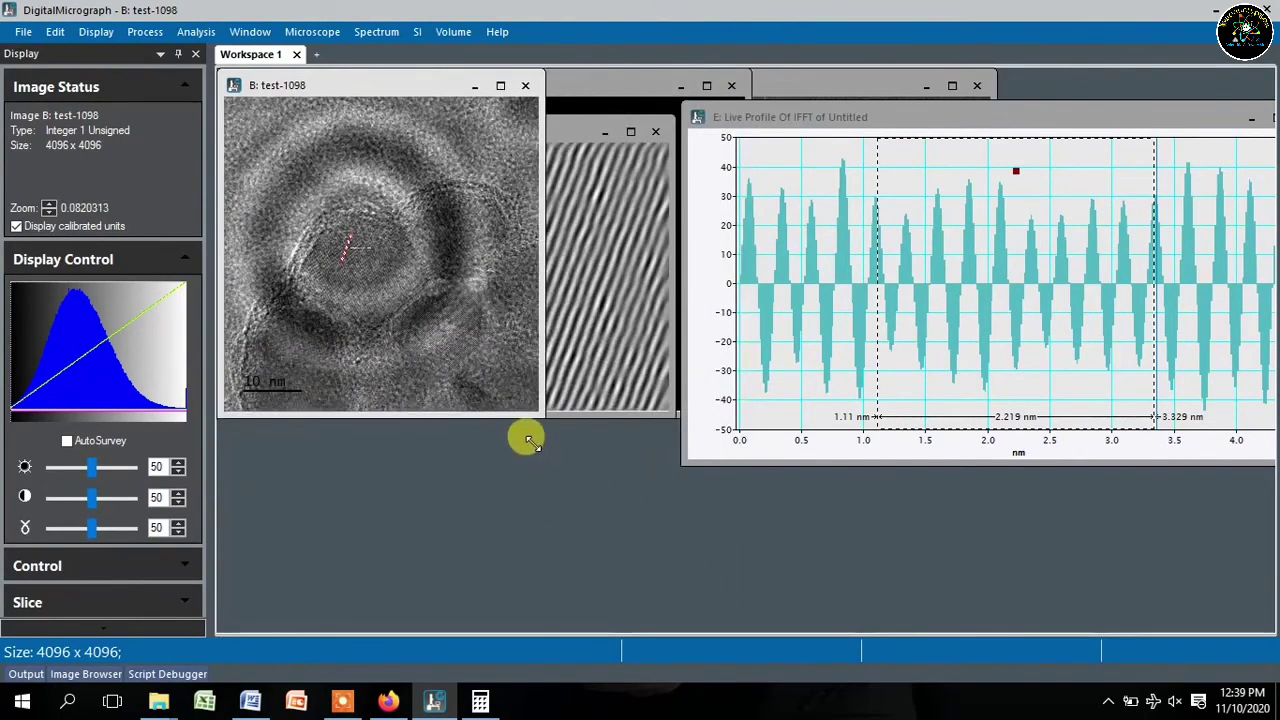
- Zoom the shrunken image back onto the d=0.2773 nm label
scroll(460, 300, "up", 1)
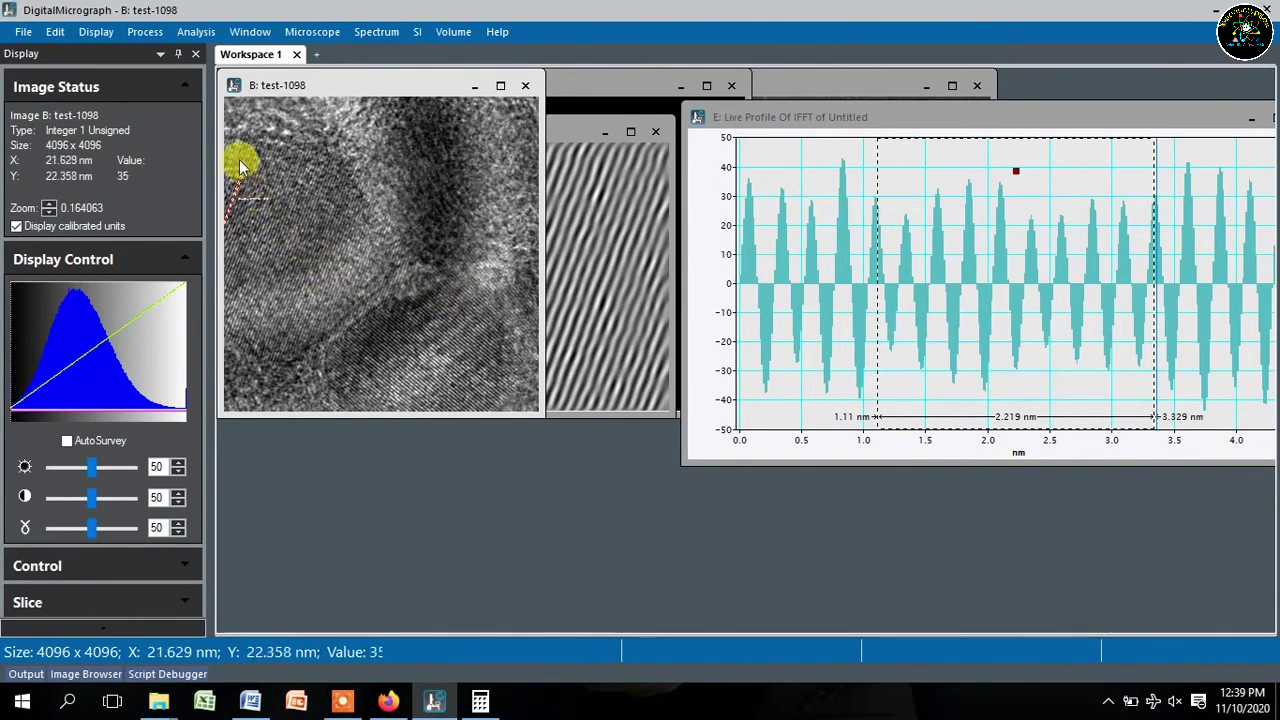
scroll(239, 161, "down", 1)
scroll(239, 161, "up", 1)
scroll(239, 162, "up", 2)
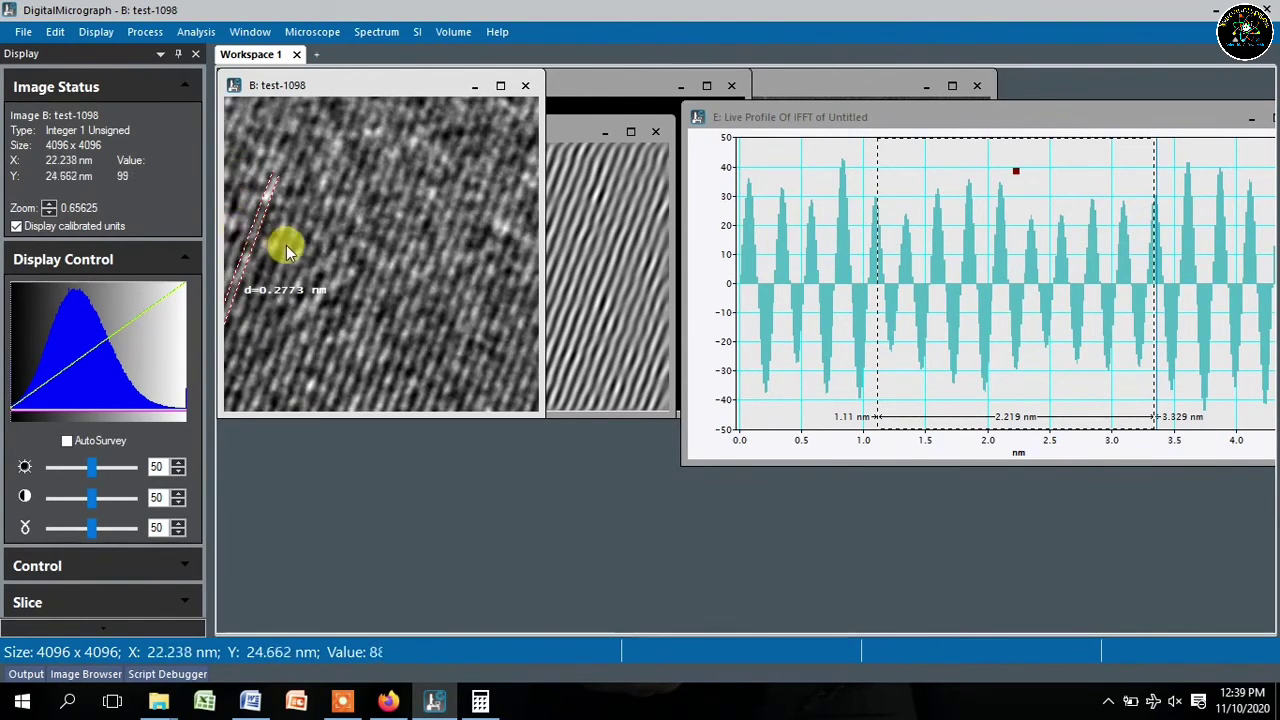
scroll(287, 310, "down", 1)
scroll(286, 316, "down", 1)
scroll(262, 328, "up", 1)
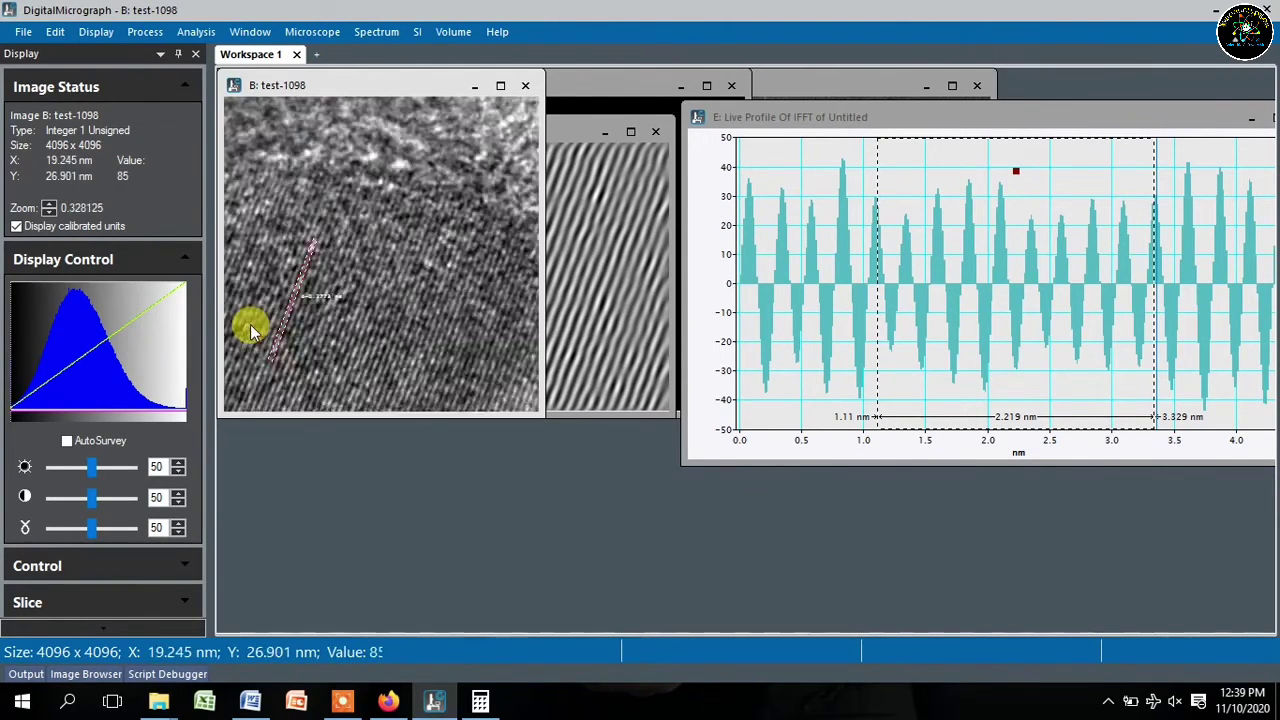
scroll(251, 332, "up", 1)
scroll(355, 312, "up", 1)
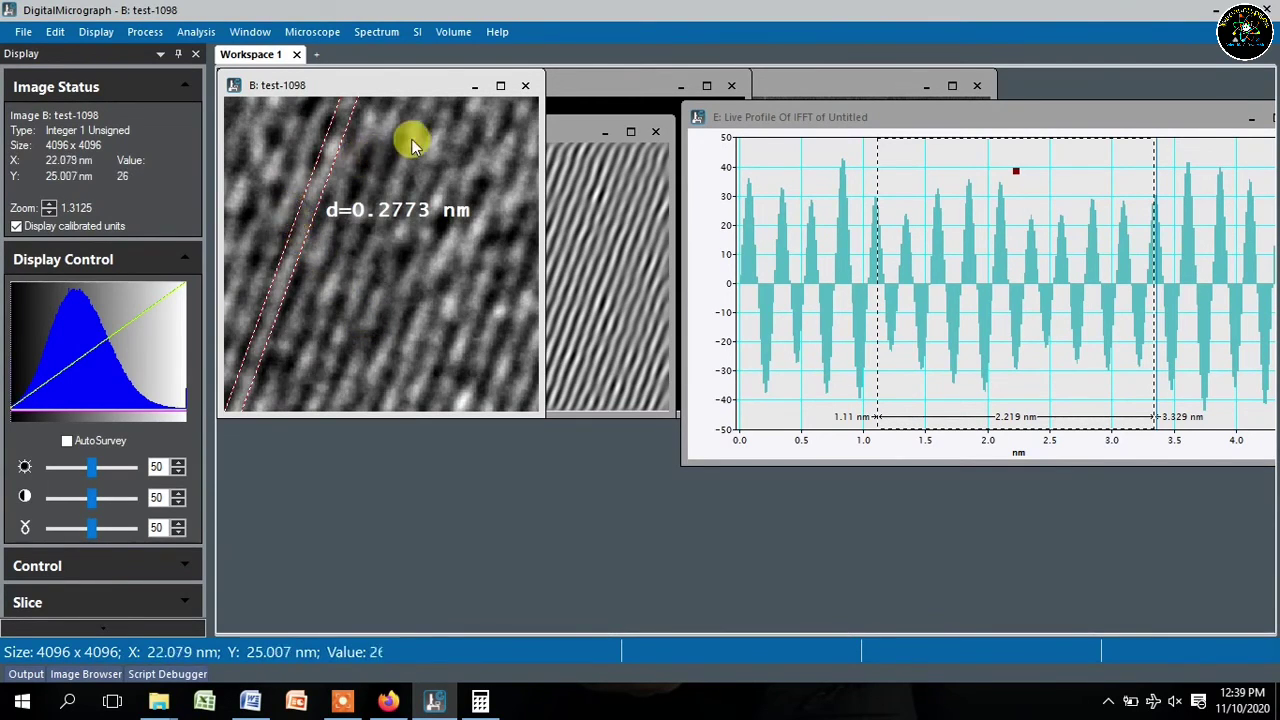
- Rearrange the test-1098, IFFT, Untitled and FFT windows, shrinking the FFT window
left_click_drag(417, 91, 386, 137)
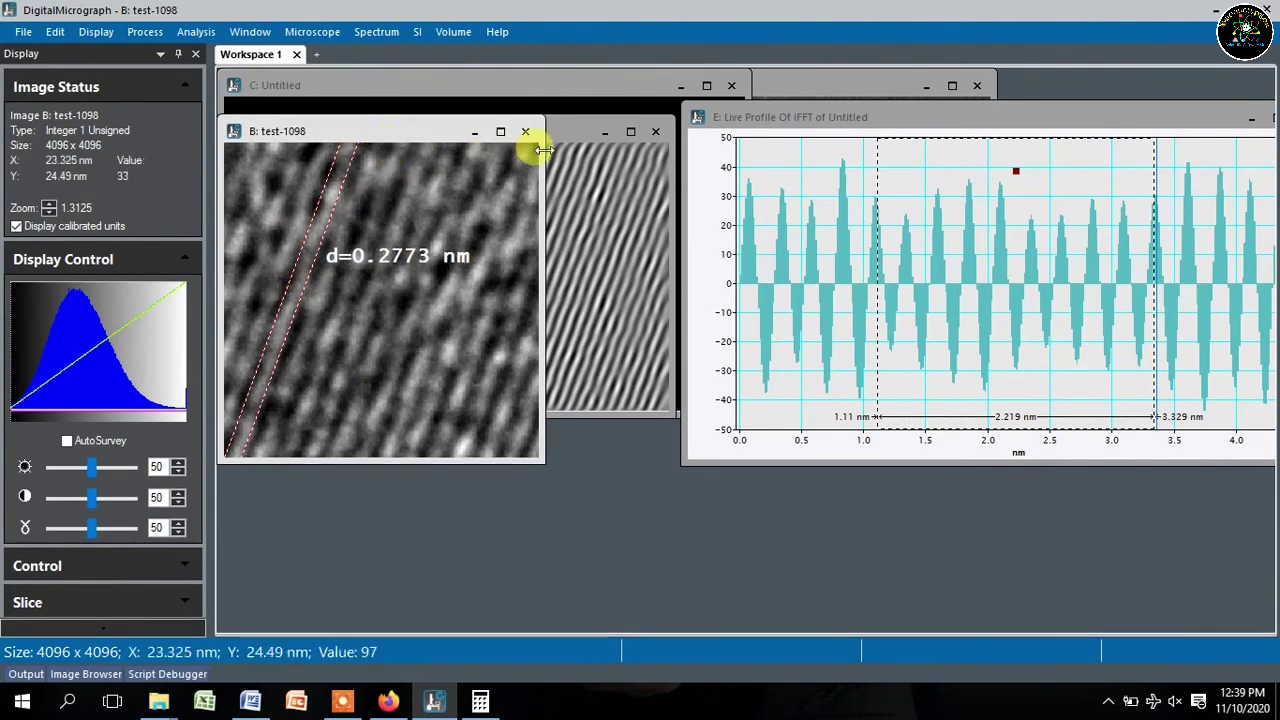
left_click_drag(578, 137, 828, 298)
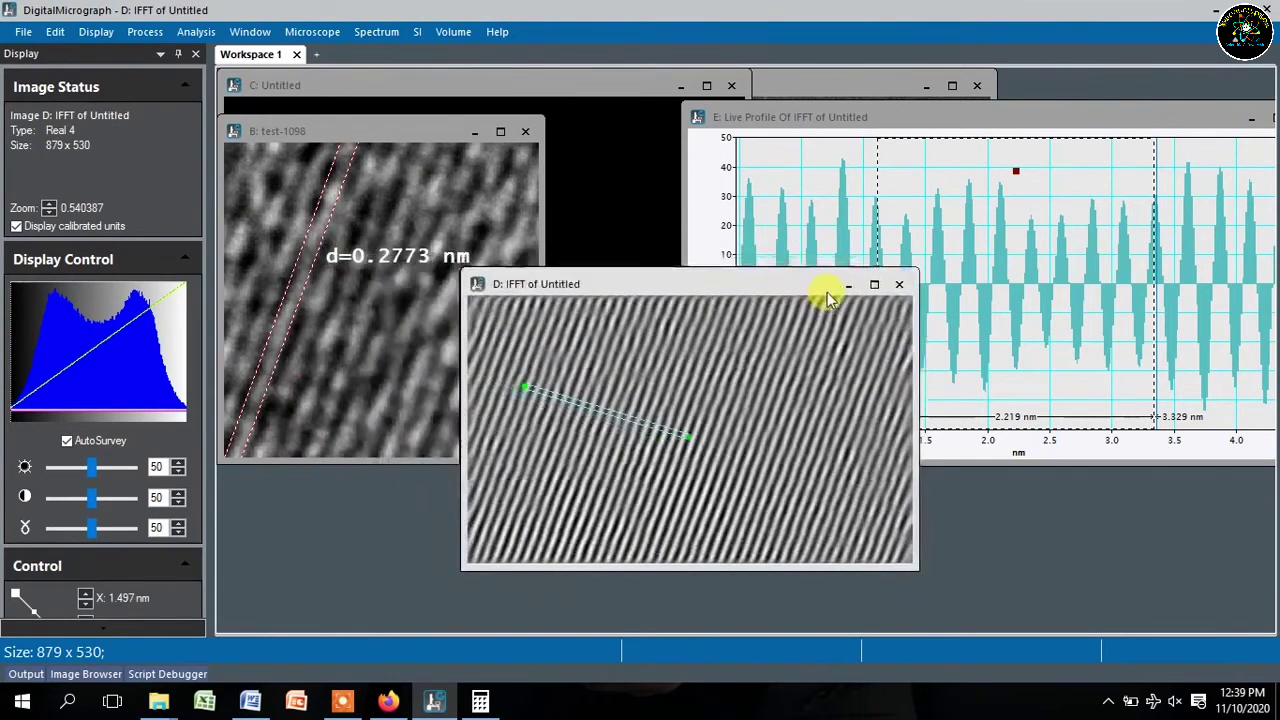
left_click_drag(443, 86, 703, 234)
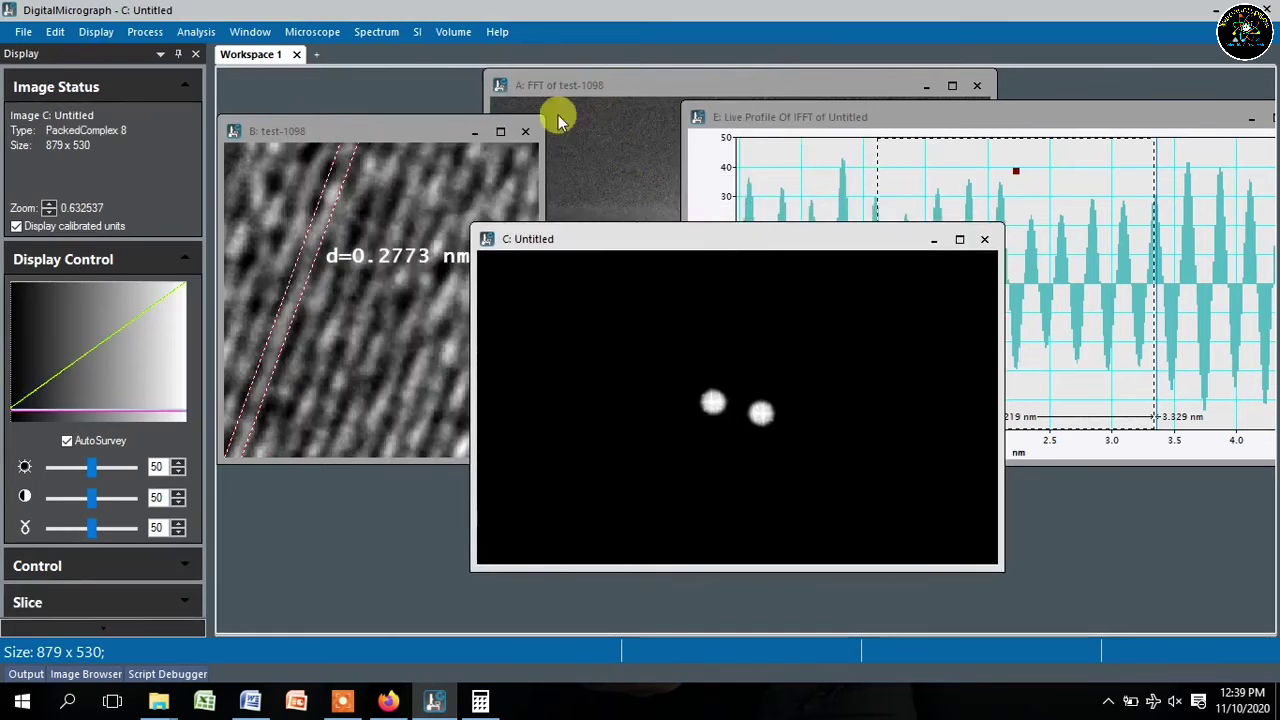
left_click_drag(423, 129, 394, 94)
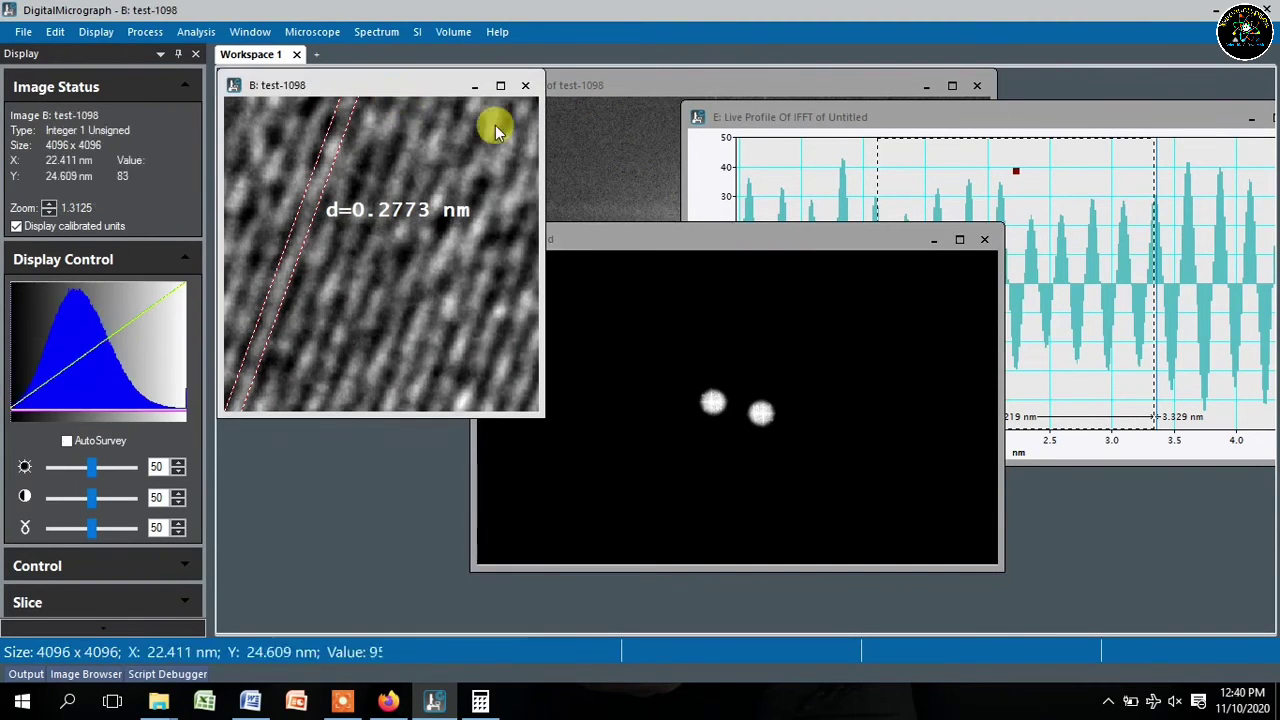
left_click_drag(595, 90, 708, 121)
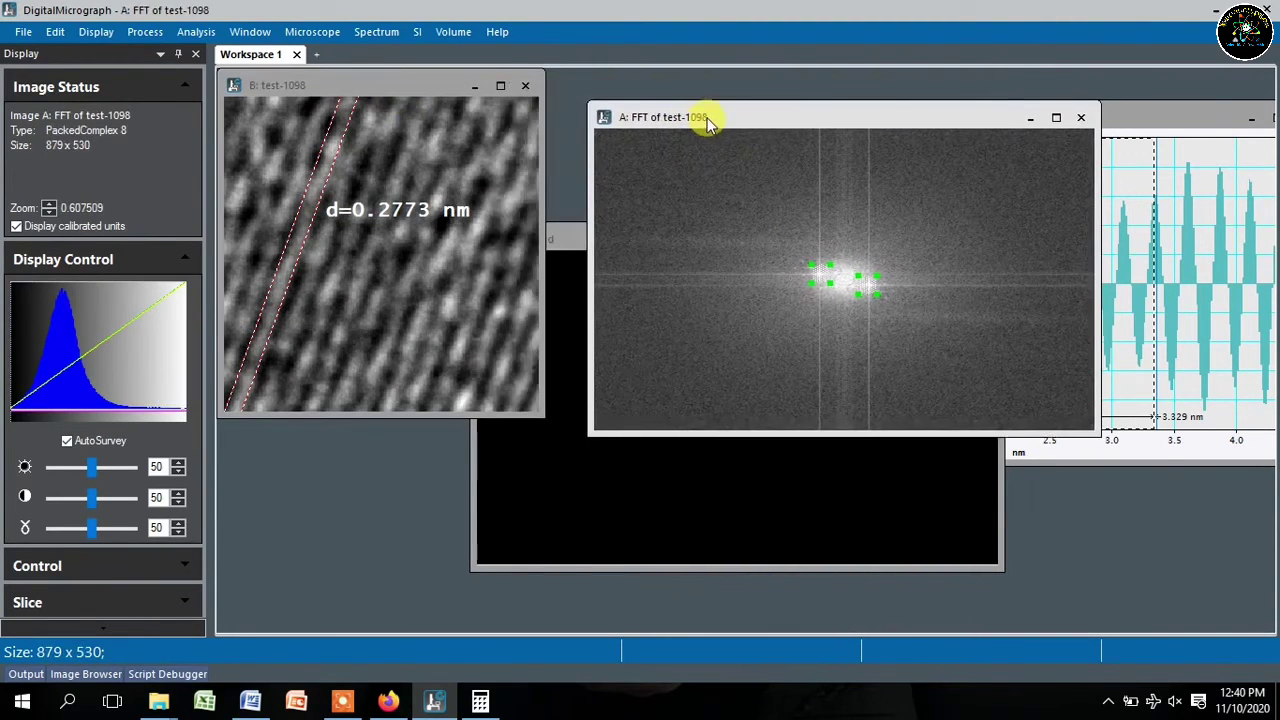
left_click_drag(1100, 433, 894, 310)
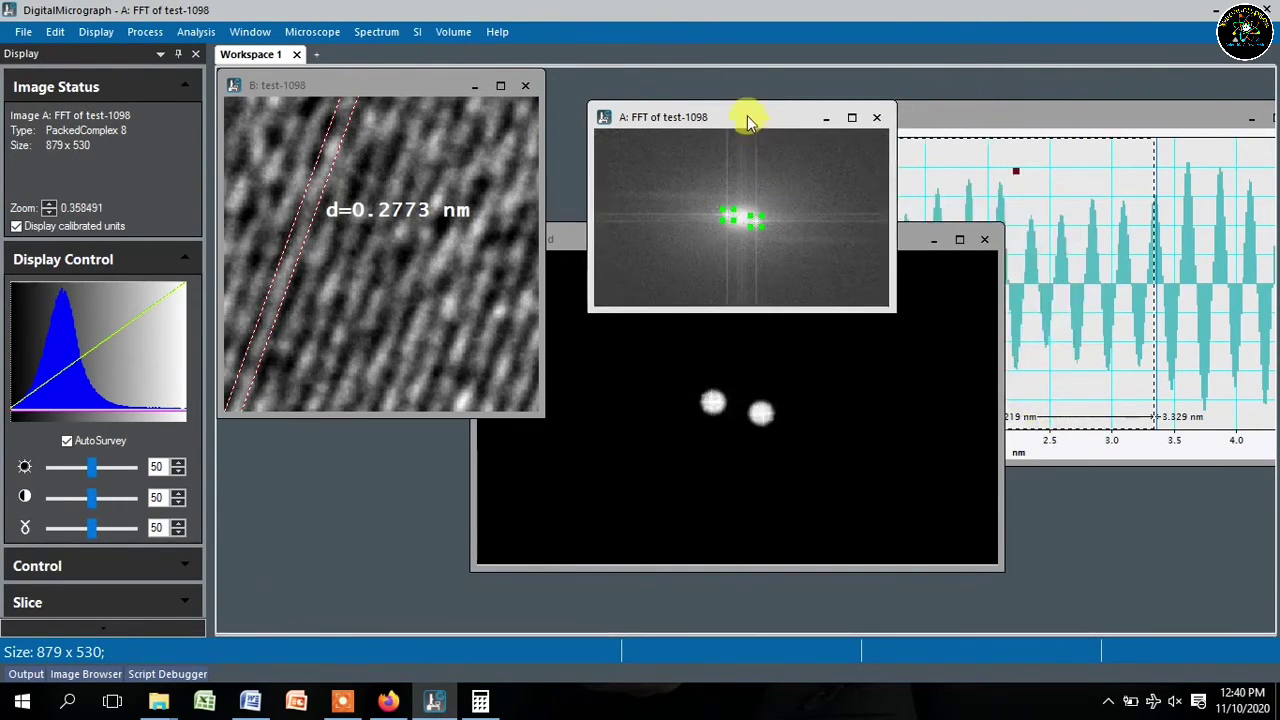
left_click_drag(743, 114, 690, 88)
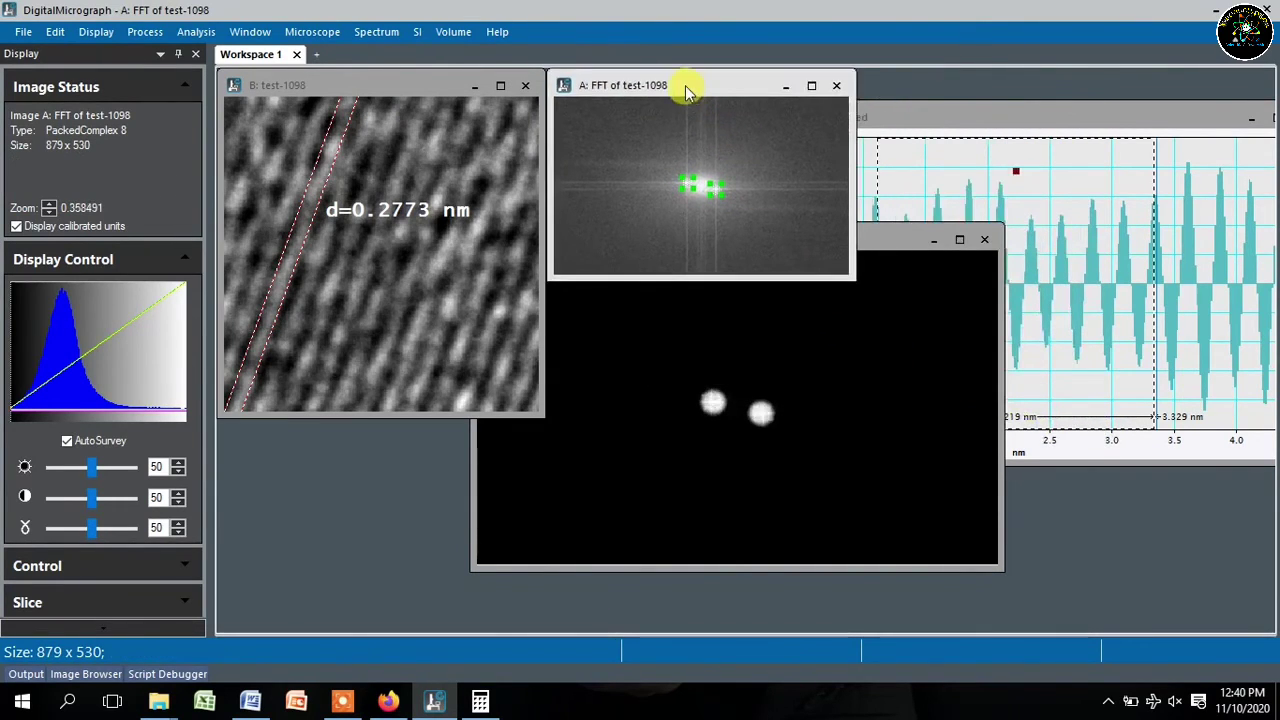
left_click(538, 408)
- Shrink the test-1098 window, zoom onto the labelled fringes, and place the FFT beside it
left_click_drag(538, 408, 468, 337)
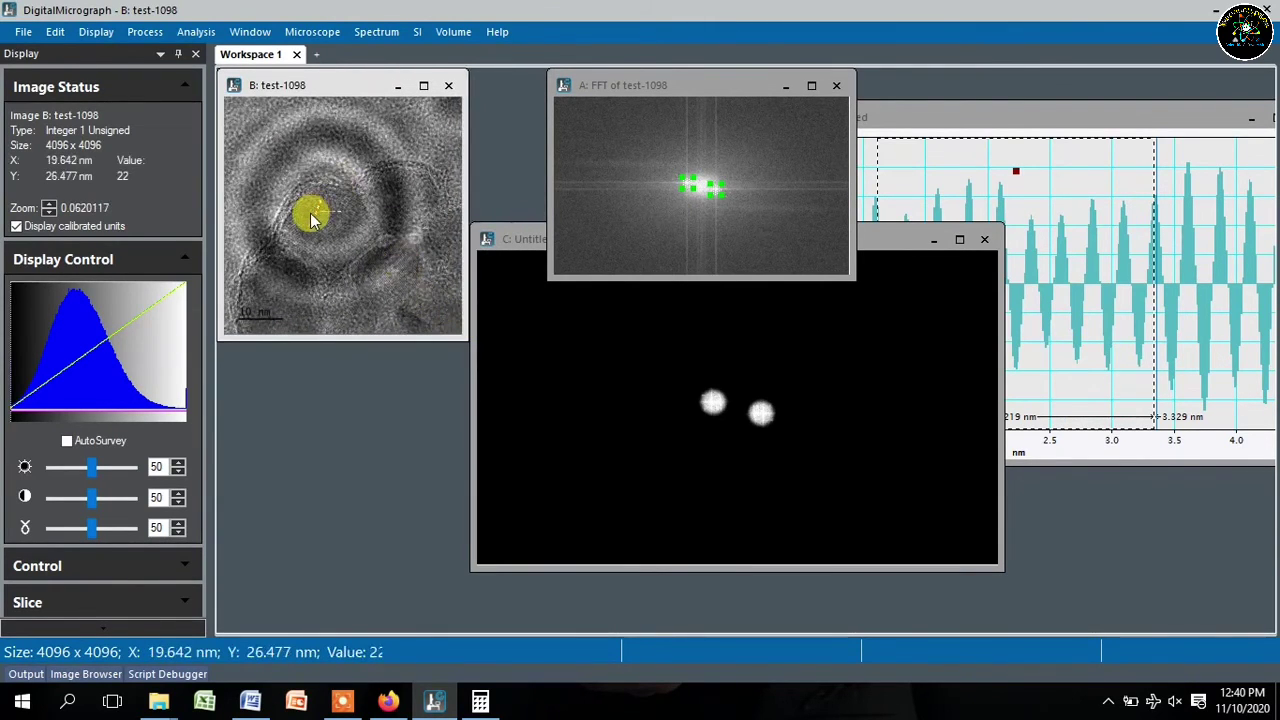
scroll(310, 220, "down", 1)
scroll(310, 220, "up", 4)
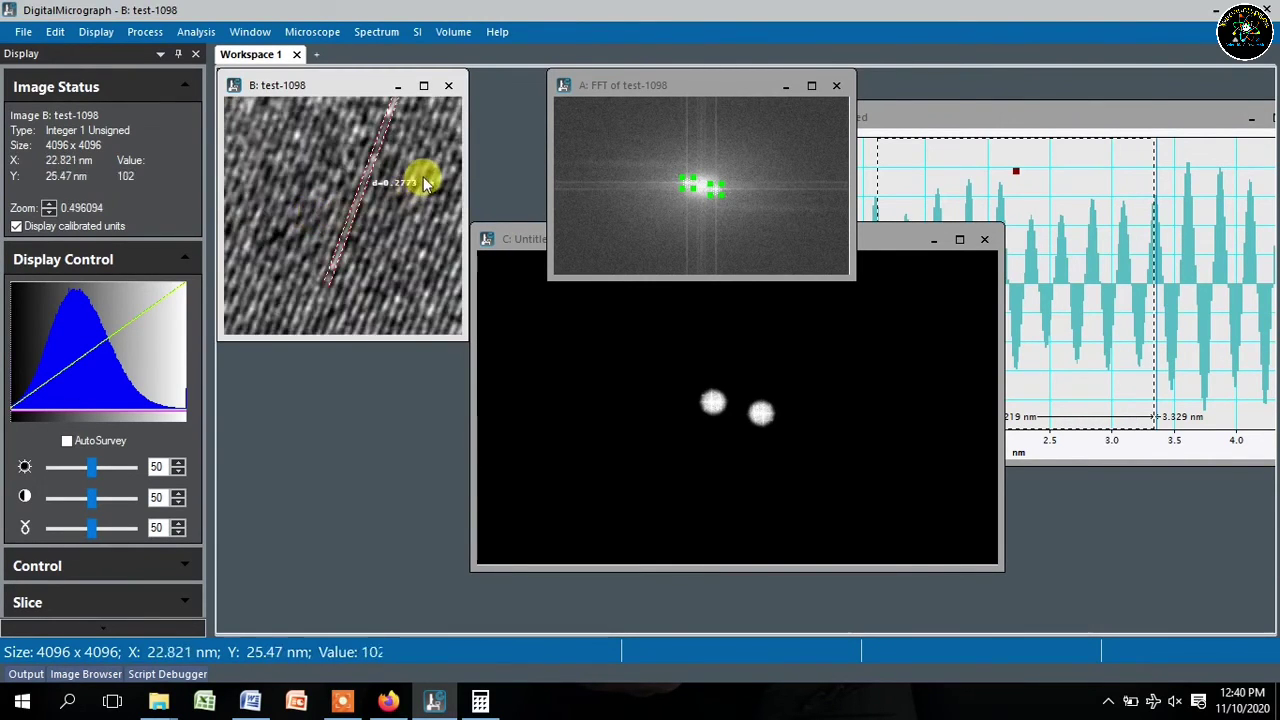
scroll(425, 183, "up", 1)
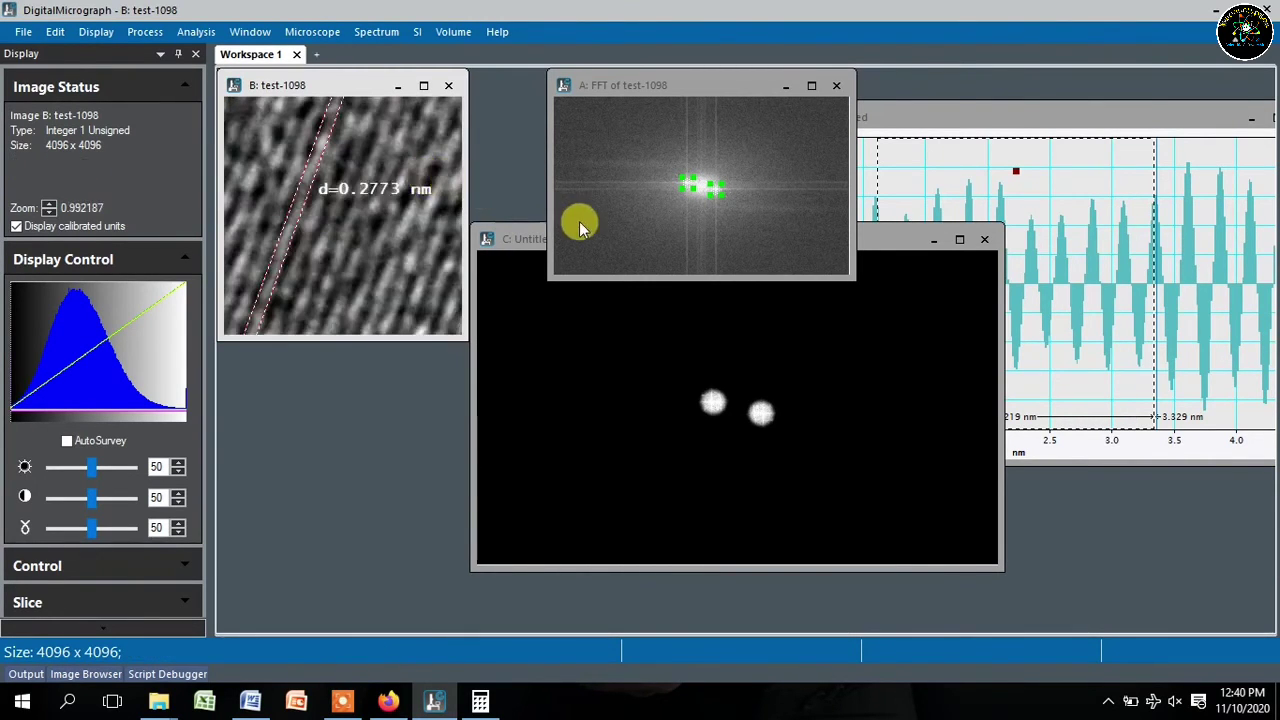
left_click_drag(680, 87, 607, 87)
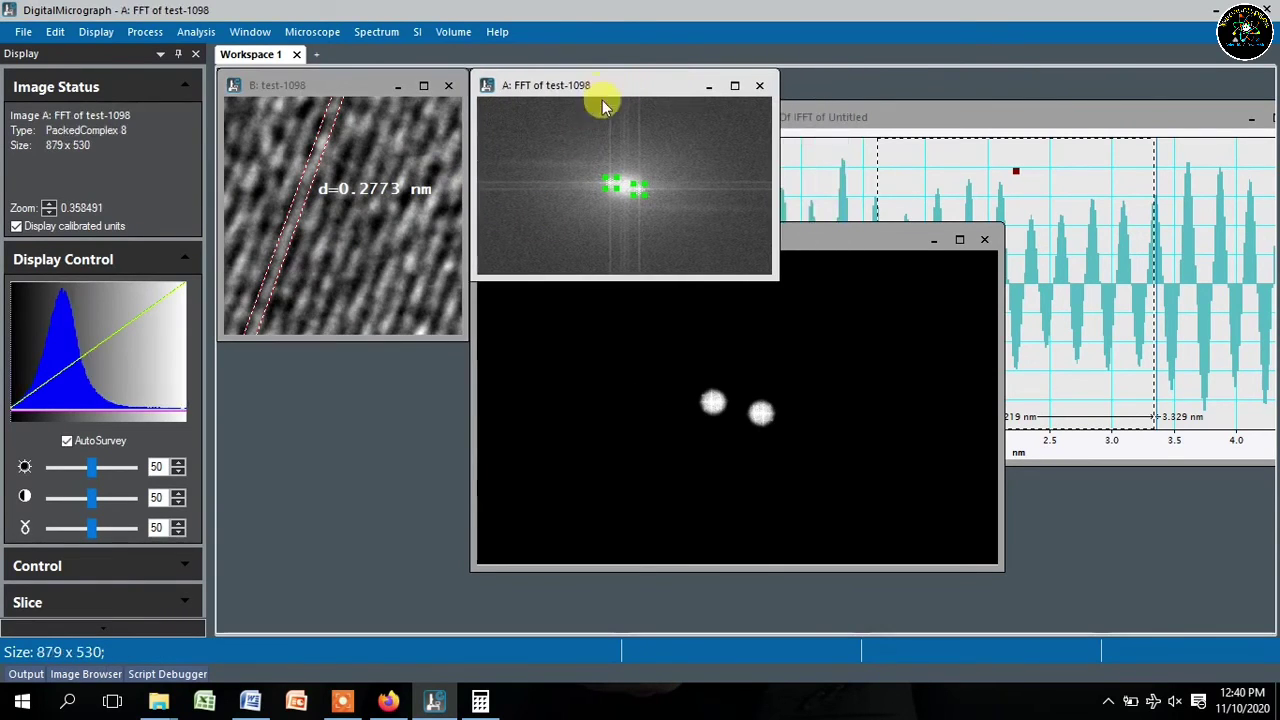
- Reposition and shrink the mask window 'C: Untitled'
left_click(855, 245)
left_click_drag(855, 245, 1009, 339)
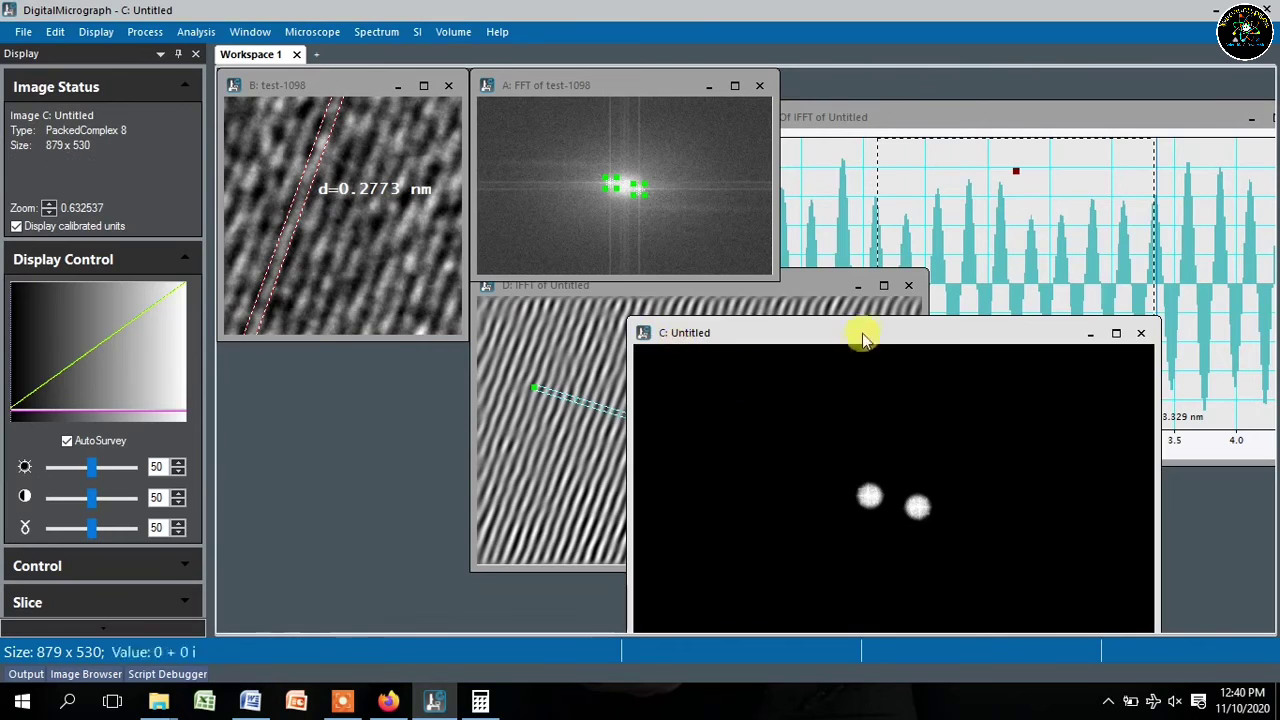
left_click_drag(863, 337, 778, 220)
left_click_drag(1082, 545, 902, 440)
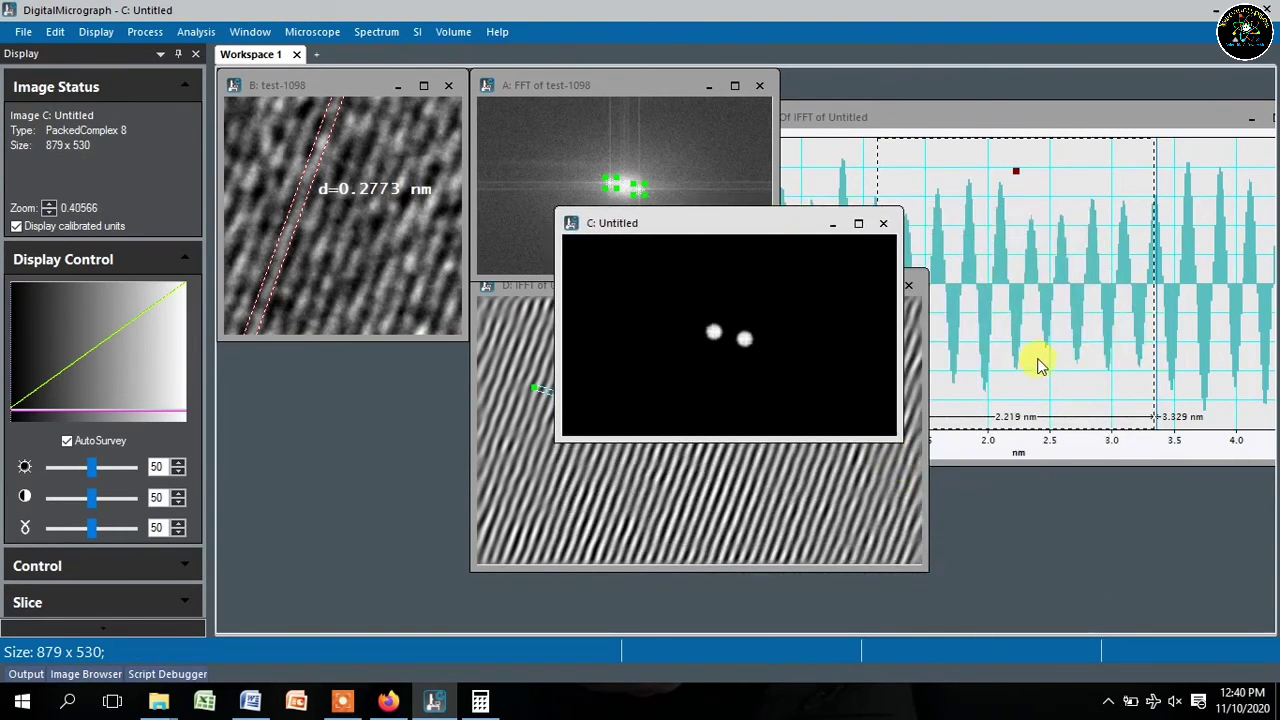
- Maximize, minimize and restore the line-profile window, then shrink it toward the lower right
double_click(1035, 119)
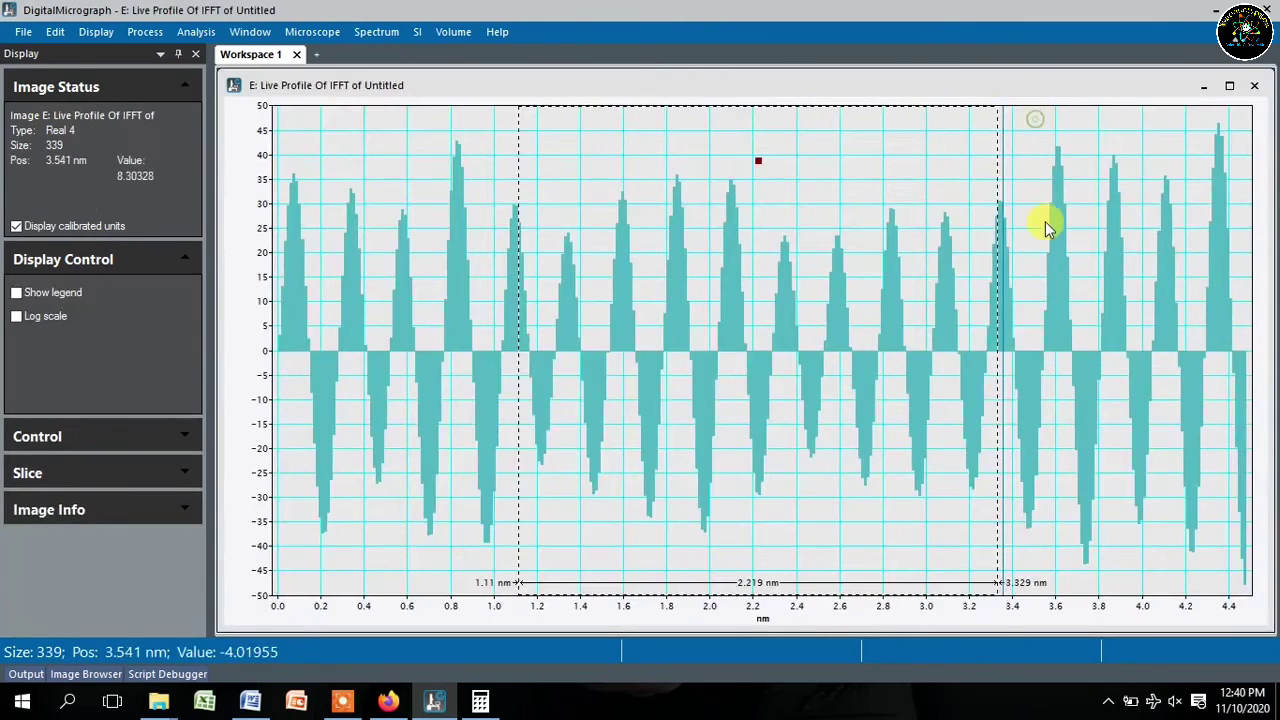
left_click(1218, 86)
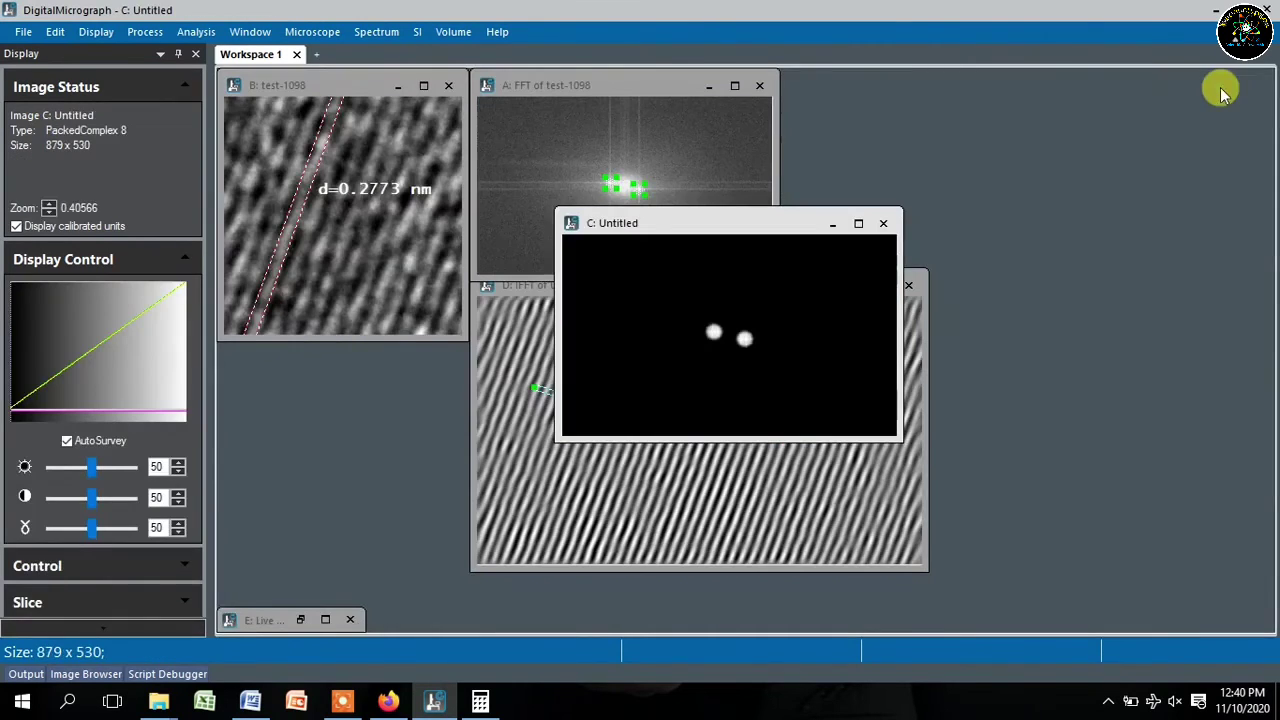
left_click(325, 621)
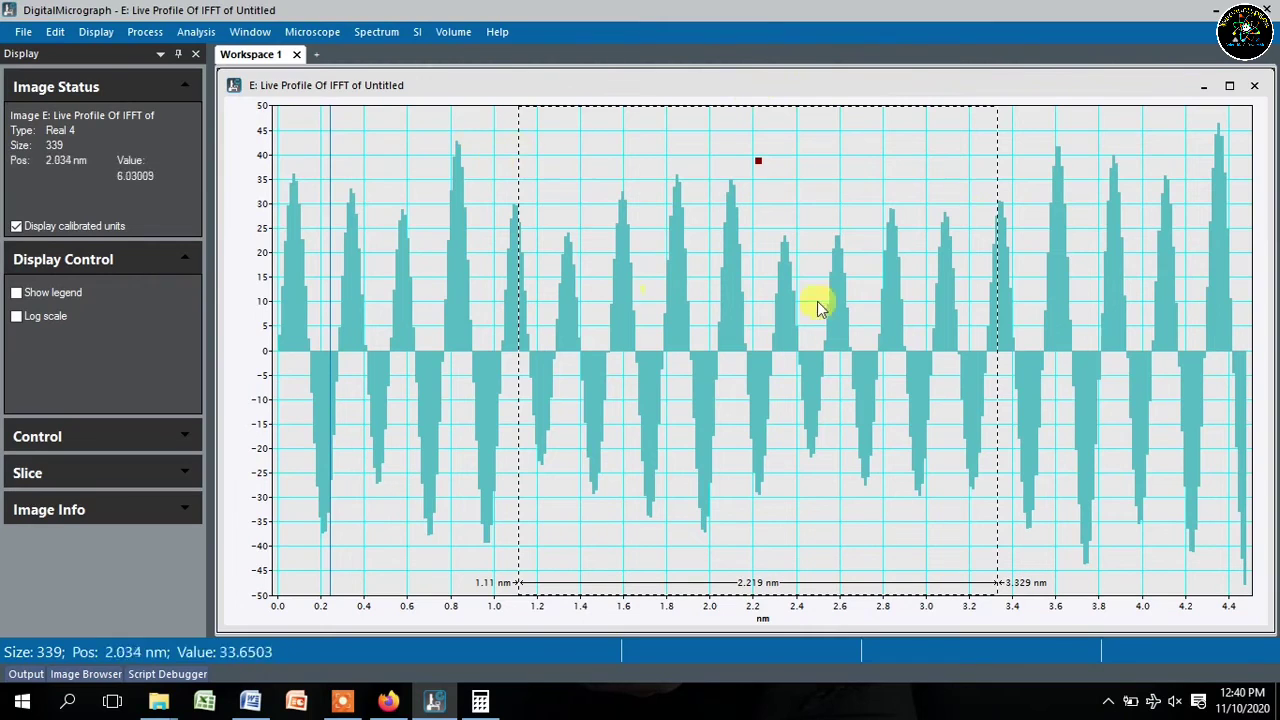
left_click_drag(1060, 85, 983, 130)
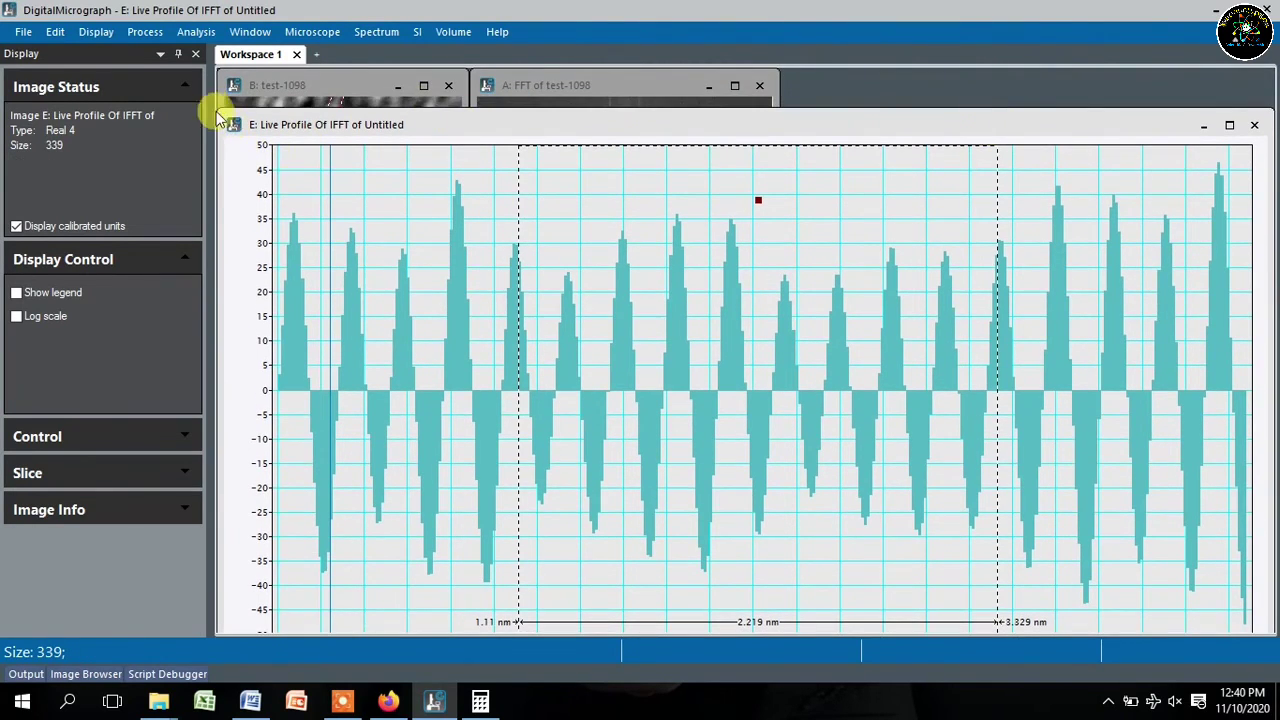
left_click_drag(213, 107, 800, 312)
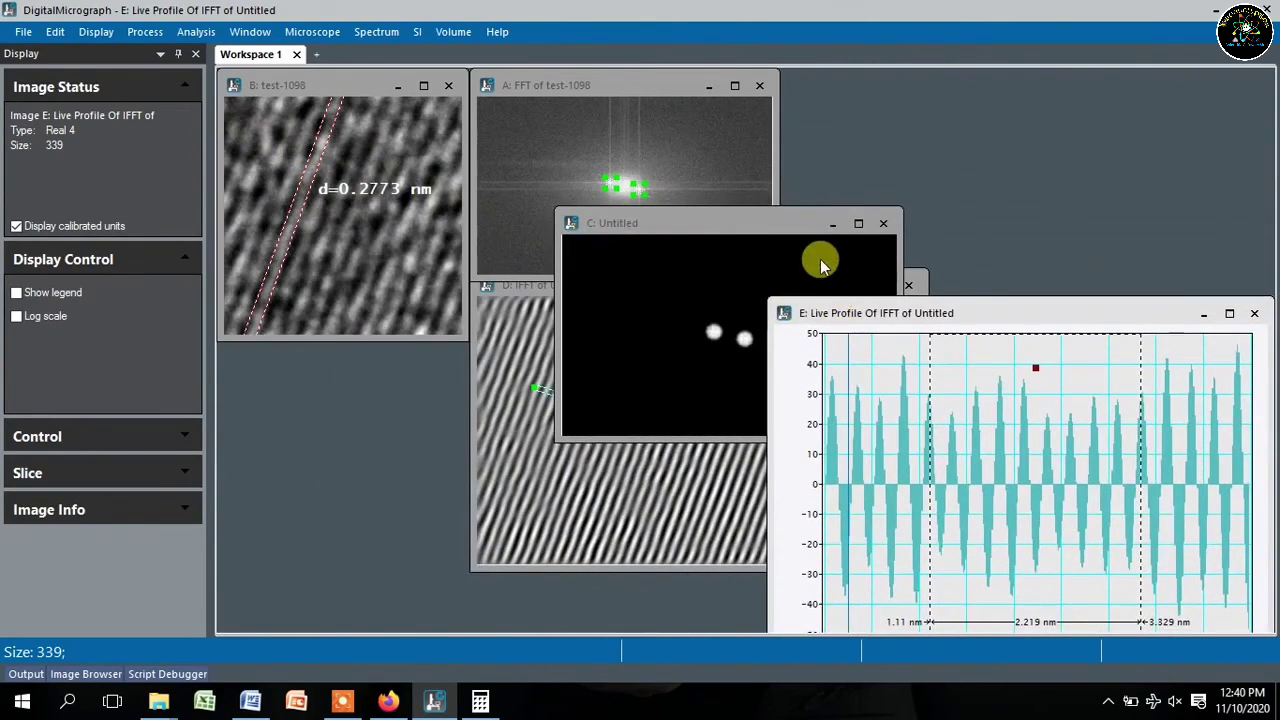
- Move the mask window to the top right, the IFFT window lower left, and shrink the line-profile window
left_click_drag(780, 222, 1033, 95)
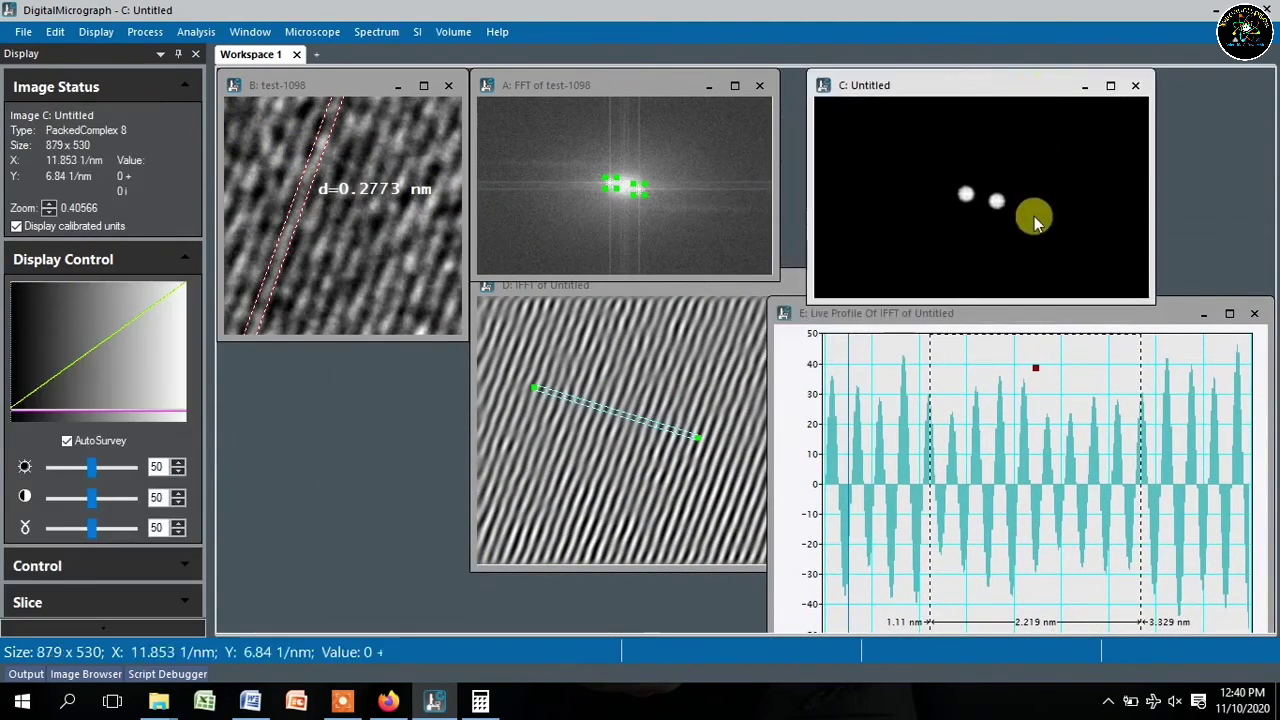
left_click_drag(1036, 320, 1032, 332)
left_click(618, 292)
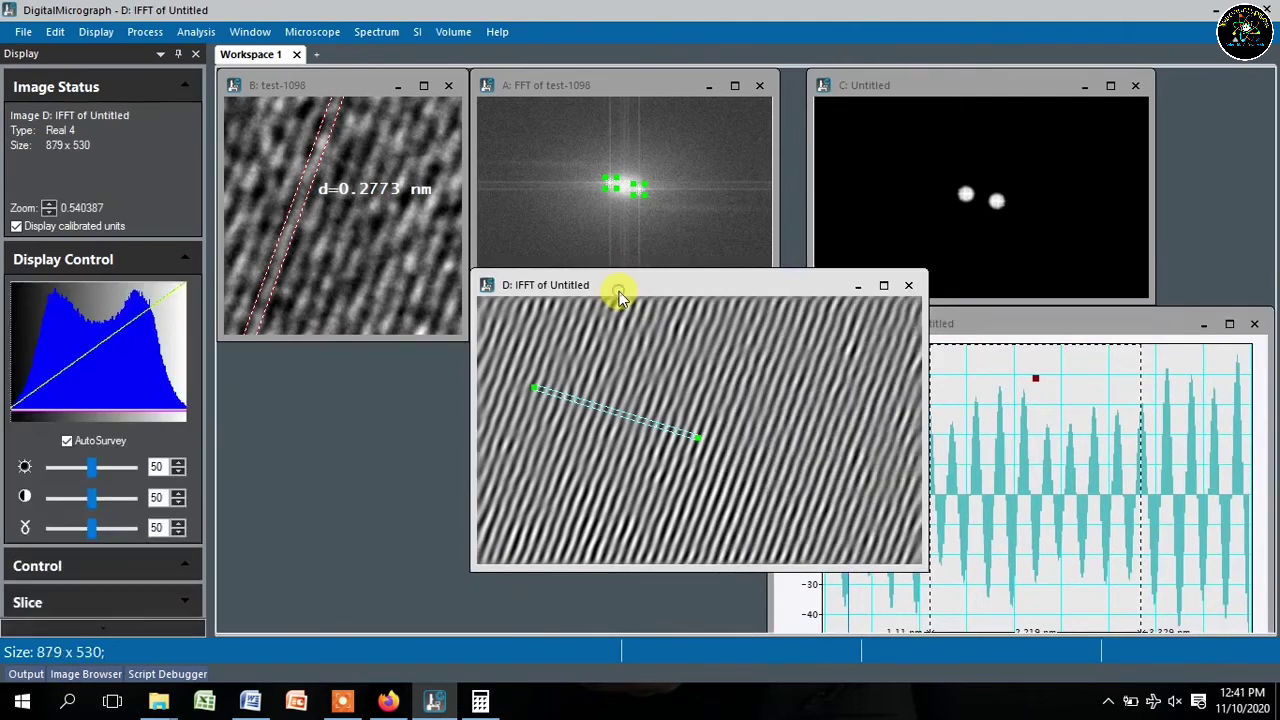
left_click_drag(627, 284, 379, 348)
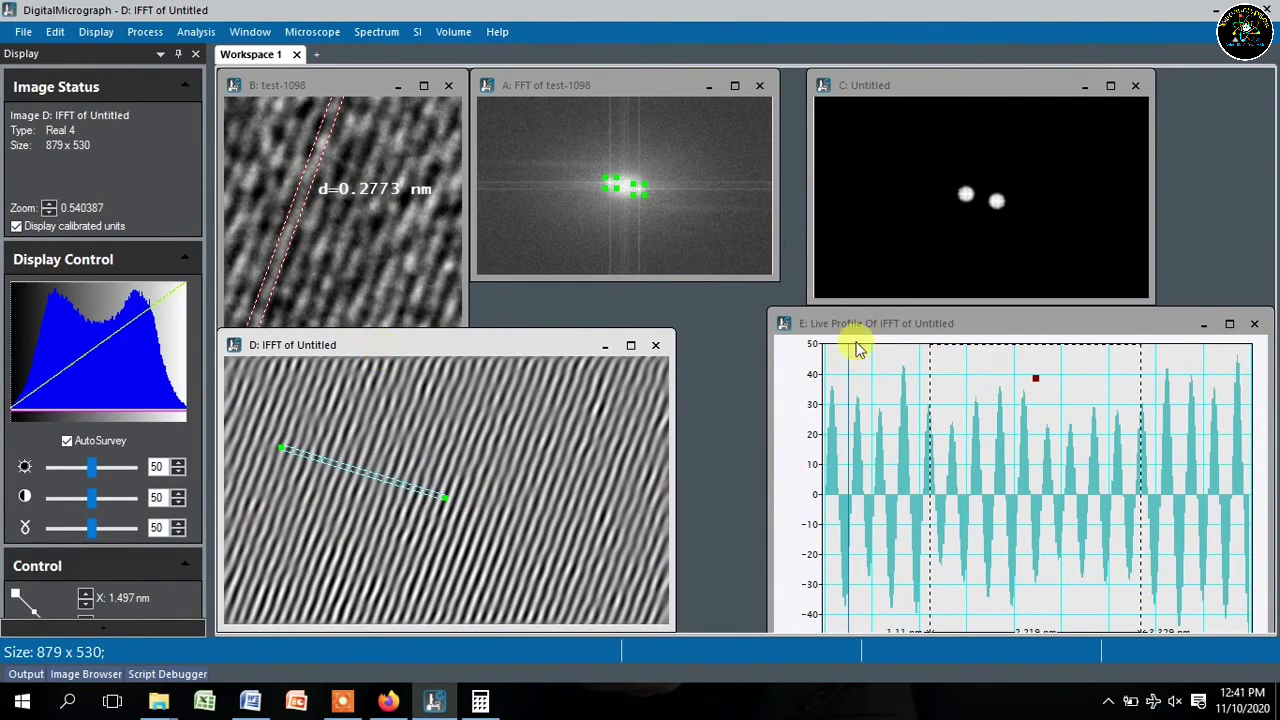
left_click_drag(877, 330, 785, 307)
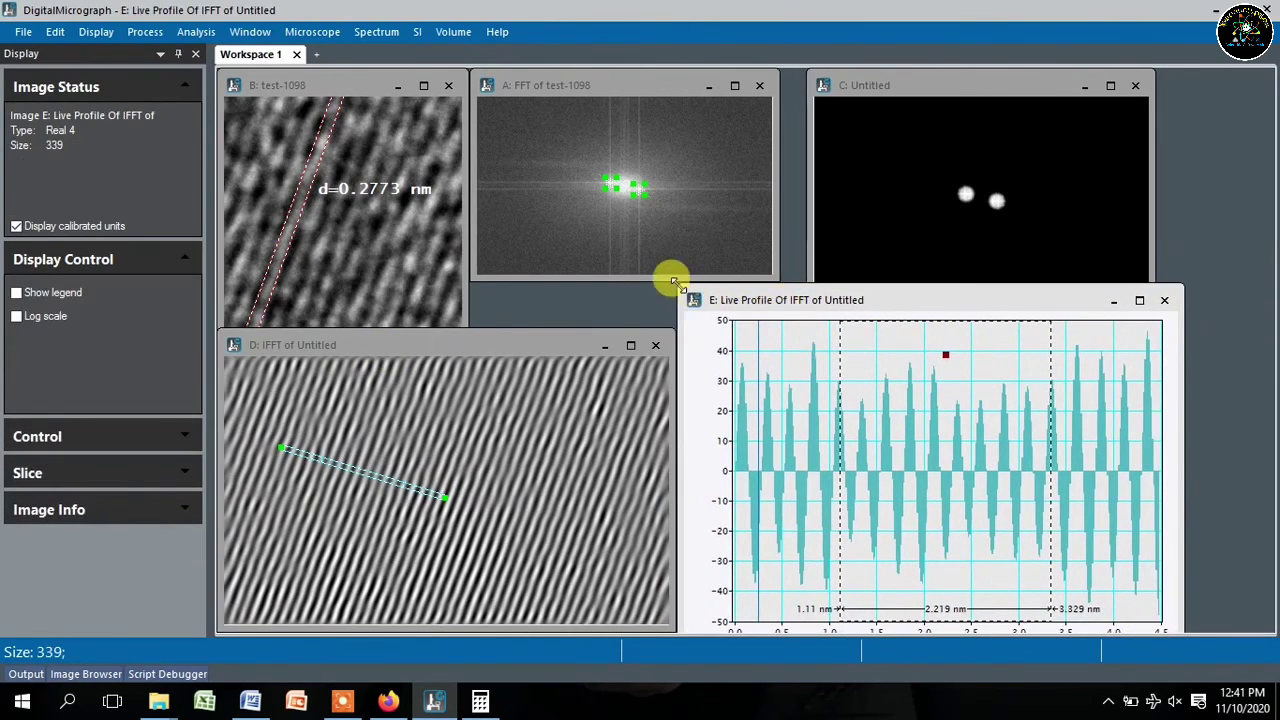
left_click_drag(673, 280, 707, 303)
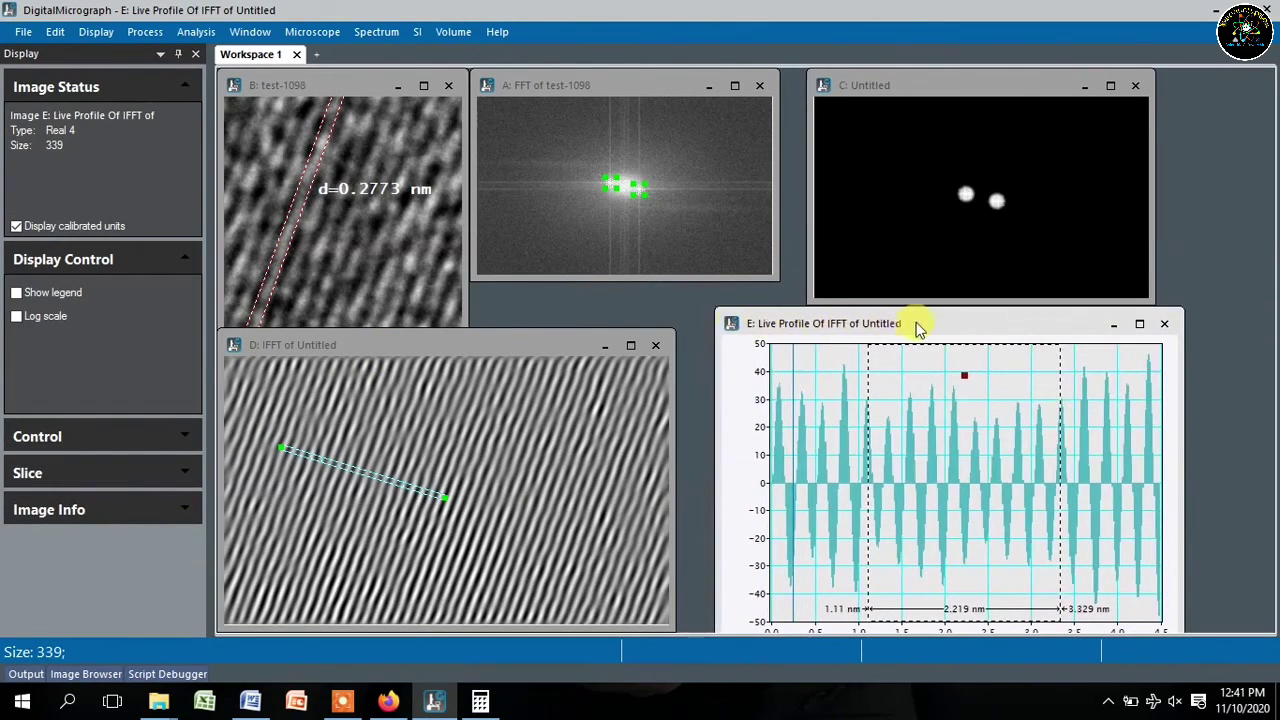
left_click_drag(918, 329, 890, 320)
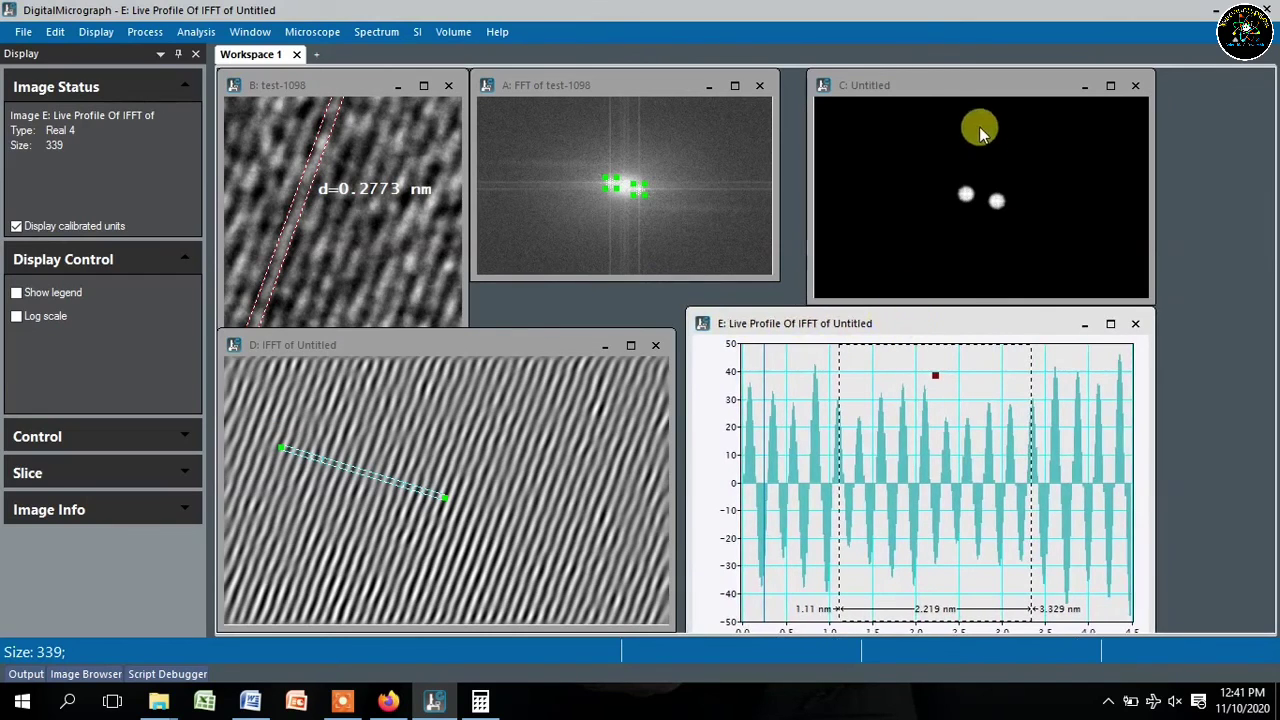
- Shrink and nudge the mask and line-profile windows, then enlarge the IFFT window to fill the lower left
left_click_drag(1146, 290, 1114, 276)
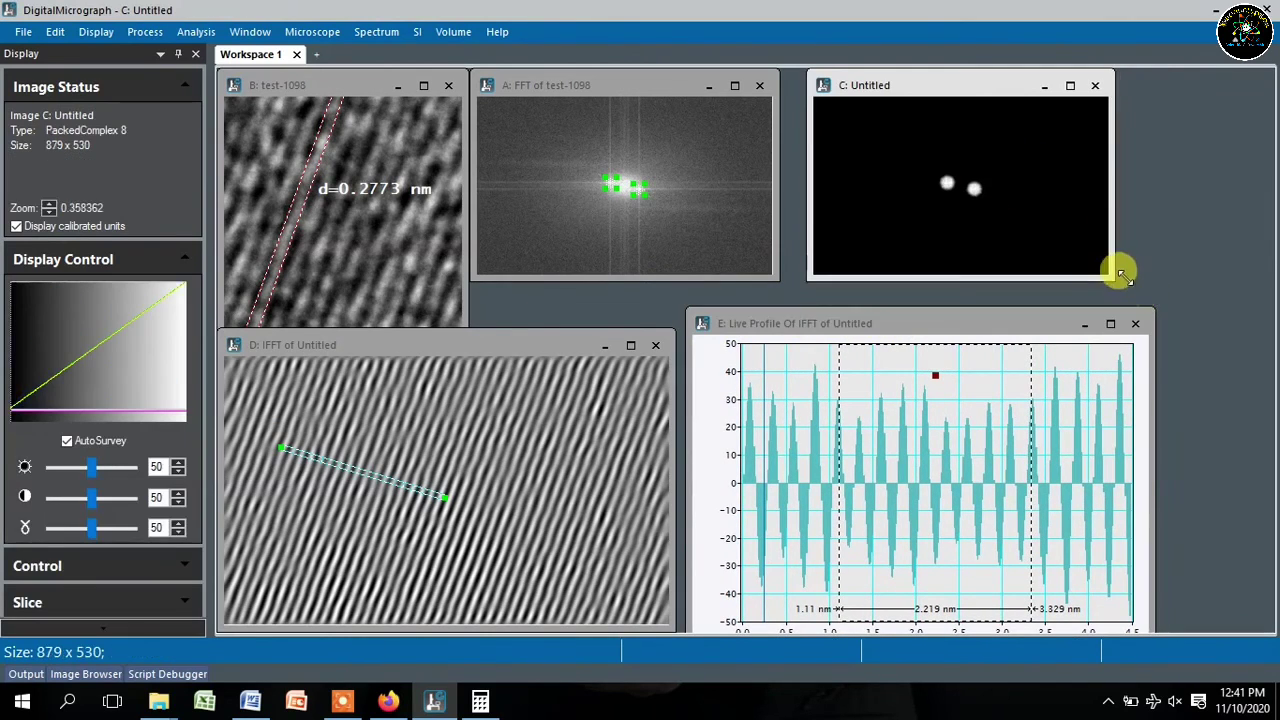
left_click_drag(966, 84, 941, 86)
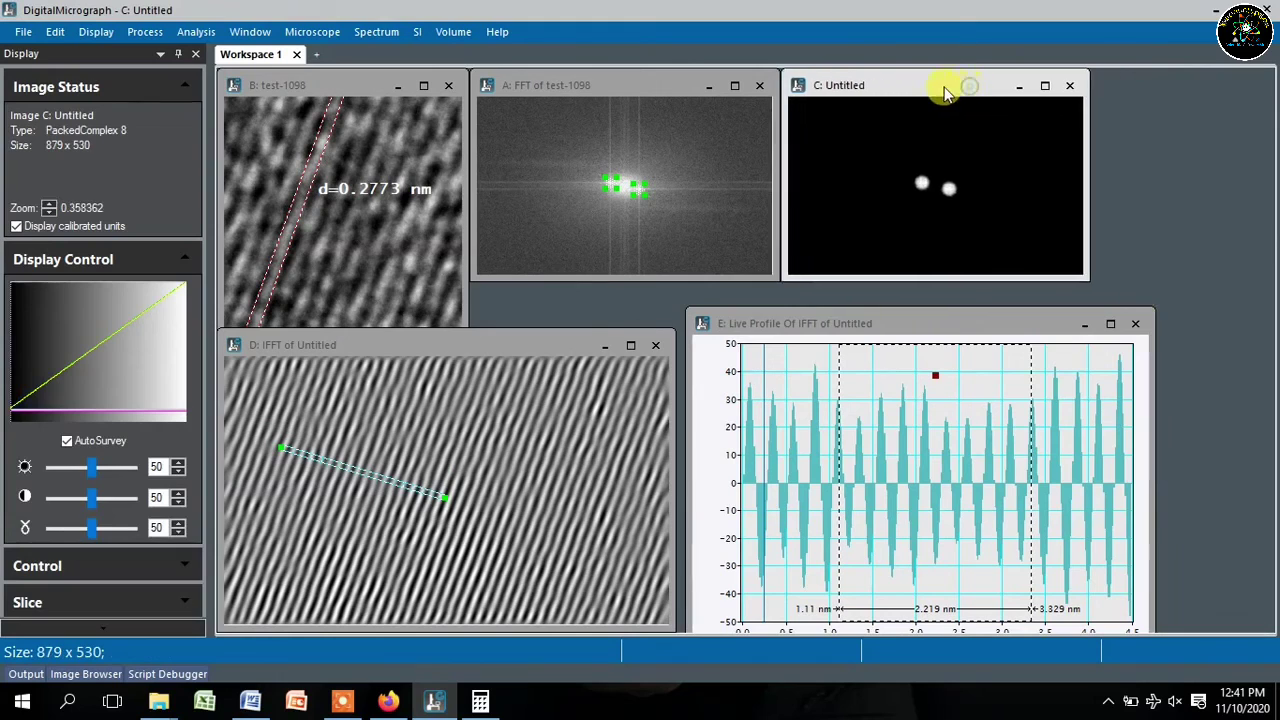
left_click_drag(884, 321, 924, 300)
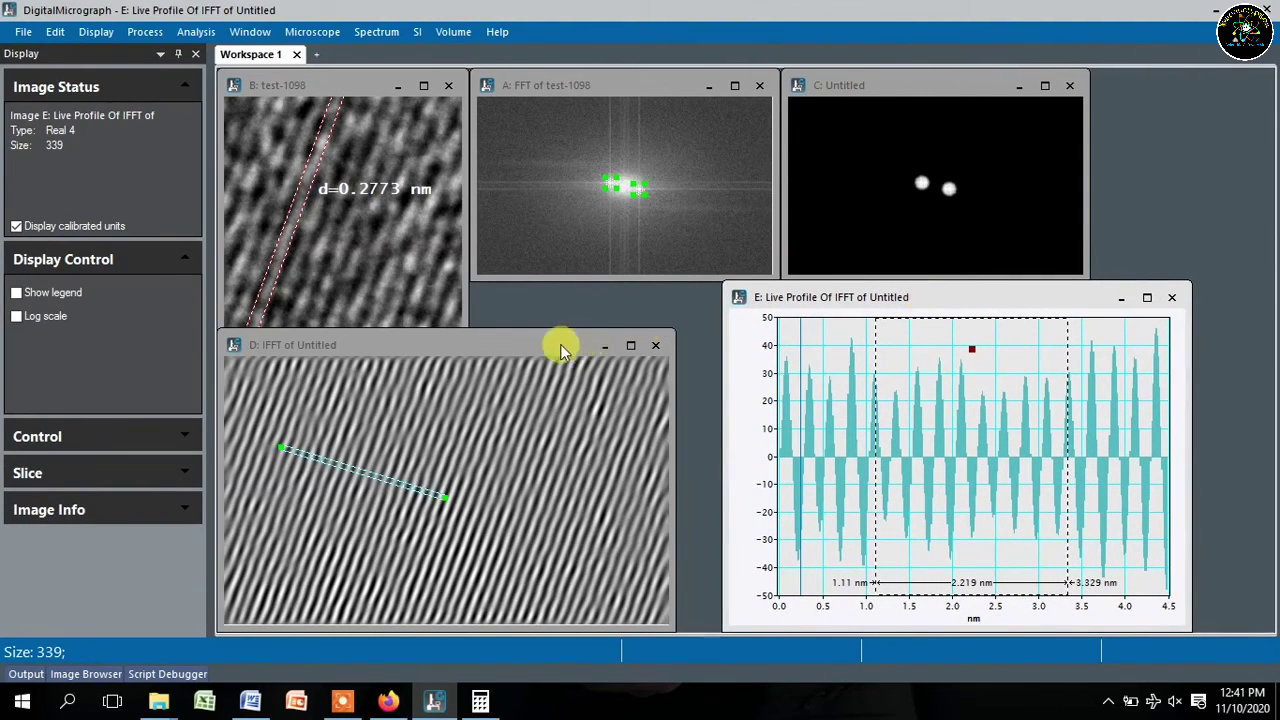
left_click_drag(537, 345, 580, 313)
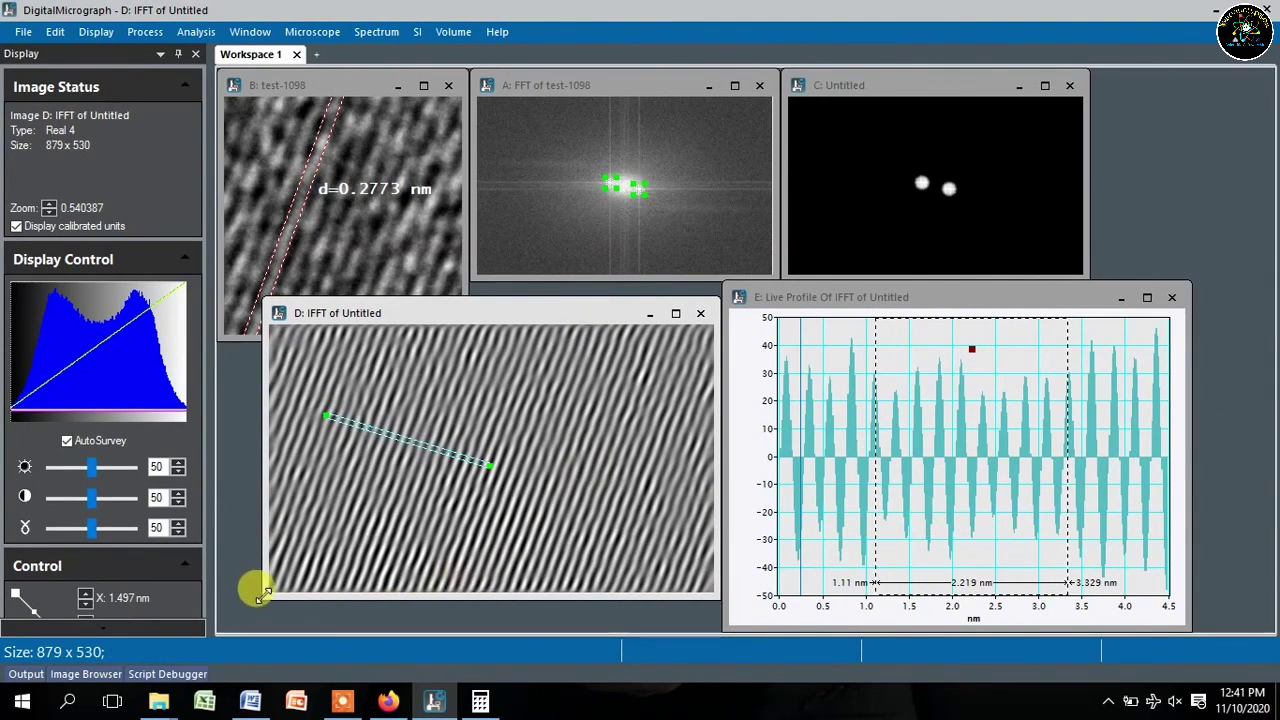
left_click_drag(262, 594, 226, 628)
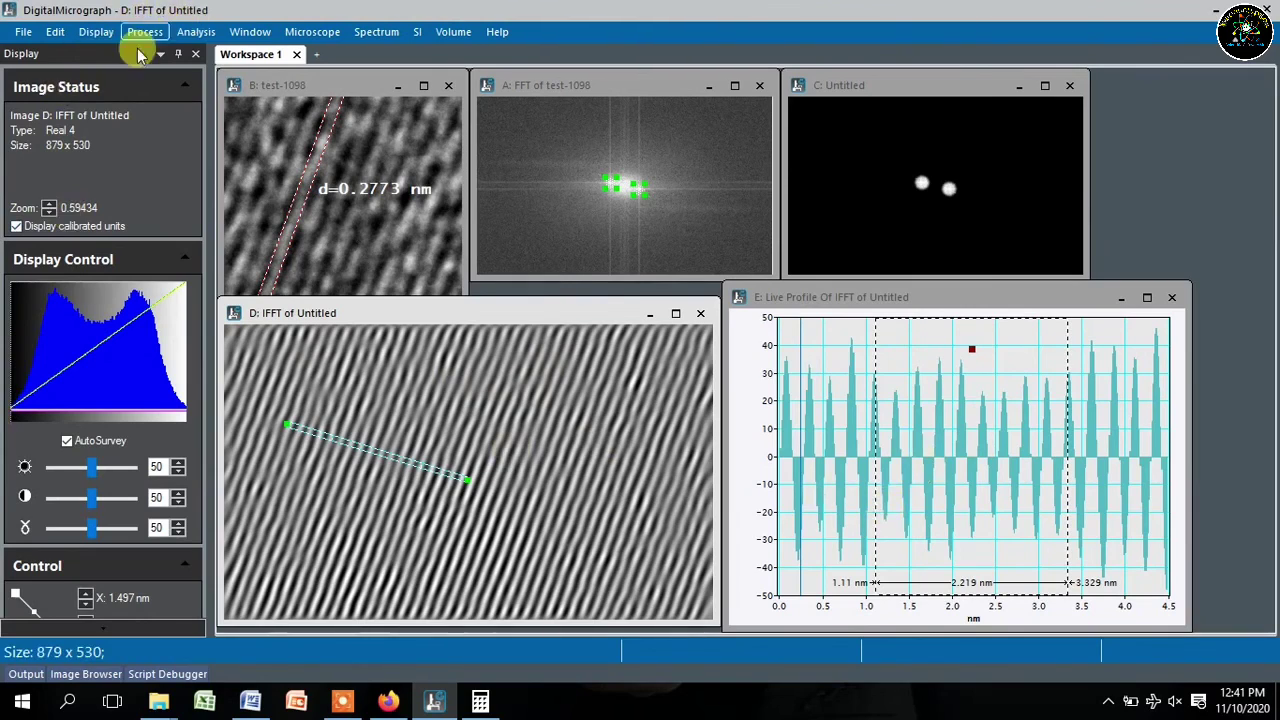
left_click(342, 701)
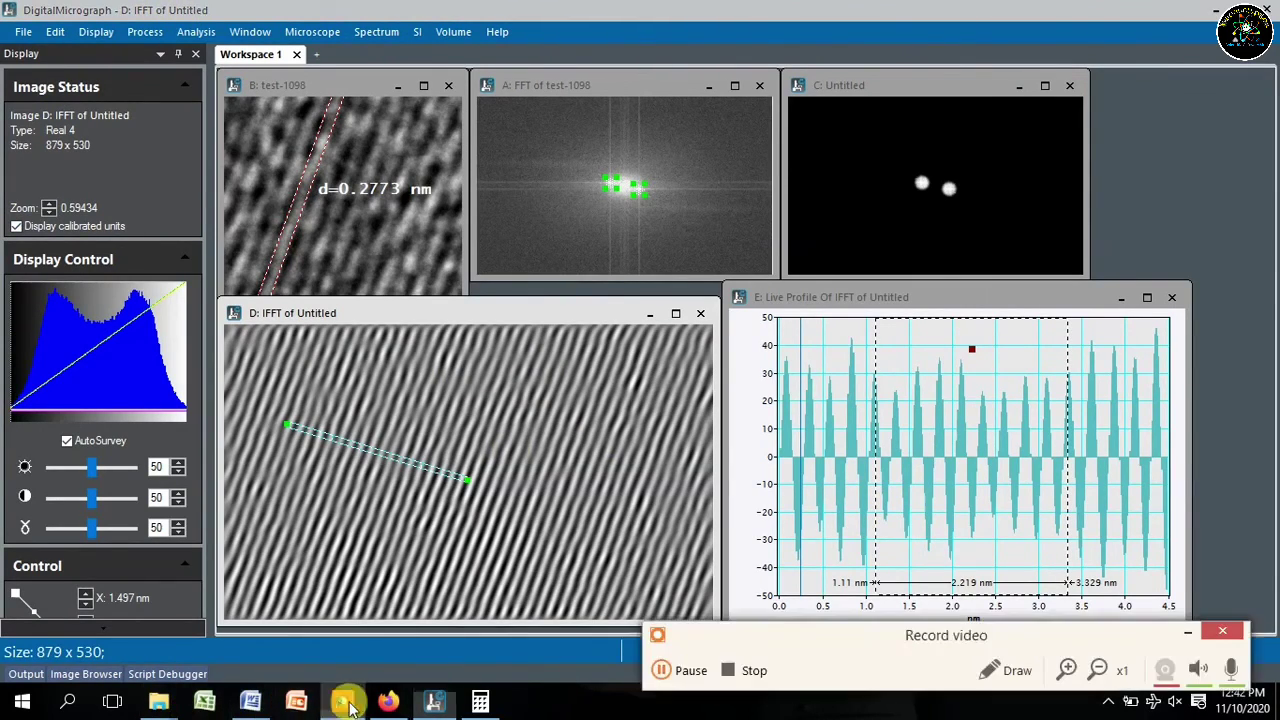